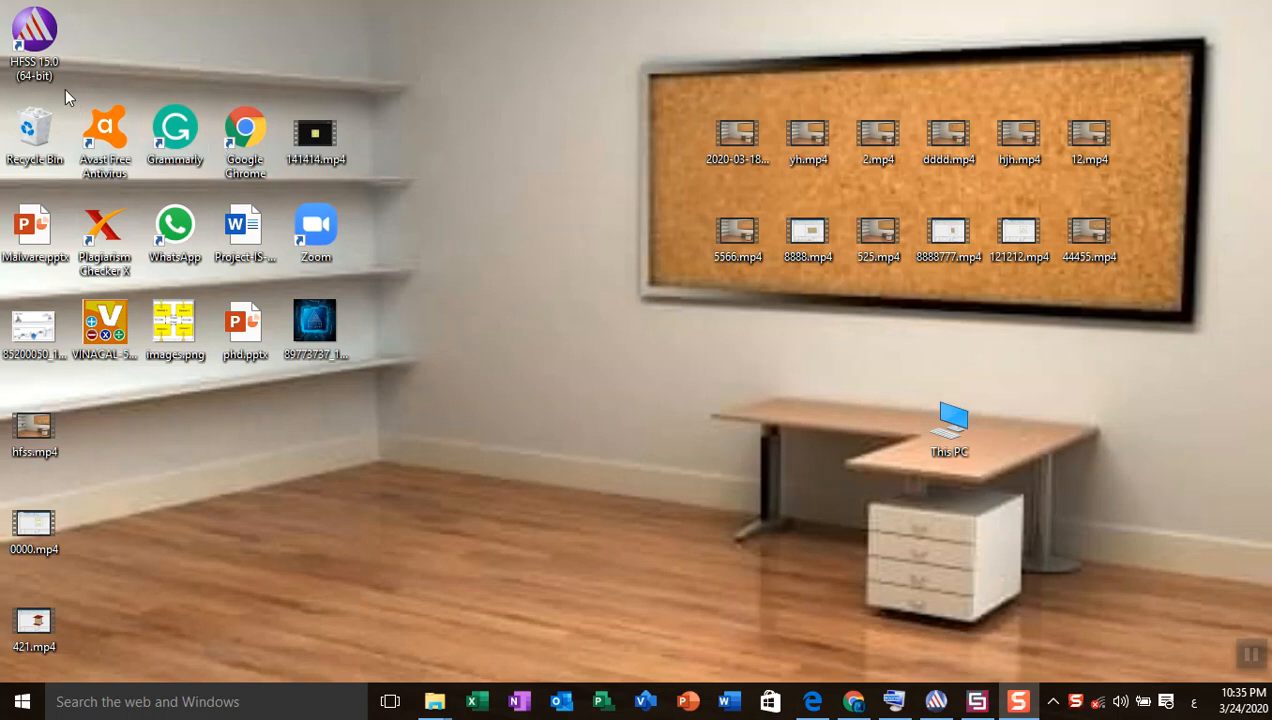
# - Start HFSS 15.0, dismiss the WebUpdate error, and insert an HFSS design into the new project
pyautogui.doubleClick(38, 38)
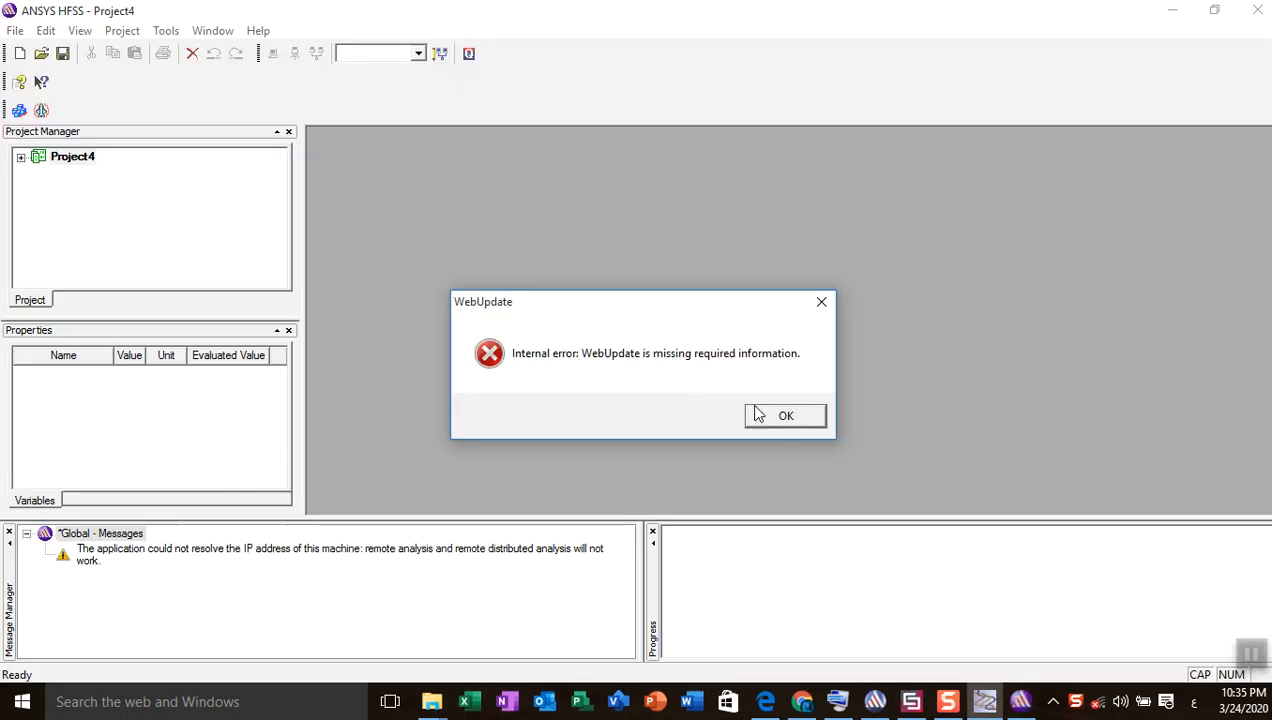
pyautogui.click(797, 419)
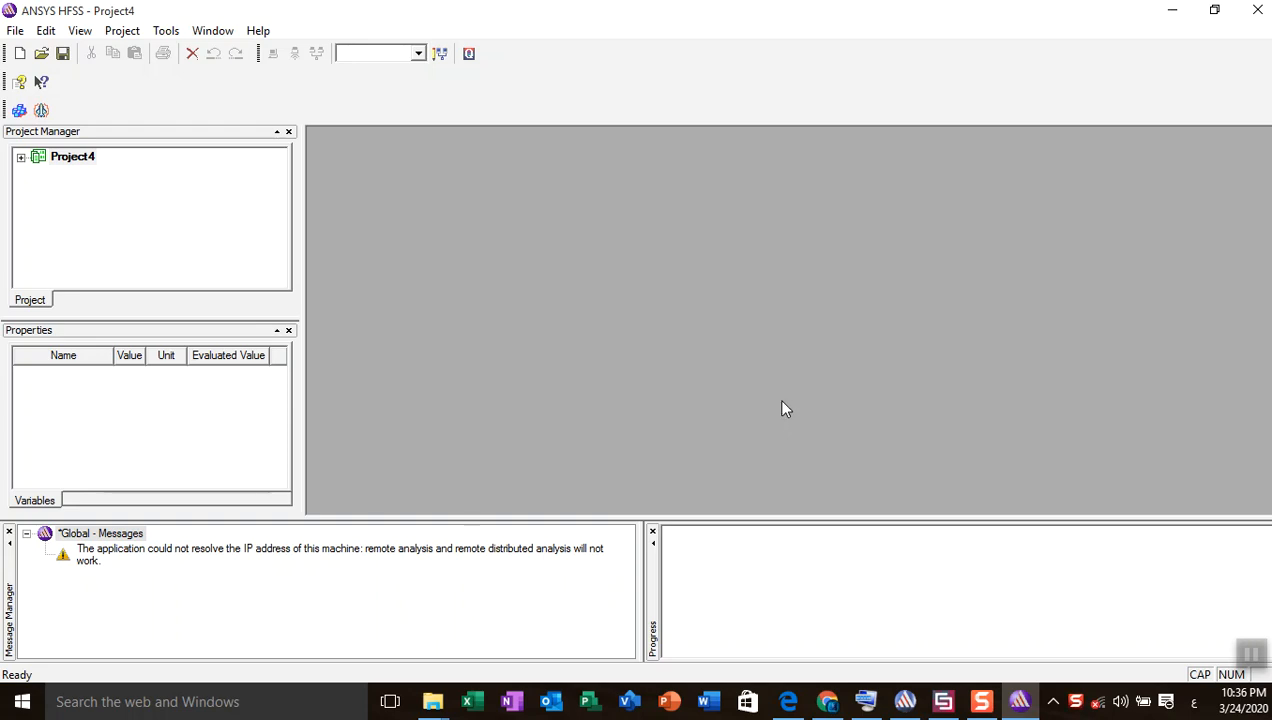
pyautogui.click(17, 111)
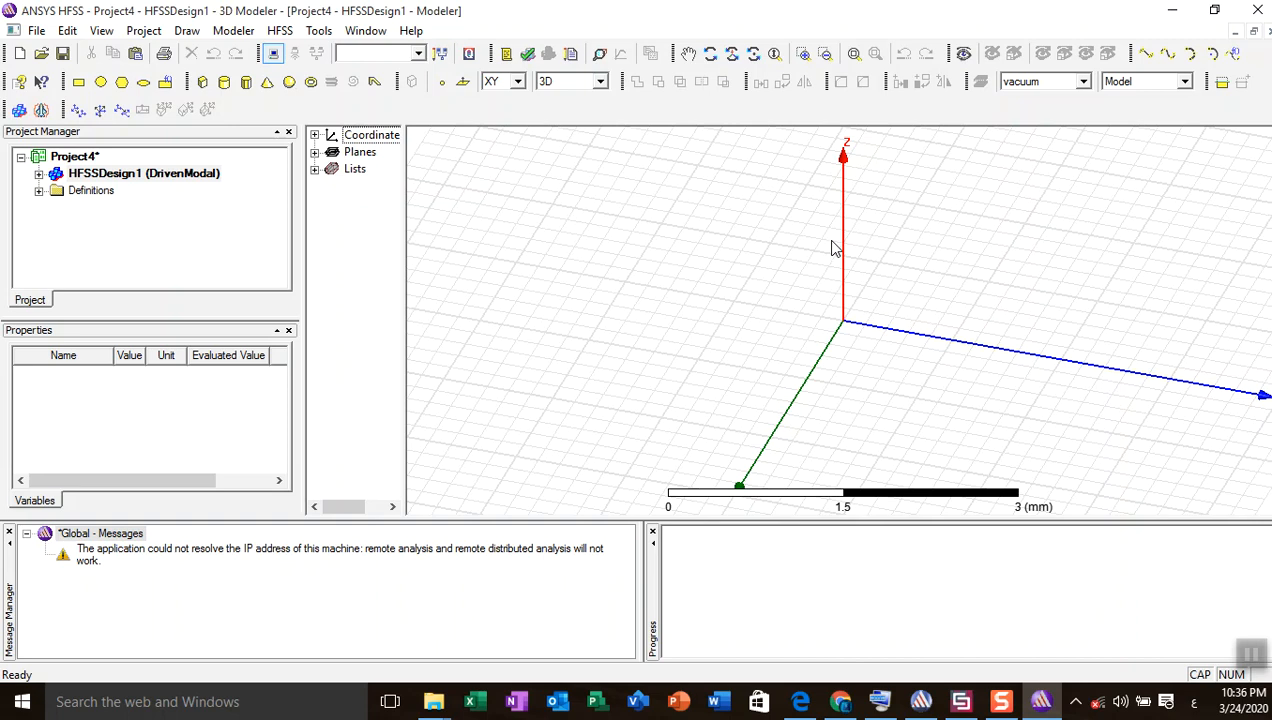
# - Review the inset-fed rectangular patch antenna dimensions in the Ansoft HFSS Antenna Design Kit, then return to the HFSS modeler
pyautogui.click(918, 700)
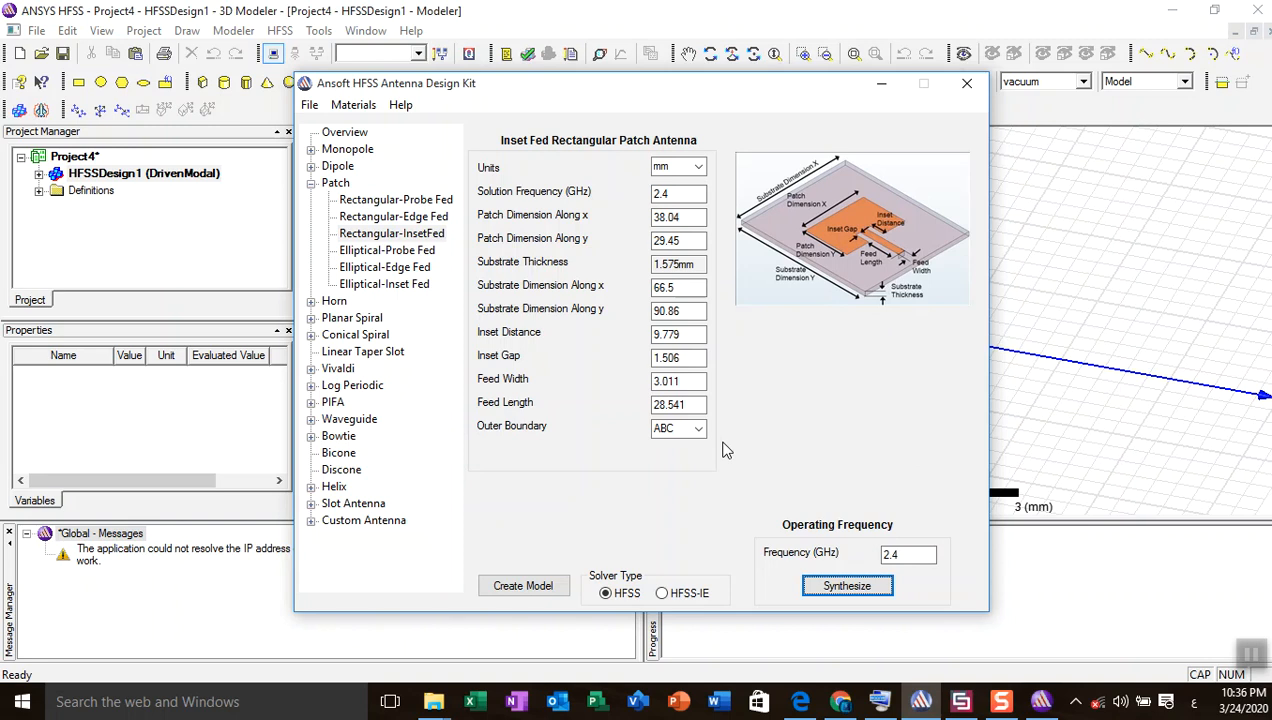
pyautogui.click(881, 84)
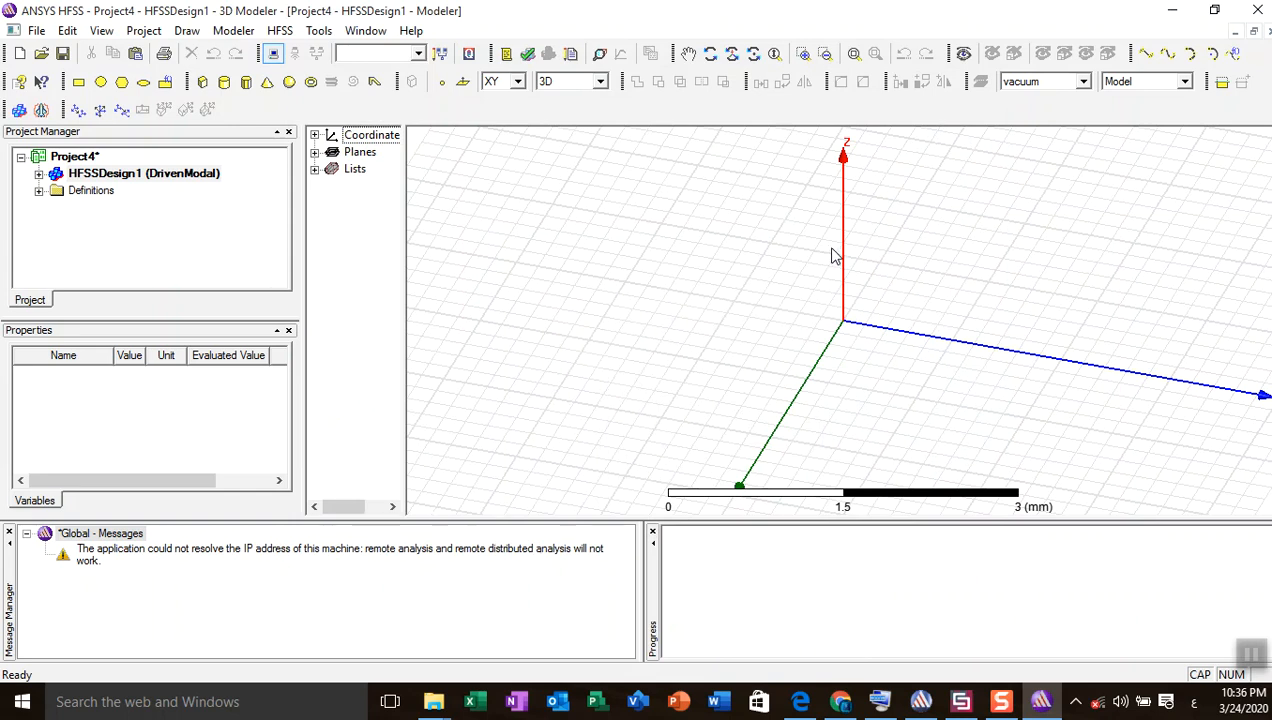
# - Draw a box with one corner at the origin, about 1.8 mm by 1.2 mm and 0.4 mm high
pyautogui.click(201, 83)
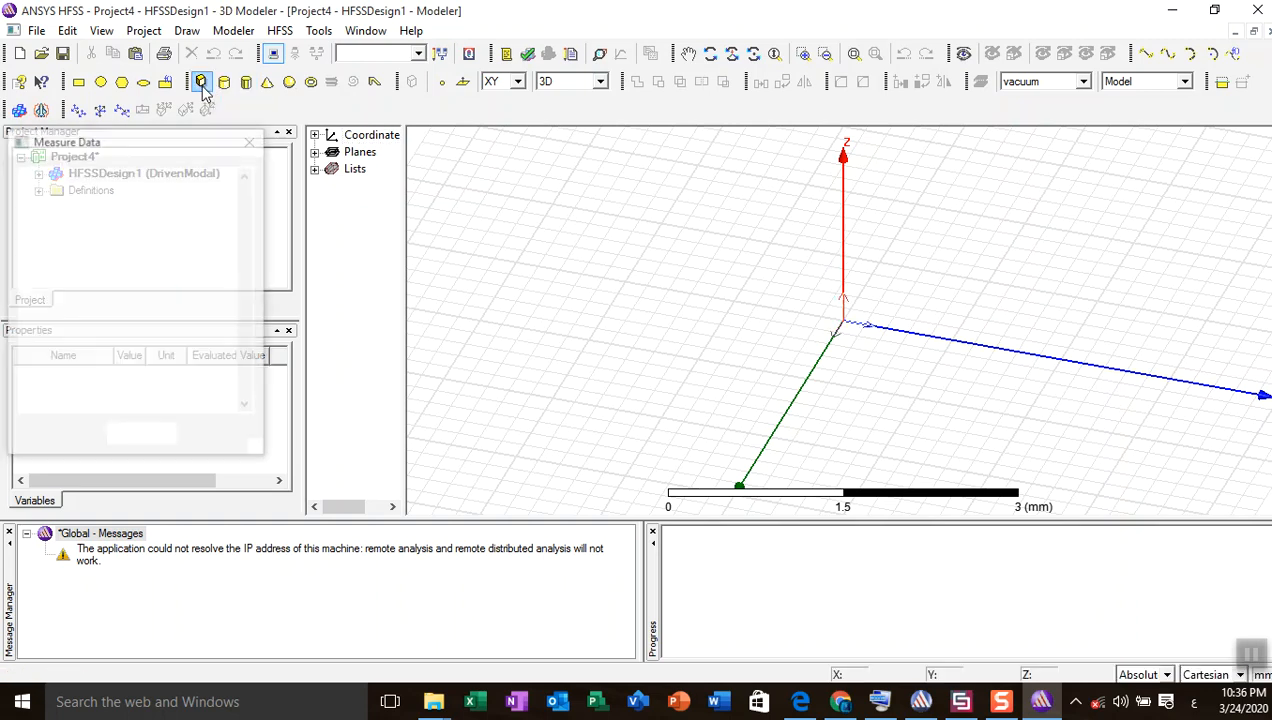
pyautogui.click(843, 323)
pyautogui.click(906, 448)
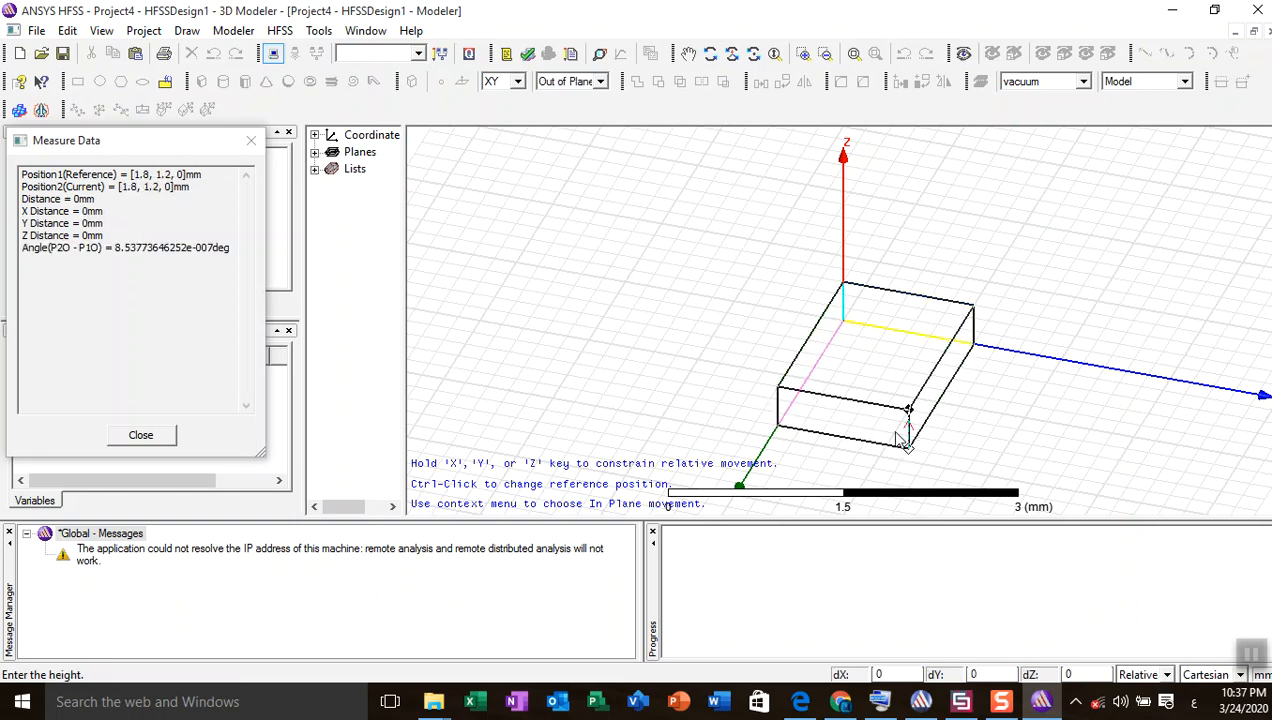
pyautogui.click(897, 436)
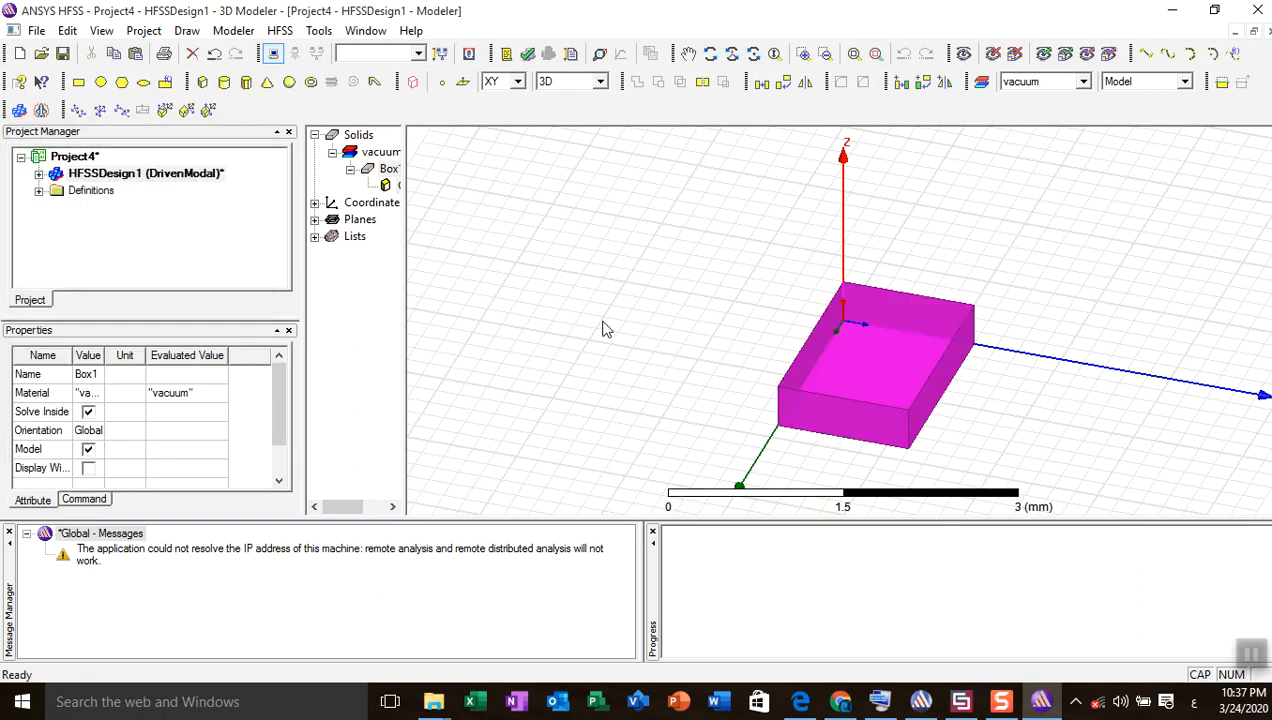
# - Open the new box's attributes and rename it GND
pyautogui.moveTo(407, 289); pyautogui.dragTo(476, 289)
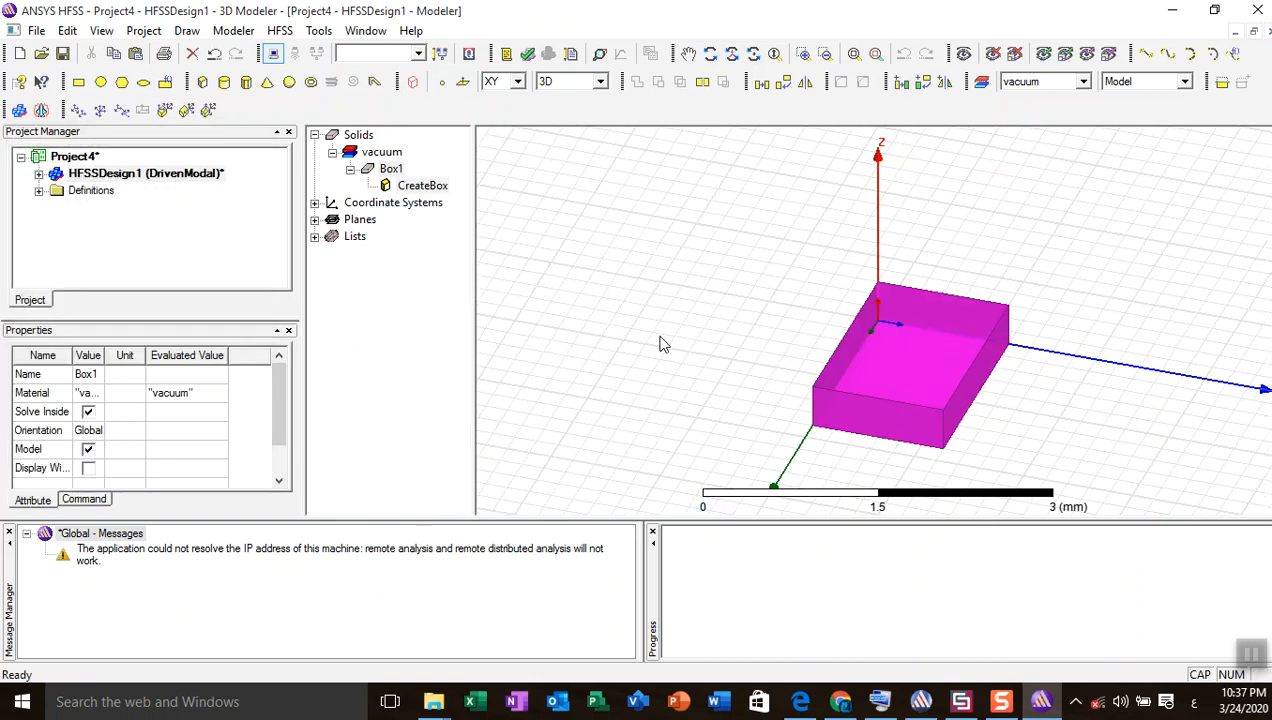
pyautogui.click(391, 169)
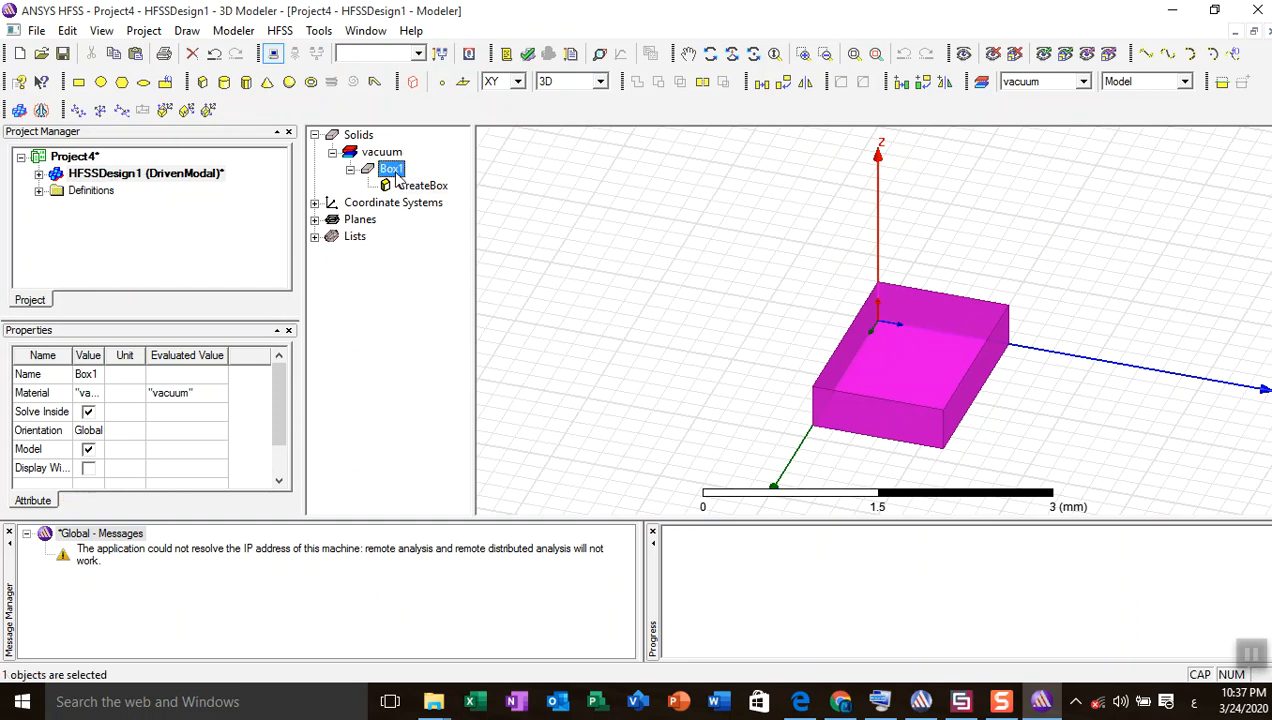
pyautogui.rightClick(397, 177)
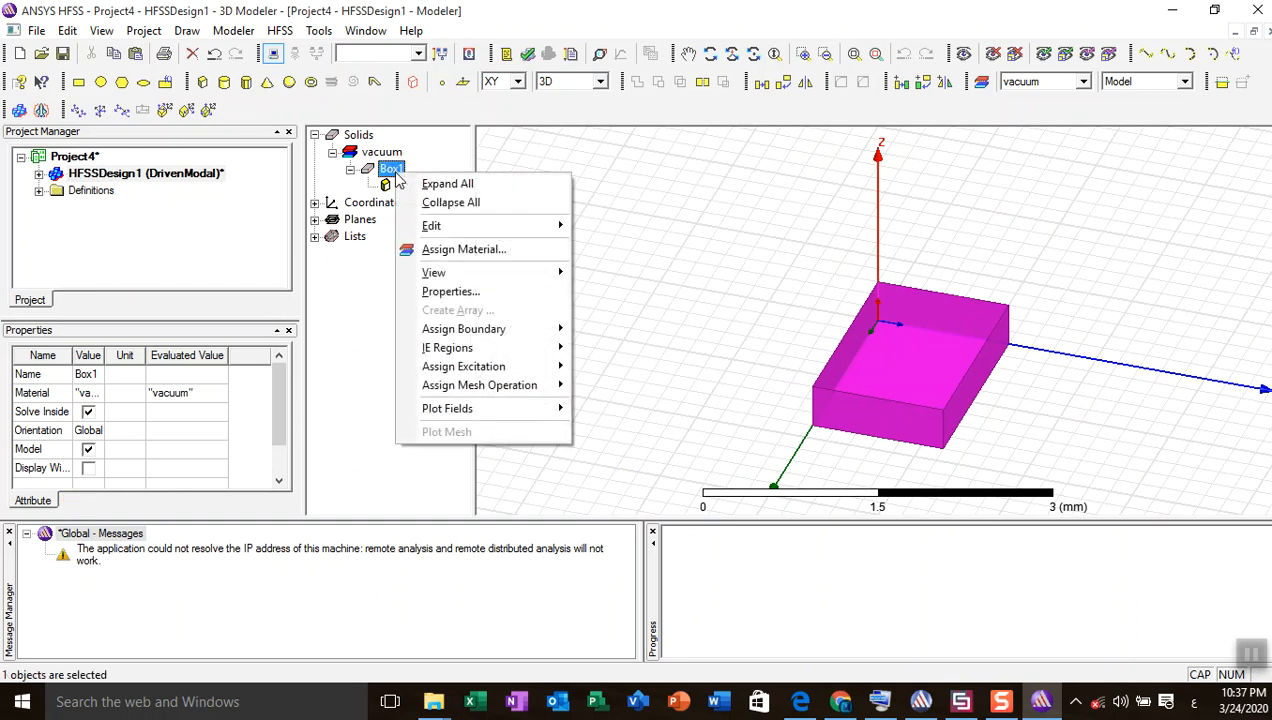
pyautogui.doubleClick(393, 172)
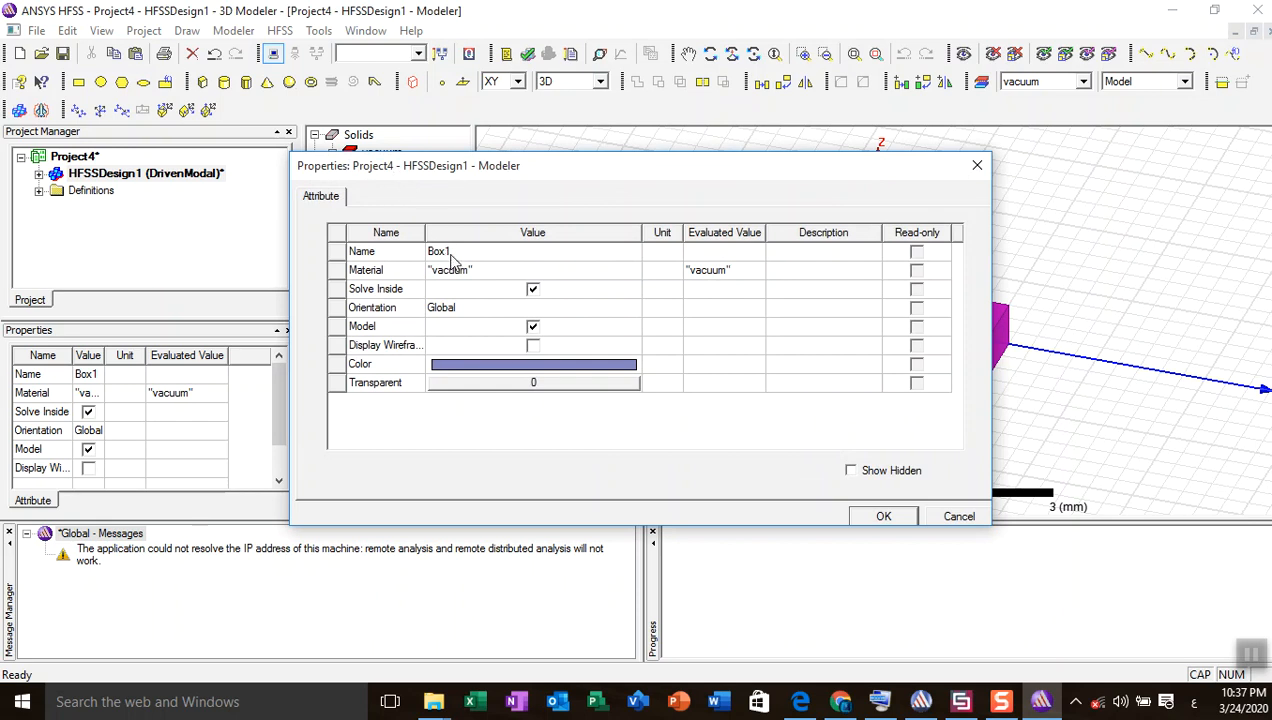
pyautogui.click(450, 256)
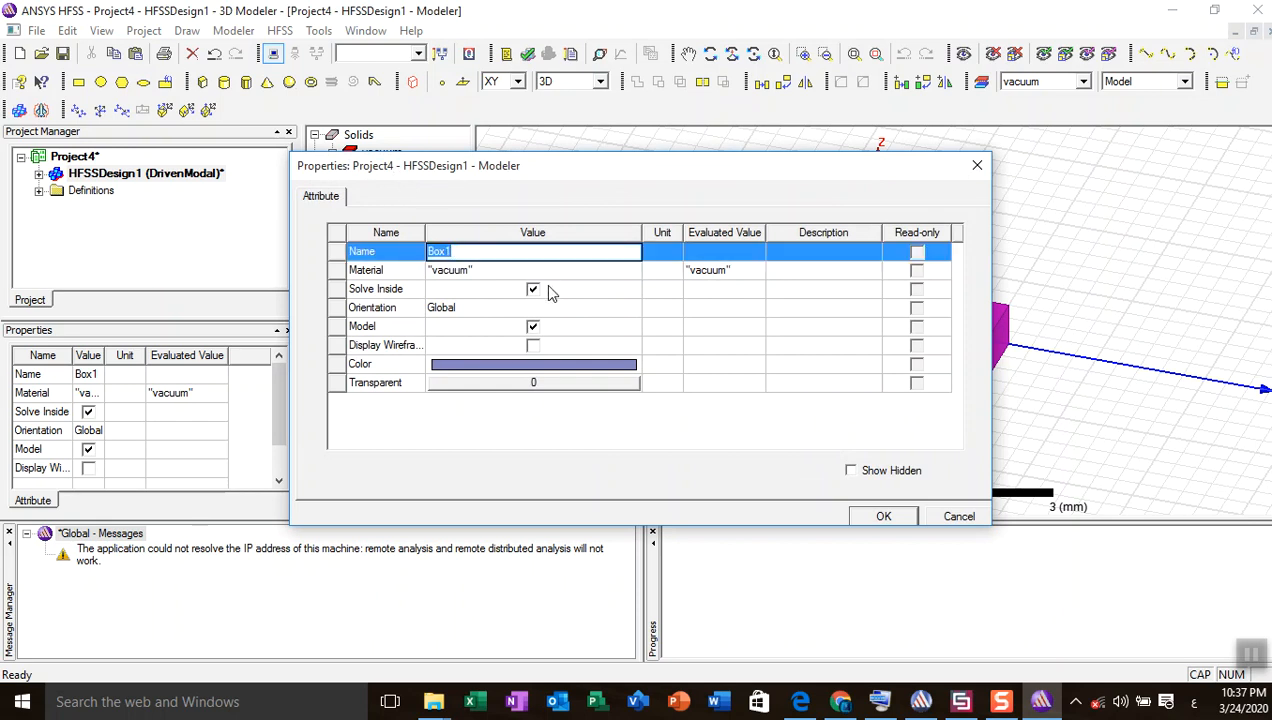
pyautogui.write('ai')
pyautogui.press('BackSpace')
pyautogui.press('BackSpace')
pyautogui.press('BackSpace')
pyautogui.write('G')
# - Set the GND box's color to orange and apply the attribute changes
pyautogui.click(485, 366)
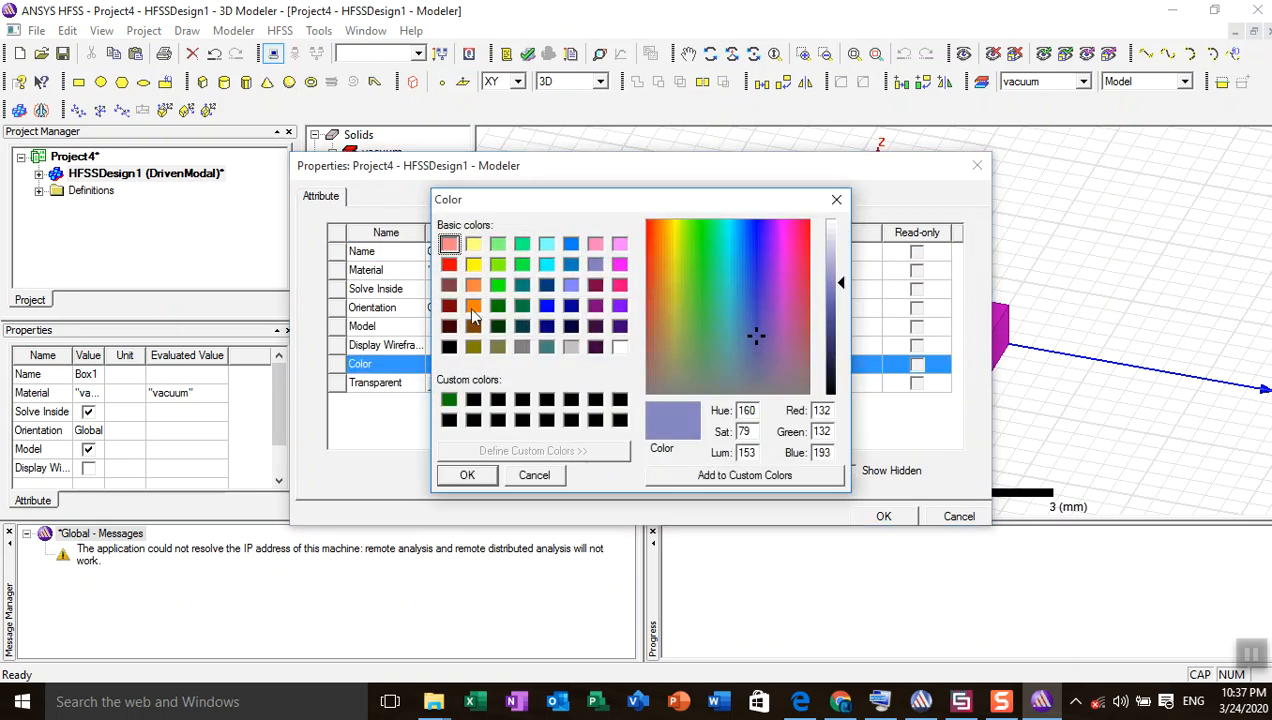
pyautogui.click(473, 307)
pyautogui.click(468, 474)
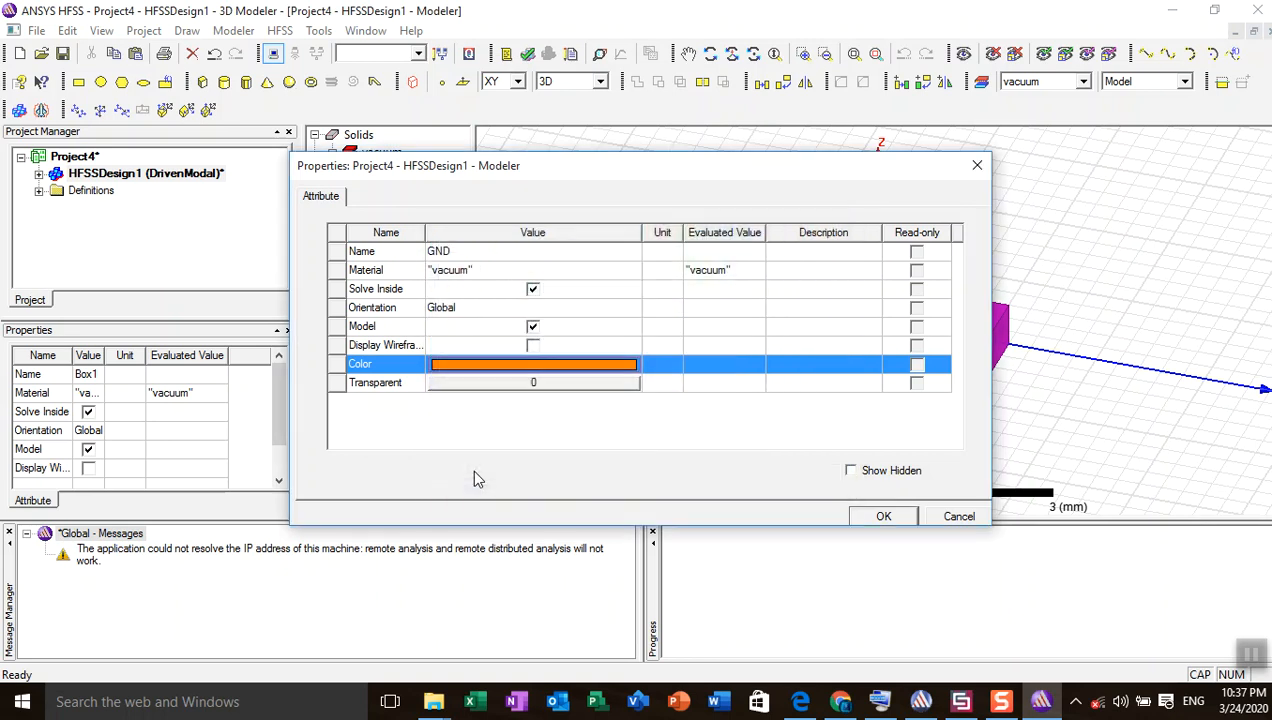
pyautogui.click(879, 516)
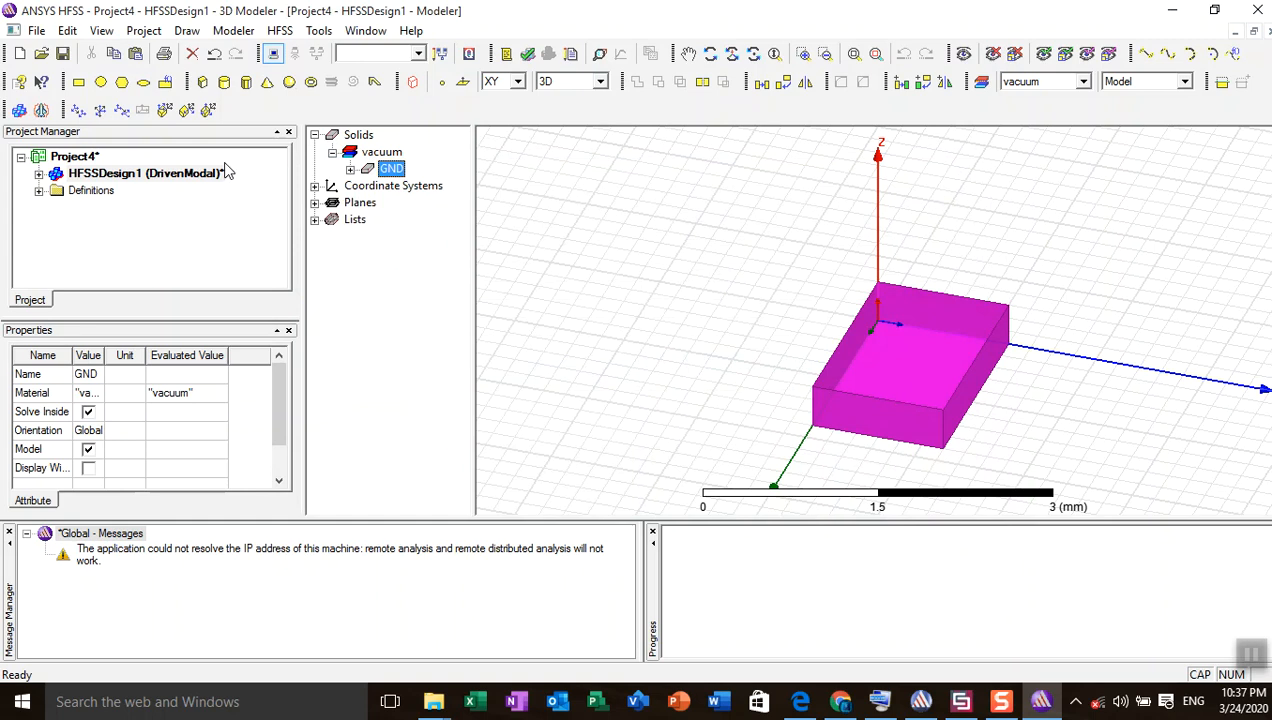
# - Open the CreateBox properties of GND and enter the variable wg as its XSize
pyautogui.click(355, 188)
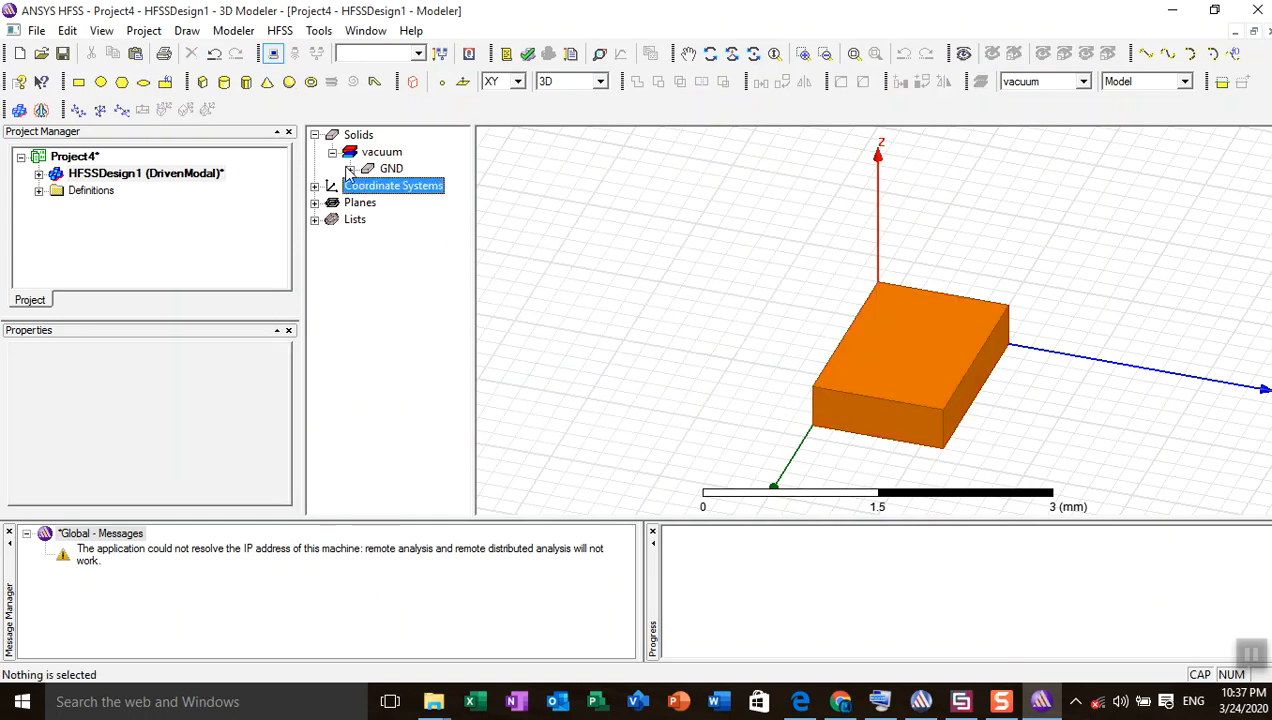
pyautogui.click(350, 170)
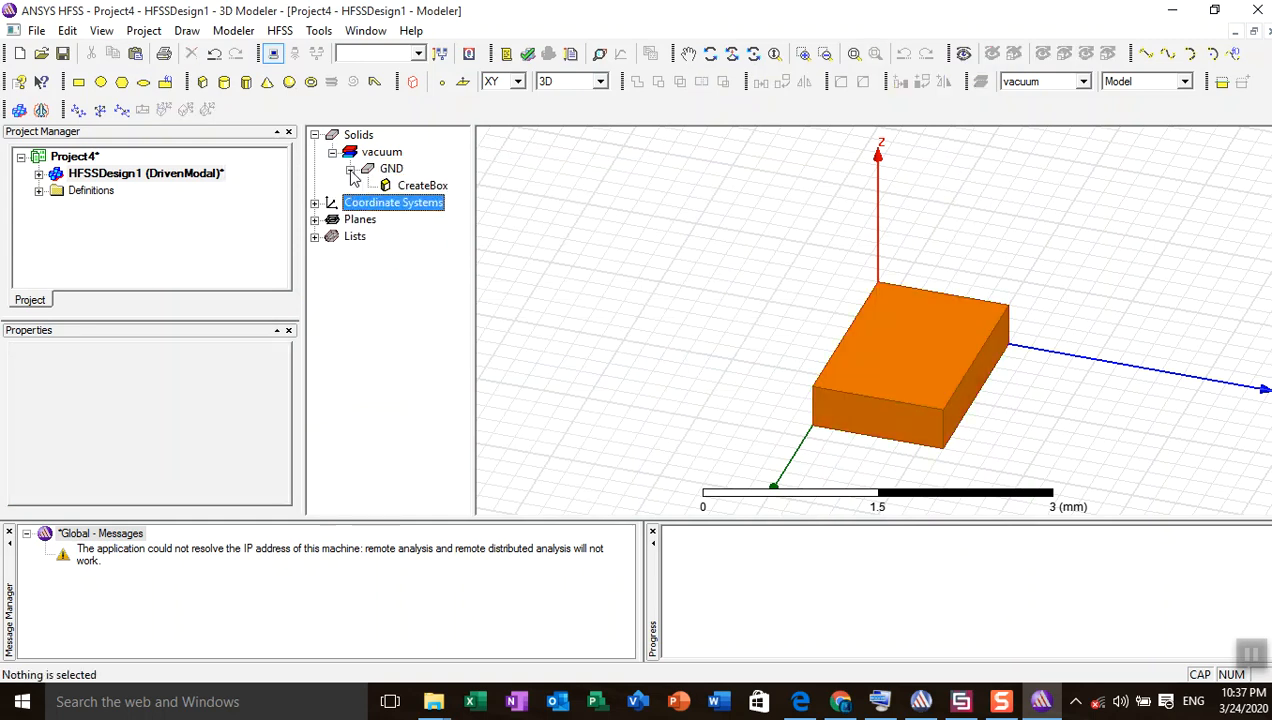
pyautogui.moveTo(471, 232); pyautogui.dragTo(519, 233)
pyautogui.doubleClick(421, 186)
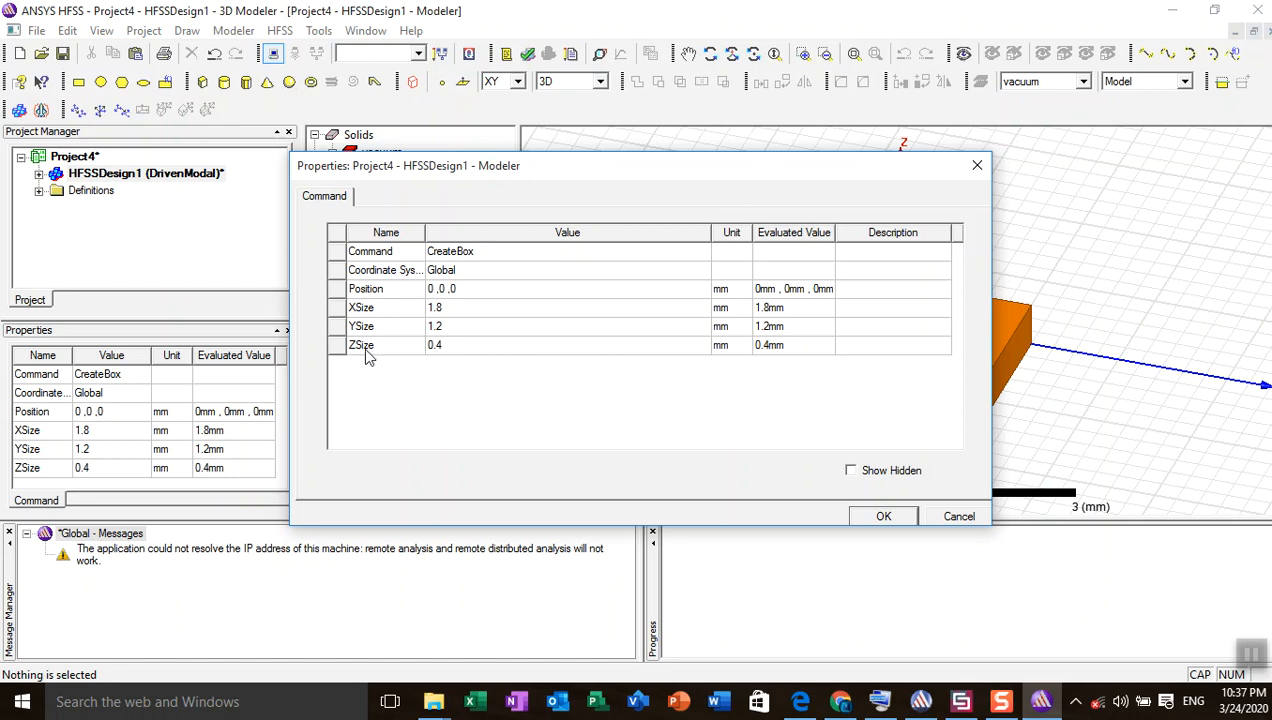
pyautogui.click(457, 308)
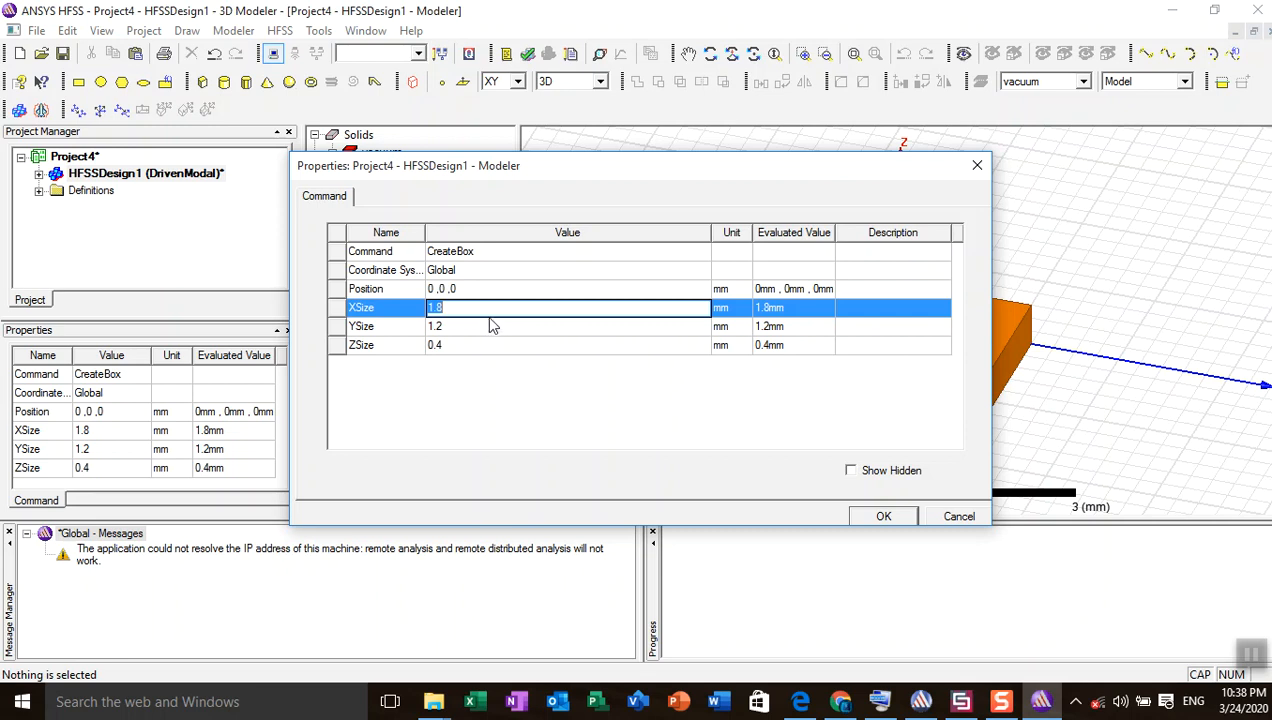
pyautogui.click(879, 704)
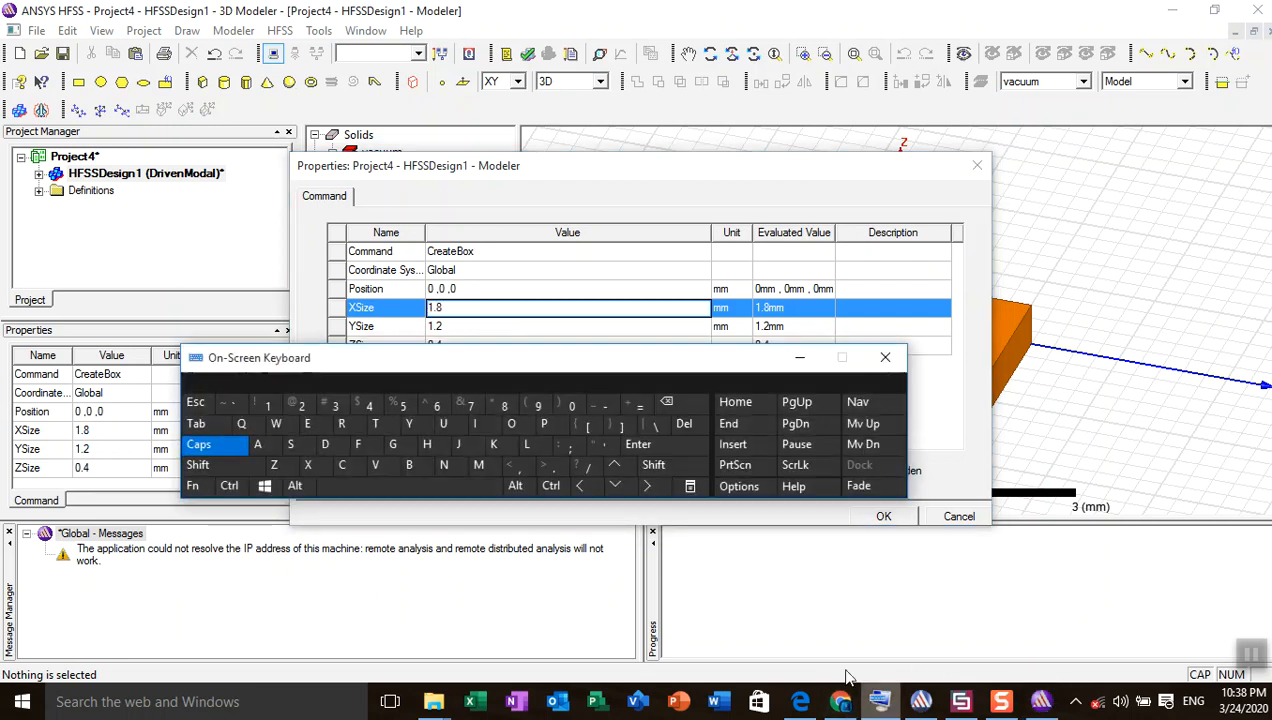
pyautogui.doubleClick(485, 309)
pyautogui.click(276, 423)
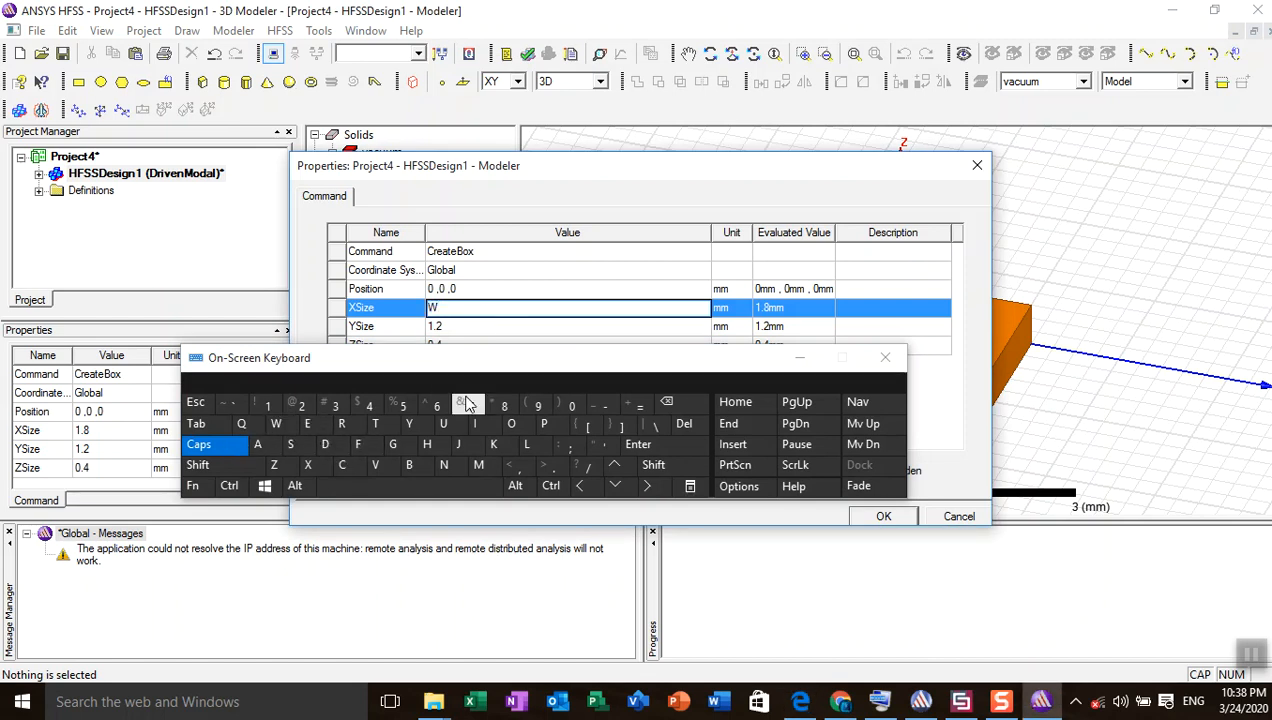
pyautogui.press('BackSpace')
pyautogui.click(207, 447)
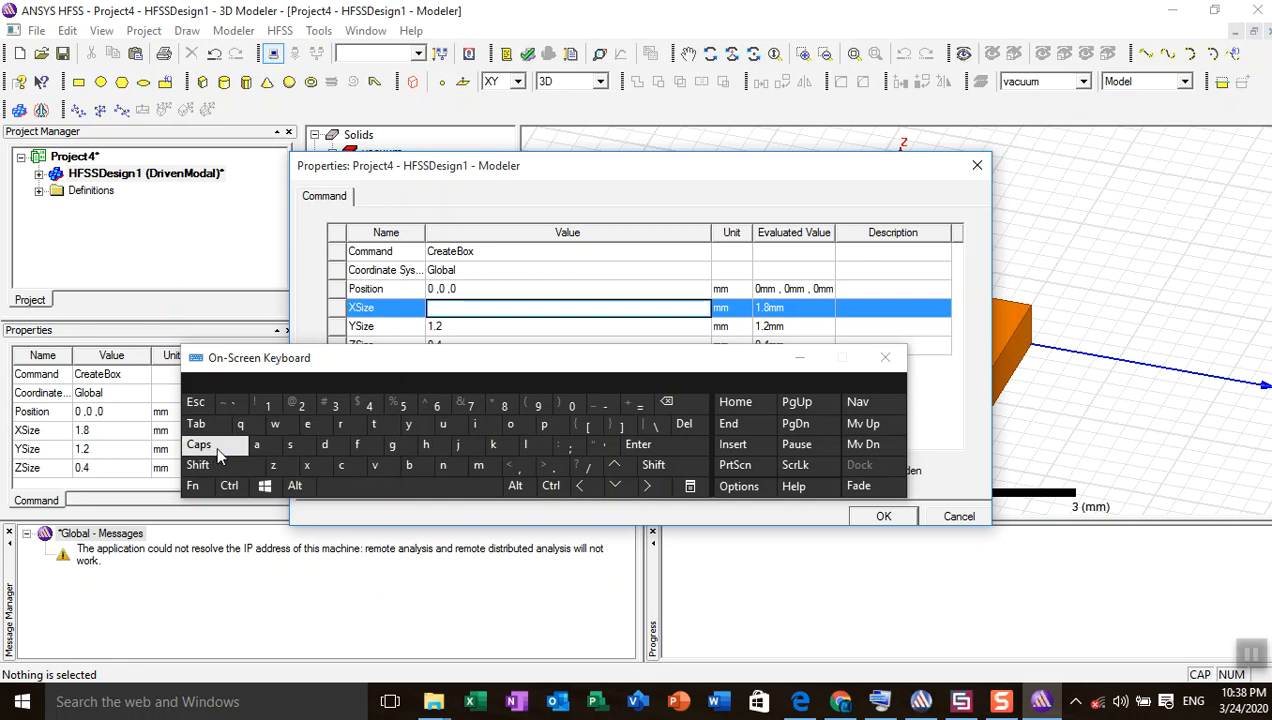
pyautogui.click(282, 424)
pyautogui.click(396, 447)
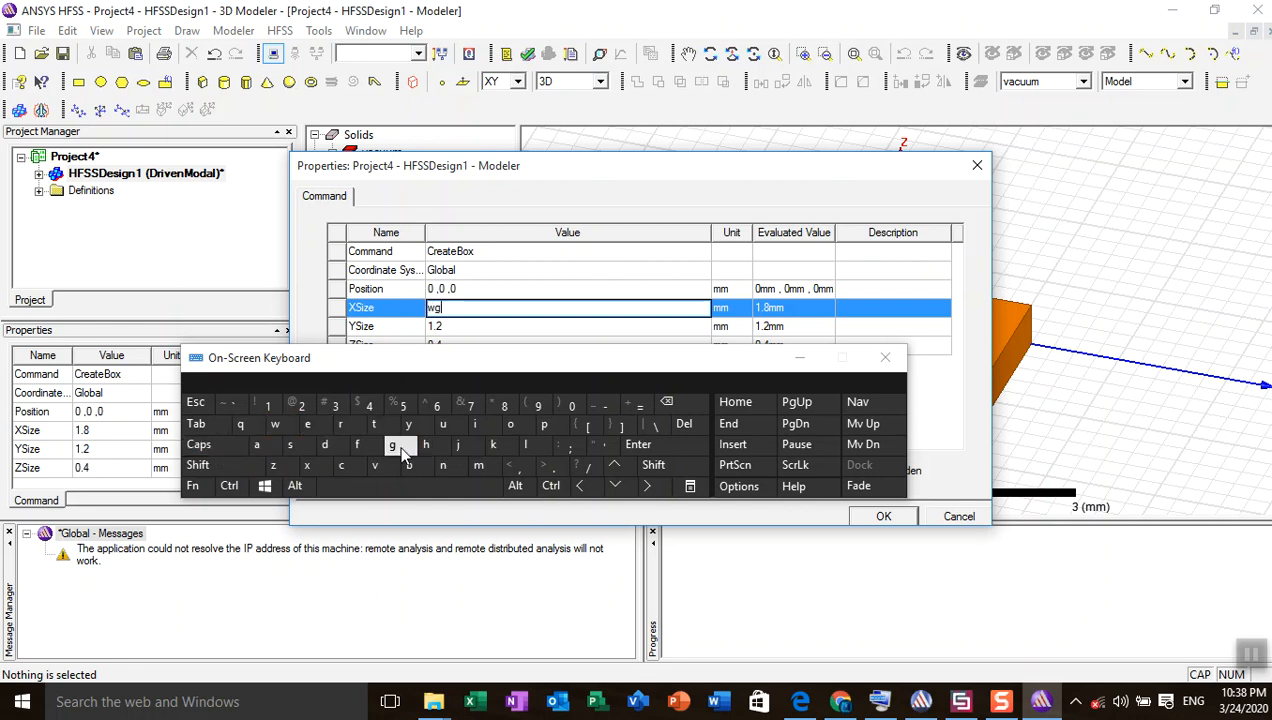
pyautogui.moveTo(640, 366); pyautogui.dragTo(637, 469)
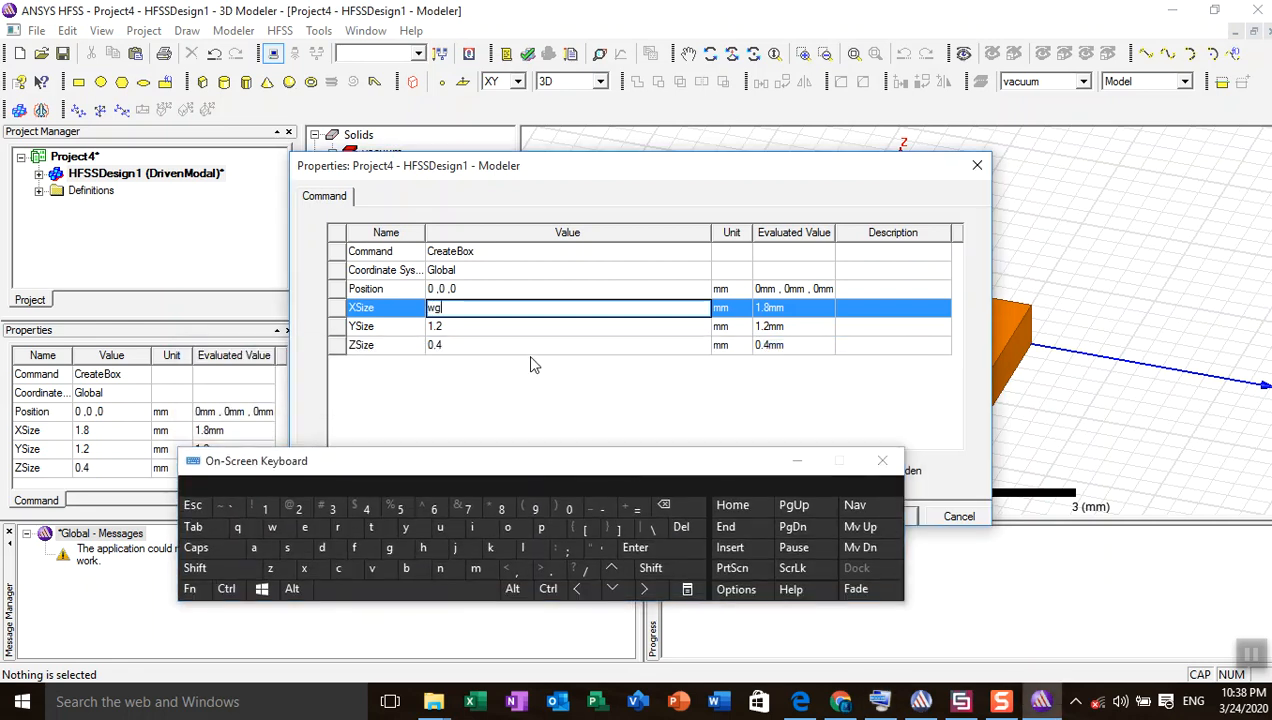
pyautogui.click(445, 335)
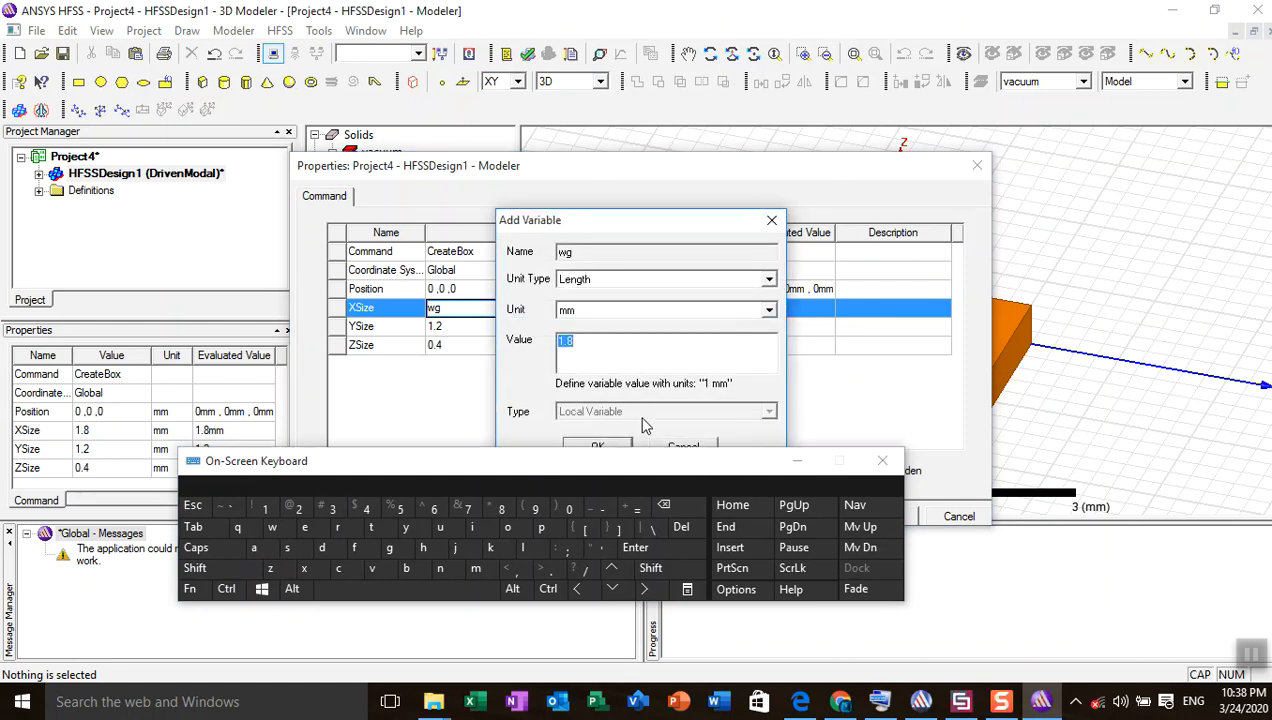
pyautogui.moveTo(643, 479); pyautogui.dragTo(646, 511)
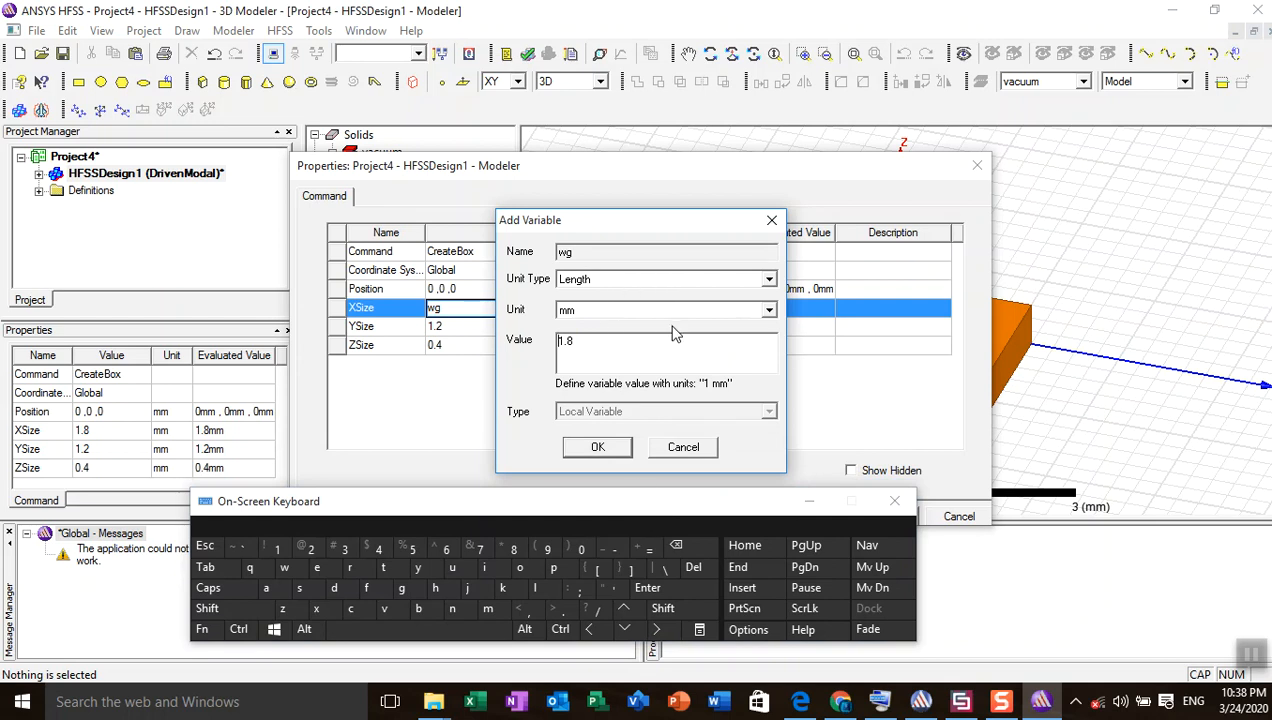
pyautogui.click(1037, 712)
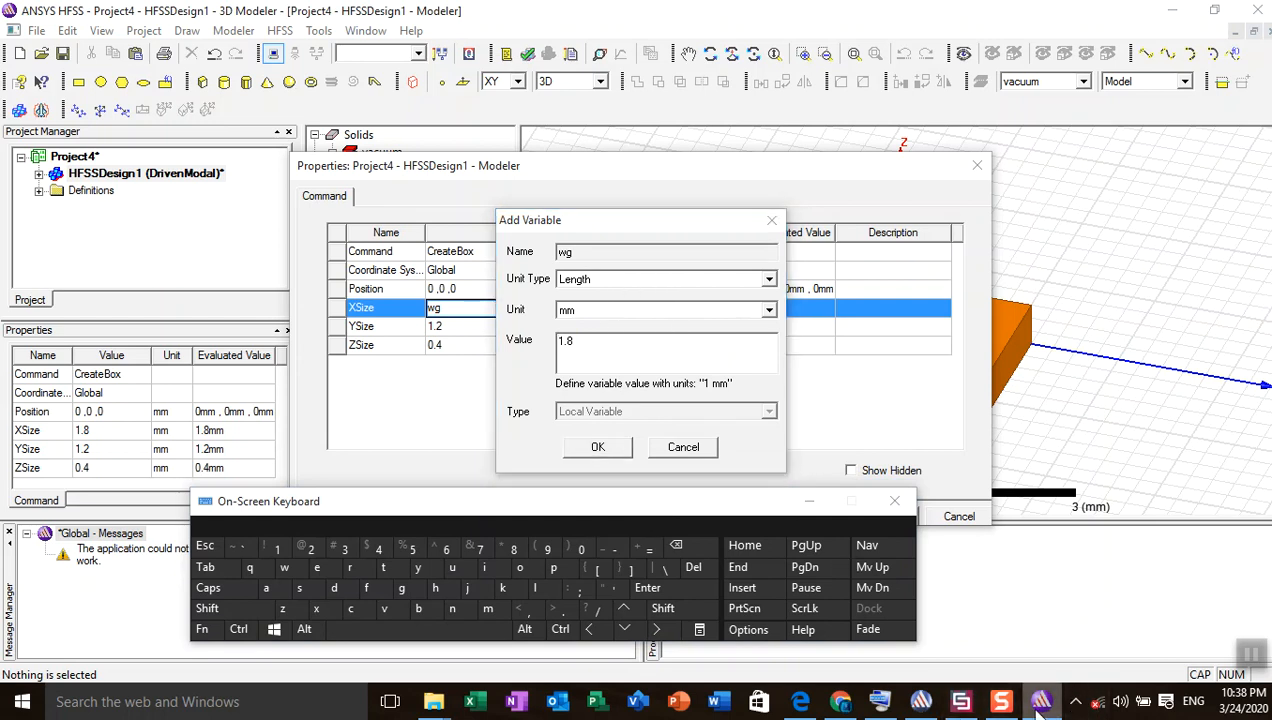
pyautogui.click(1040, 700)
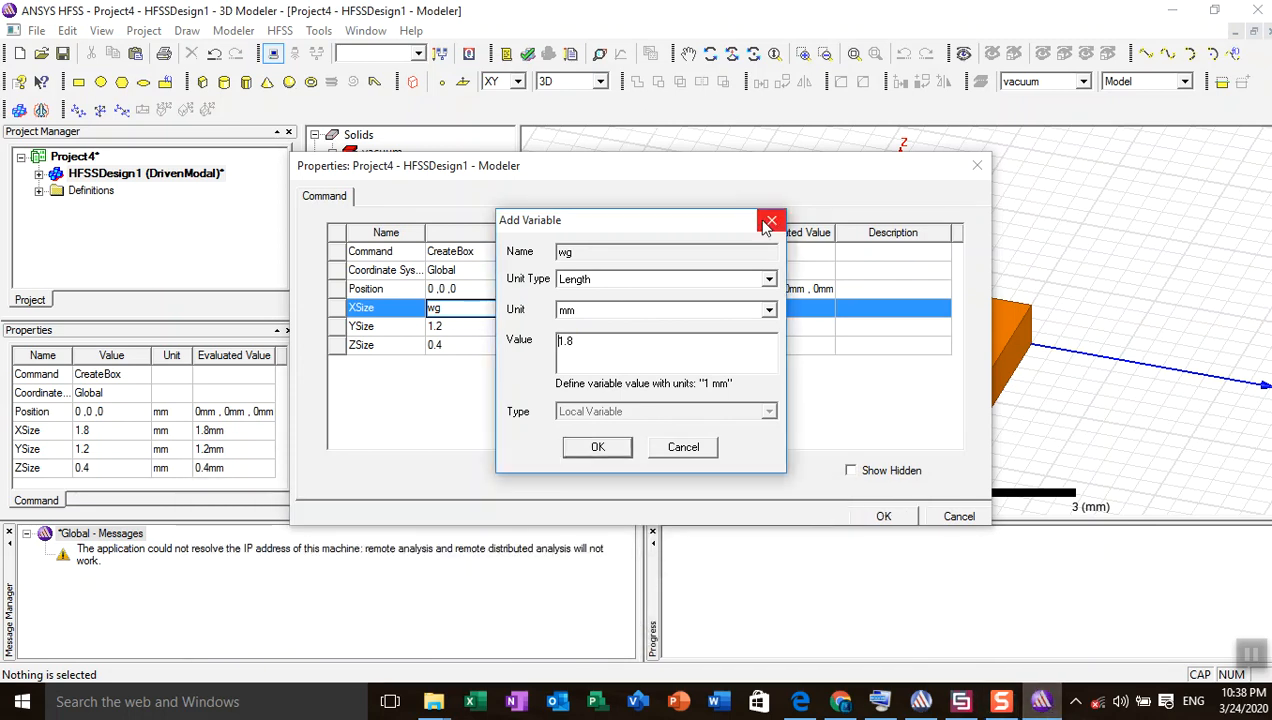
pyautogui.click(683, 447)
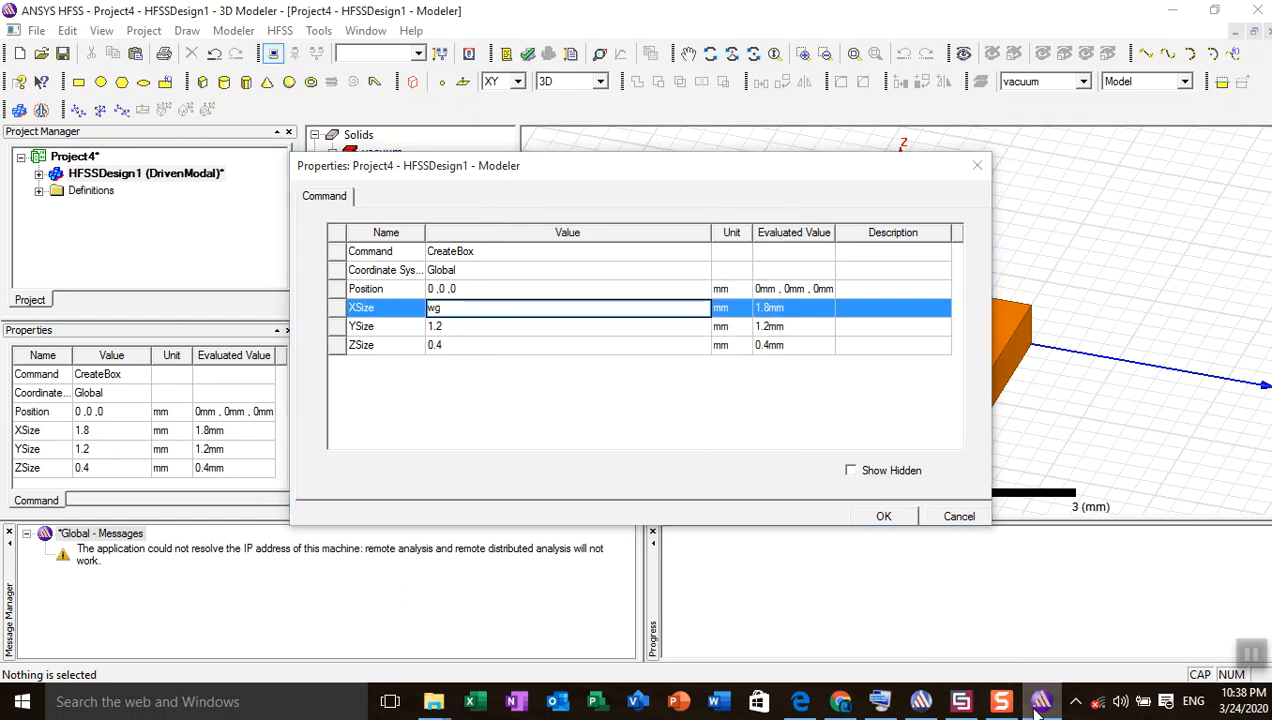
# - Check the substrate dimension along x in the Antenna Design Kit and define wg as a length variable of 66.5 mm
pyautogui.click(920, 703)
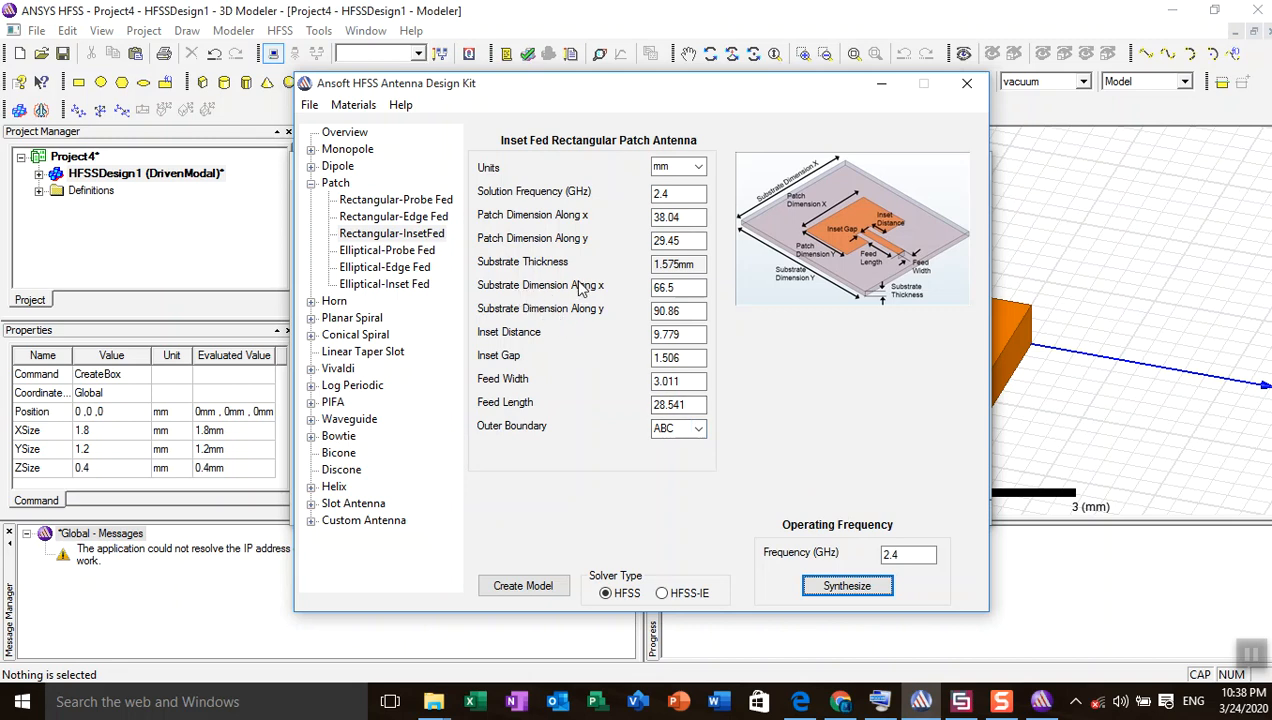
pyautogui.click(881, 83)
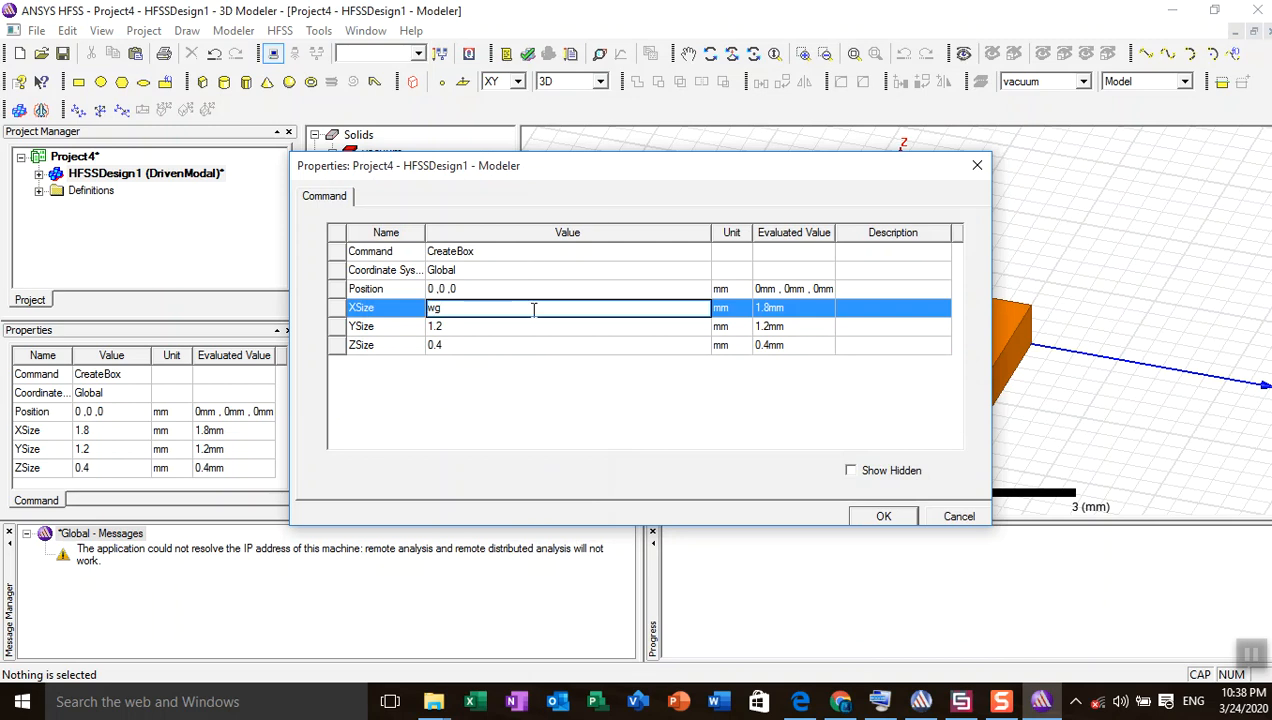
pyautogui.press('Return')
pyautogui.write('66.5')
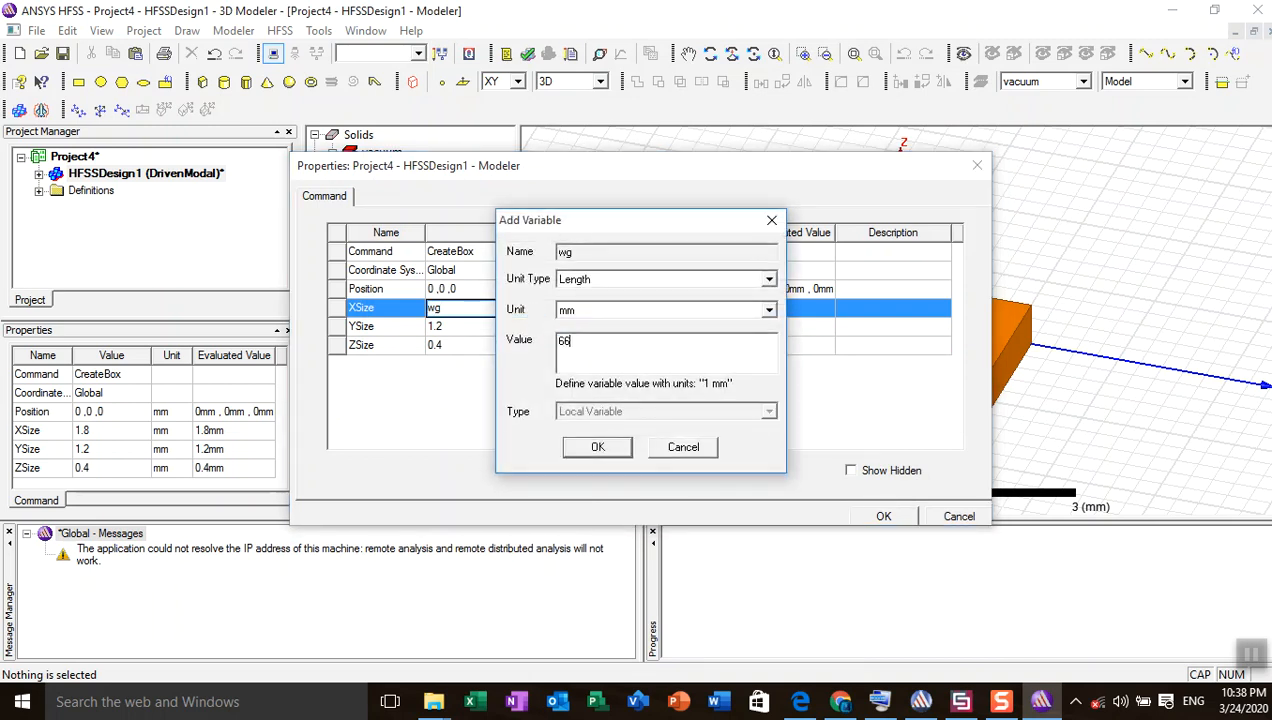
pyautogui.click(597, 447)
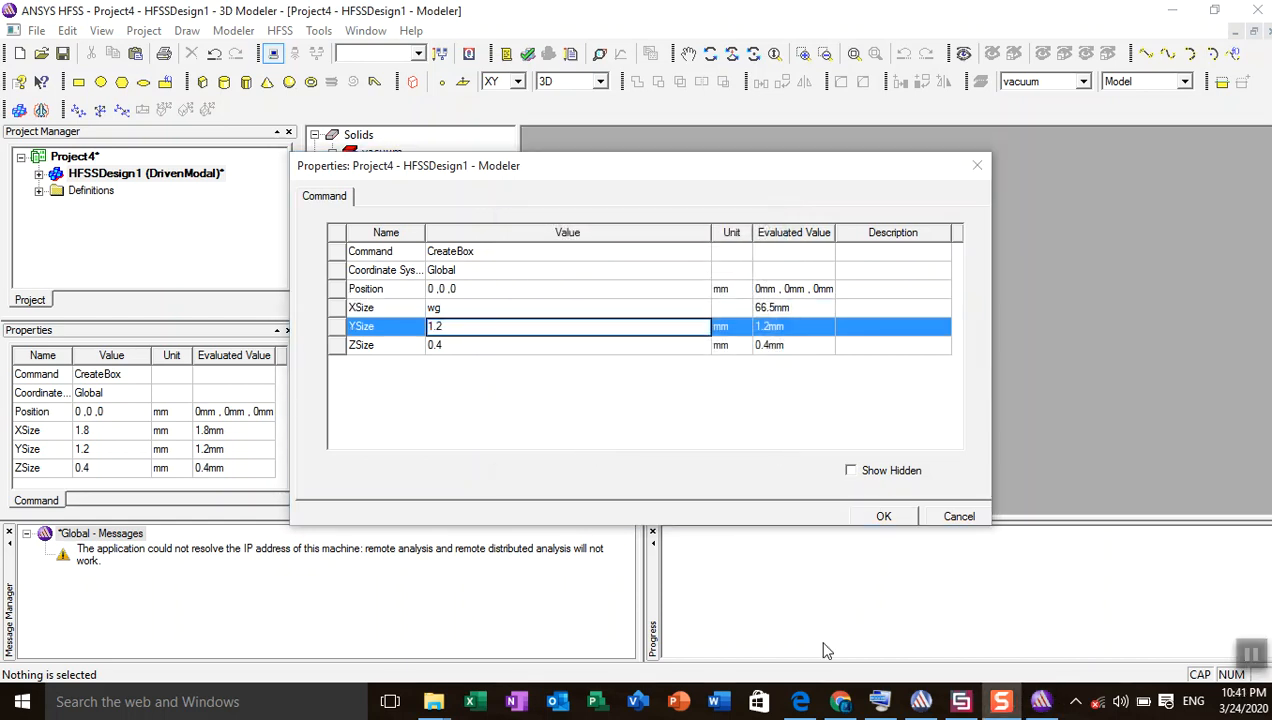
# - Set GND's YSize to a new length variable lg of 90.86 mm, checking the substrate dimension along y in the Antenna Design Kit
pyautogui.doubleClick(456, 323)
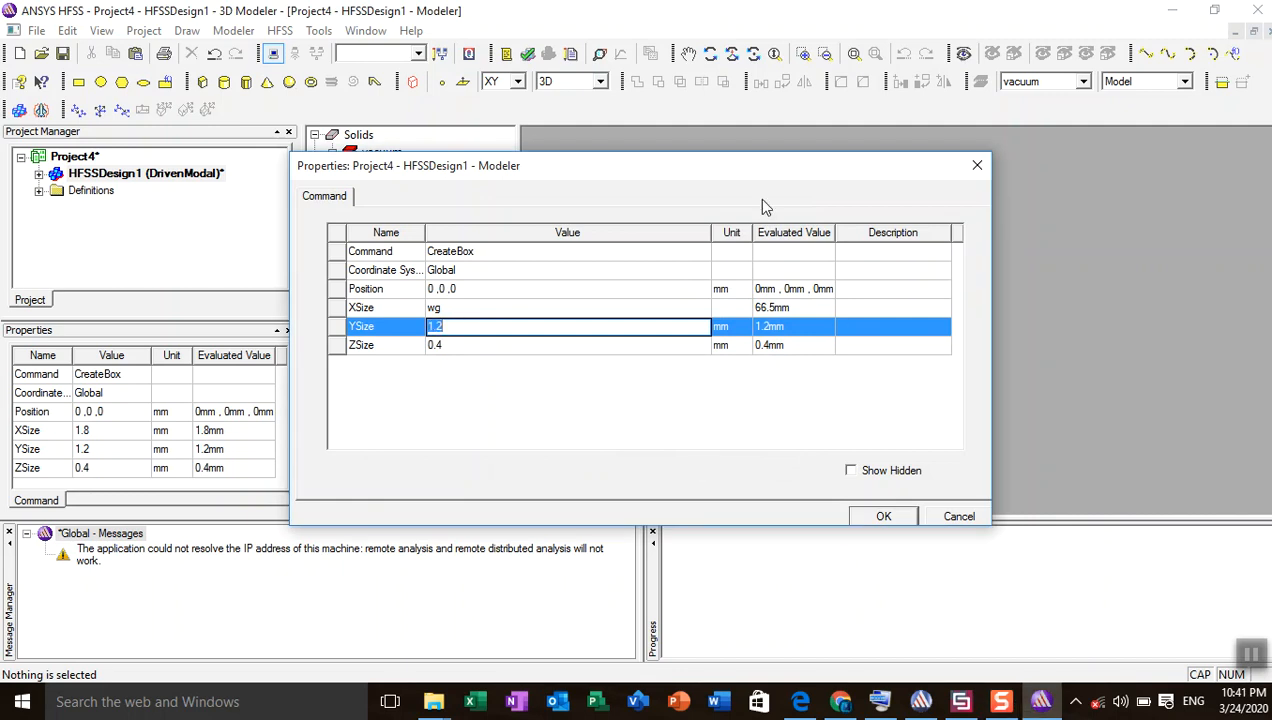
pyautogui.press('BackSpace')
pyautogui.press('Return')
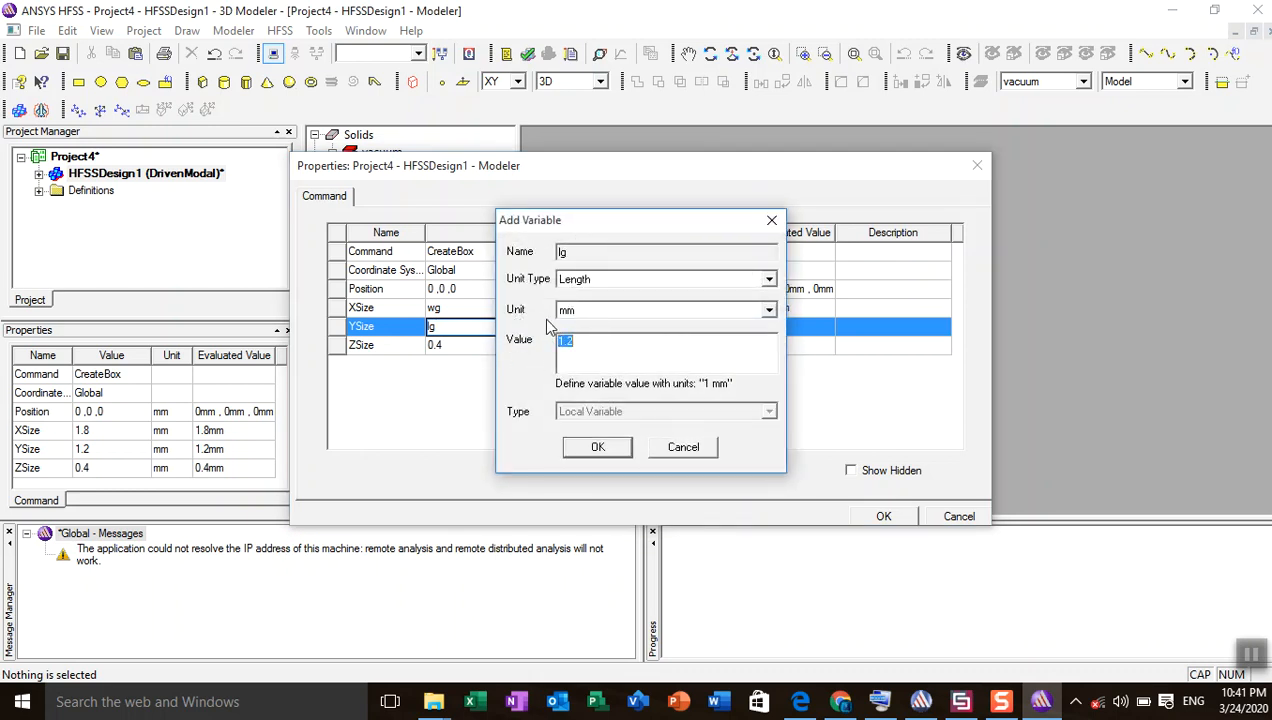
pyautogui.click(923, 703)
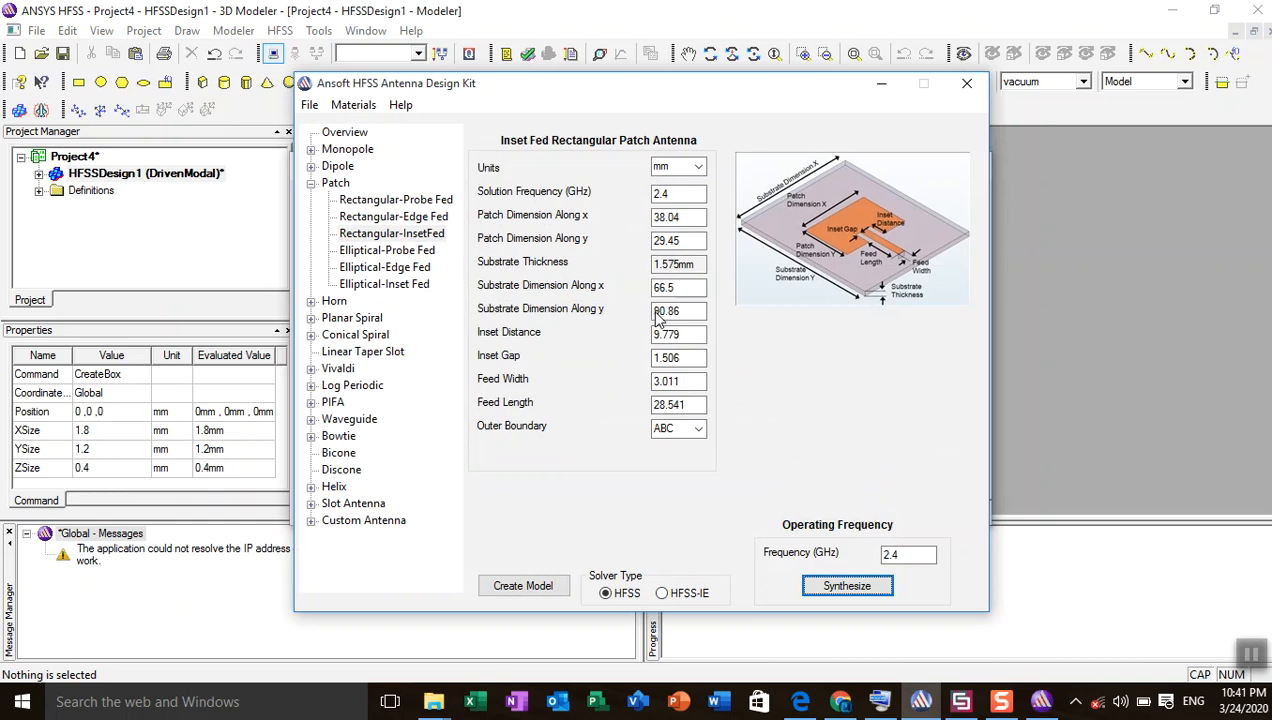
pyautogui.click(877, 90)
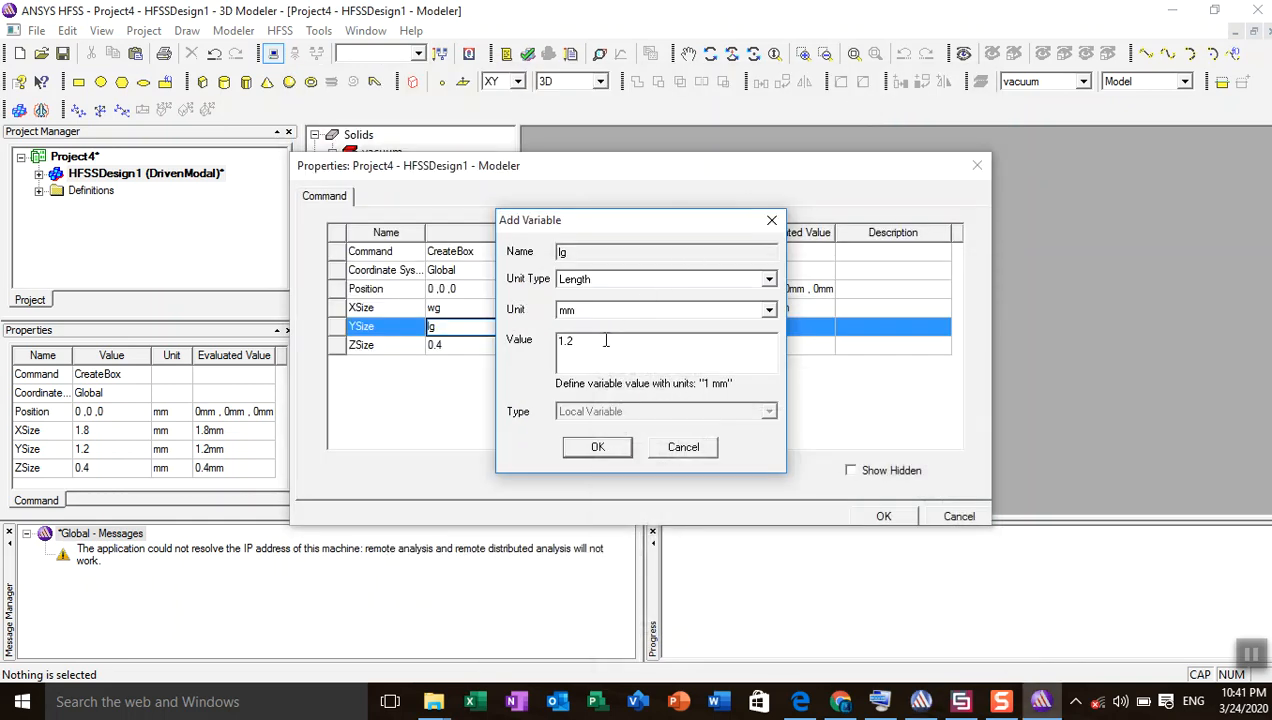
pyautogui.doubleClick(598, 348)
pyautogui.write('90.86')
pyautogui.click(597, 450)
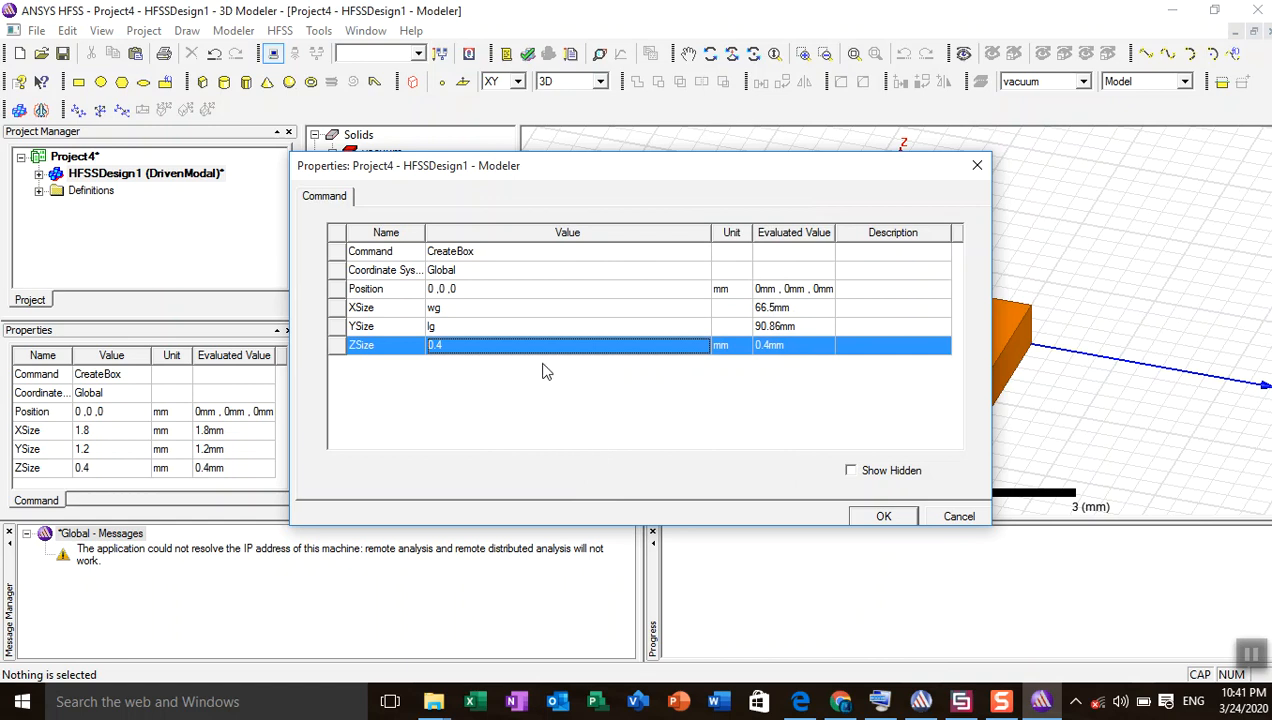
# - Set GND's ZSize to a new length variable ht of 0.035 mm and apply the box dimensions
pyautogui.click(468, 352)
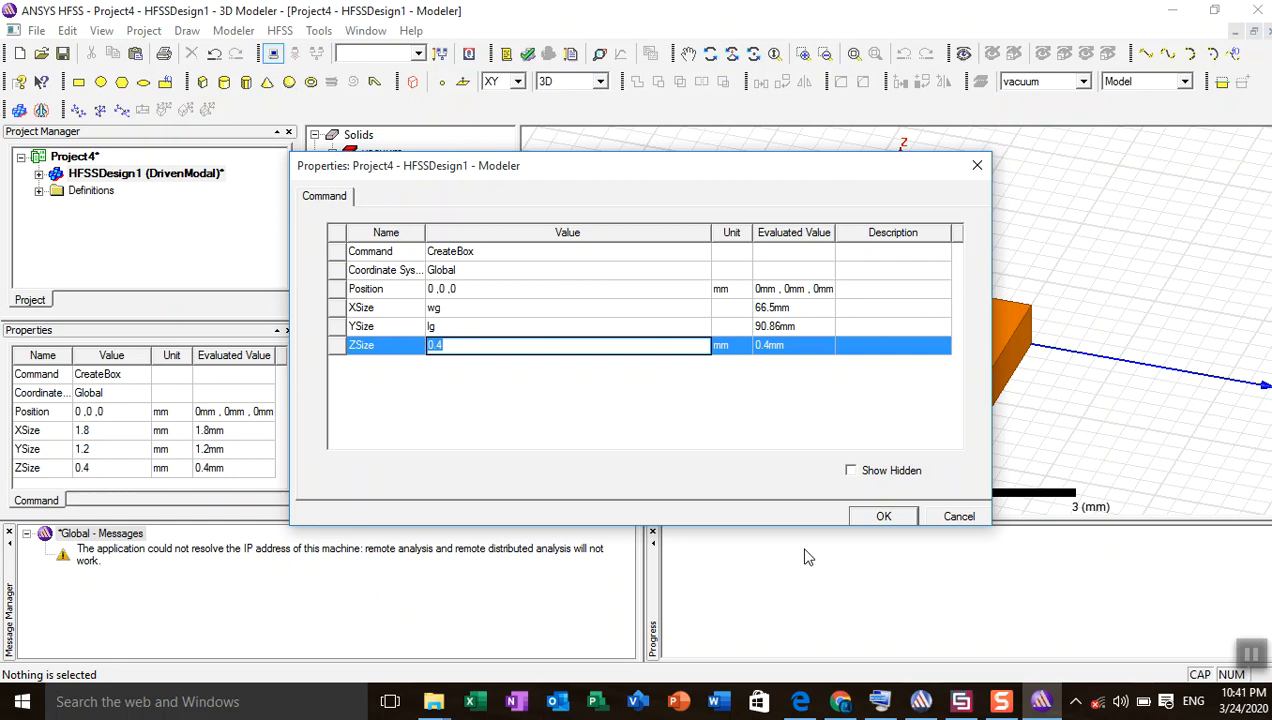
pyautogui.write('ht')
pyautogui.click(884, 516)
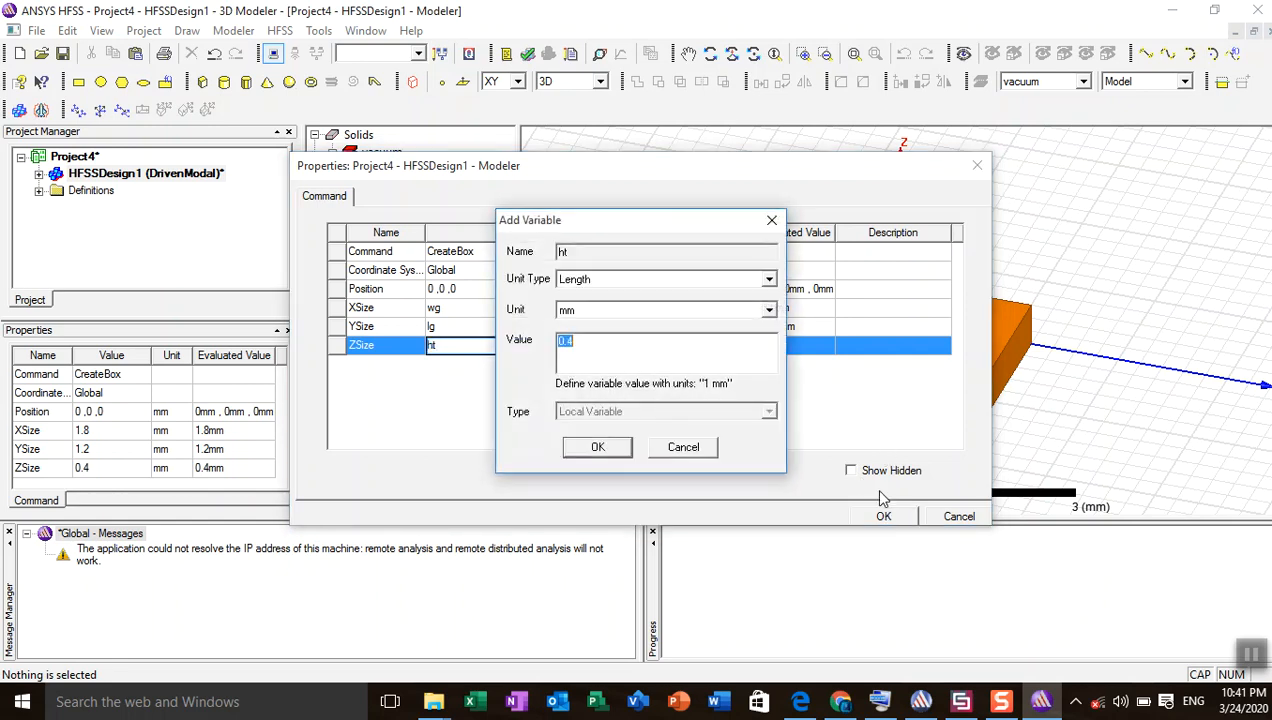
pyautogui.write('035')
pyautogui.click(599, 449)
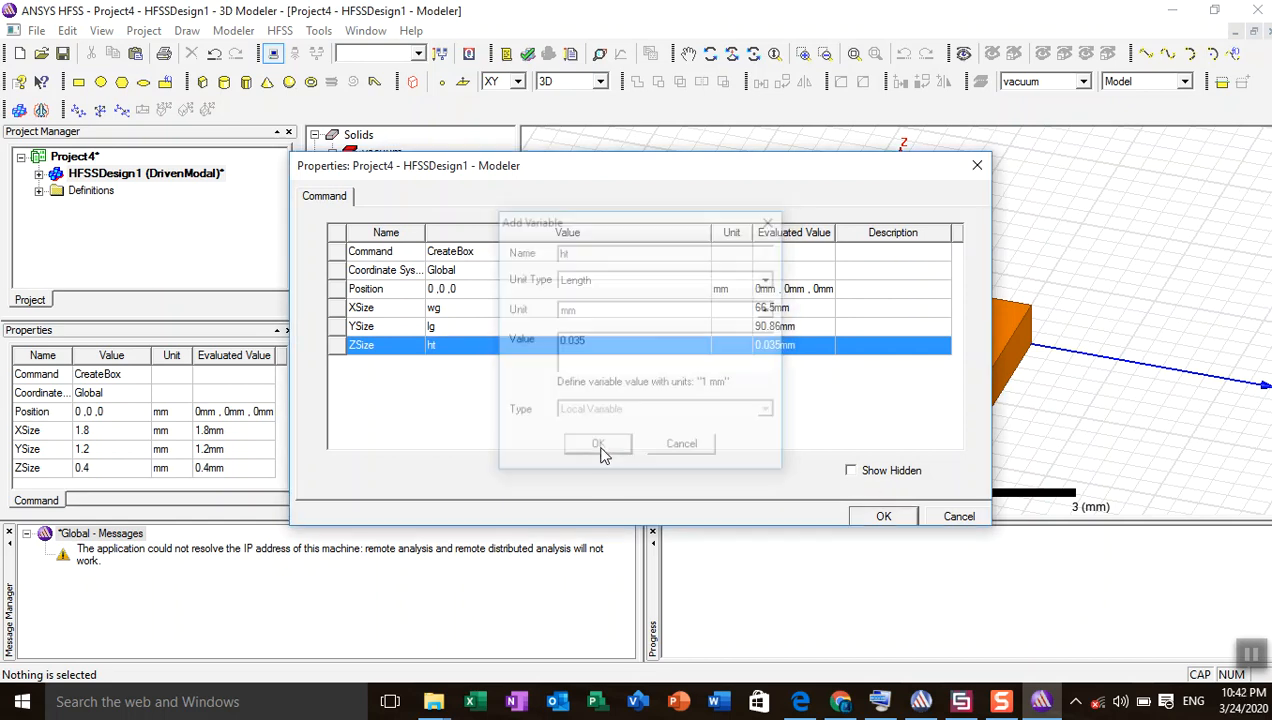
pyautogui.click(884, 516)
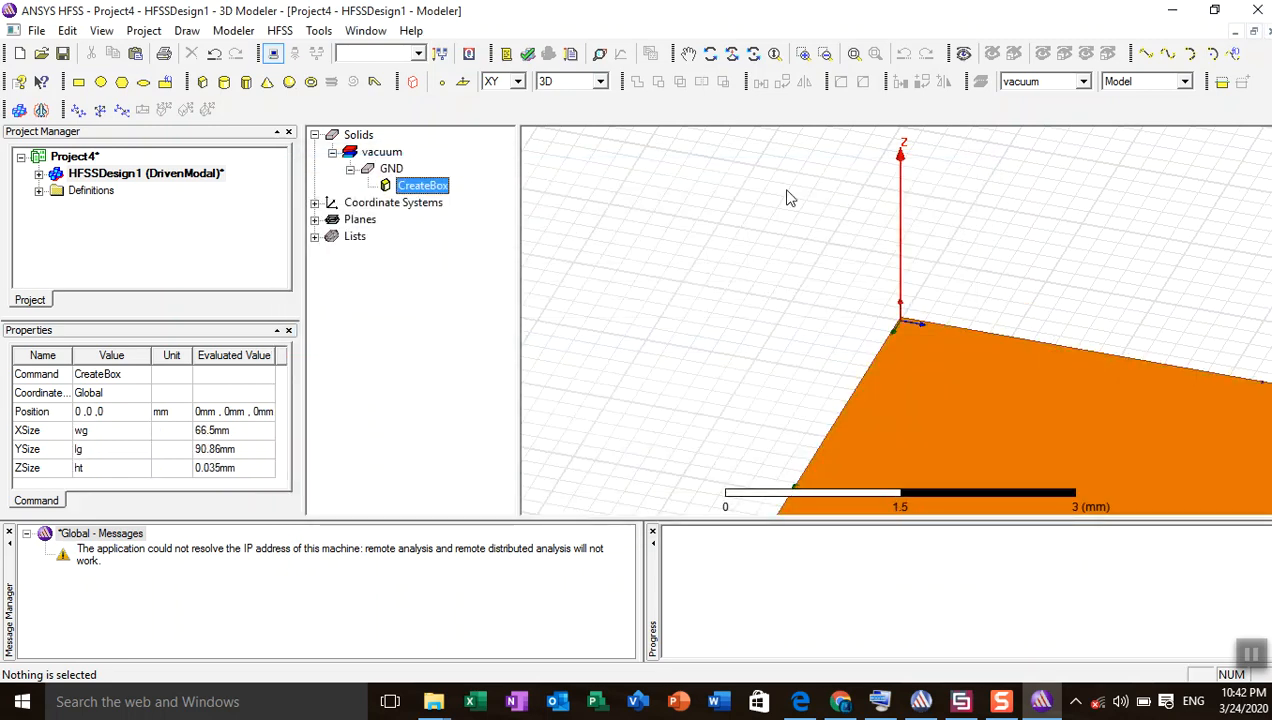
# - Assign the library material copper to the GND box and apply the attribute change
pyautogui.click(853, 53)
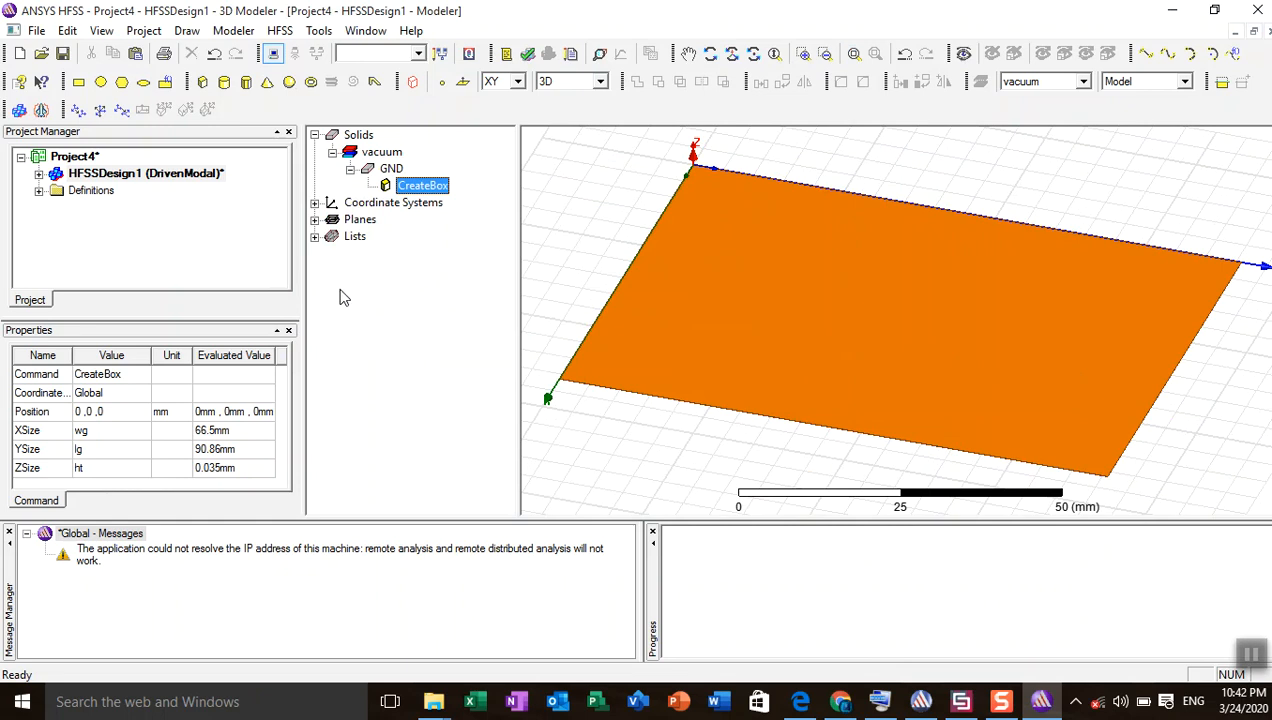
pyautogui.doubleClick(386, 171)
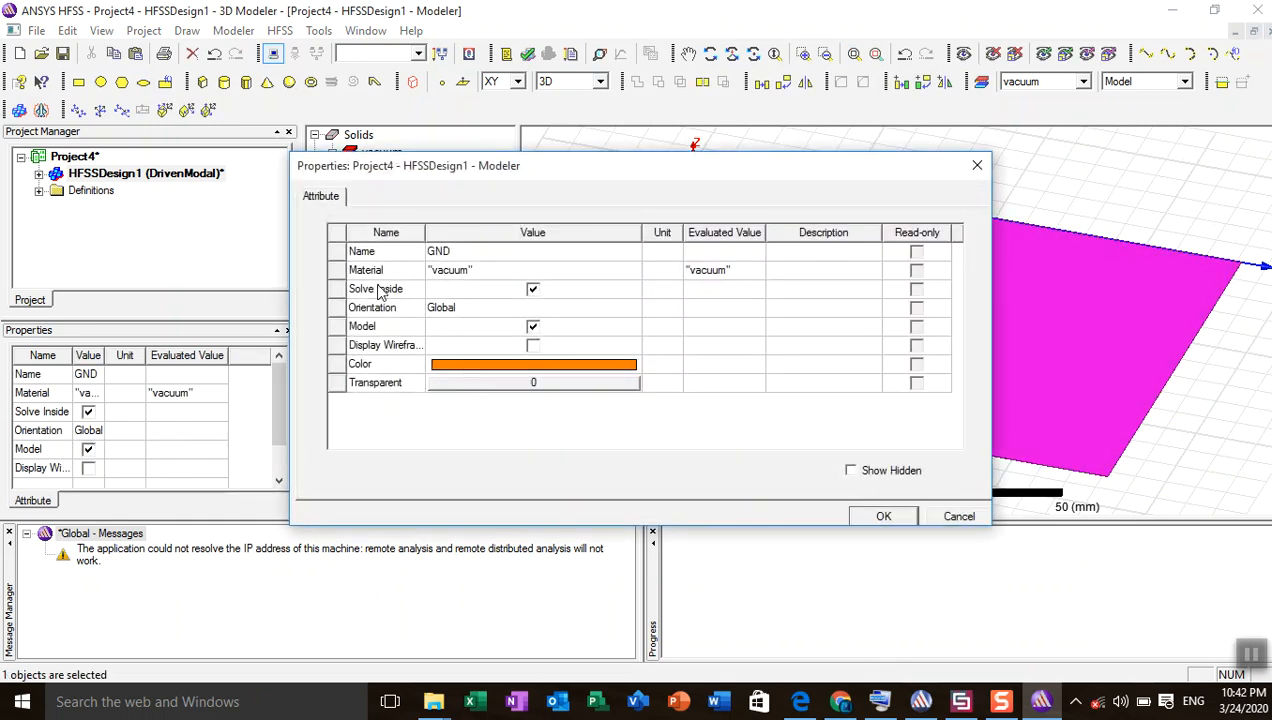
pyautogui.click(452, 278)
pyautogui.click(452, 280)
pyautogui.click(448, 287)
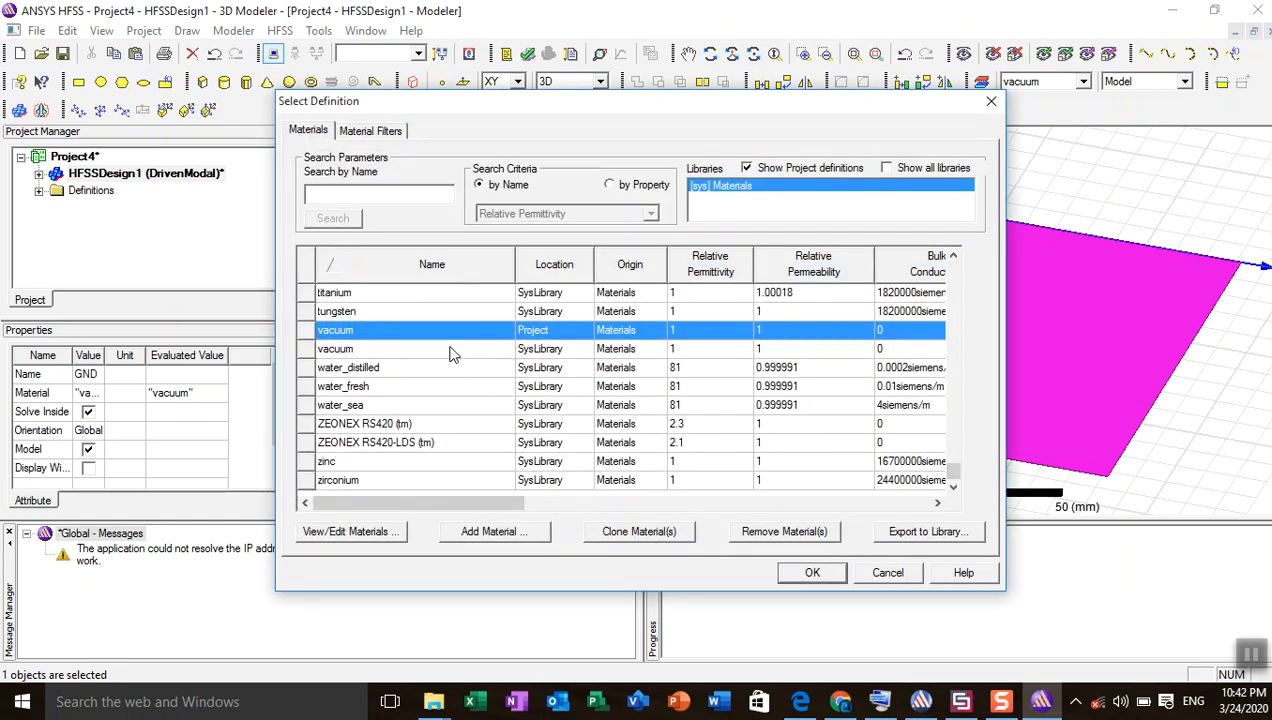
pyautogui.click(450, 350)
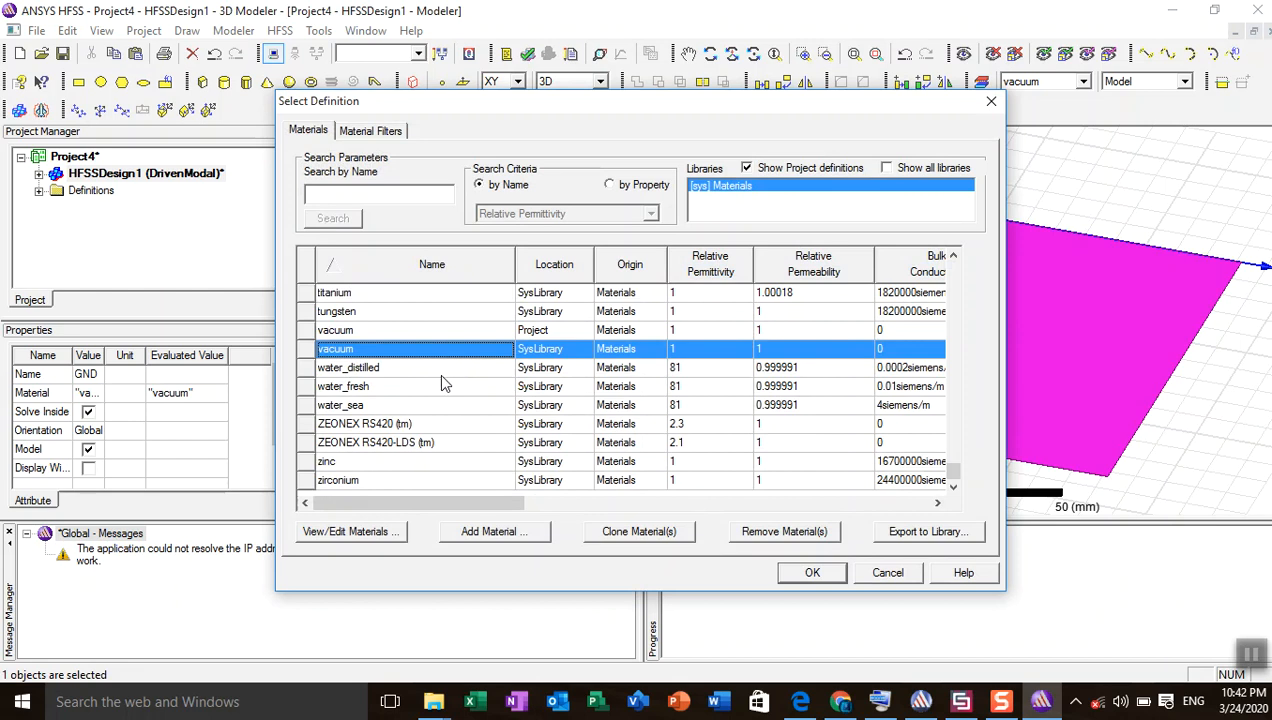
pyautogui.click(399, 192)
pyautogui.write('c')
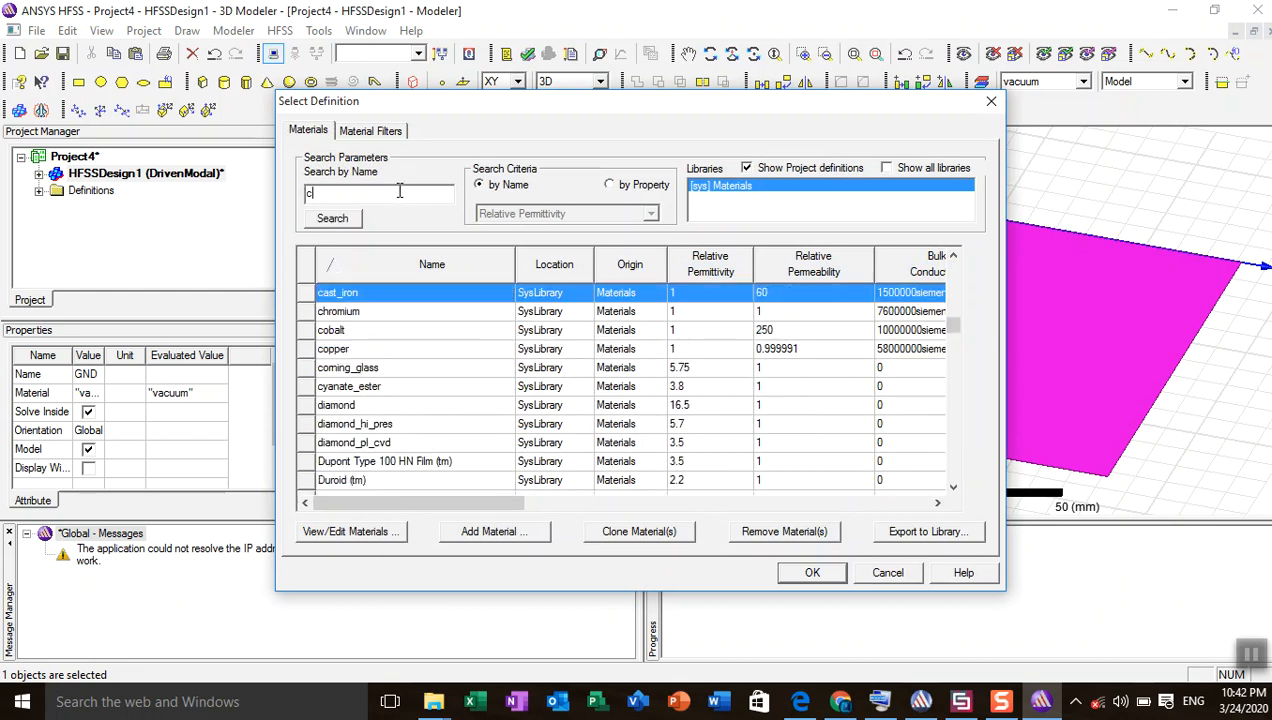
pyautogui.click(350, 354)
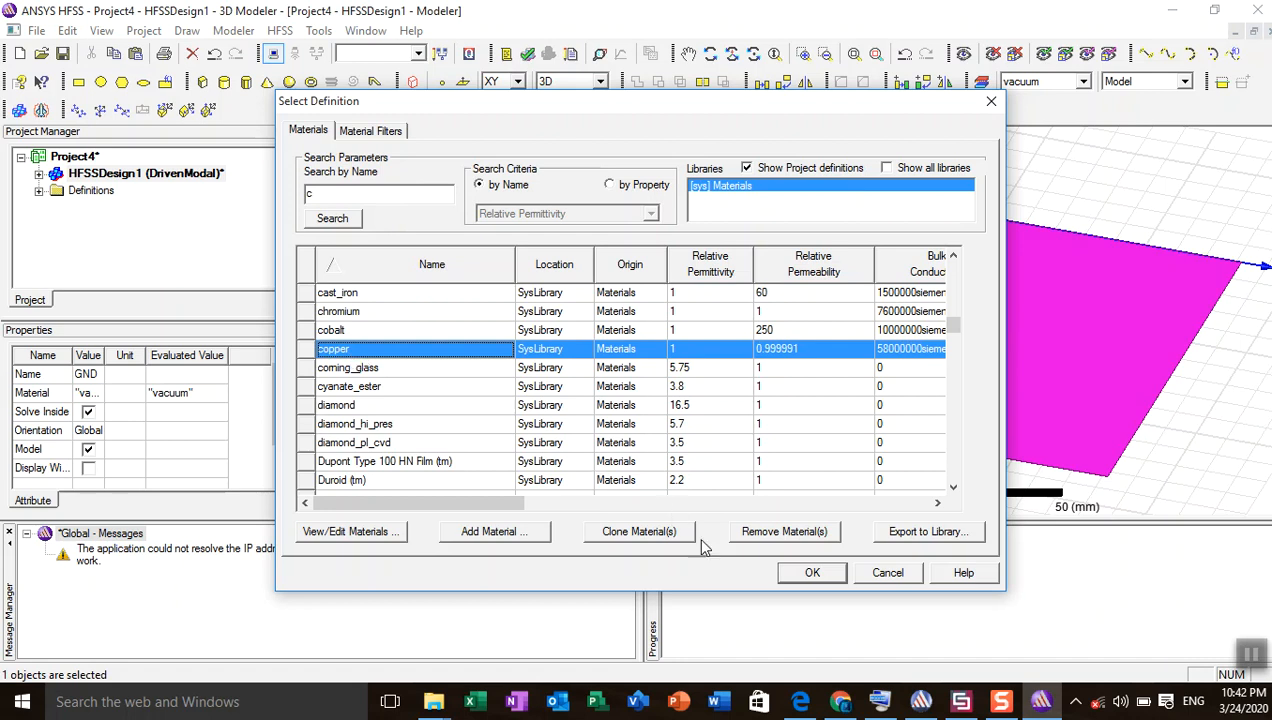
pyautogui.click(812, 572)
pyautogui.click(883, 517)
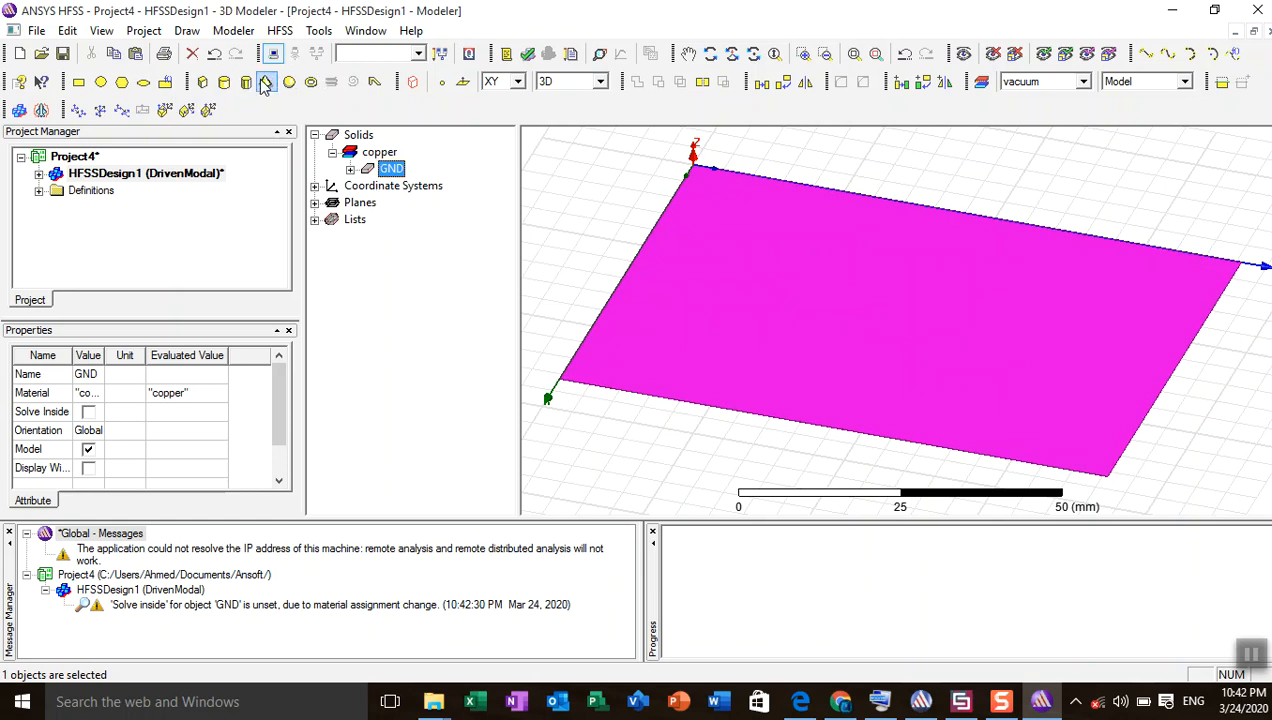
# - Draw a second box from the origin across the ground plane, about 65 mm by 90 mm and 10 mm high
pyautogui.click(203, 83)
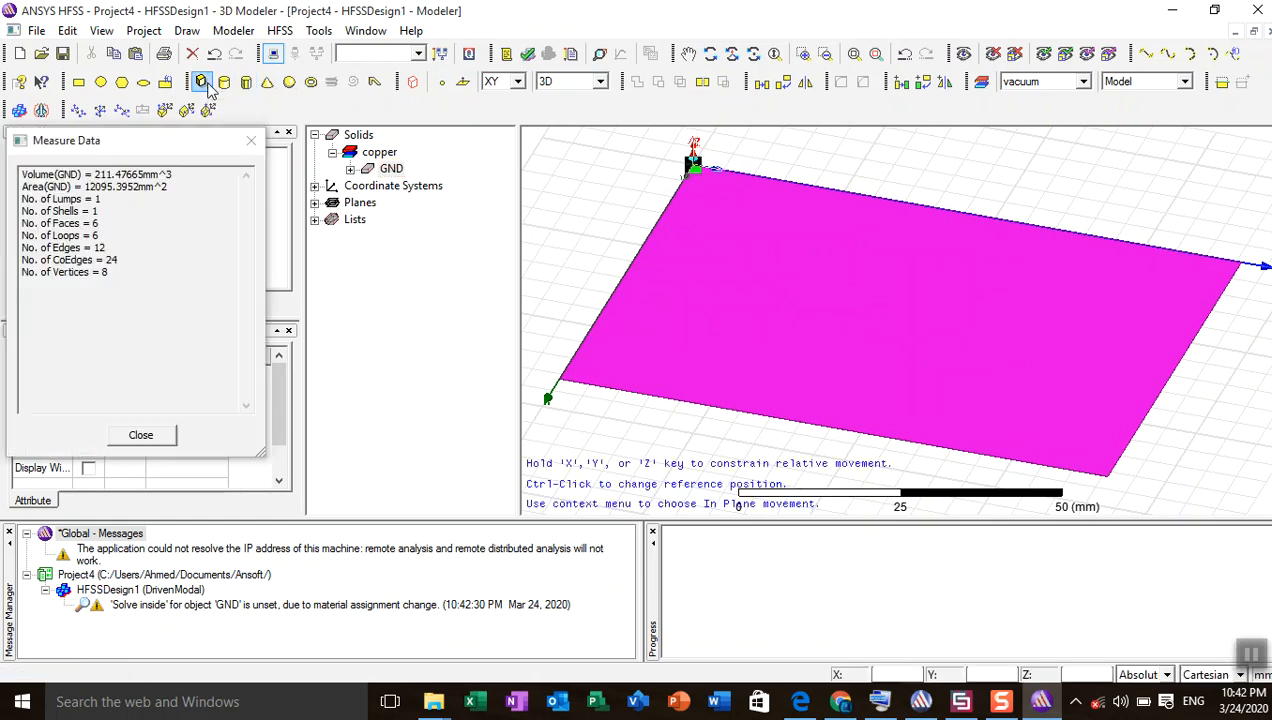
pyautogui.click(701, 172)
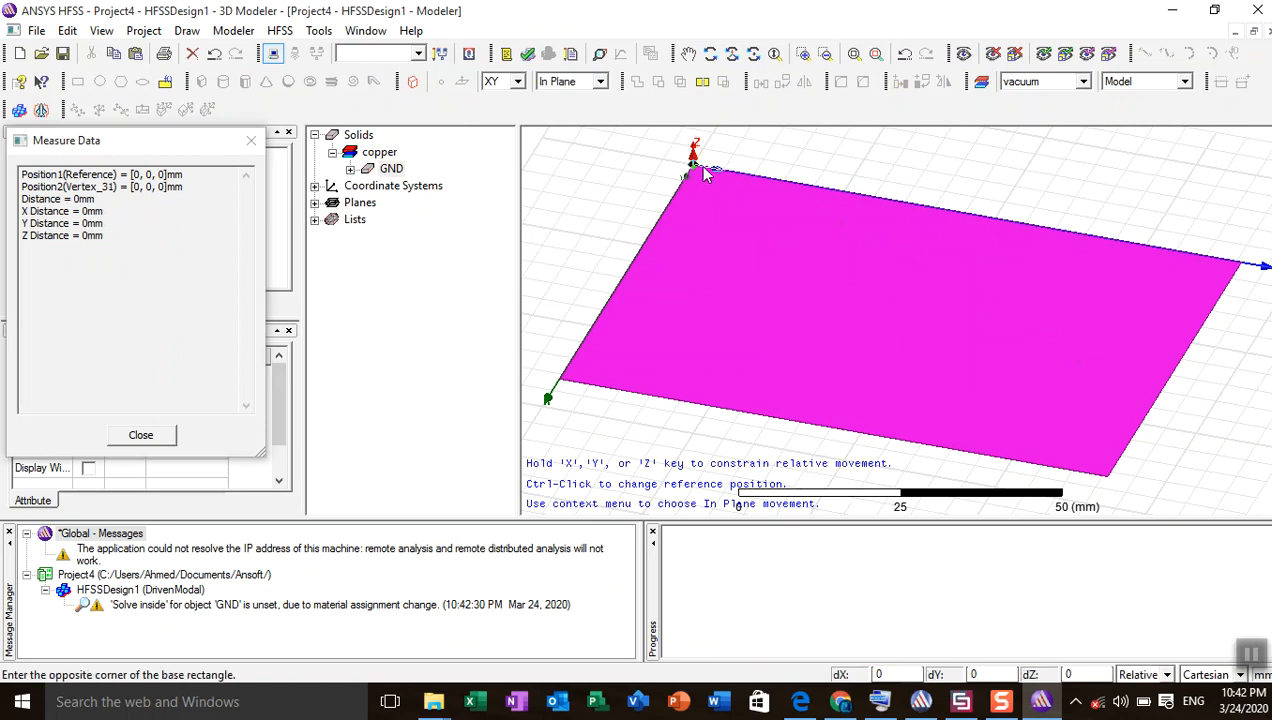
pyautogui.click(1098, 485)
pyautogui.click(1092, 462)
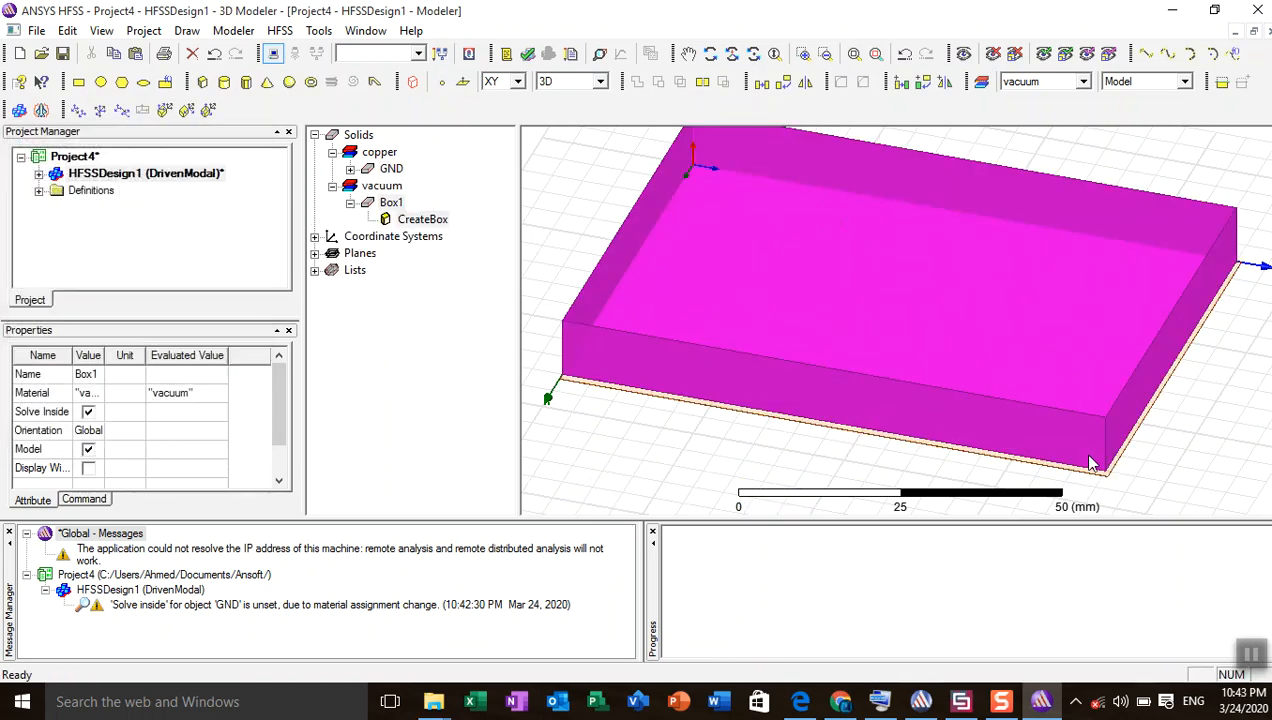
# - Rename the new box sub and assign it the library material FR4_epoxy
pyautogui.doubleClick(391, 204)
pyautogui.click(458, 252)
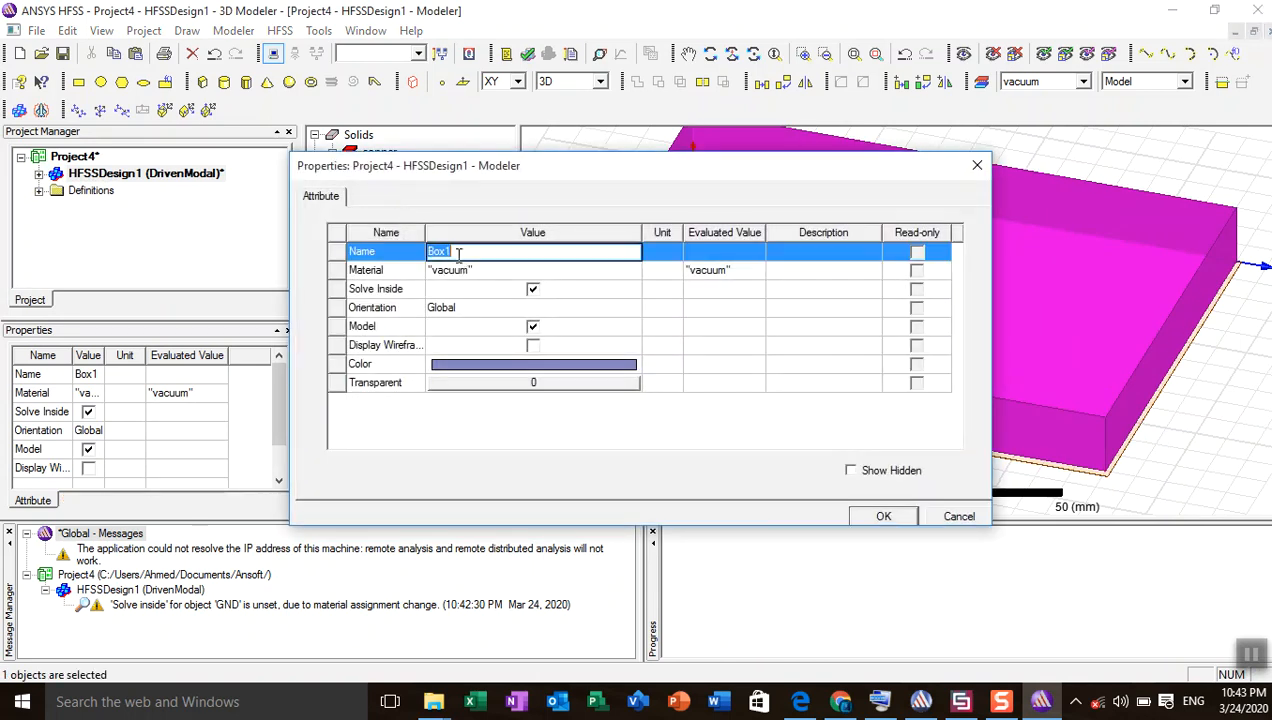
pyautogui.press('BackSpace')
pyautogui.click(450, 277)
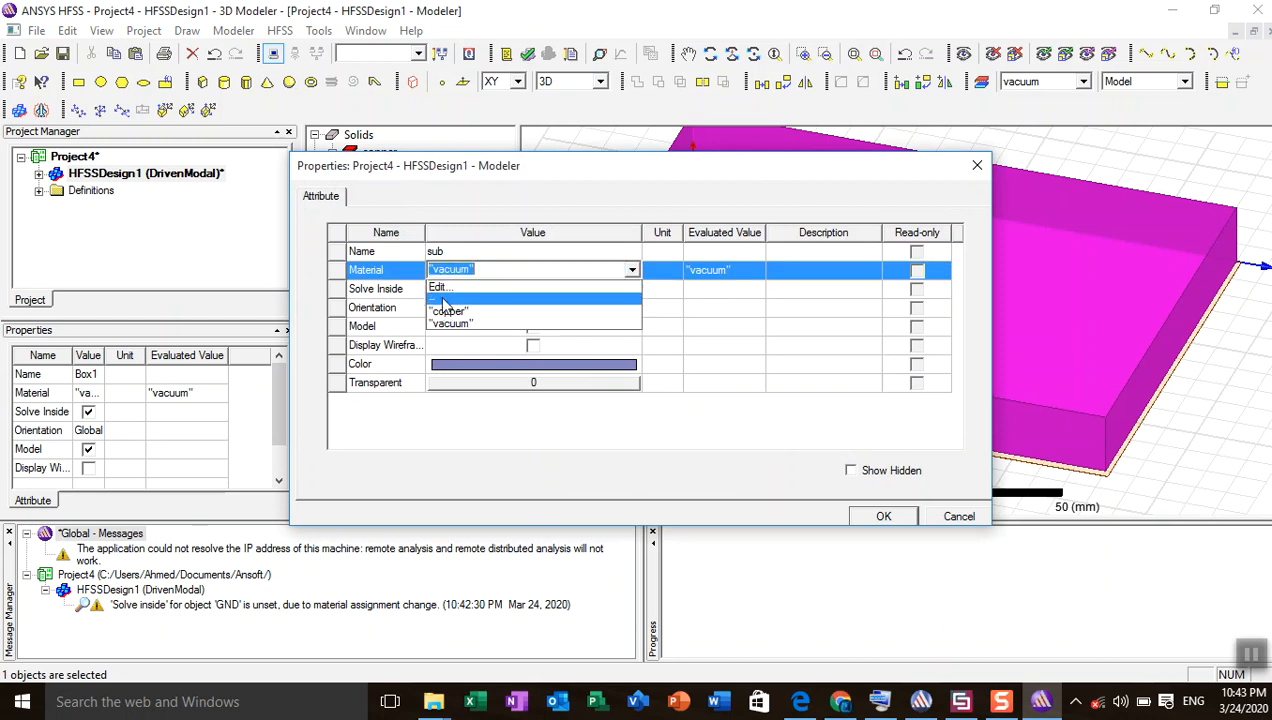
pyautogui.click(438, 287)
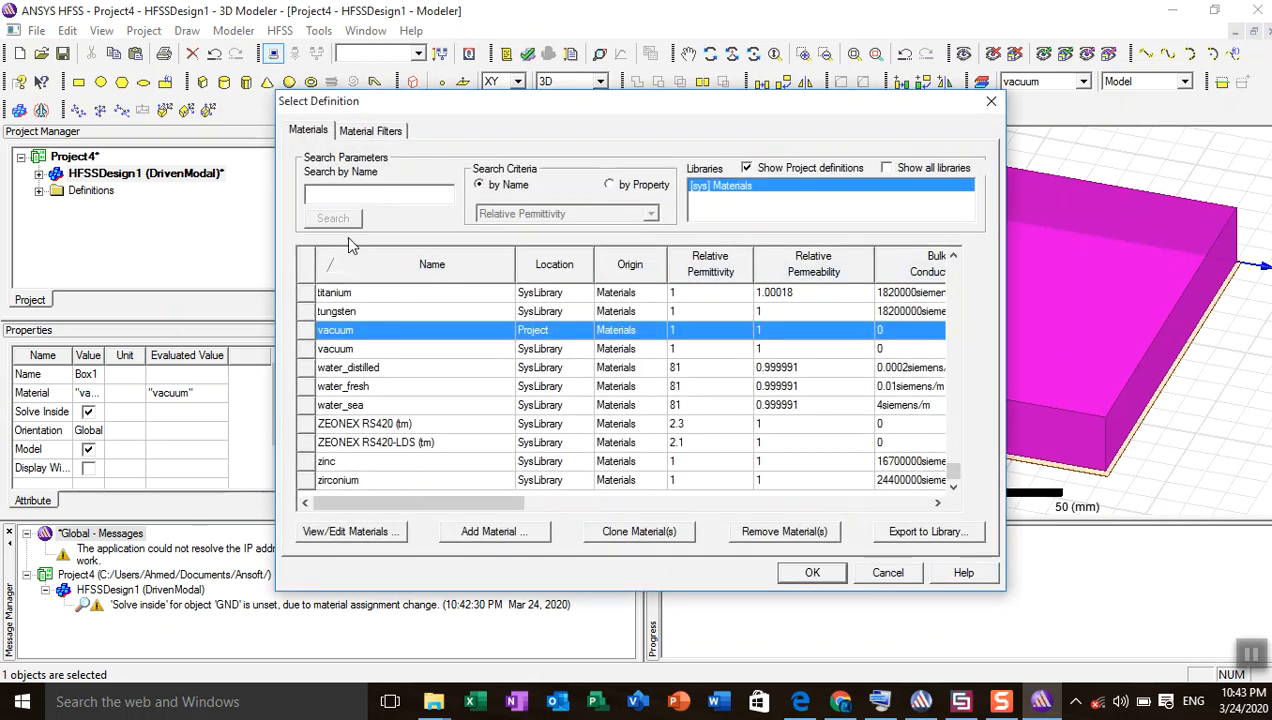
pyautogui.write('f')
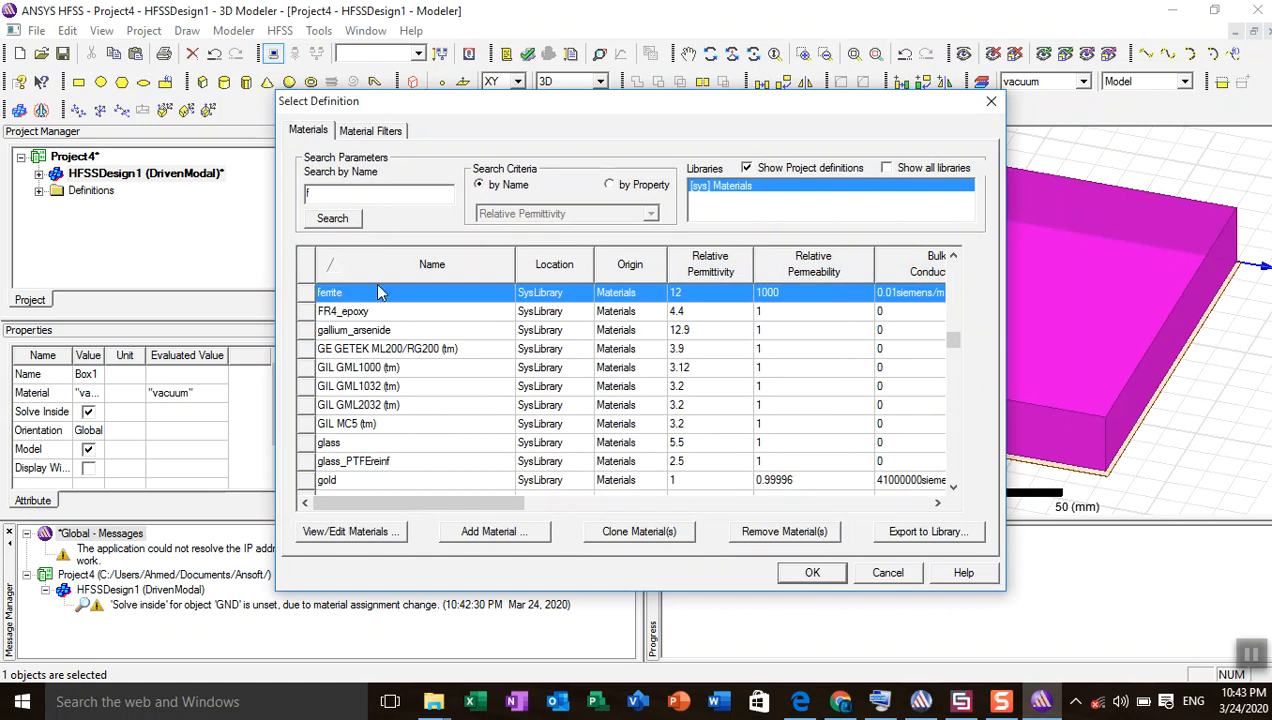
pyautogui.click(378, 318)
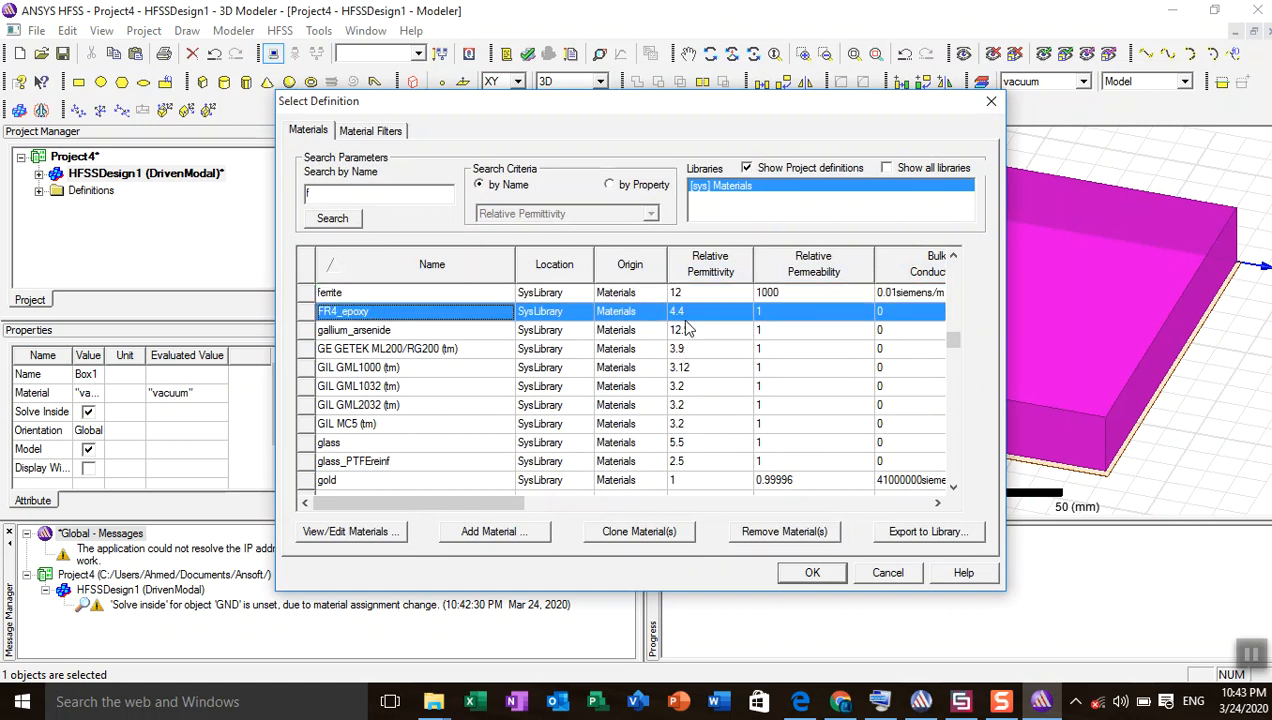
pyautogui.moveTo(499, 505)
pyautogui.mouseDown()
pyautogui.moveTo(573, 510)
pyautogui.moveTo(478, 509)
pyautogui.mouseUp()
pyautogui.click(808, 573)
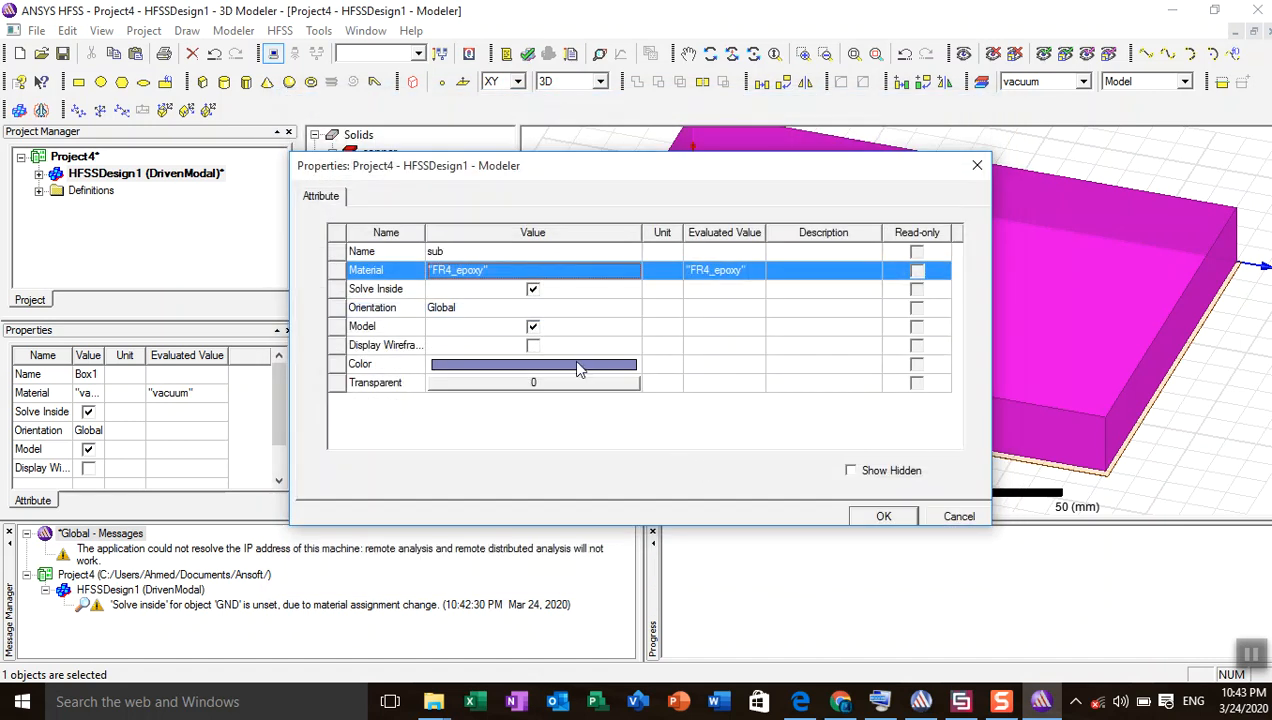
# - Set the sub box's color to bright green and apply the attribute changes
pyautogui.click(577, 366)
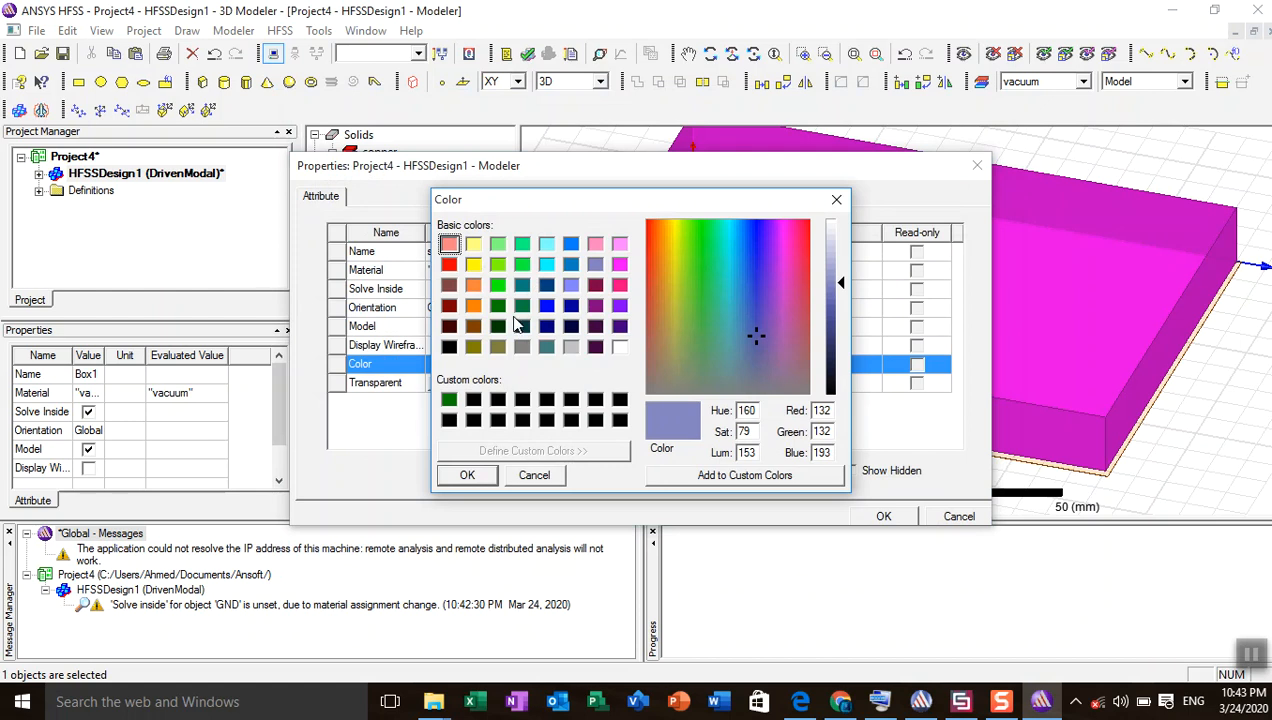
pyautogui.click(498, 284)
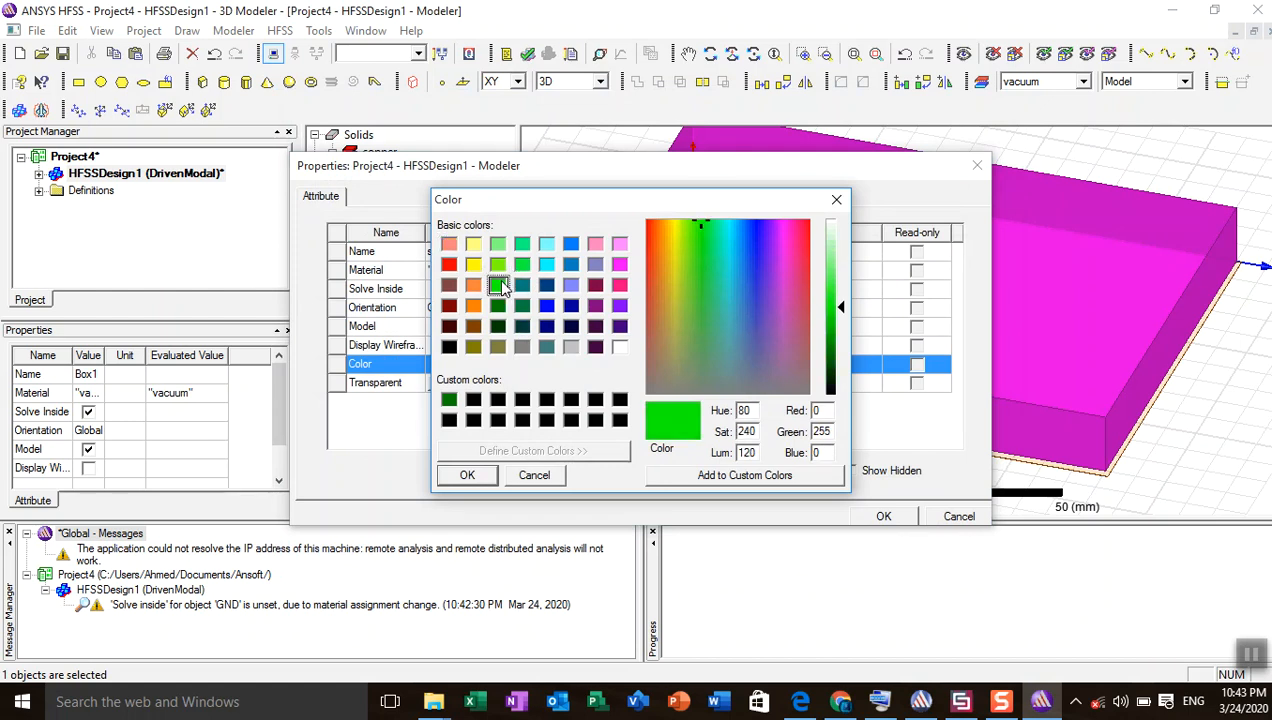
pyautogui.click(467, 476)
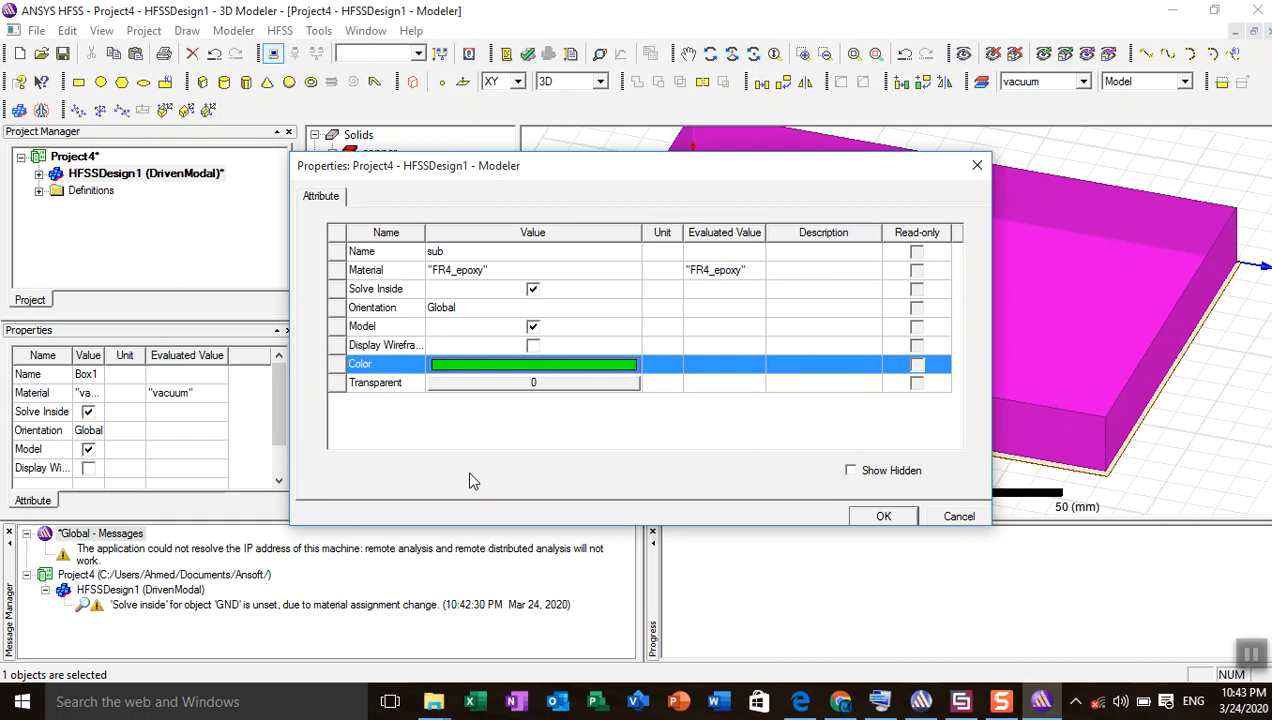
pyautogui.click(876, 516)
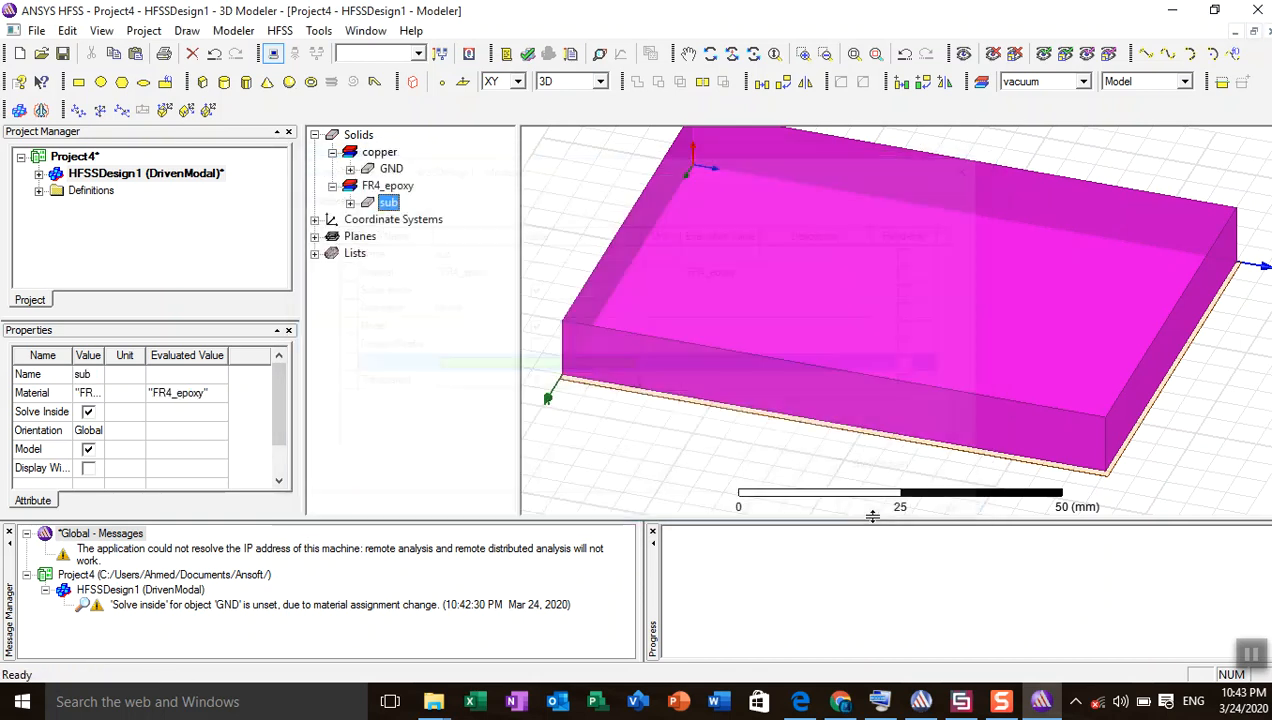
# - Open the CreateBox properties of sub and set its position to 0, 0, ht
pyautogui.click(350, 203)
pyautogui.doubleClick(425, 219)
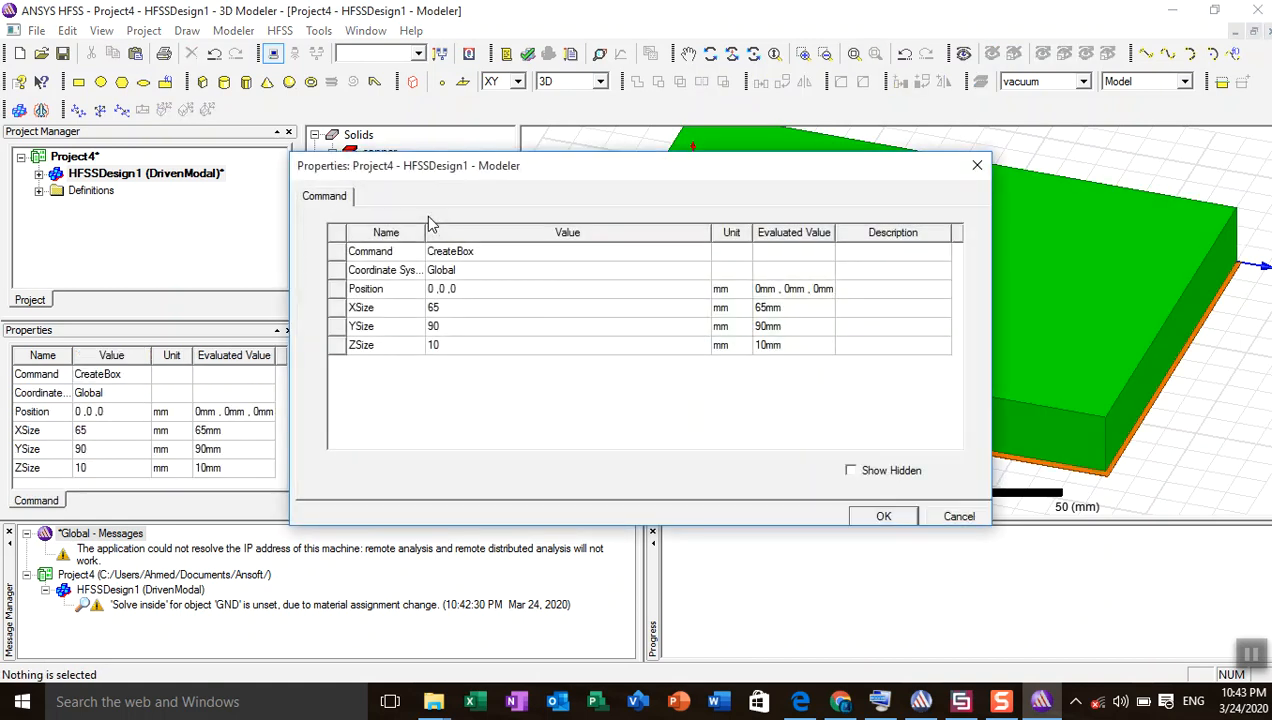
pyautogui.click(467, 289)
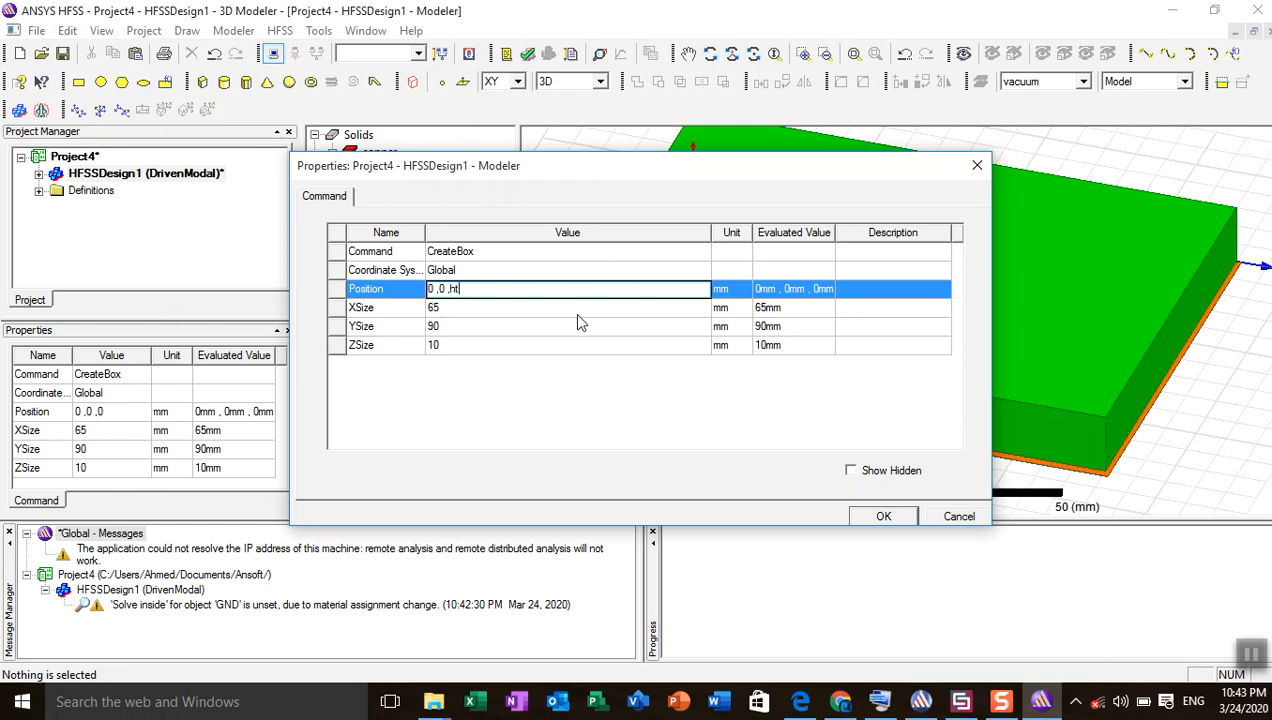
# - Set the XSize of the sub box to wg and its YSize to lg
pyautogui.click(470, 308)
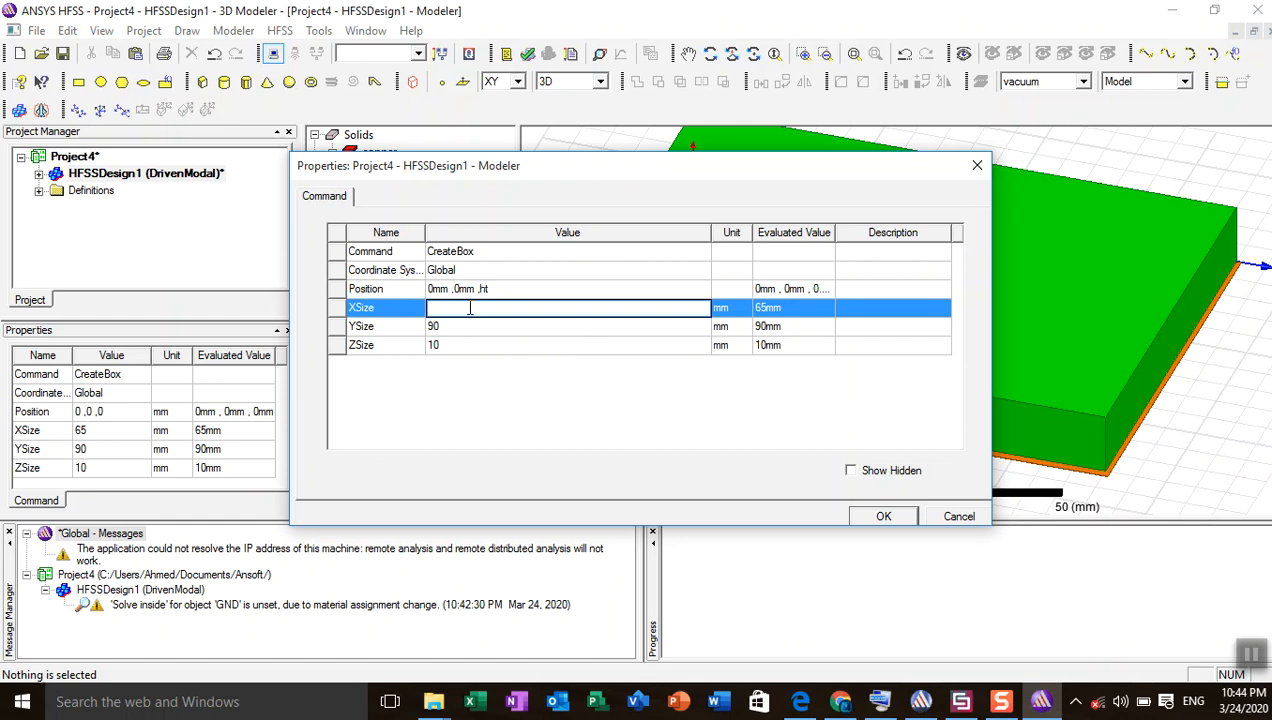
pyautogui.click(880, 703)
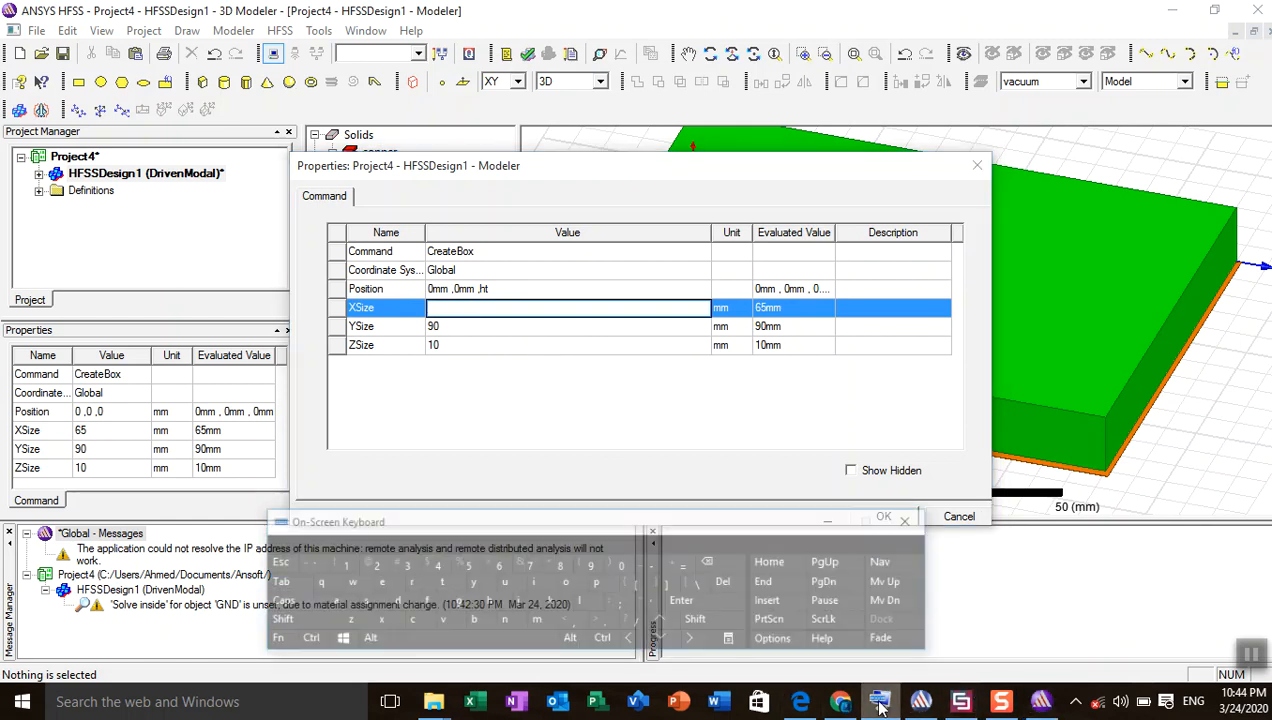
pyautogui.click(283, 567)
pyautogui.write('g')
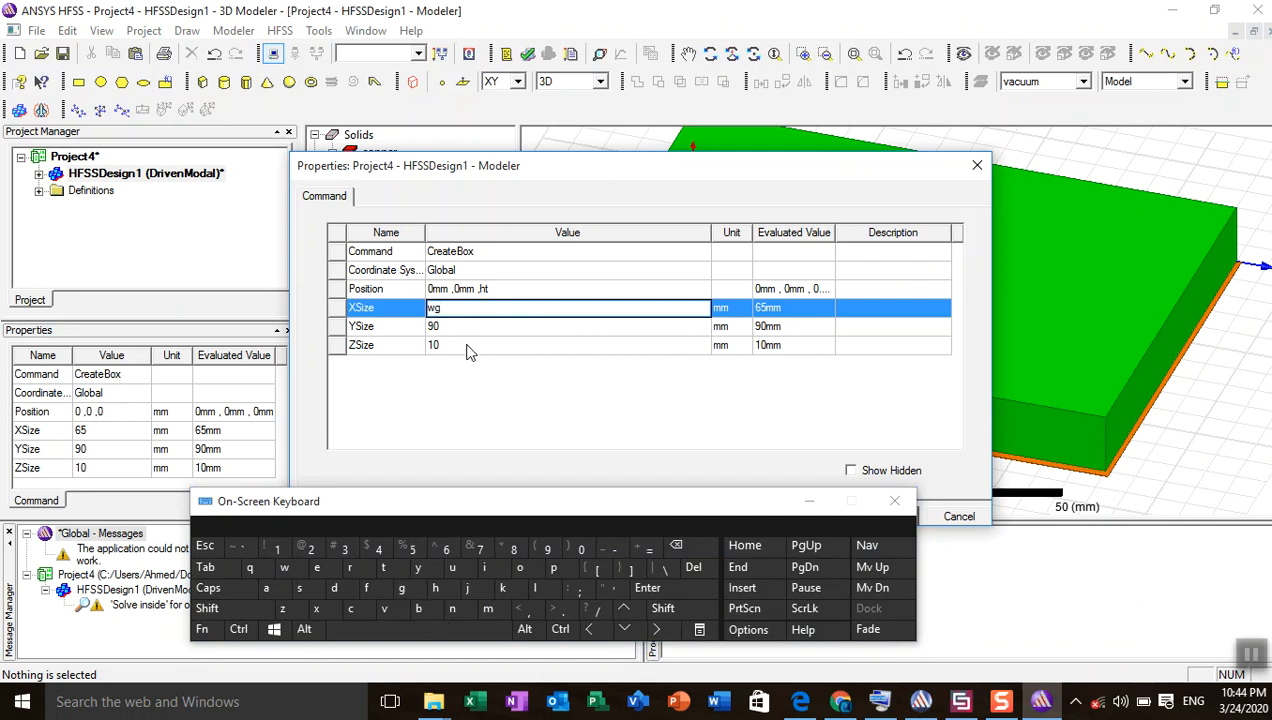
pyautogui.click(448, 326)
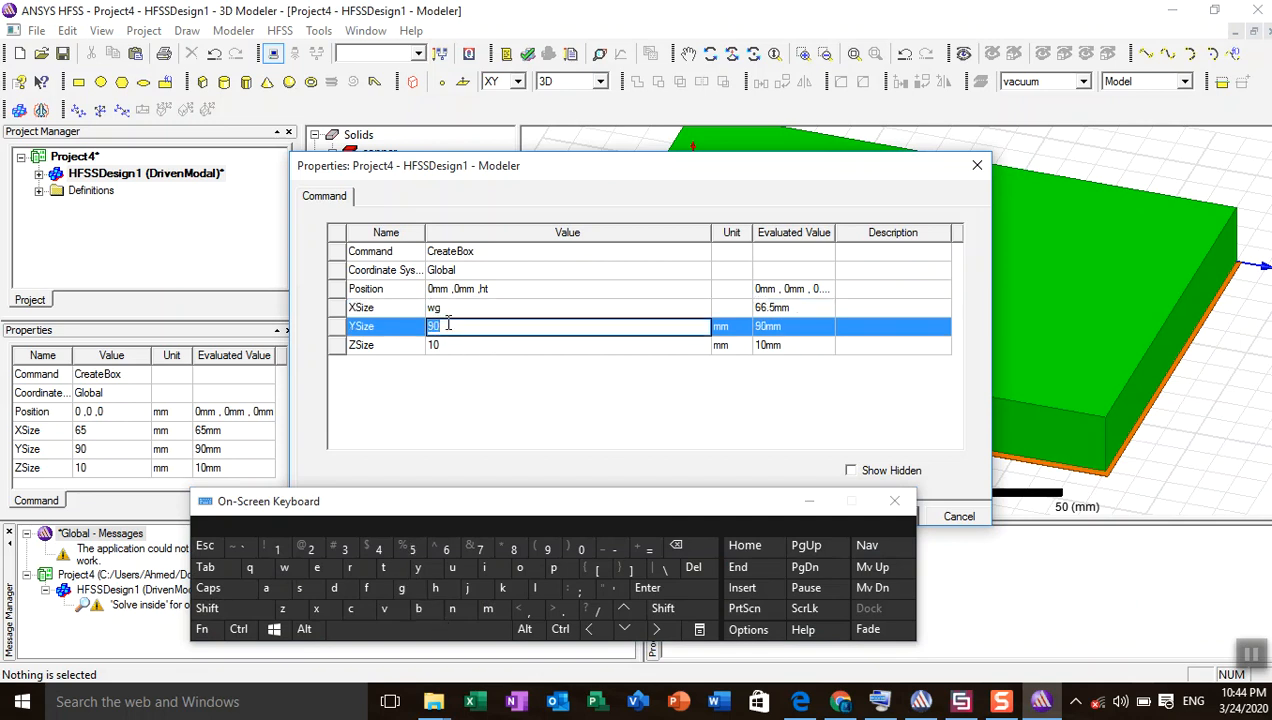
pyautogui.press('BackSpace')
pyautogui.write('lg')
# - Set the ZSize of sub to a new length variable hs of 1.575 mm and apply the box properties
pyautogui.click(450, 345)
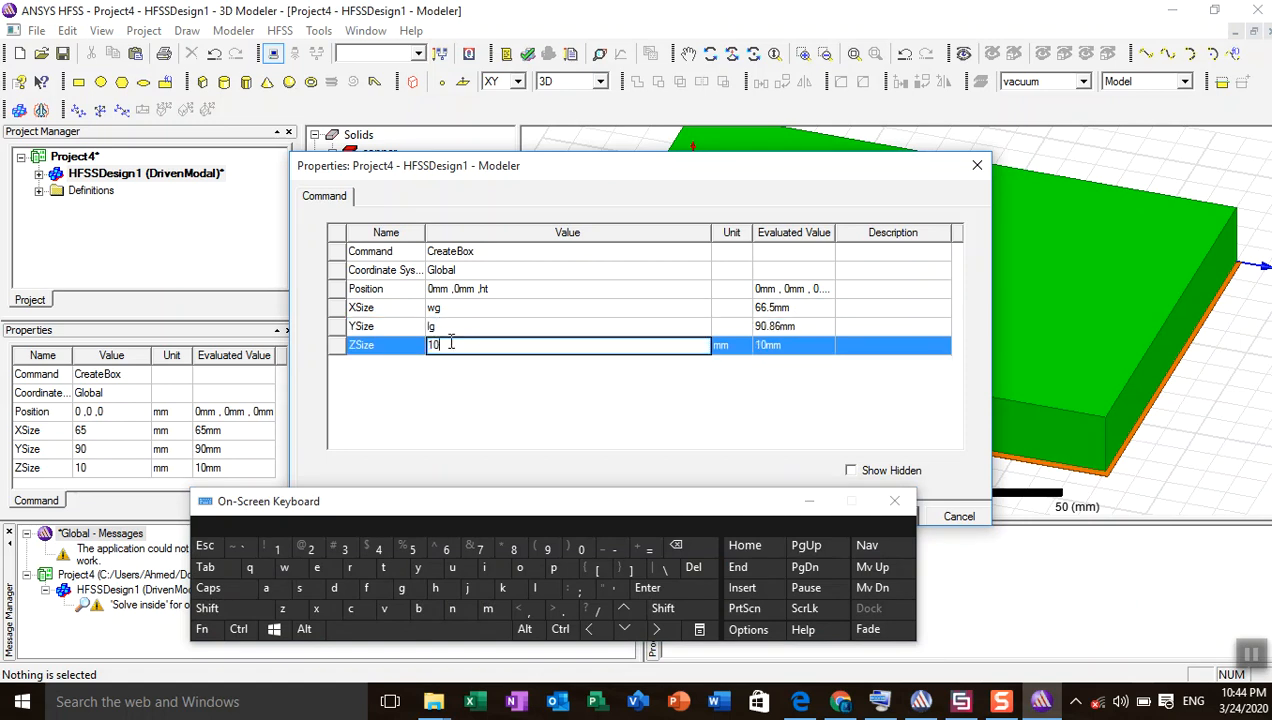
pyautogui.write('hs')
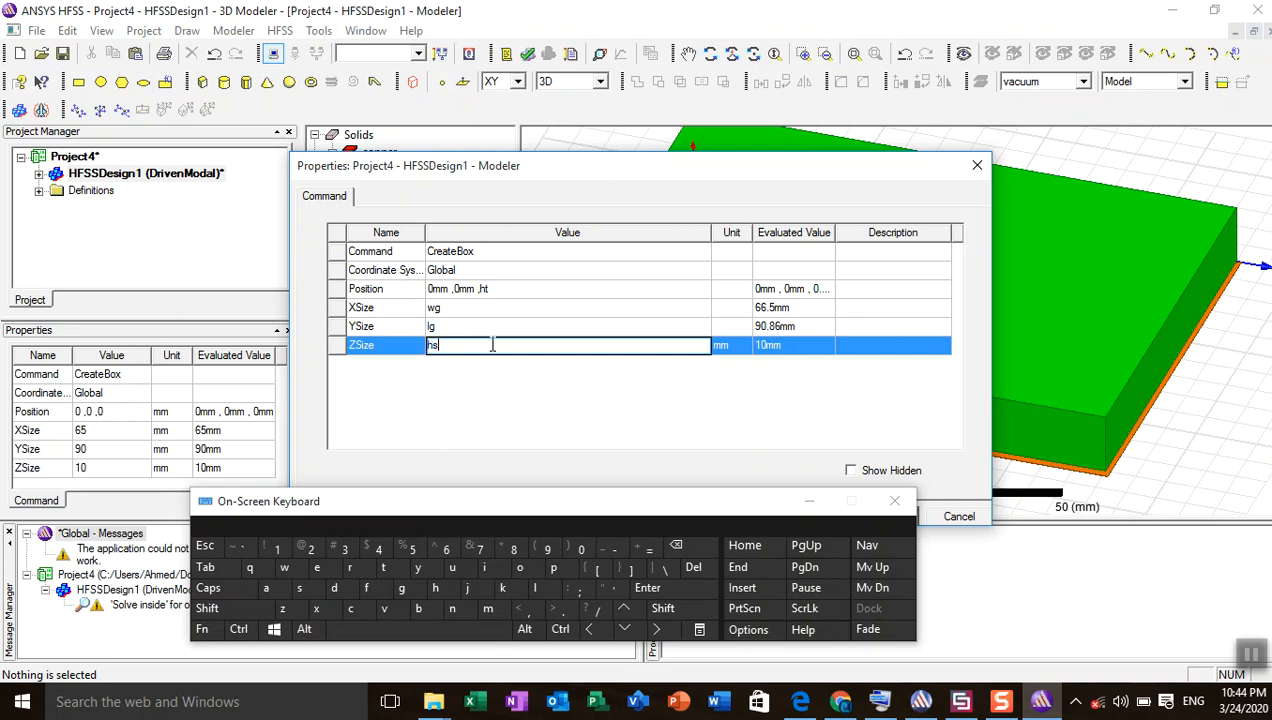
pyautogui.click(809, 501)
pyautogui.click(881, 517)
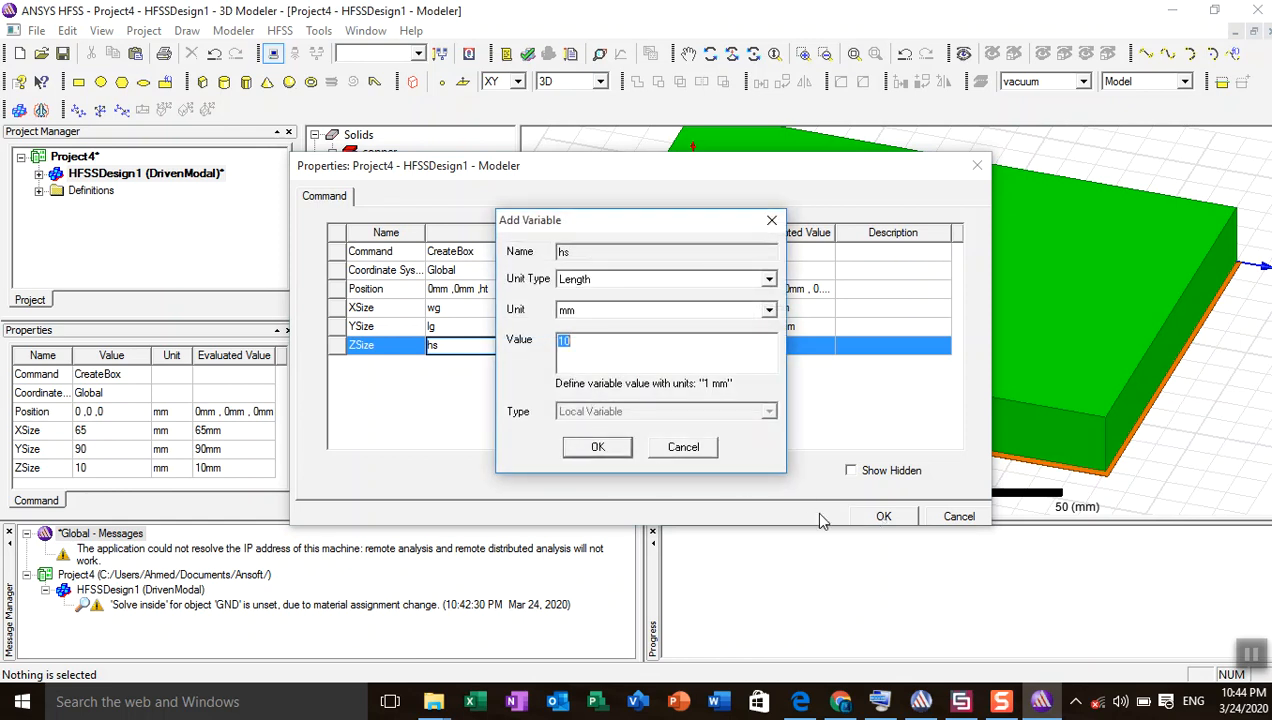
pyautogui.write('1')
pyautogui.click(600, 446)
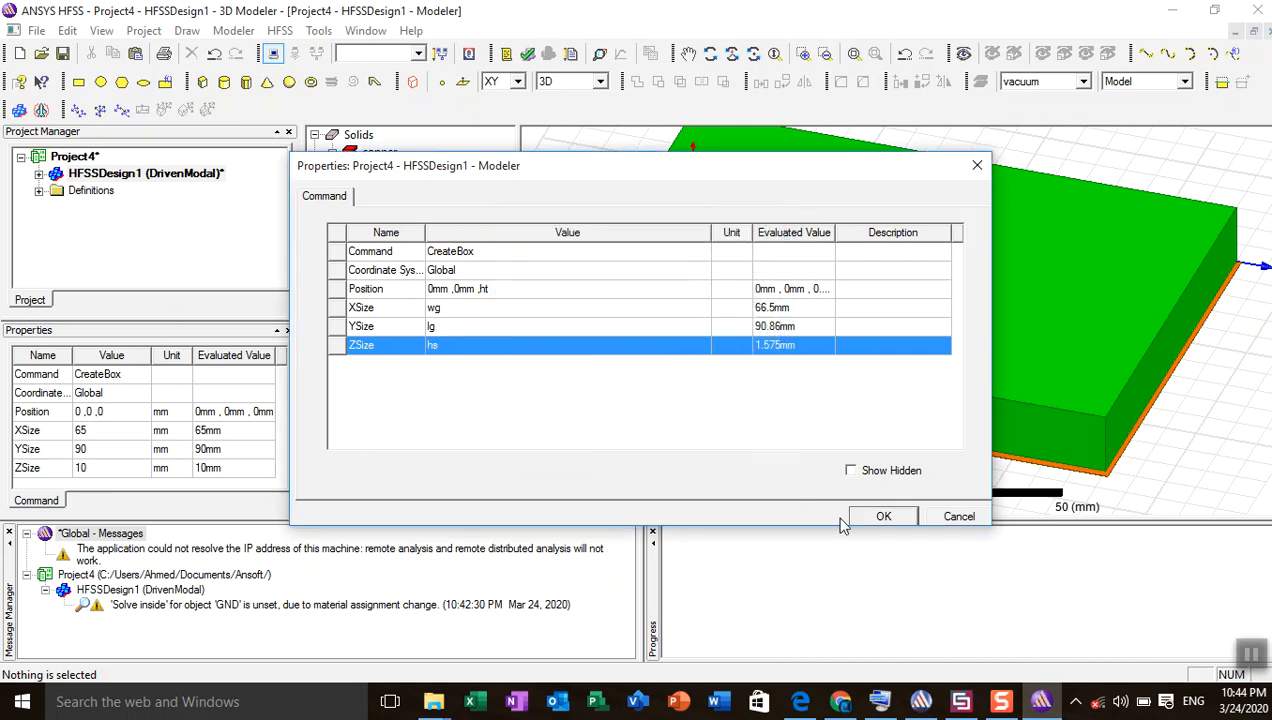
pyautogui.click(881, 516)
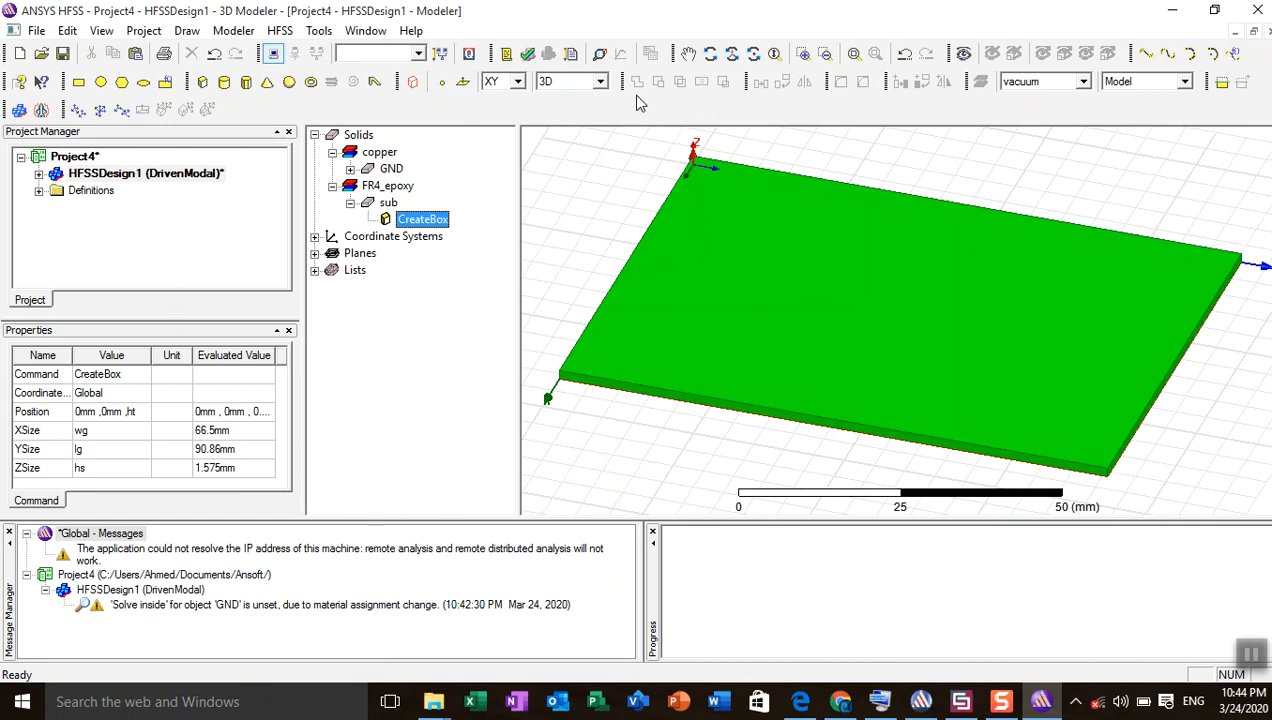
# - Draw a third box beside the substrate, about 20 mm by 10 mm and 5 mm high
pyautogui.click(201, 82)
pyautogui.click(548, 182)
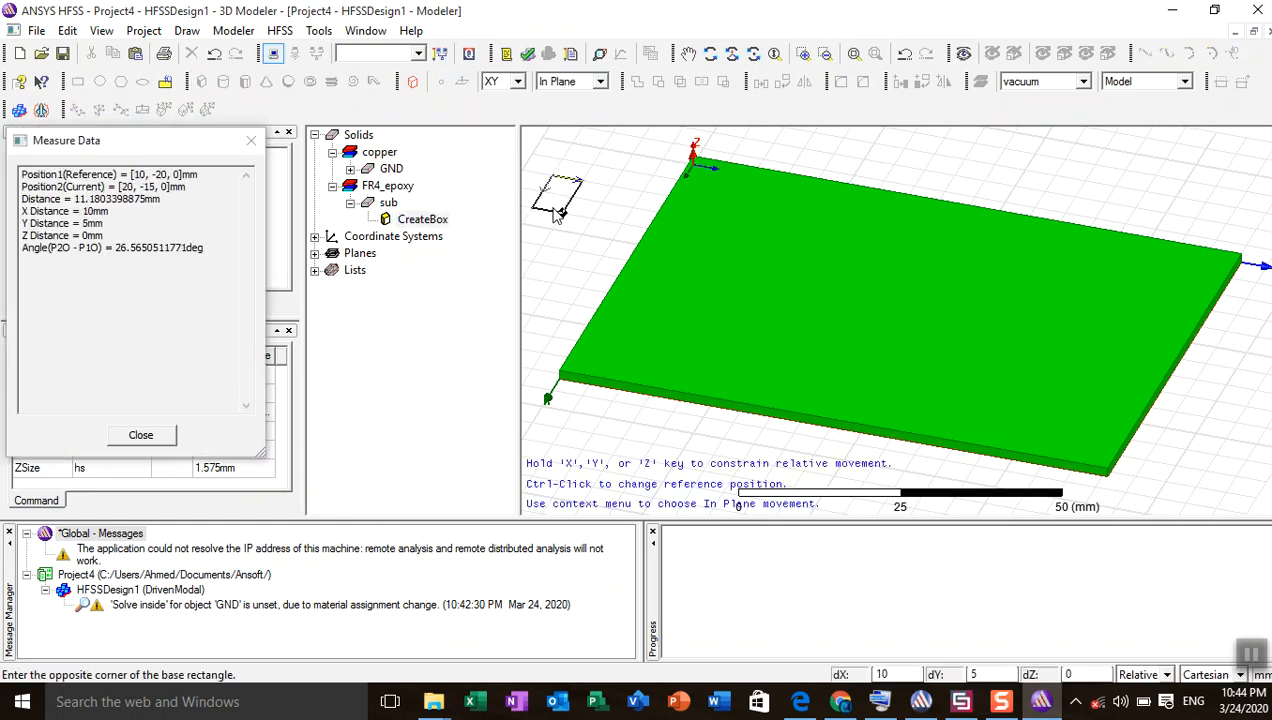
pyautogui.click(588, 265)
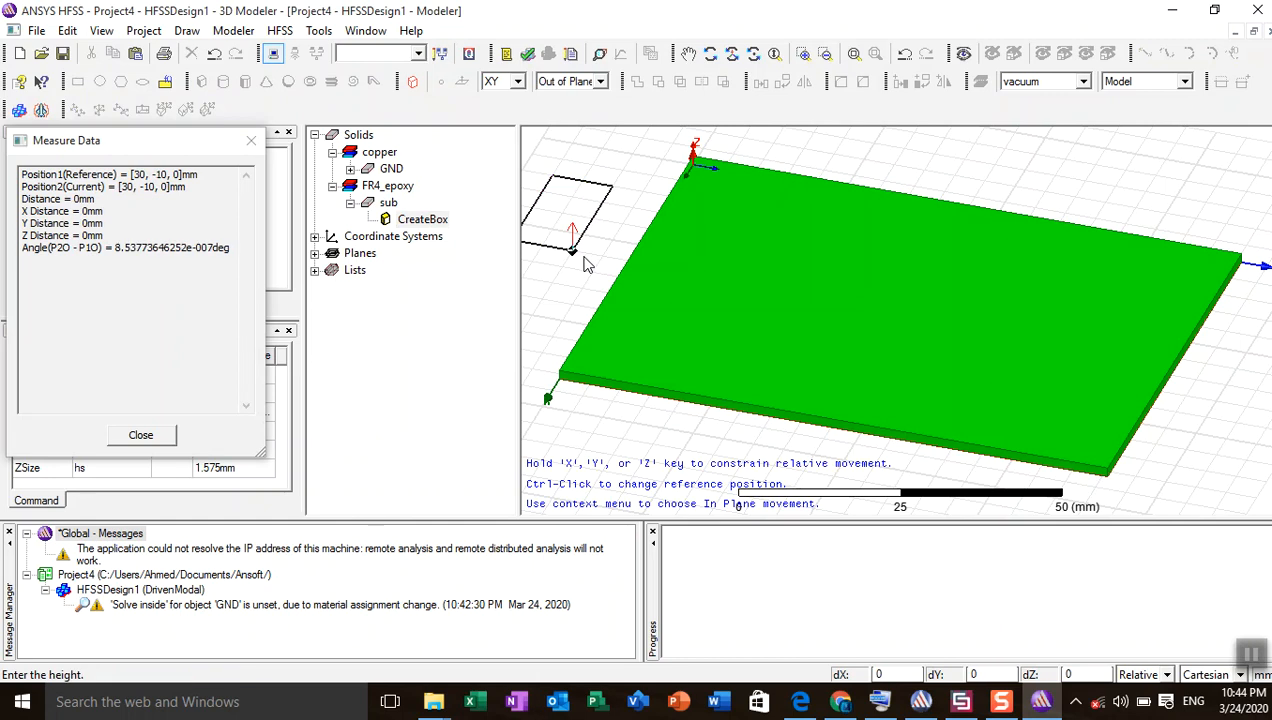
pyautogui.click(590, 267)
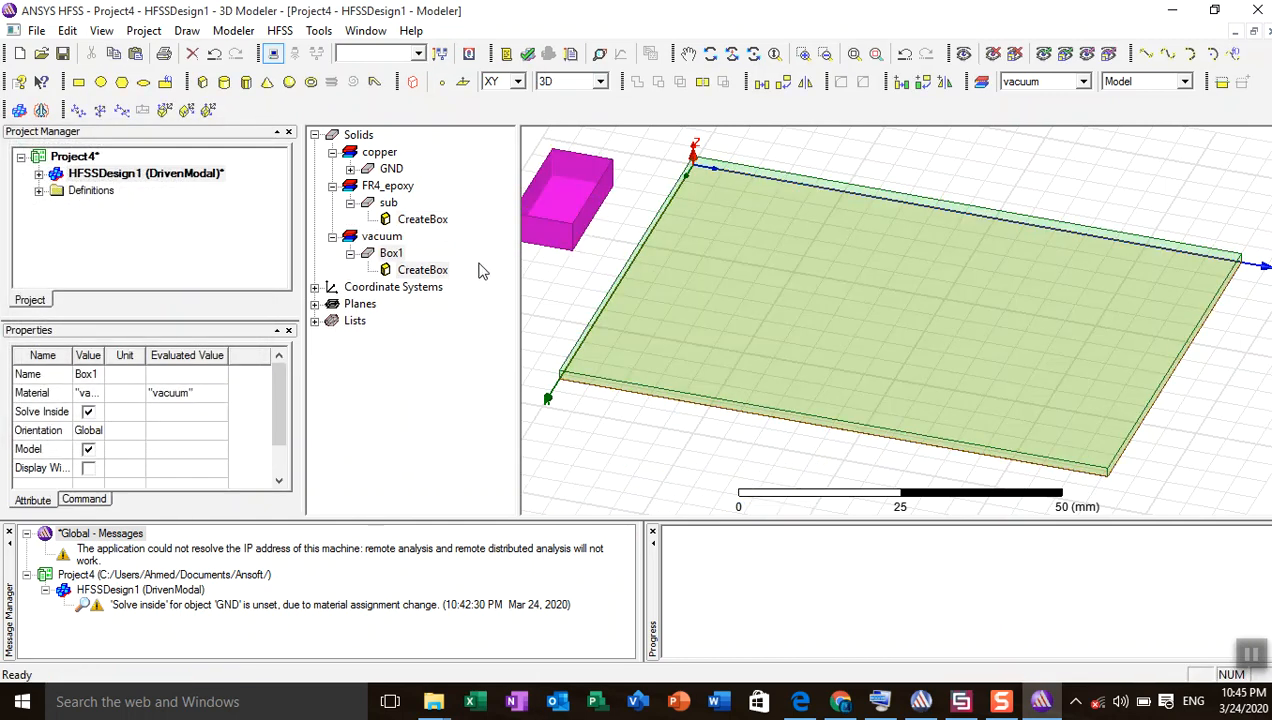
# - Rename the new box fdlin and assign it the material copper
pyautogui.doubleClick(390, 254)
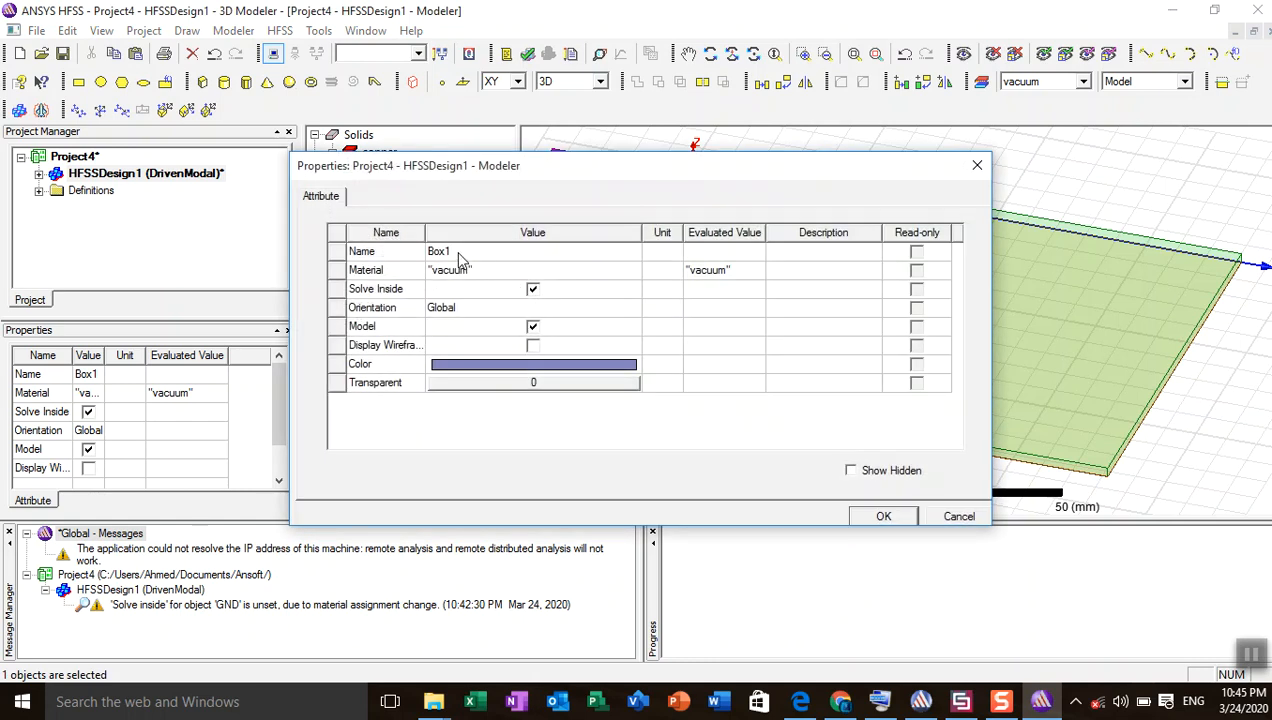
pyautogui.click(460, 252)
pyautogui.write('fdlin')
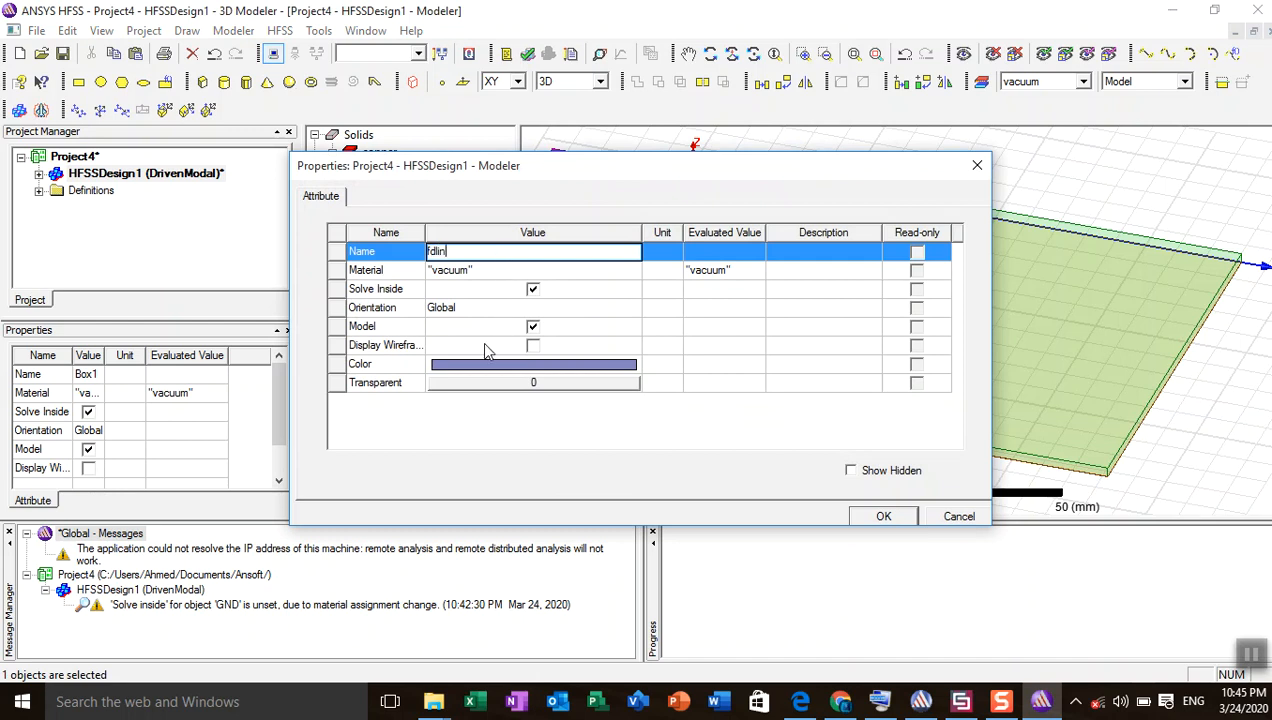
pyautogui.click(453, 269)
pyautogui.click(453, 269)
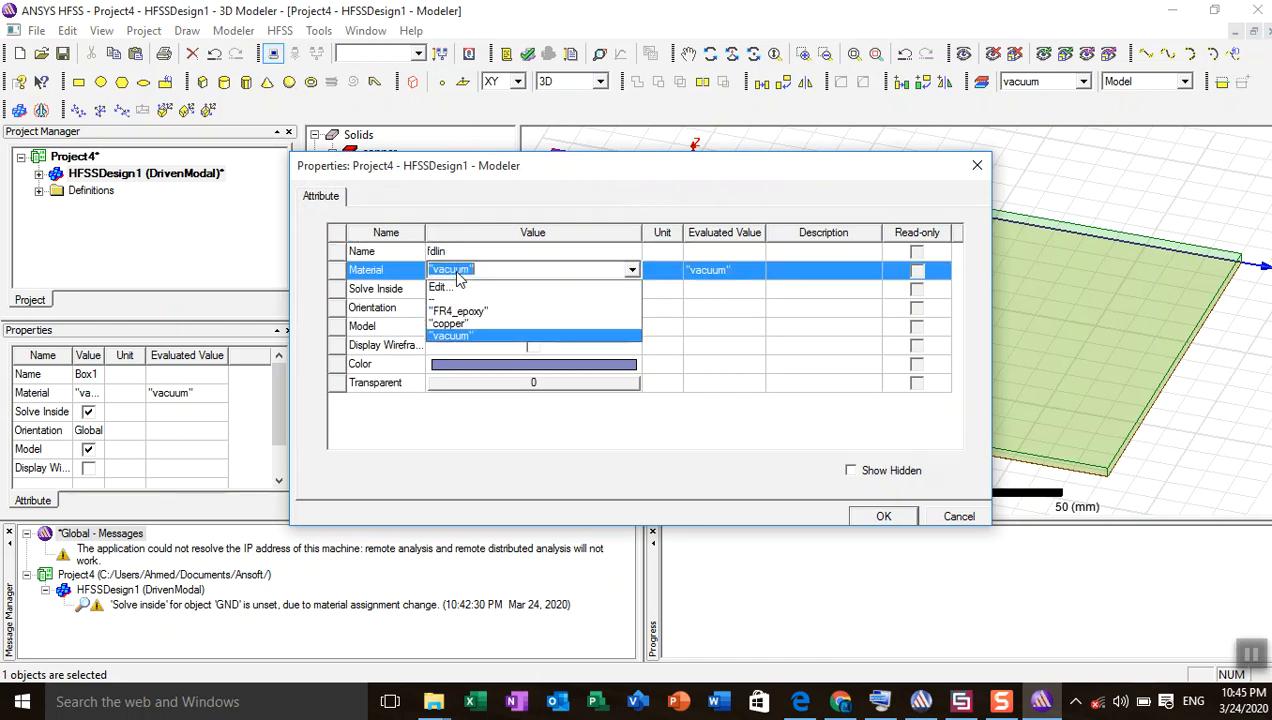
pyautogui.press('Up')
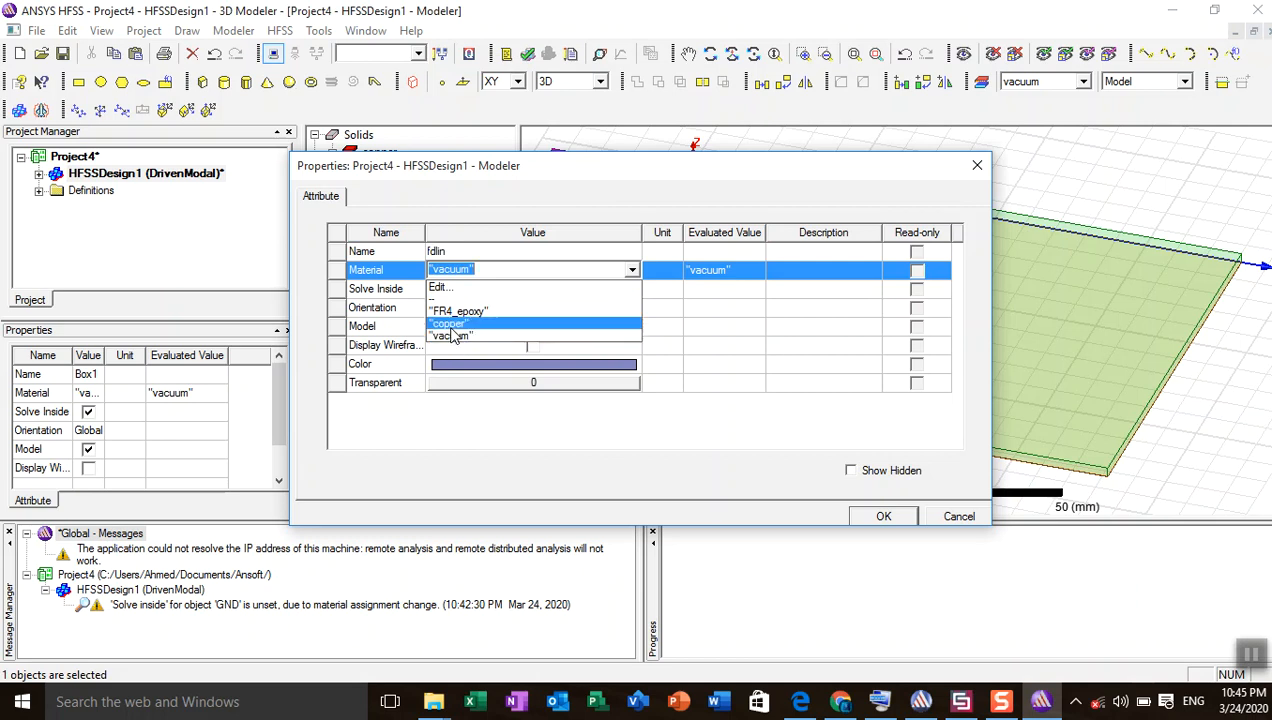
pyautogui.press('Return')
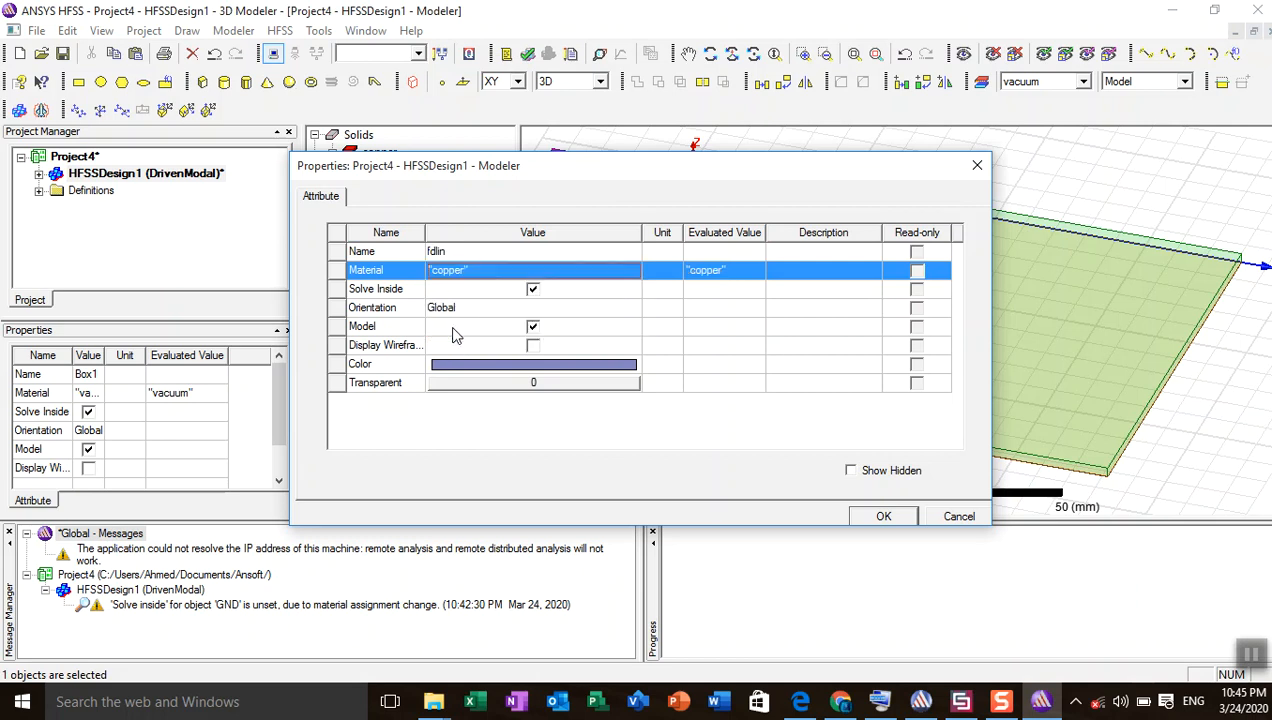
# - Set the fdlin box's color to red and apply the attribute changes
pyautogui.click(518, 366)
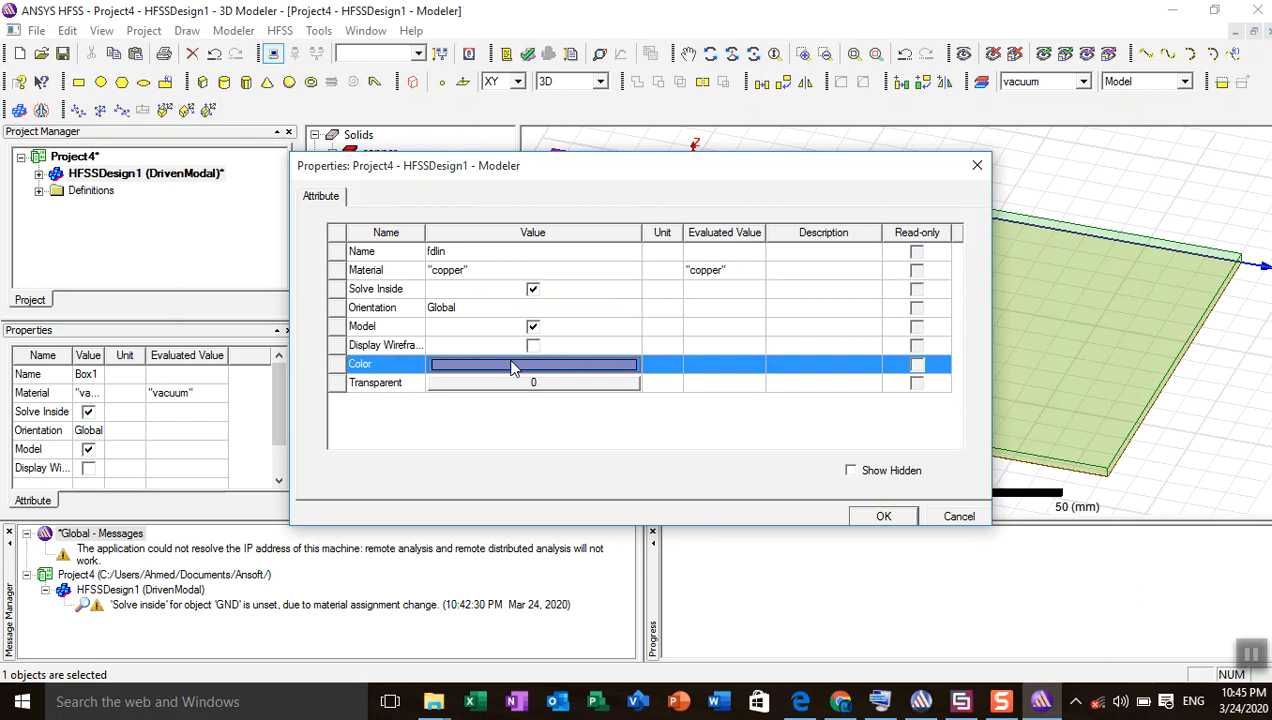
pyautogui.click(516, 366)
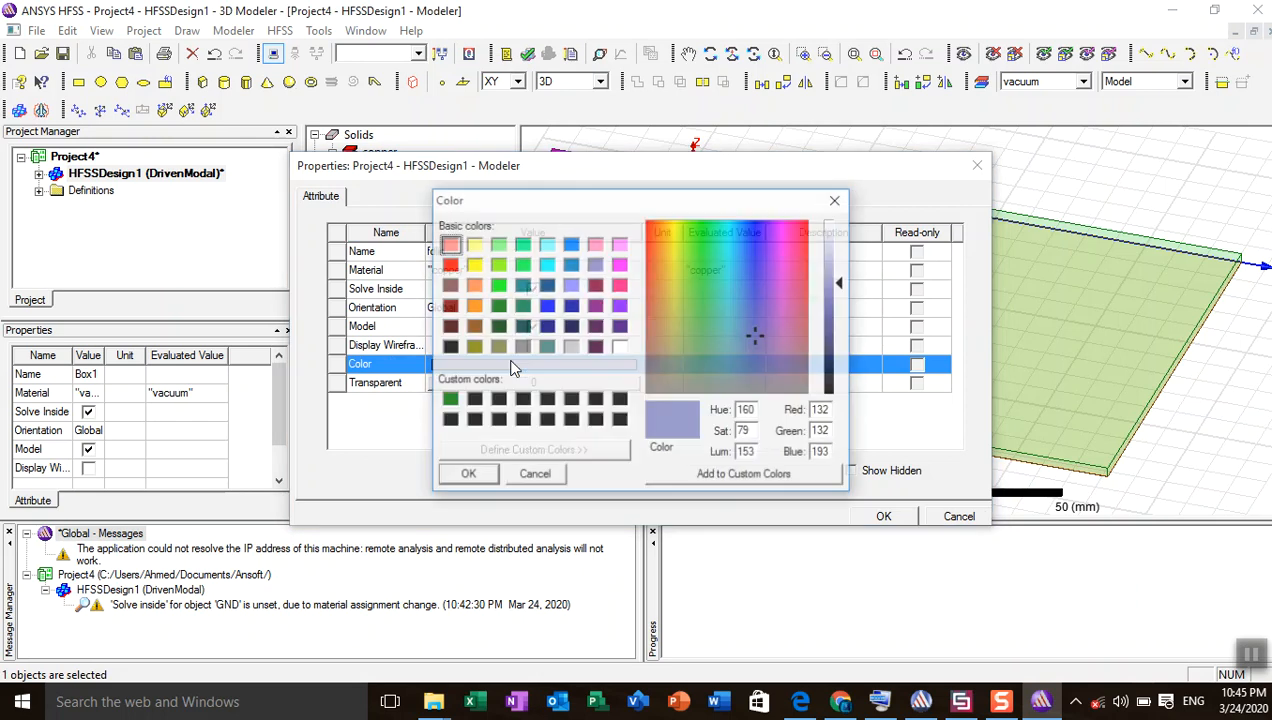
pyautogui.click(449, 265)
pyautogui.click(467, 476)
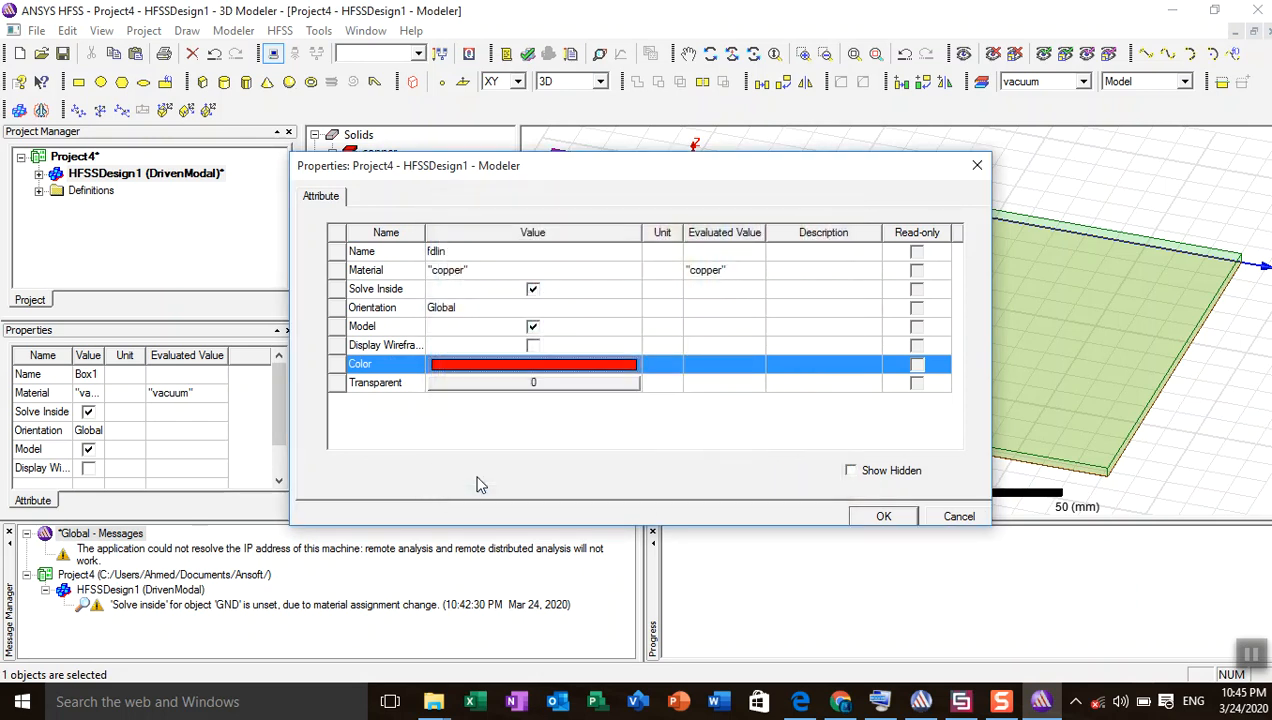
pyautogui.click(883, 517)
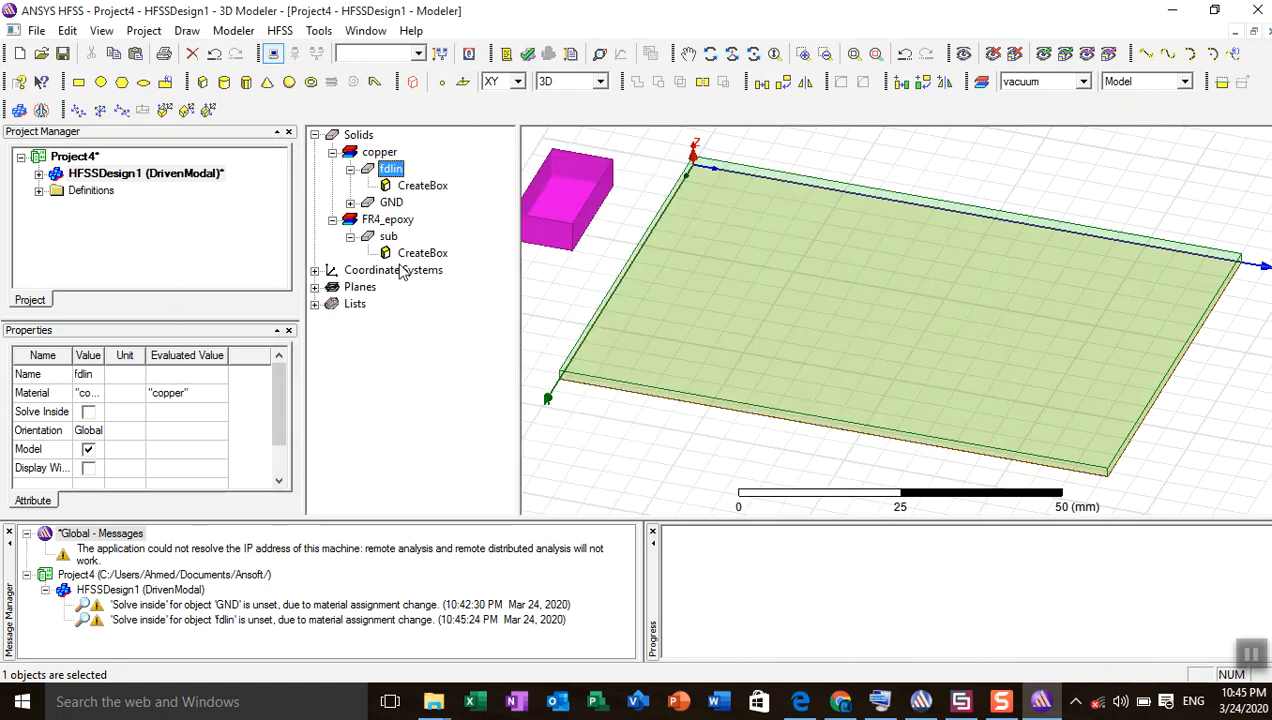
# - Open the CreateBox properties of fdlin and set the X coordinate of its position to wg/2-wf/2
pyautogui.doubleClick(410, 189)
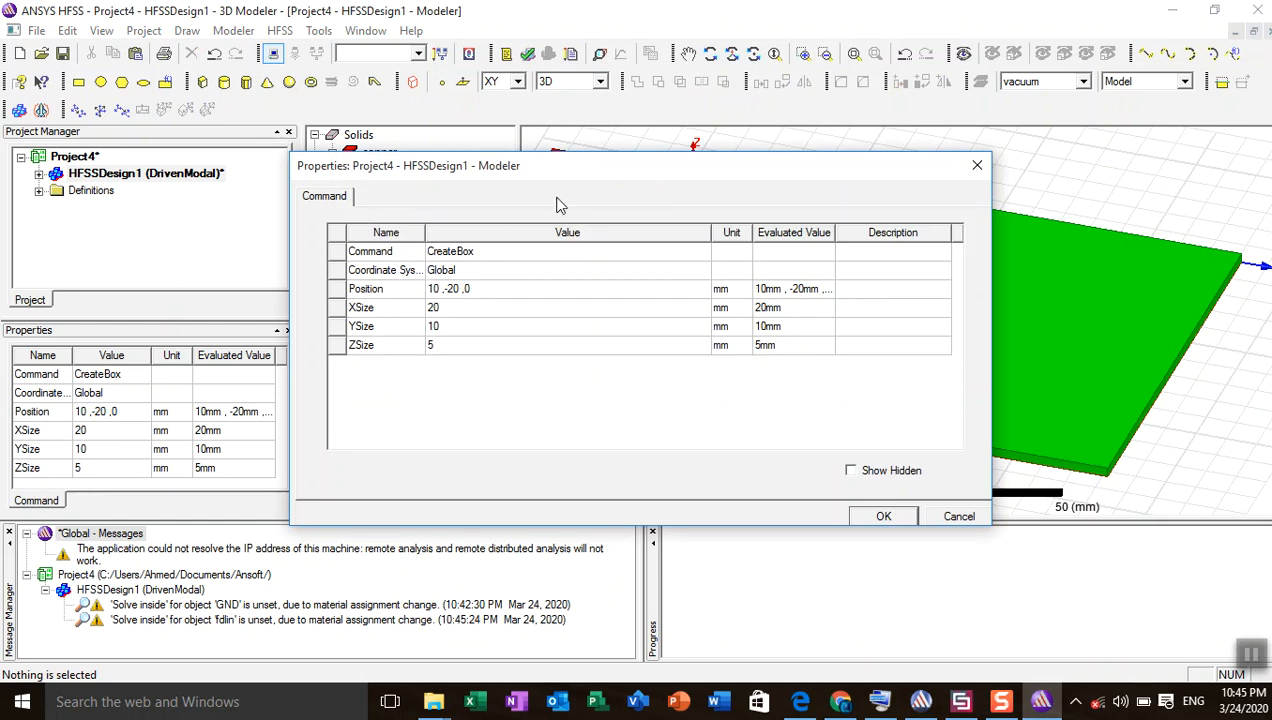
pyautogui.moveTo(640, 165); pyautogui.dragTo(146, 94)
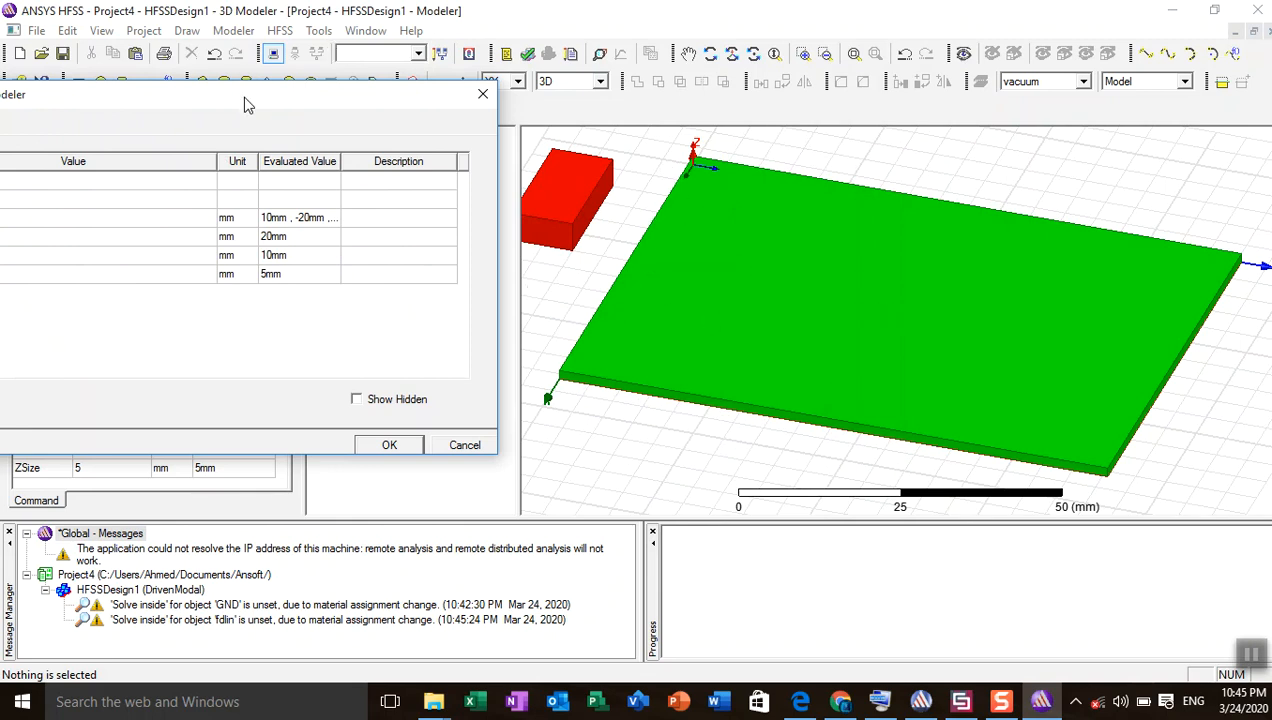
pyautogui.moveTo(246, 104); pyautogui.dragTo(596, 173)
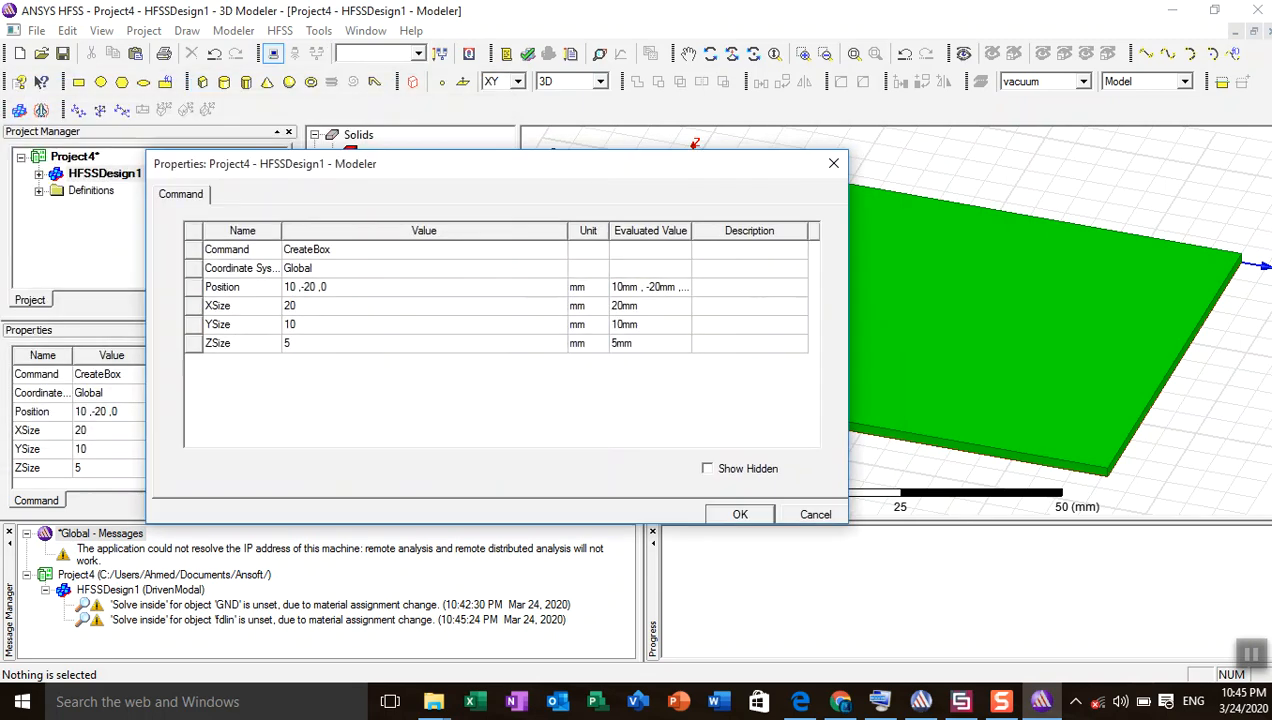
pyautogui.click(297, 287)
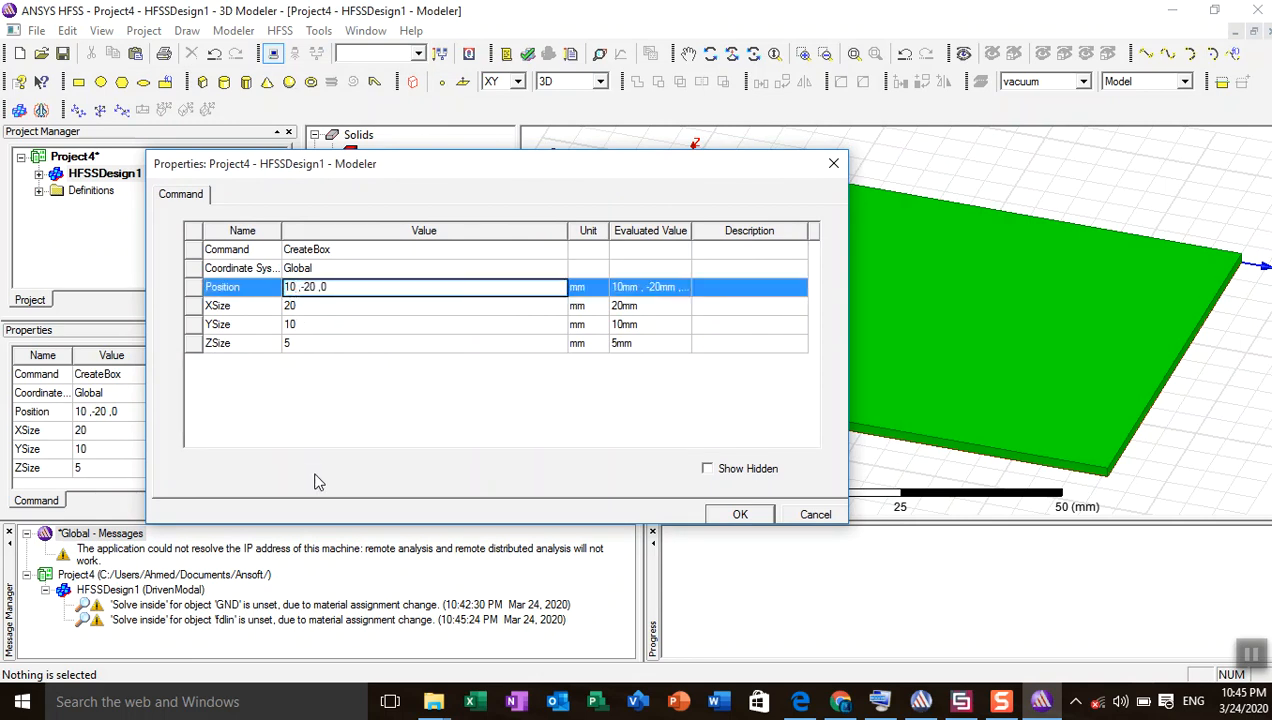
pyautogui.press('BackSpace')
pyautogui.press('BackSpace')
pyautogui.click(879, 701)
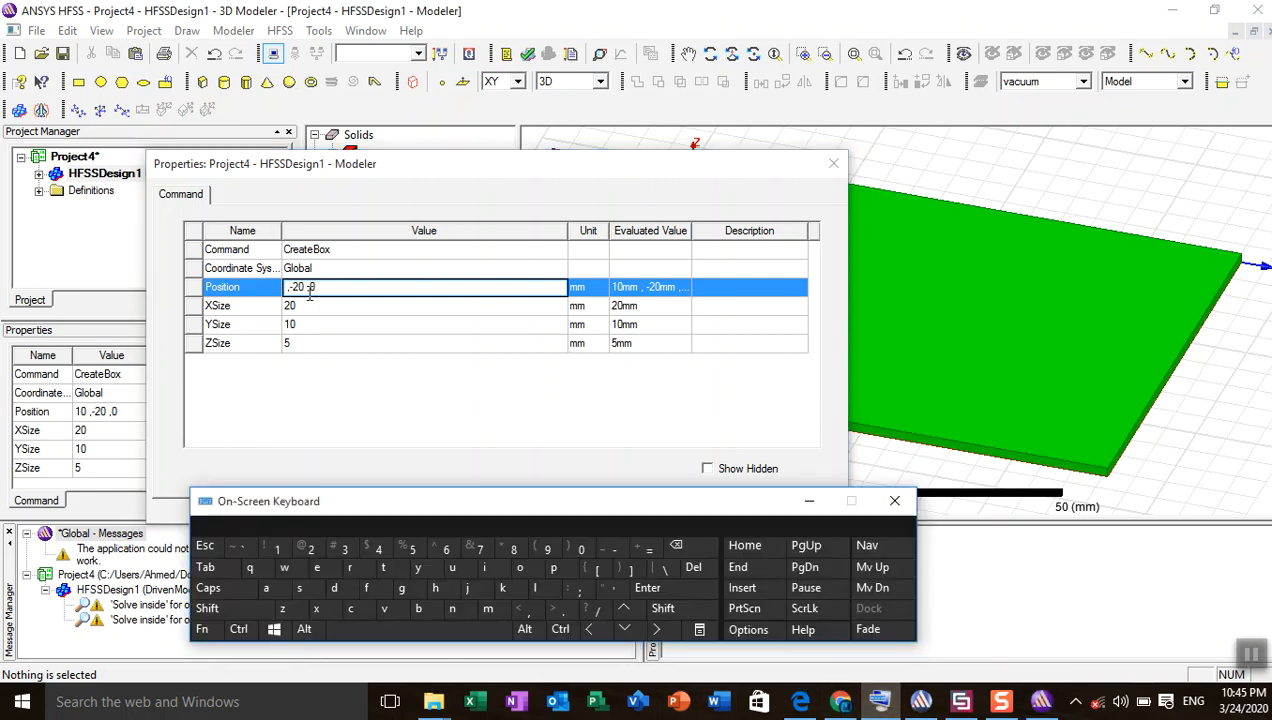
pyautogui.click(285, 288)
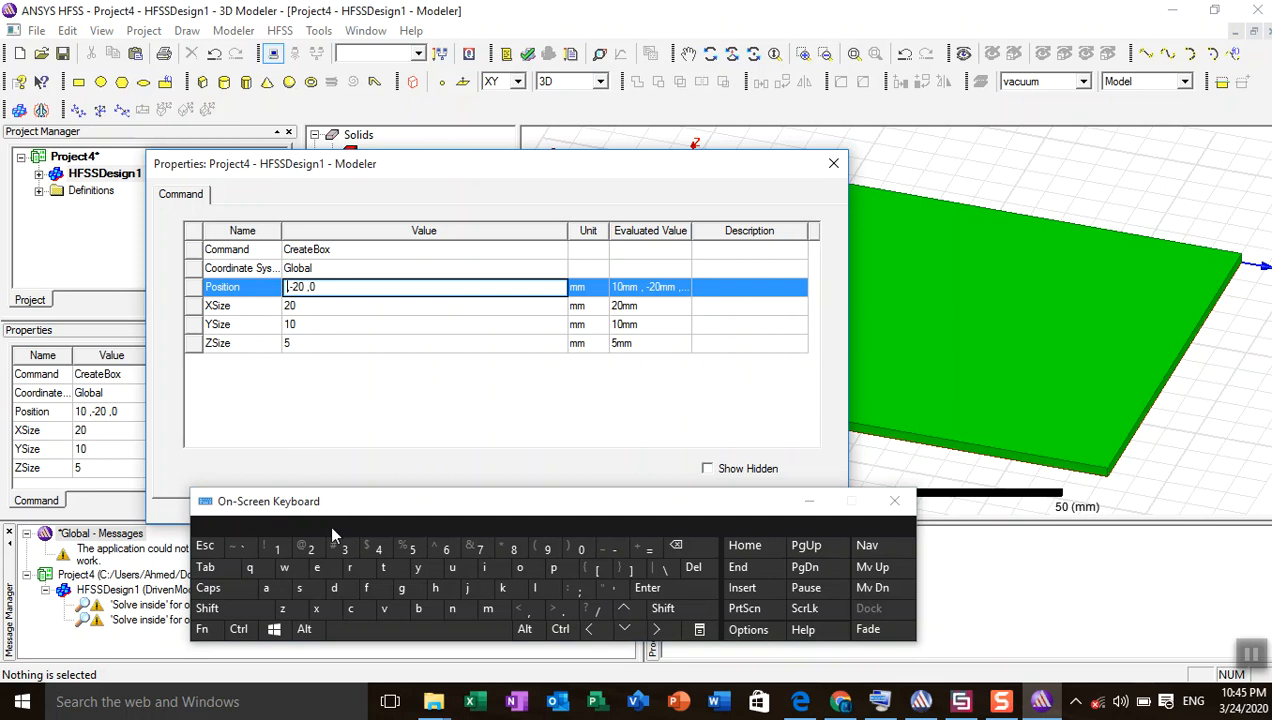
pyautogui.click(284, 567)
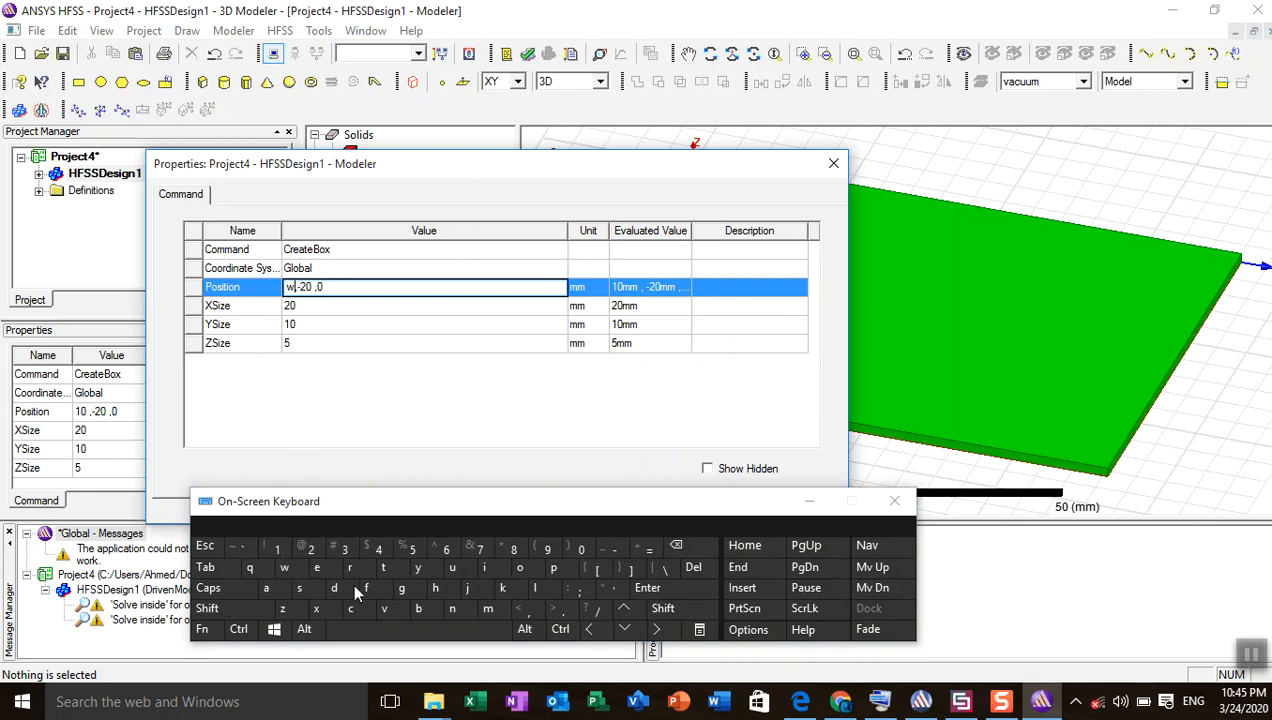
pyautogui.click(405, 590)
pyautogui.click(597, 608)
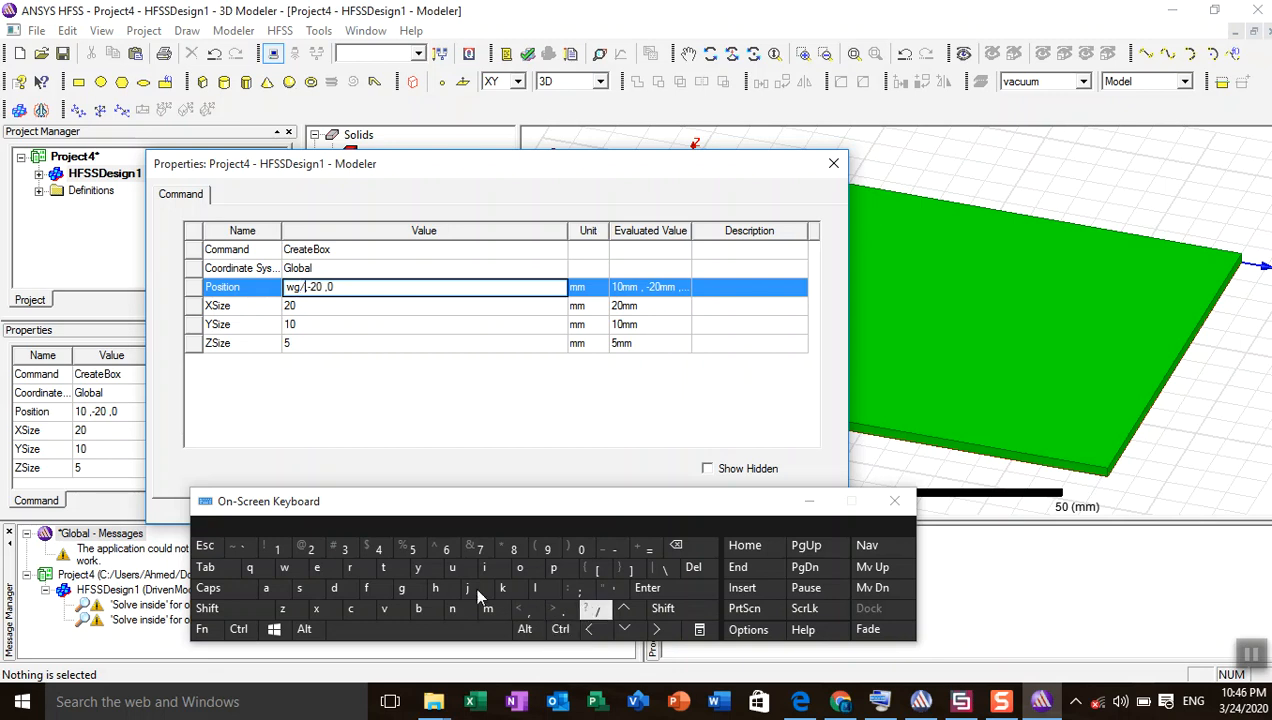
pyautogui.click(311, 549)
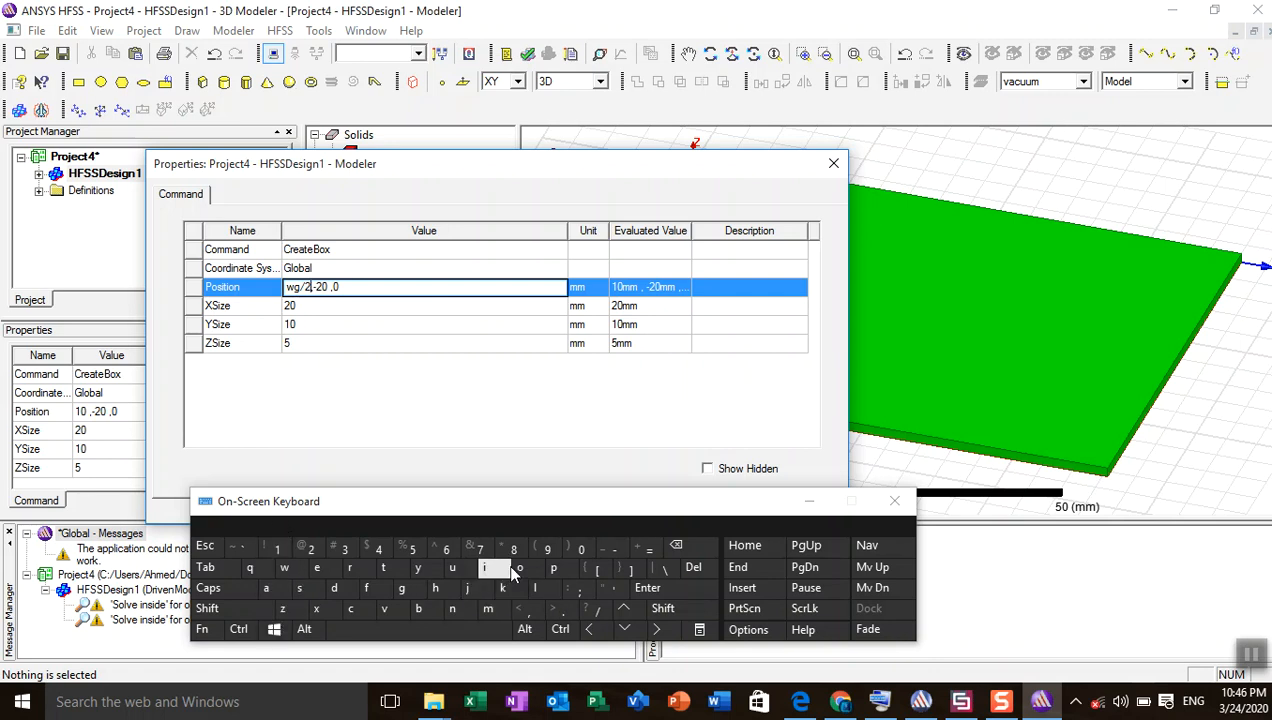
pyautogui.click(614, 548)
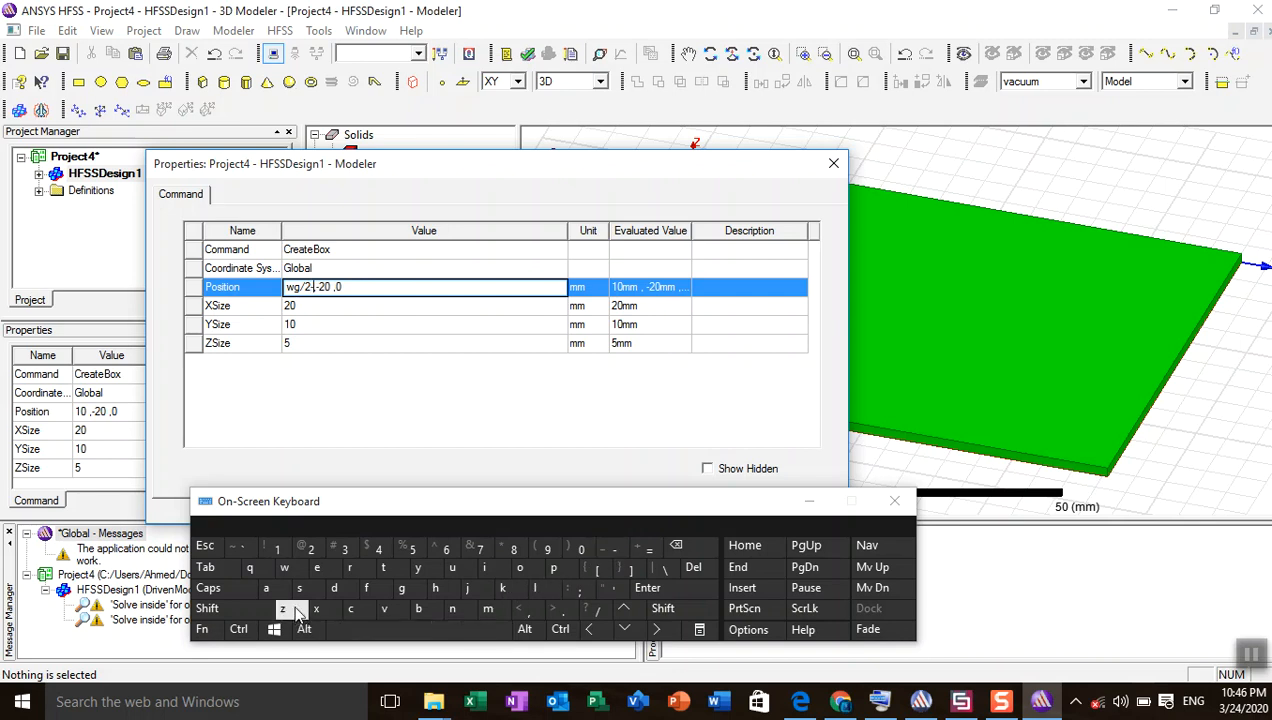
pyautogui.click(290, 569)
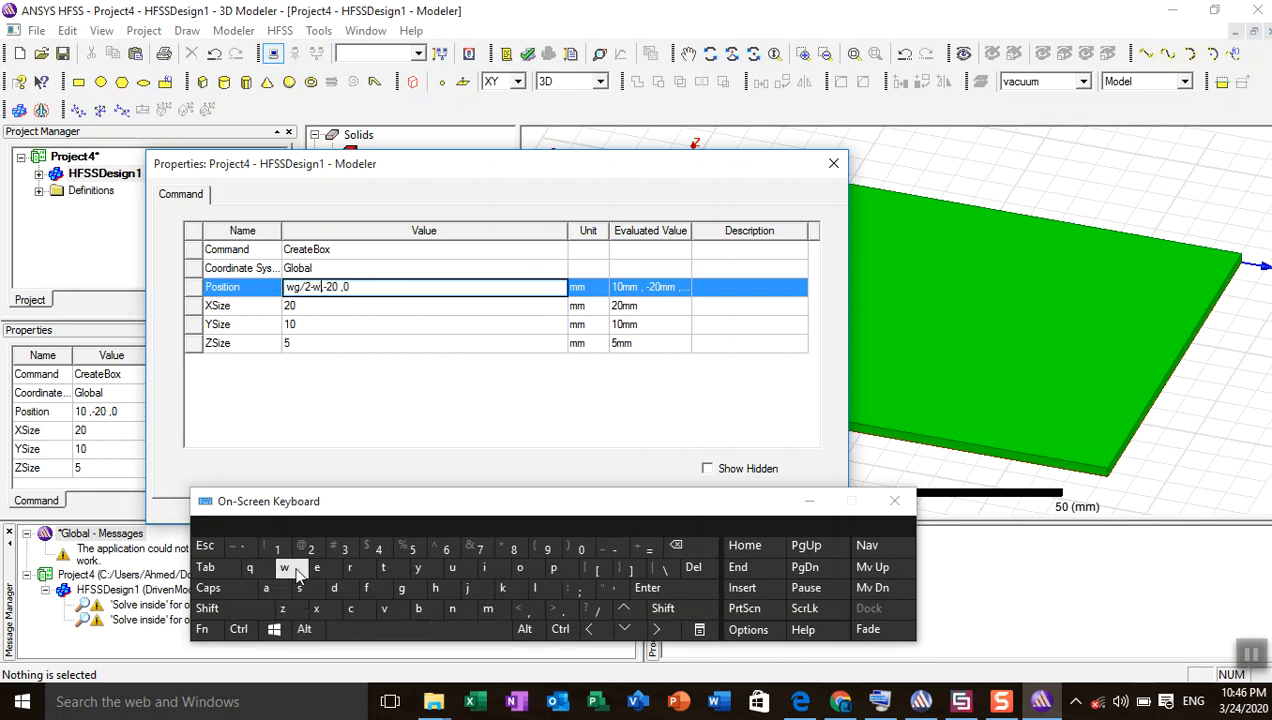
pyautogui.click(366, 588)
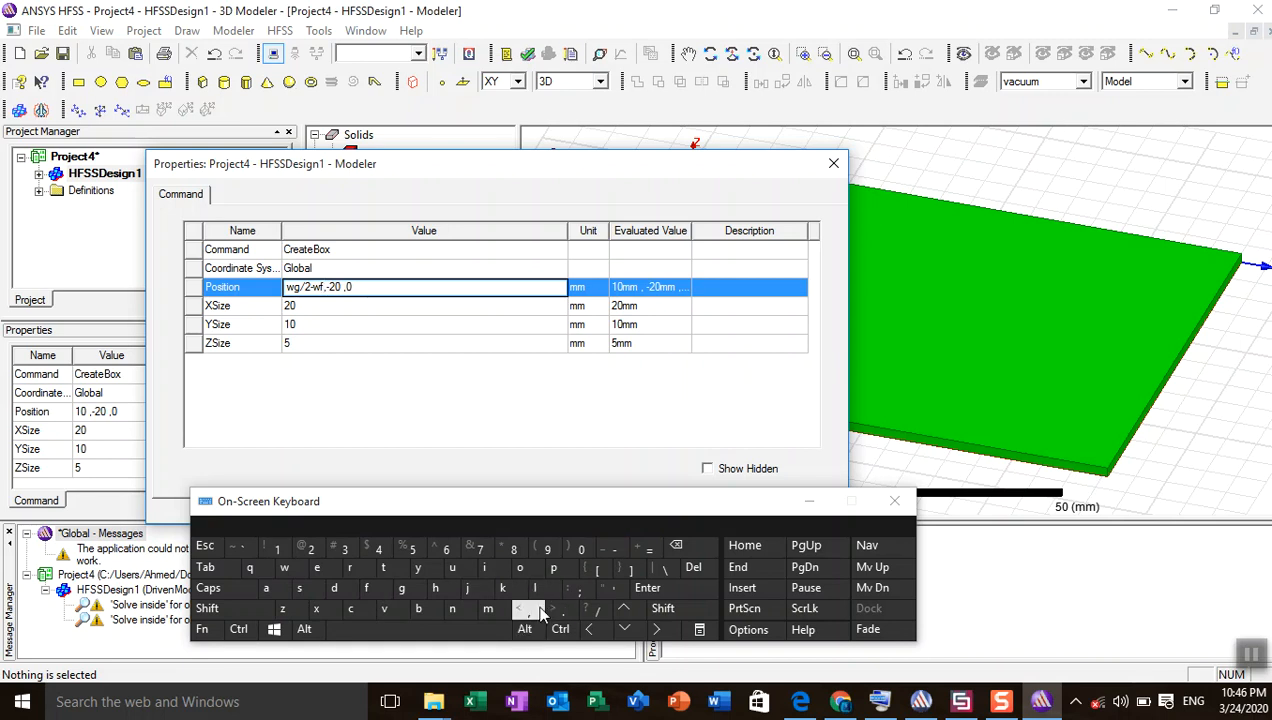
pyautogui.click(596, 609)
pyautogui.click(311, 549)
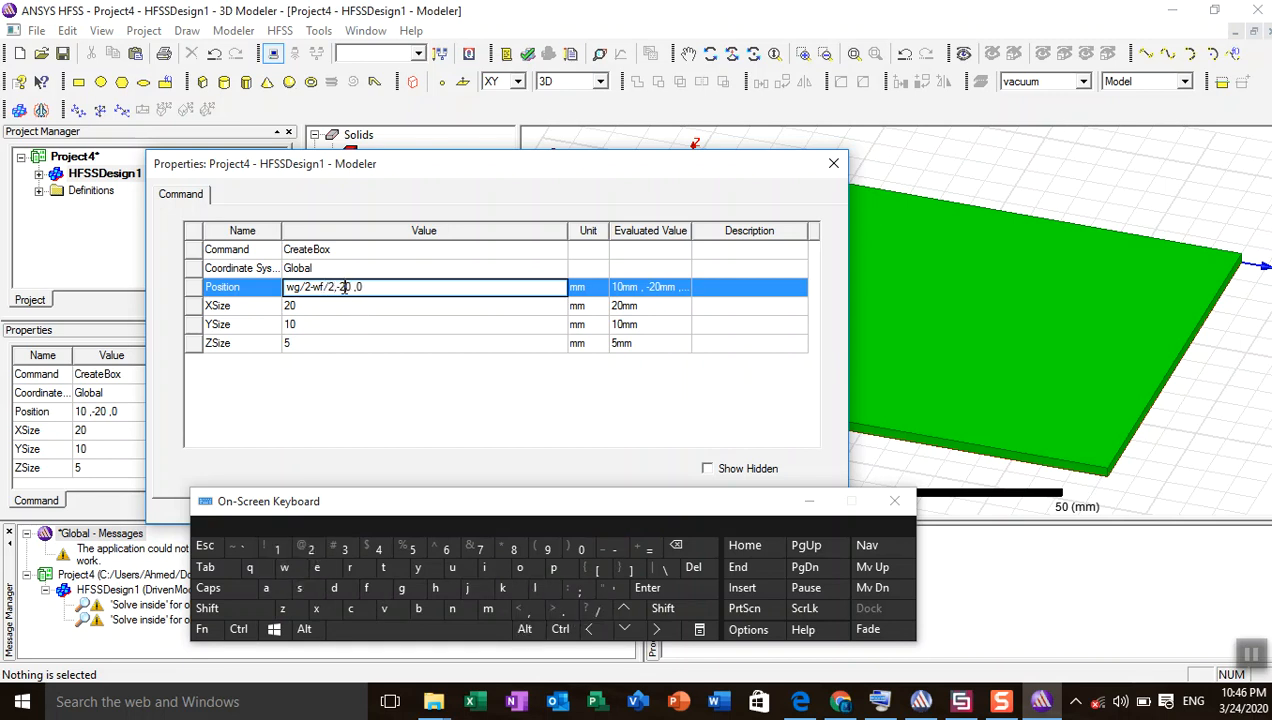
# - Set the Y coordinate of fdlin's position to 0 and the Z coordinate to hs+ht
pyautogui.press('BackSpace')
pyautogui.press('BackSpace')
pyautogui.write('hs+')
pyautogui.click(808, 500)
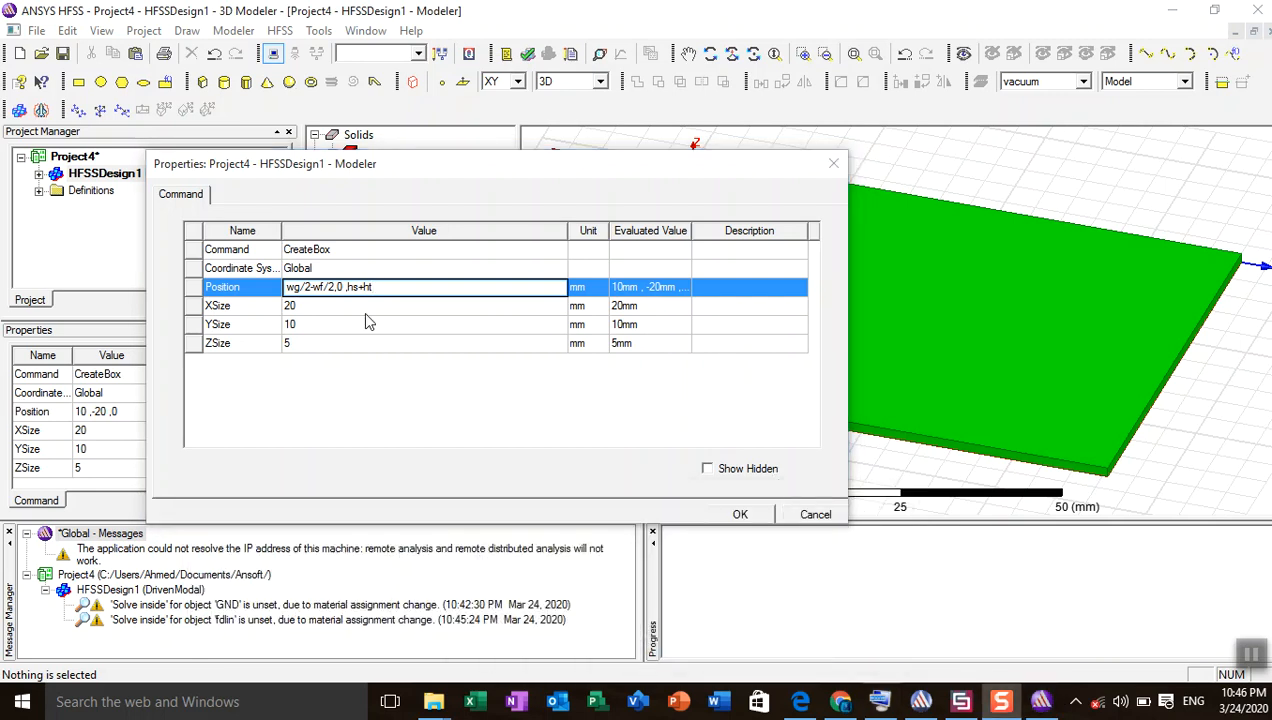
# - Look up the feed width in the Antenna Design Kit and define the new variable wf with the value 3.011
pyautogui.click(313, 310)
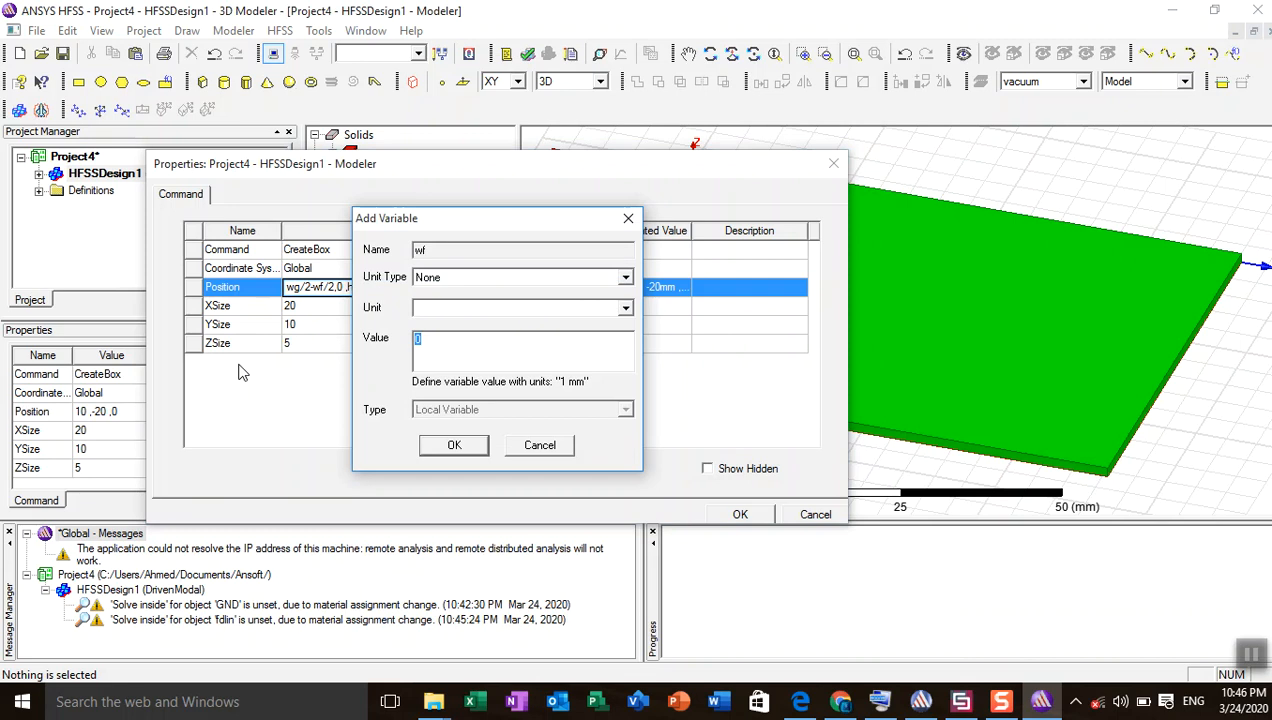
pyautogui.click(921, 702)
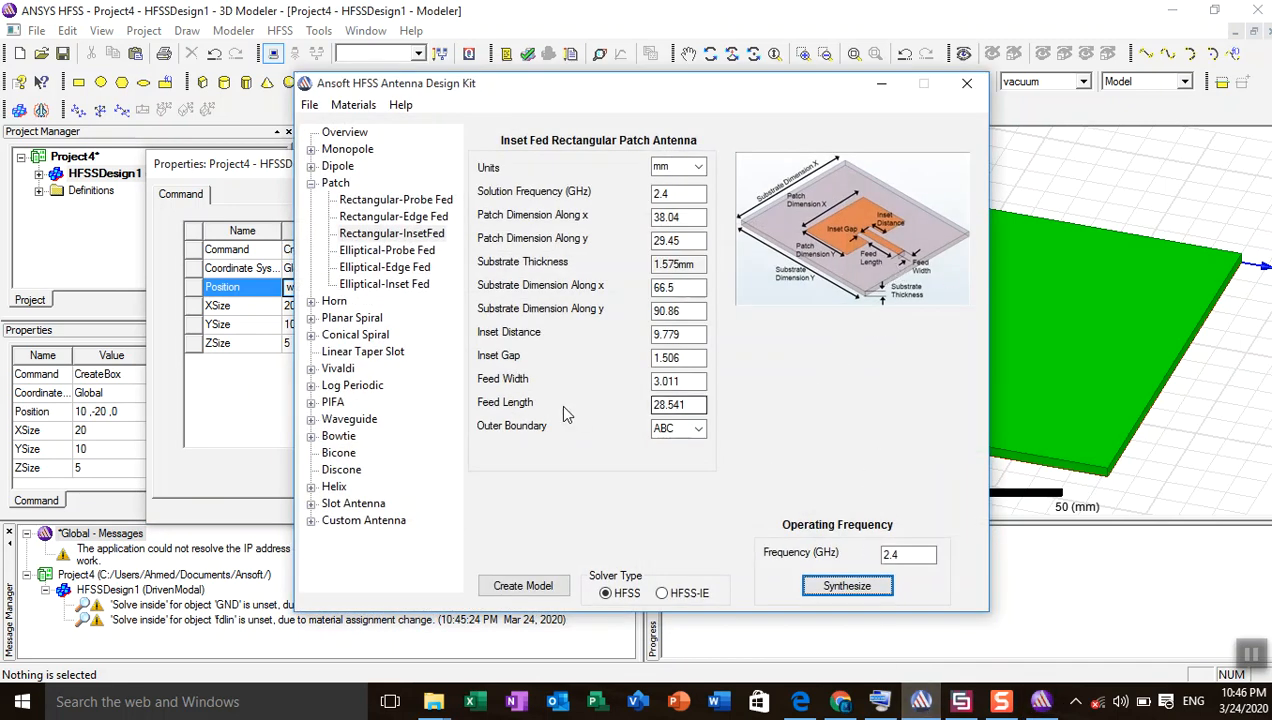
pyautogui.click(885, 704)
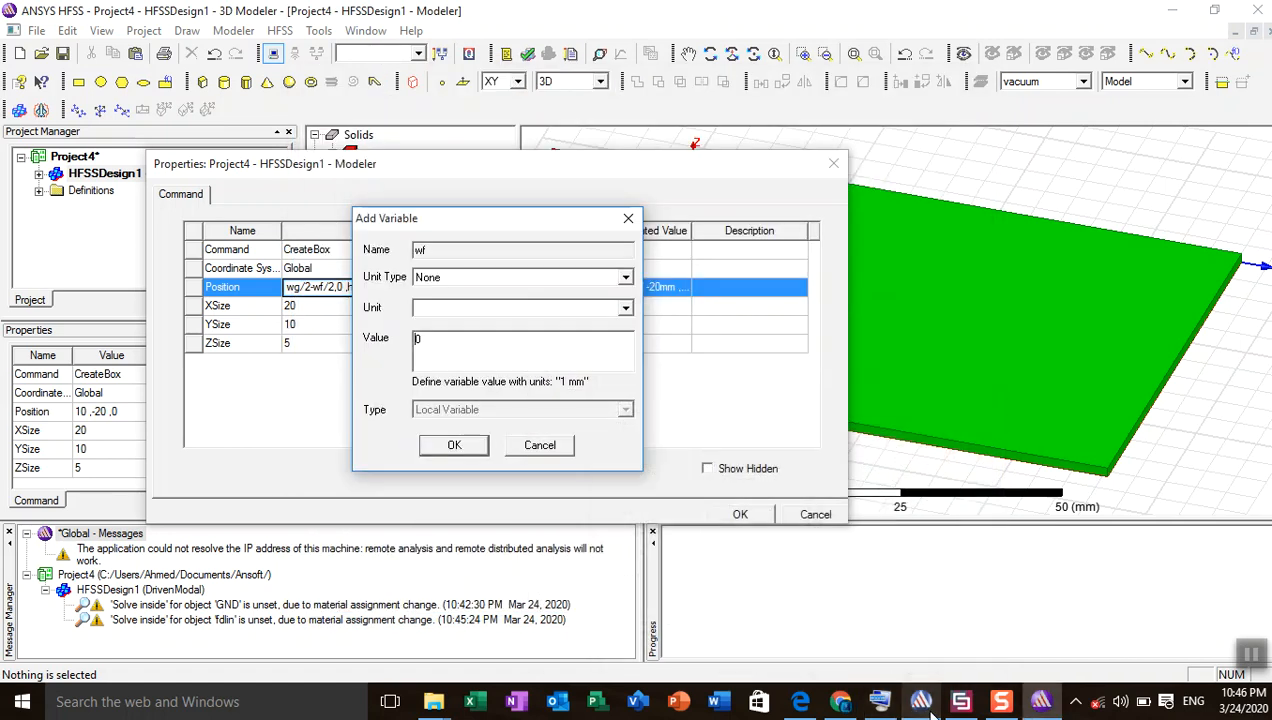
pyautogui.doubleClick(500, 352)
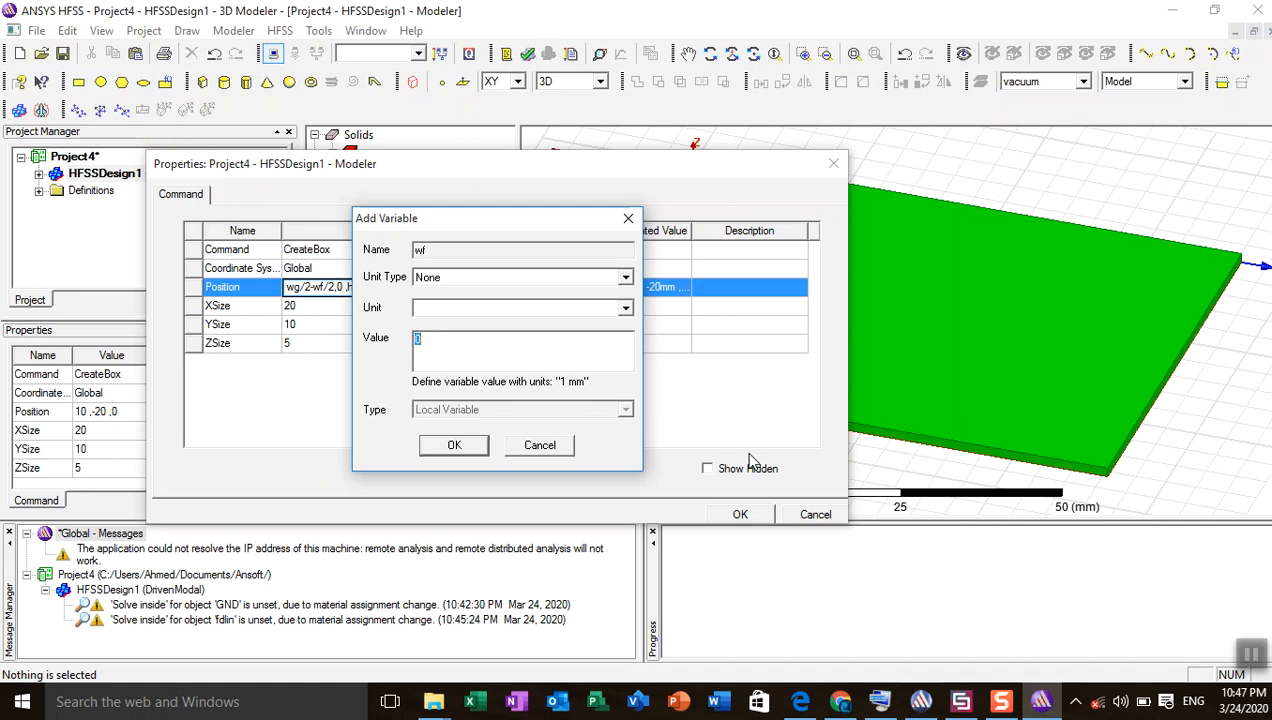
pyautogui.write('3')
pyautogui.click(448, 446)
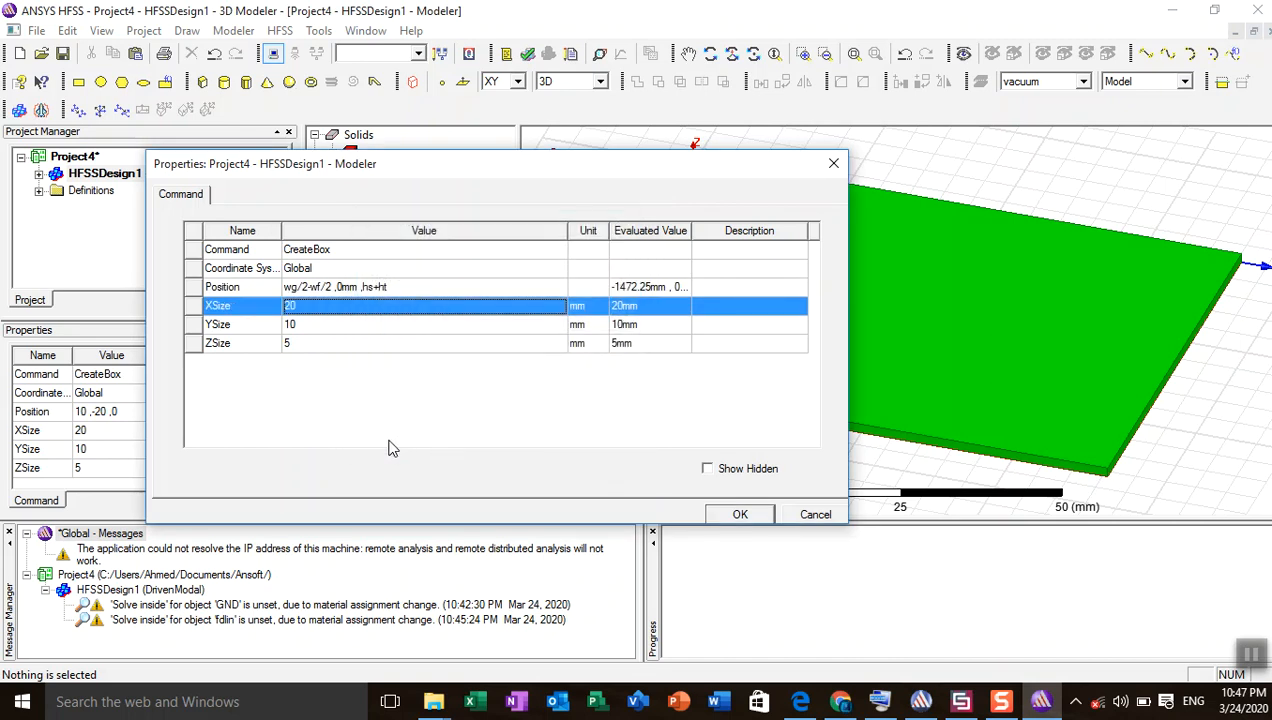
# - Set the XSize of the fdlin box to the variable wf
pyautogui.click(300, 306)
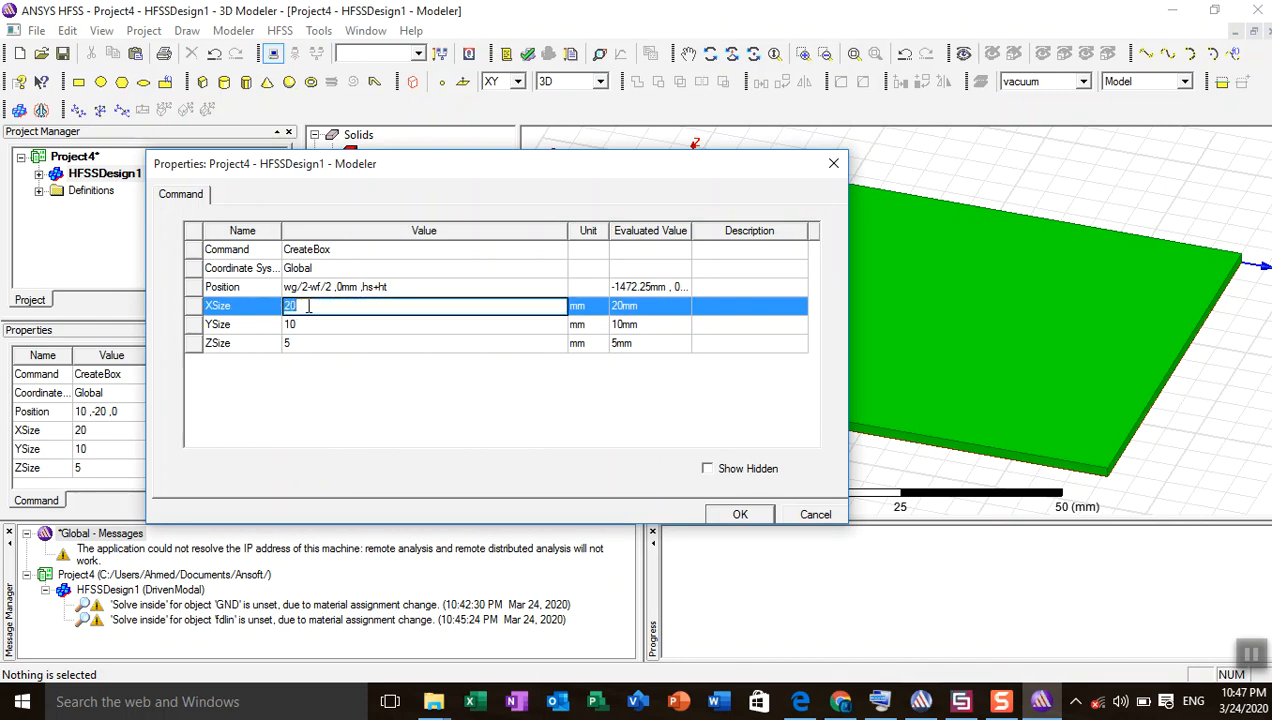
pyautogui.click(890, 702)
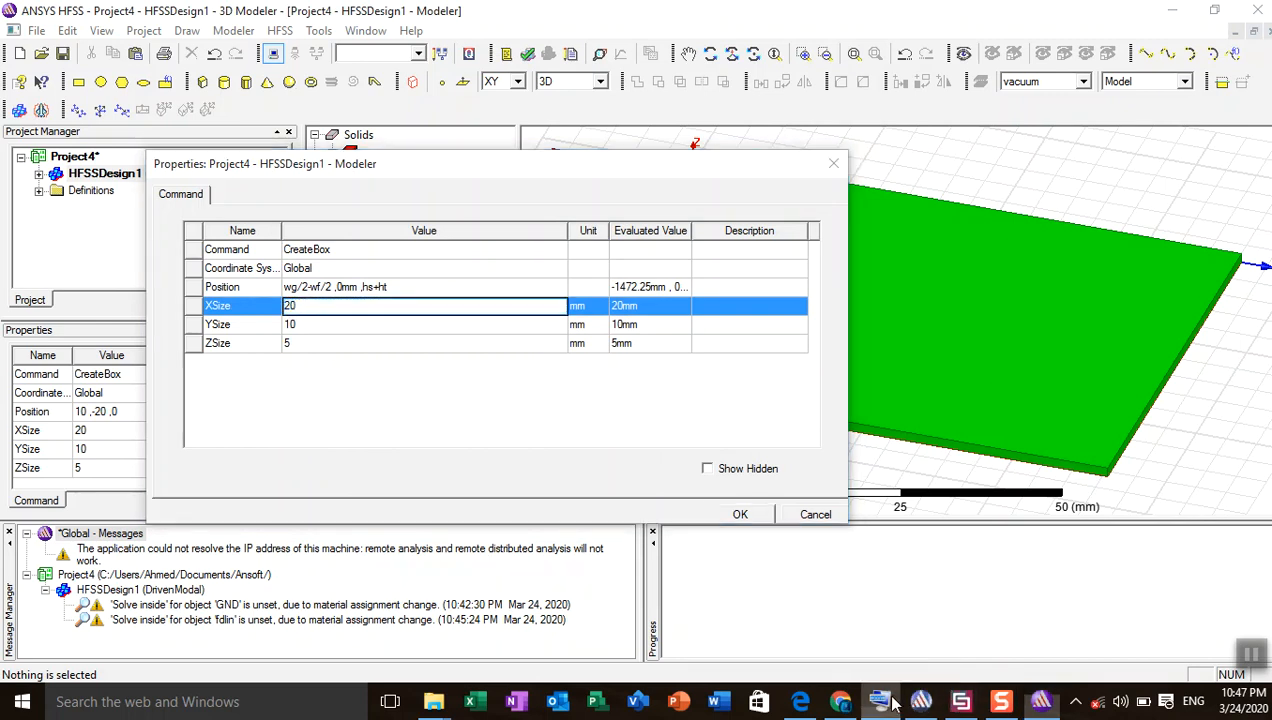
pyautogui.click(287, 568)
pyautogui.click(366, 588)
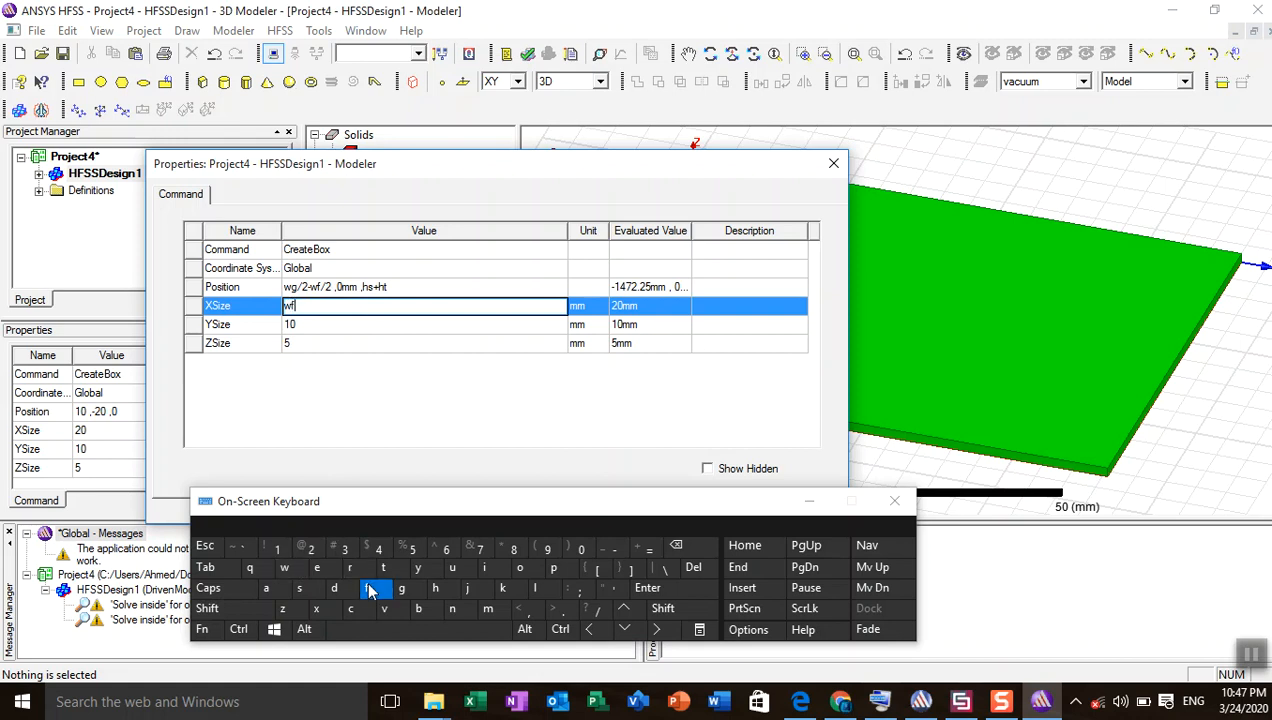
# - Set fdlin's YSize to lf and define lf as 28.541 mm, using the feed length from the Antenna Design Kit
pyautogui.click(308, 324)
pyautogui.press('BackSpace')
pyautogui.write('f')
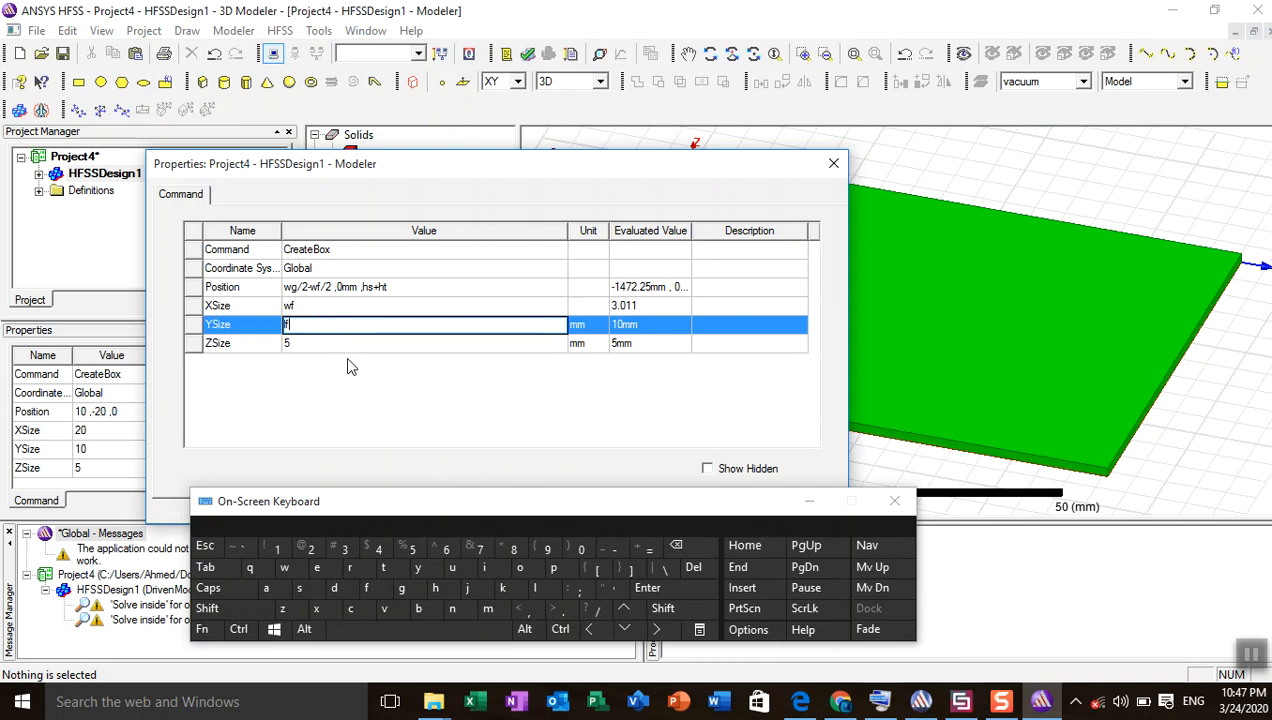
pyautogui.click(327, 342)
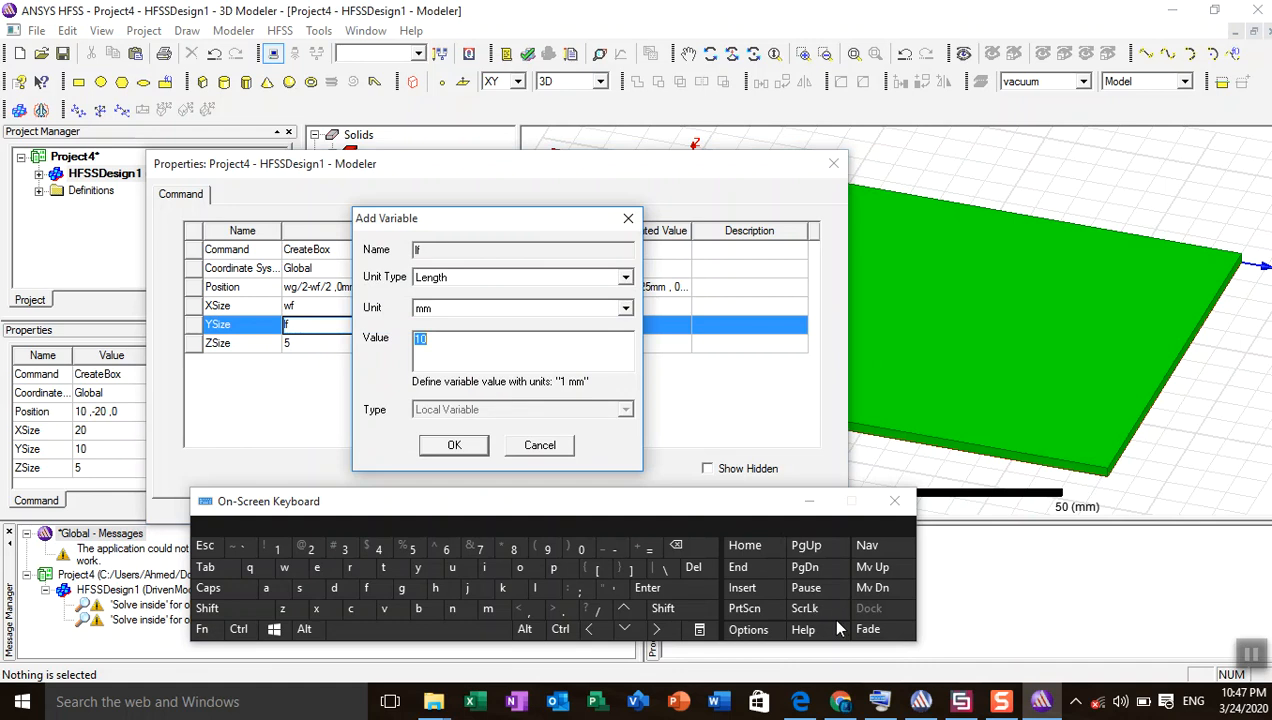
pyautogui.click(921, 701)
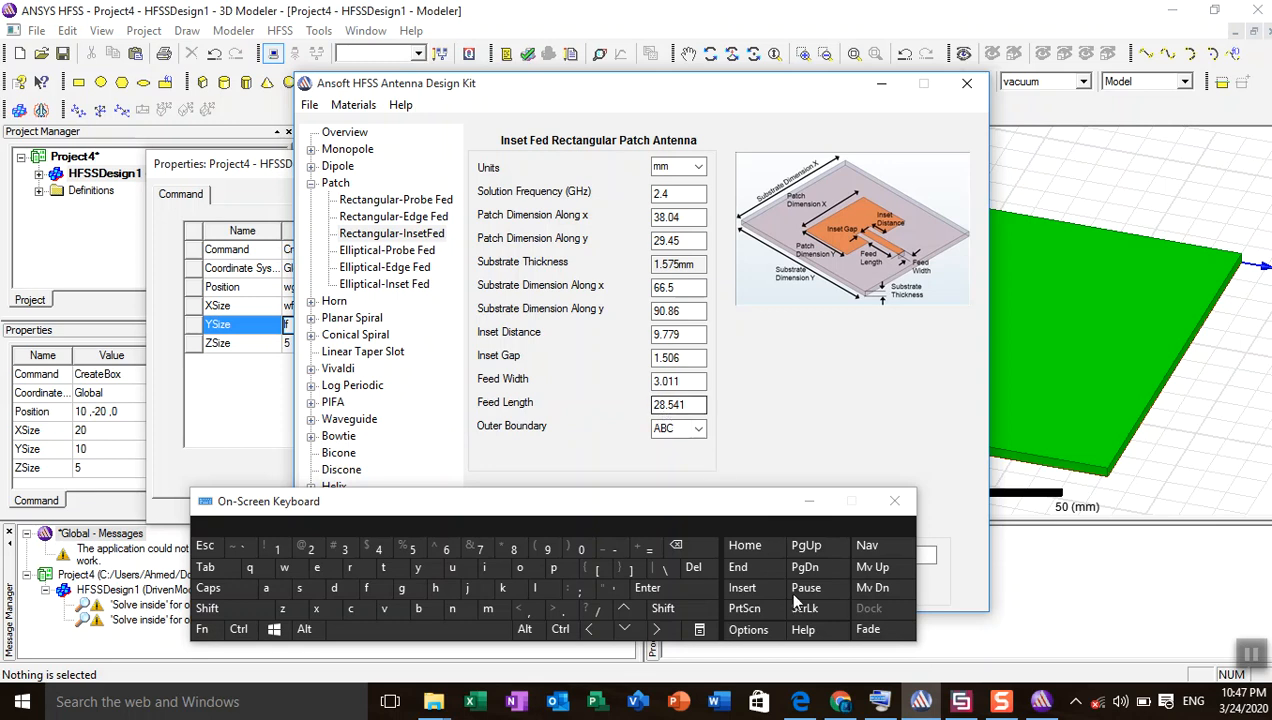
pyautogui.click(921, 703)
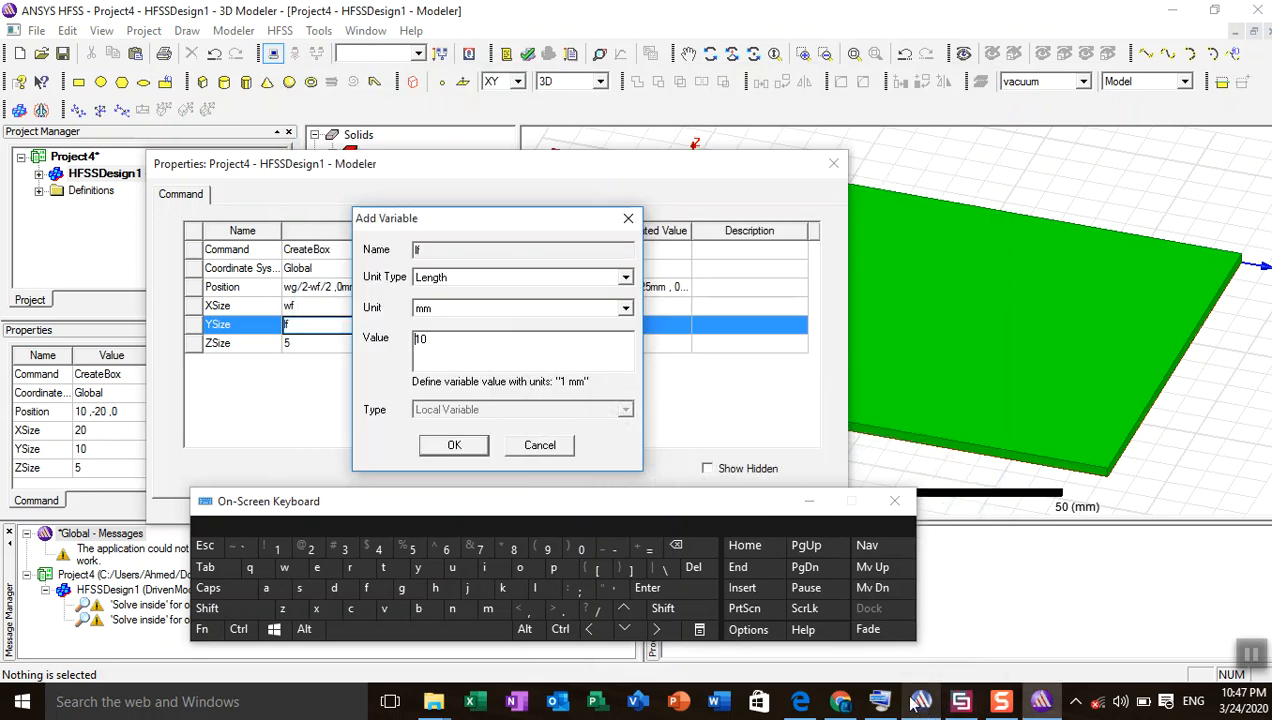
pyautogui.write('28.54')
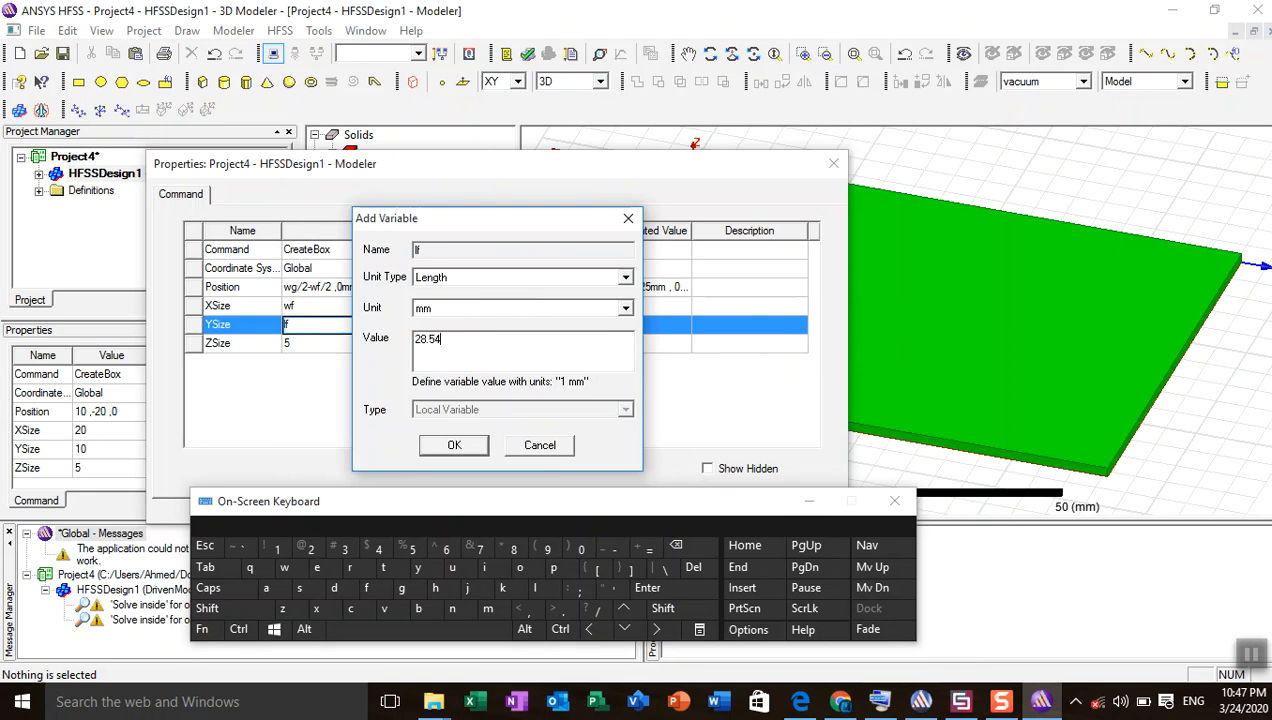
pyautogui.click(466, 442)
# - Set fdlin's ZSize to ht and apply the box dimensions
pyautogui.click(308, 343)
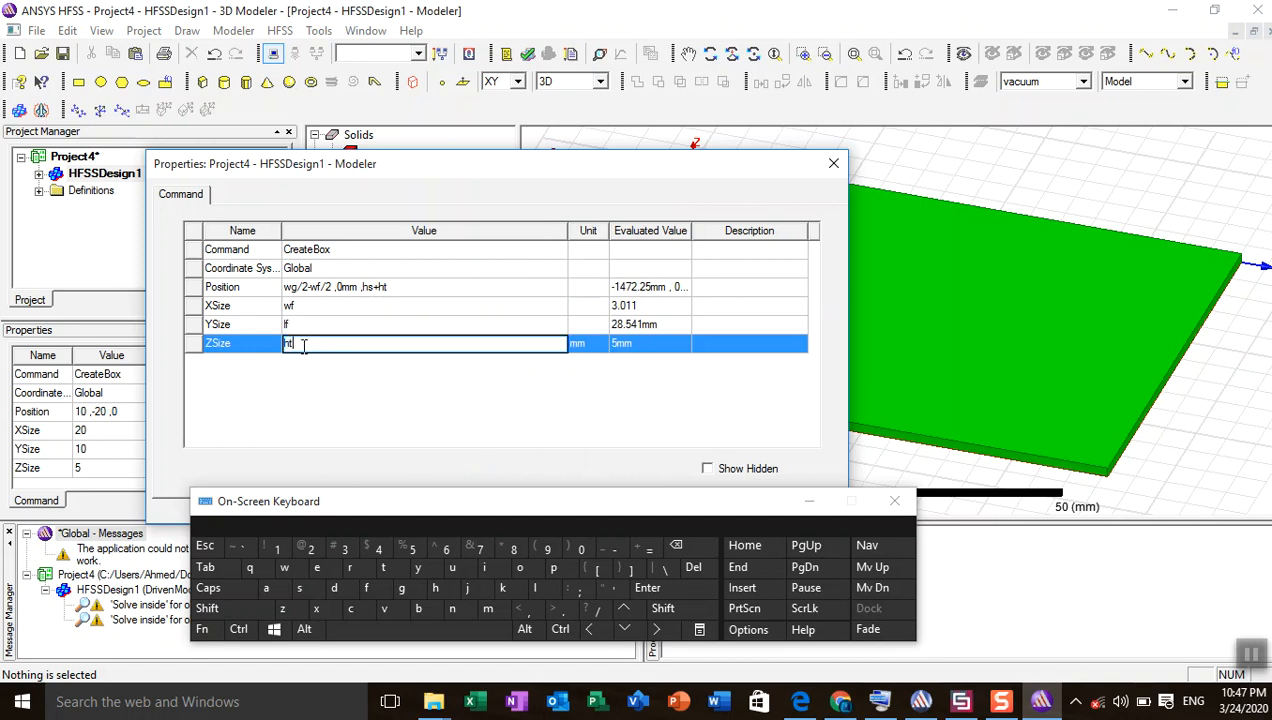
pyautogui.click(808, 503)
pyautogui.click(738, 514)
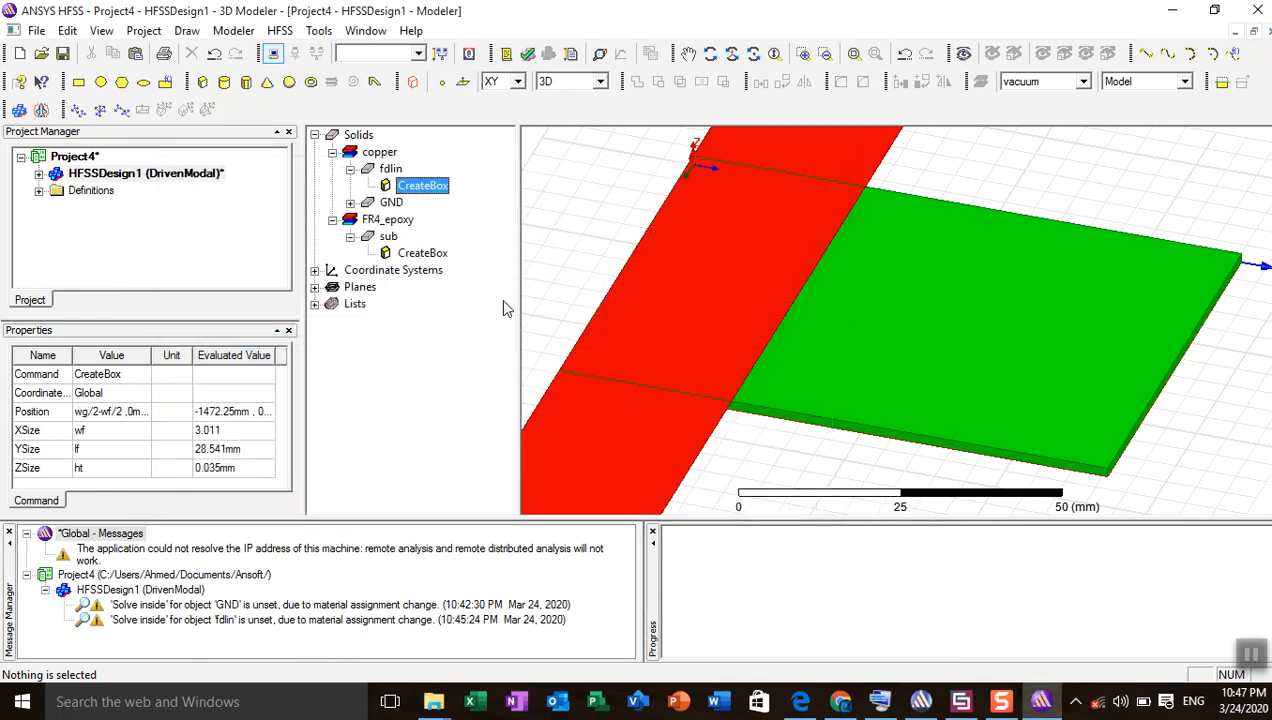
# - Reopen the CreateBox properties of fdlin, check the unit of its XSize expression, and close them
pyautogui.doubleClick(421, 187)
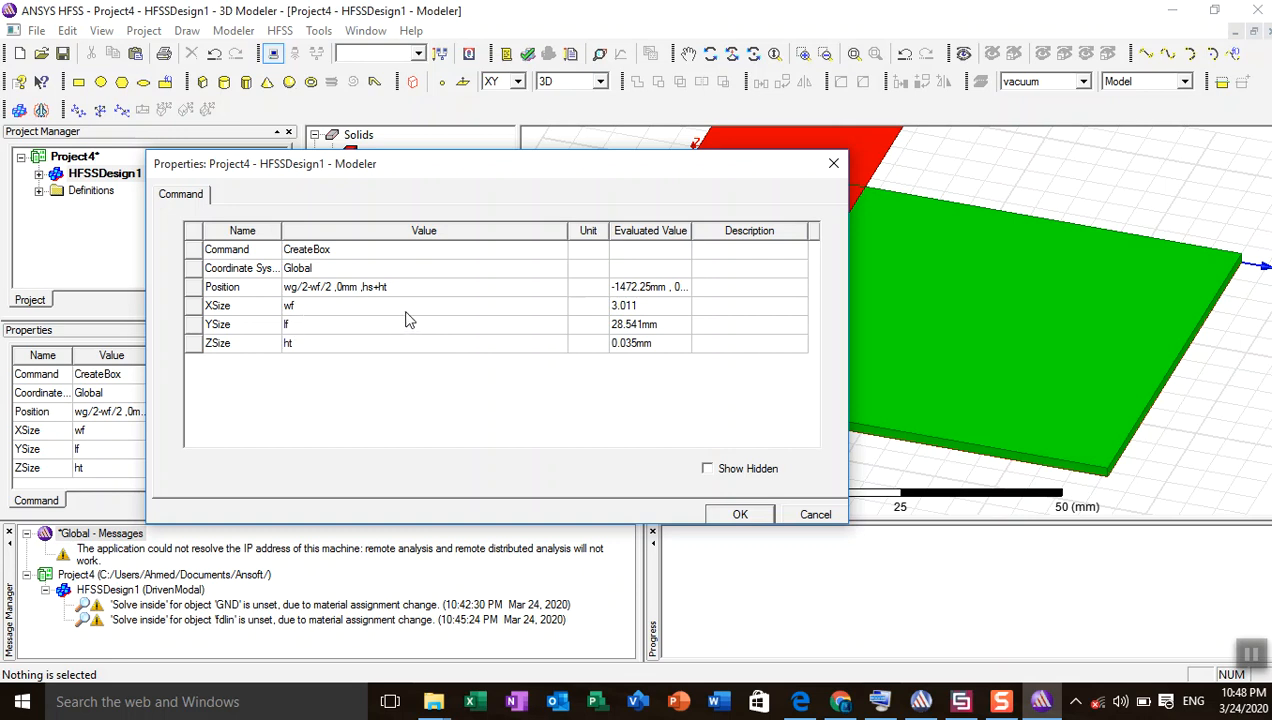
pyautogui.click(637, 310)
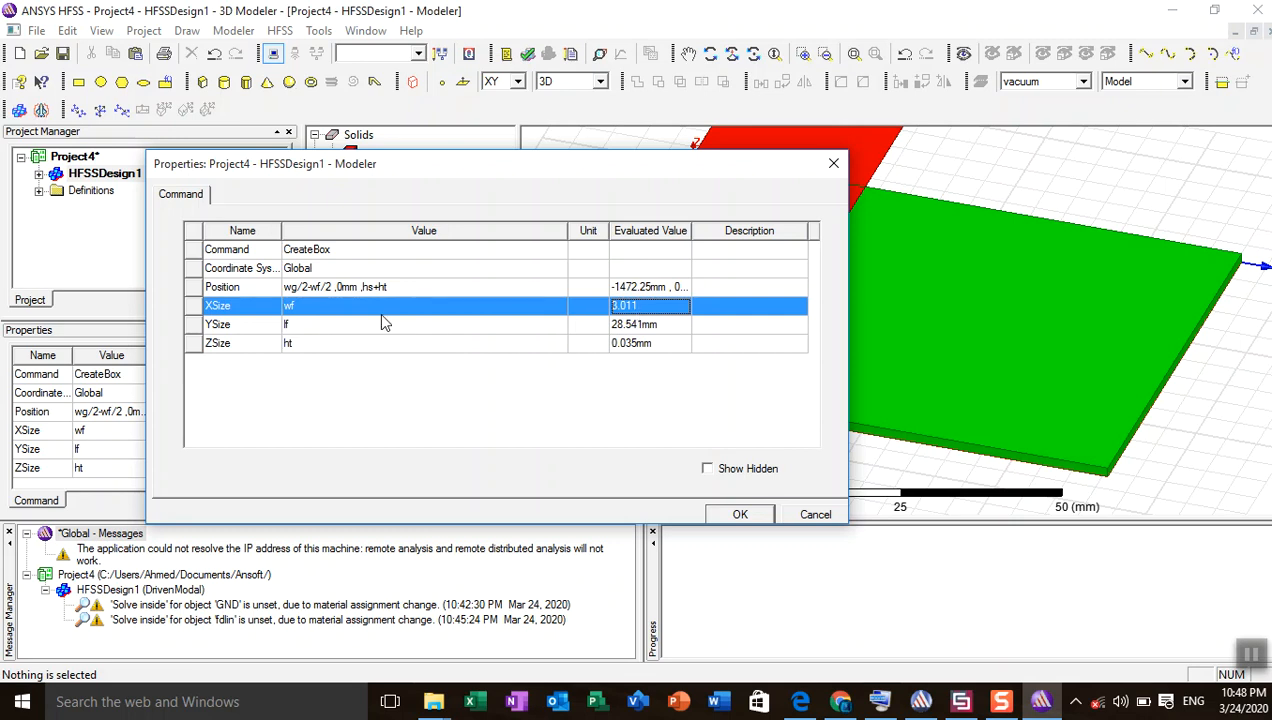
pyautogui.click(319, 307)
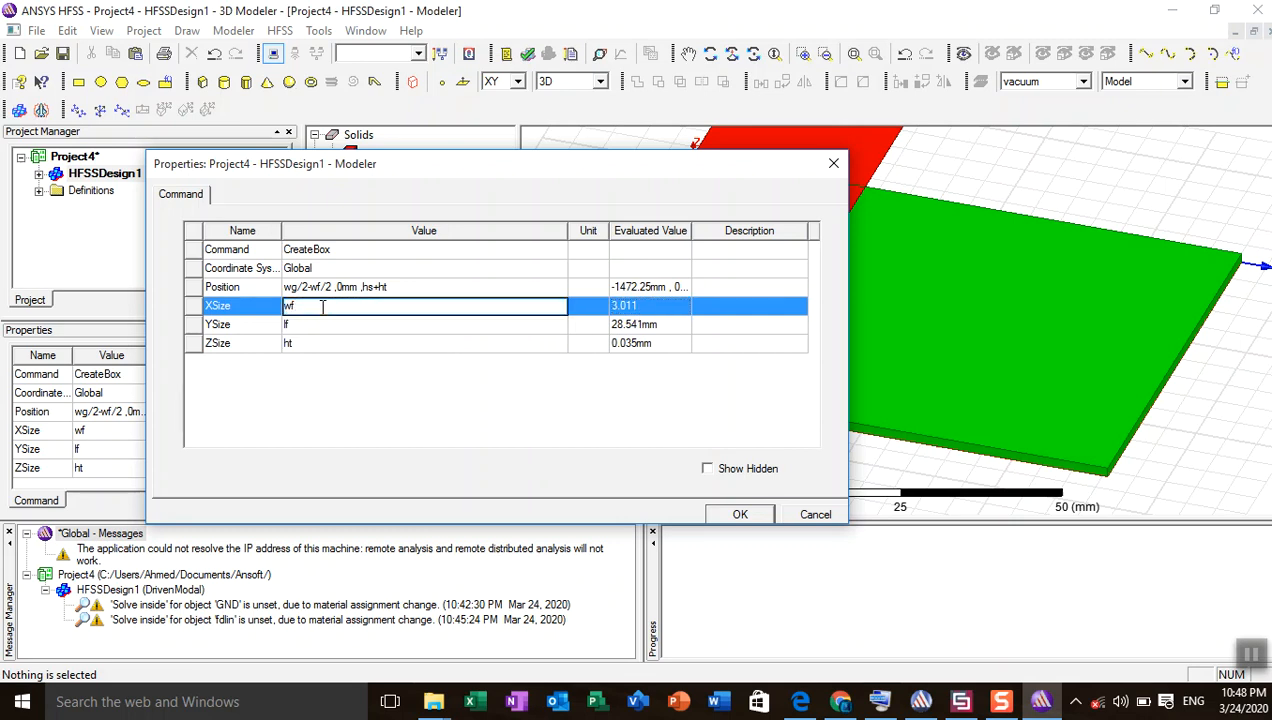
pyautogui.click(633, 313)
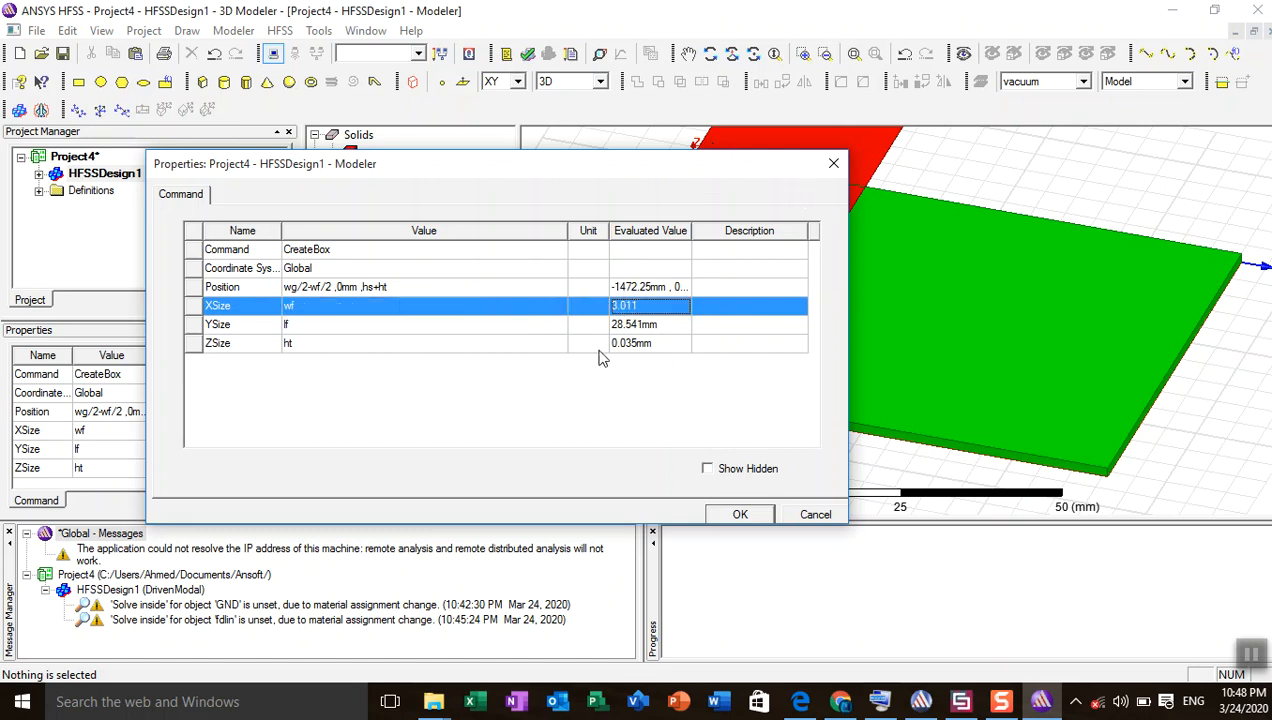
pyautogui.click(831, 166)
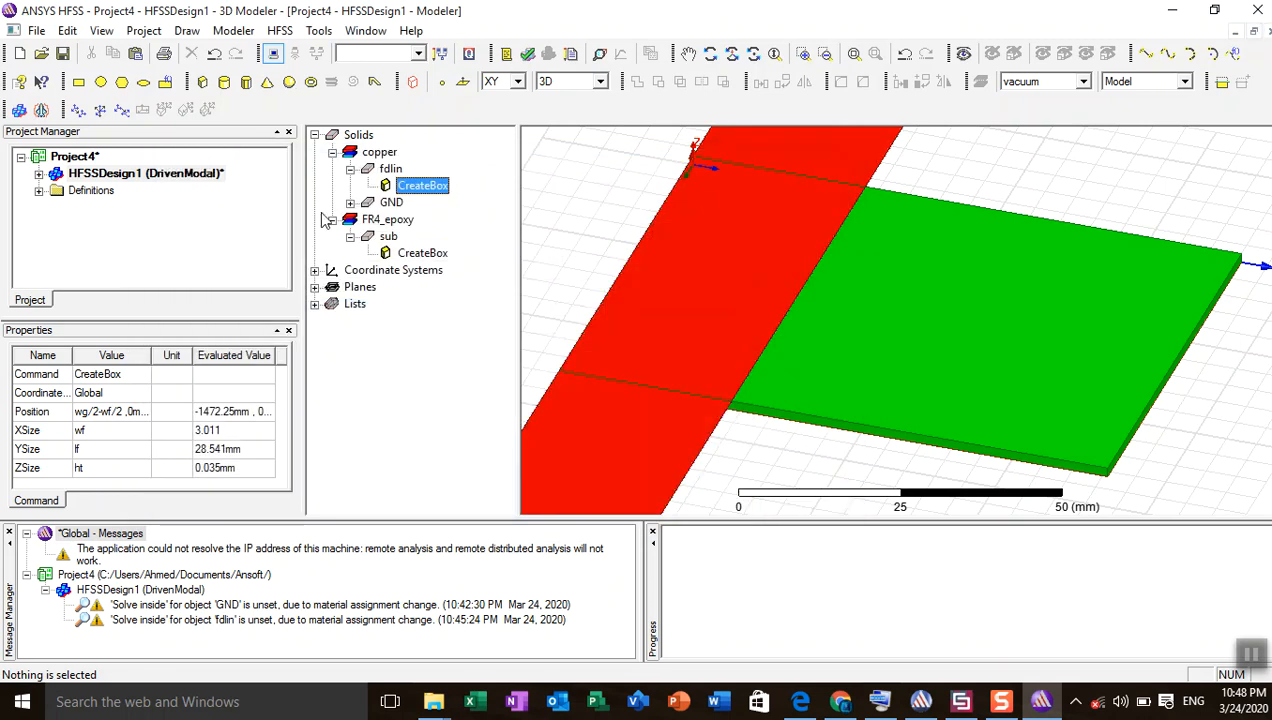
# - Add the missing length unit to the design variable wf by setting it to 3.011 mm
pyautogui.click(115, 174)
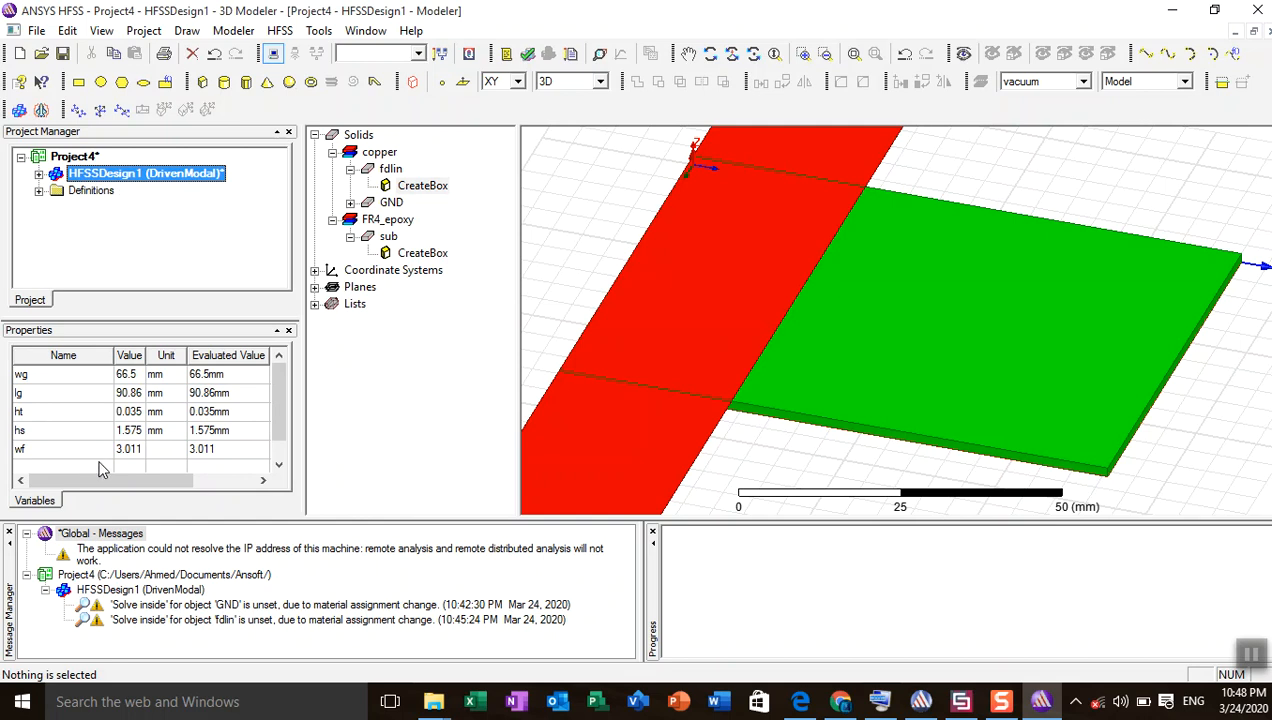
pyautogui.click(160, 451)
pyautogui.click(166, 450)
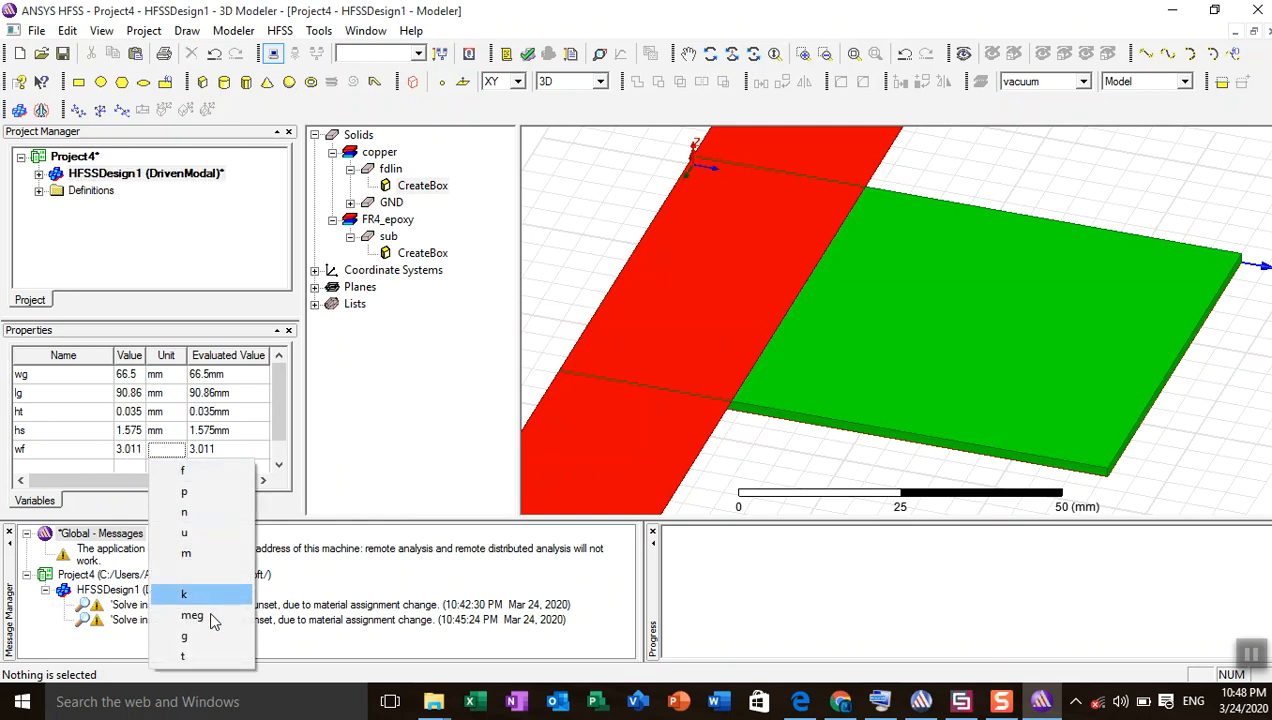
pyautogui.click(168, 459)
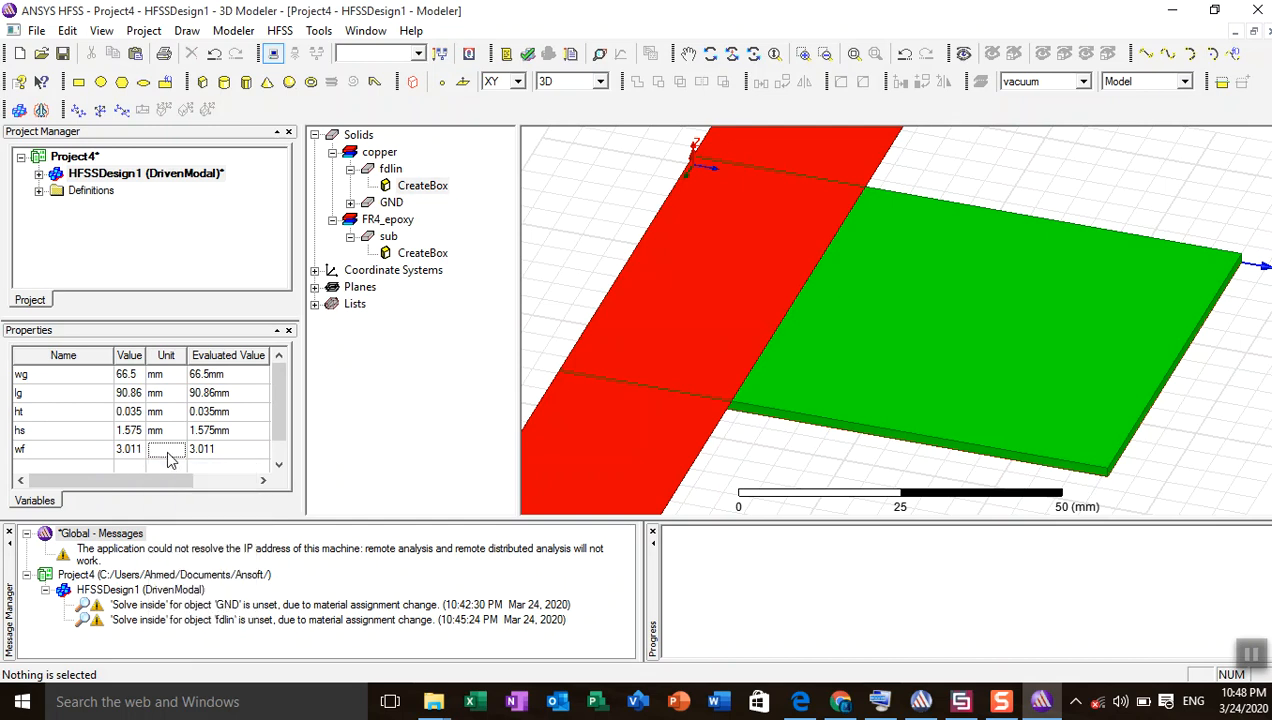
pyautogui.click(138, 452)
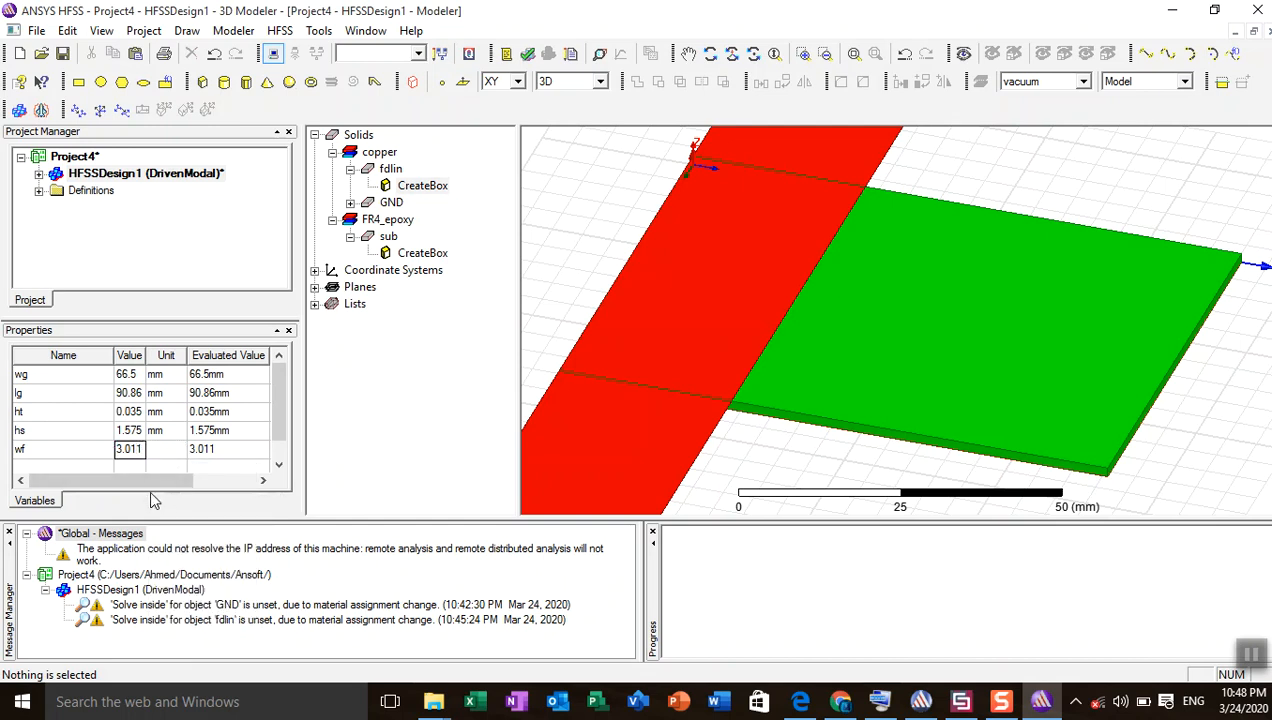
pyautogui.write('mm')
pyautogui.press('Return')
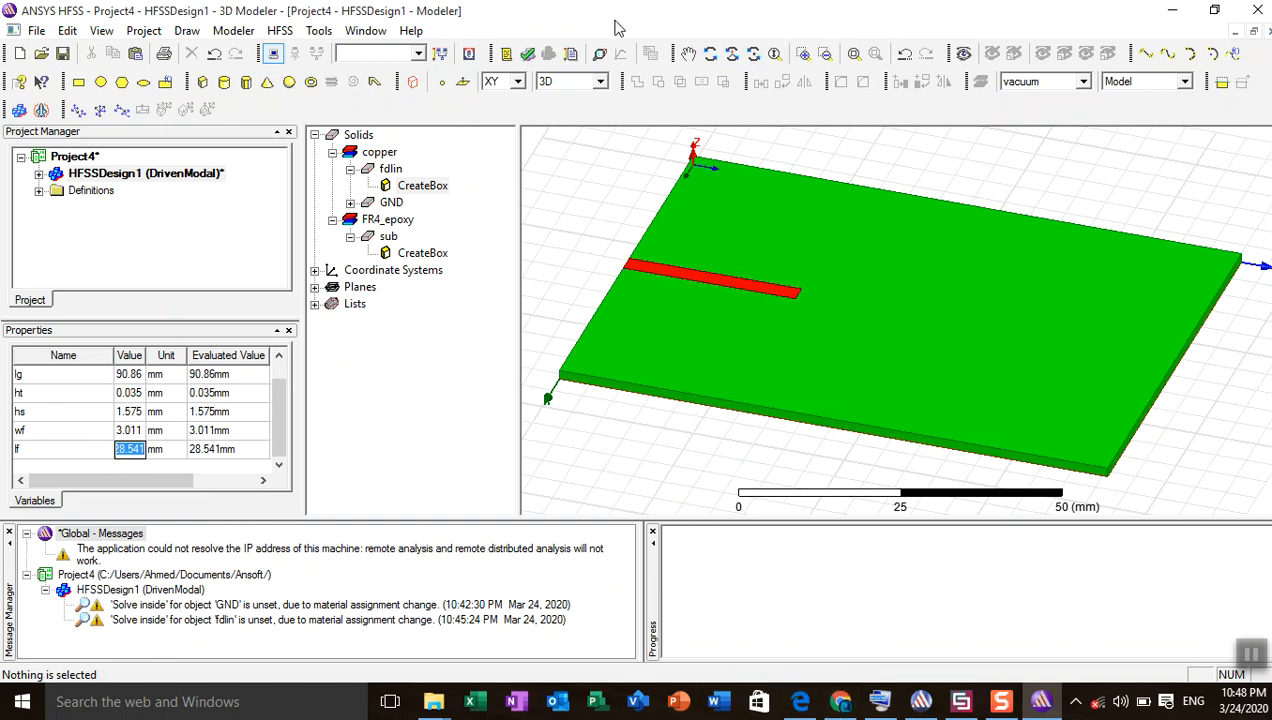
# - Examine the feed line's placement on the substrate from angled, side and underside views of the model
pyautogui.click(709, 53)
pyautogui.moveTo(587, 325); pyautogui.dragTo(584, 486)
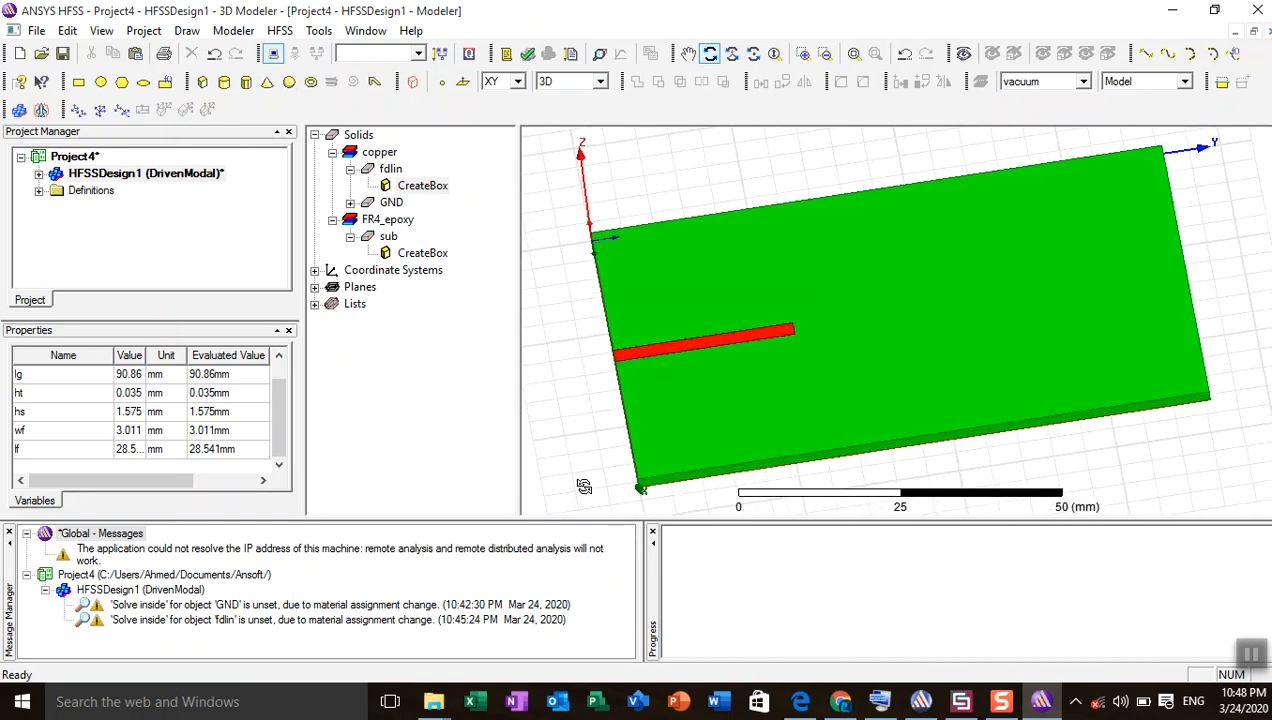
pyautogui.keyDown('alt'); pyautogui.doubleClick(588, 236); pyautogui.keyUp('alt')
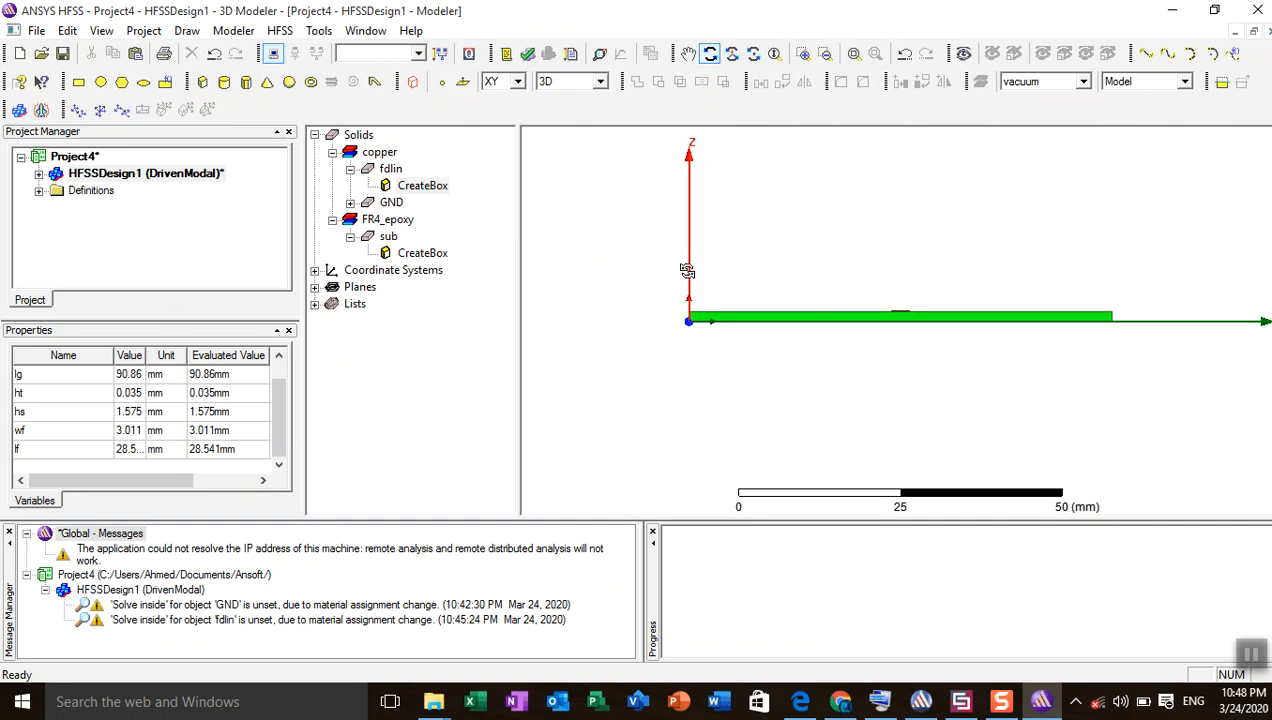
pyautogui.moveTo(695, 316); pyautogui.dragTo(455, 281)
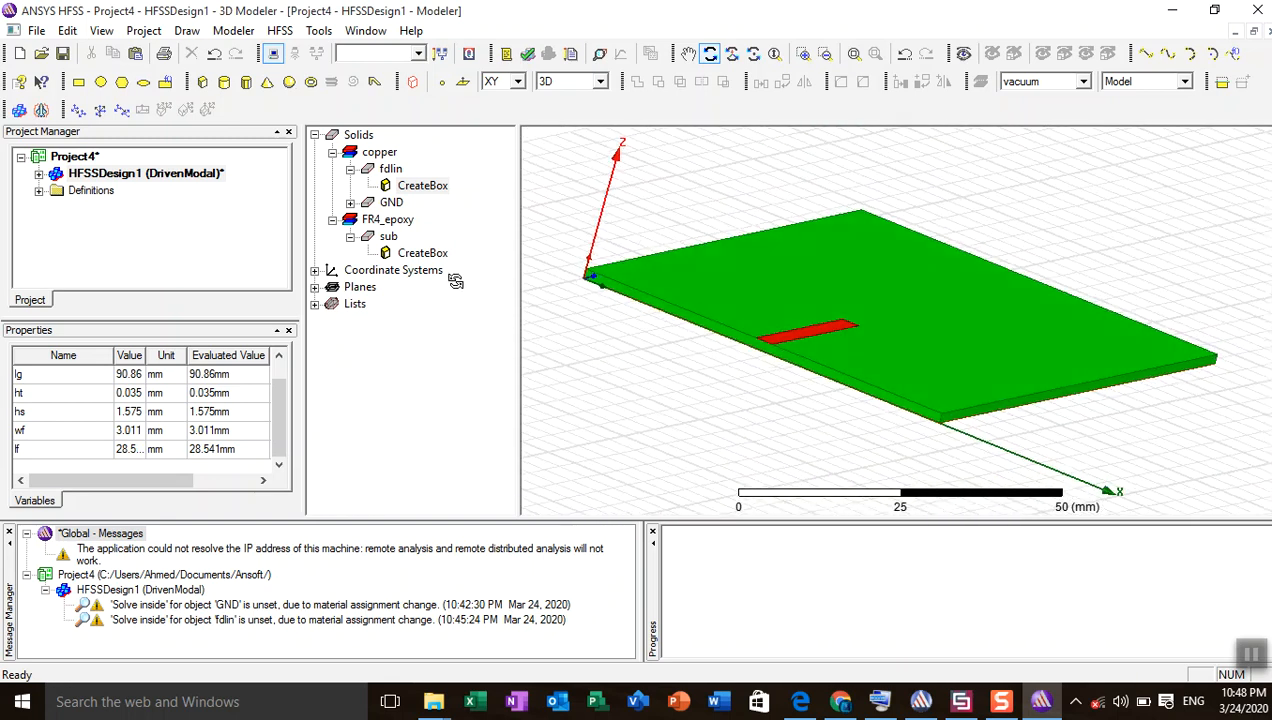
pyautogui.keyDown('alt'); pyautogui.doubleClick(586, 274); pyautogui.keyUp('alt')
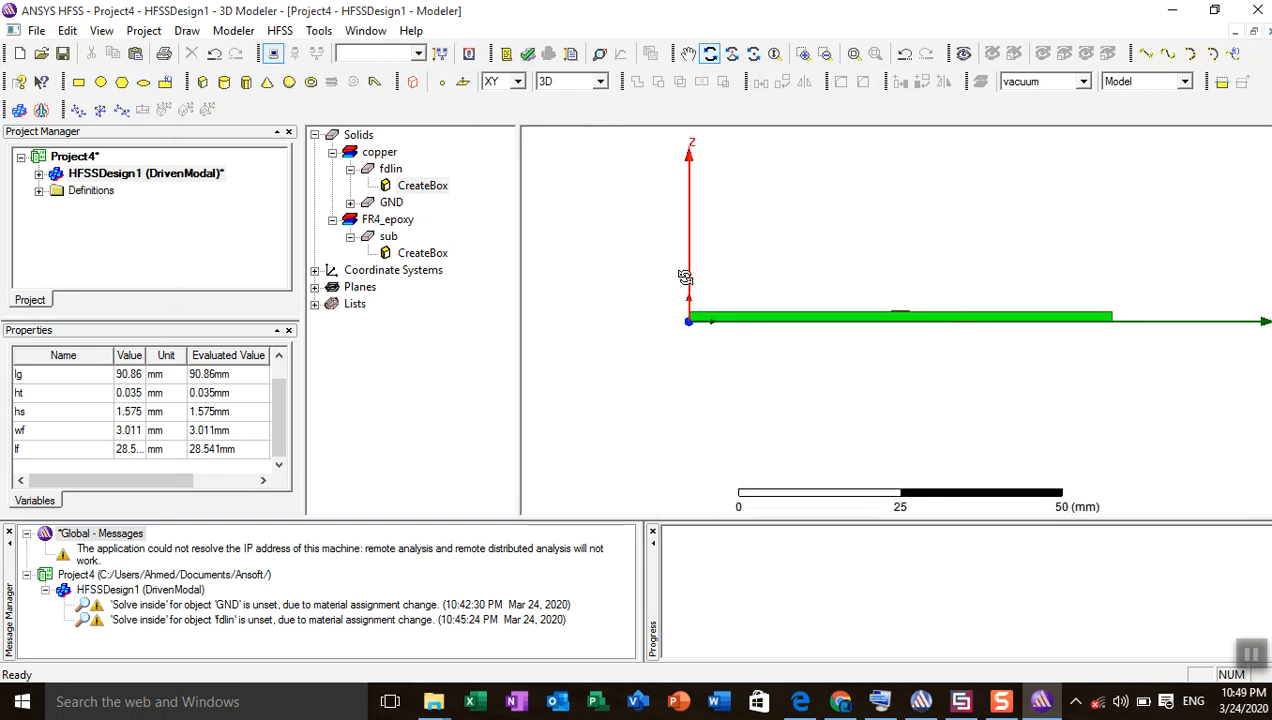
pyautogui.click(731, 55)
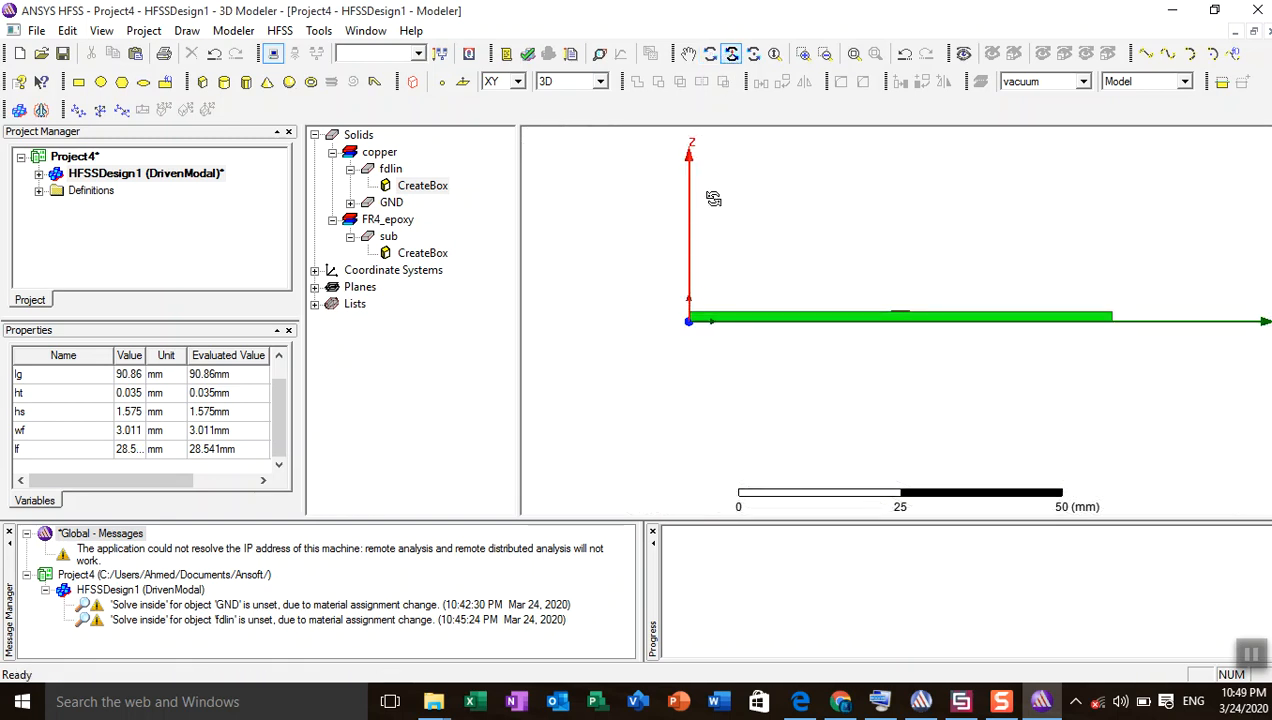
pyautogui.moveTo(690, 312); pyautogui.dragTo(588, 369)
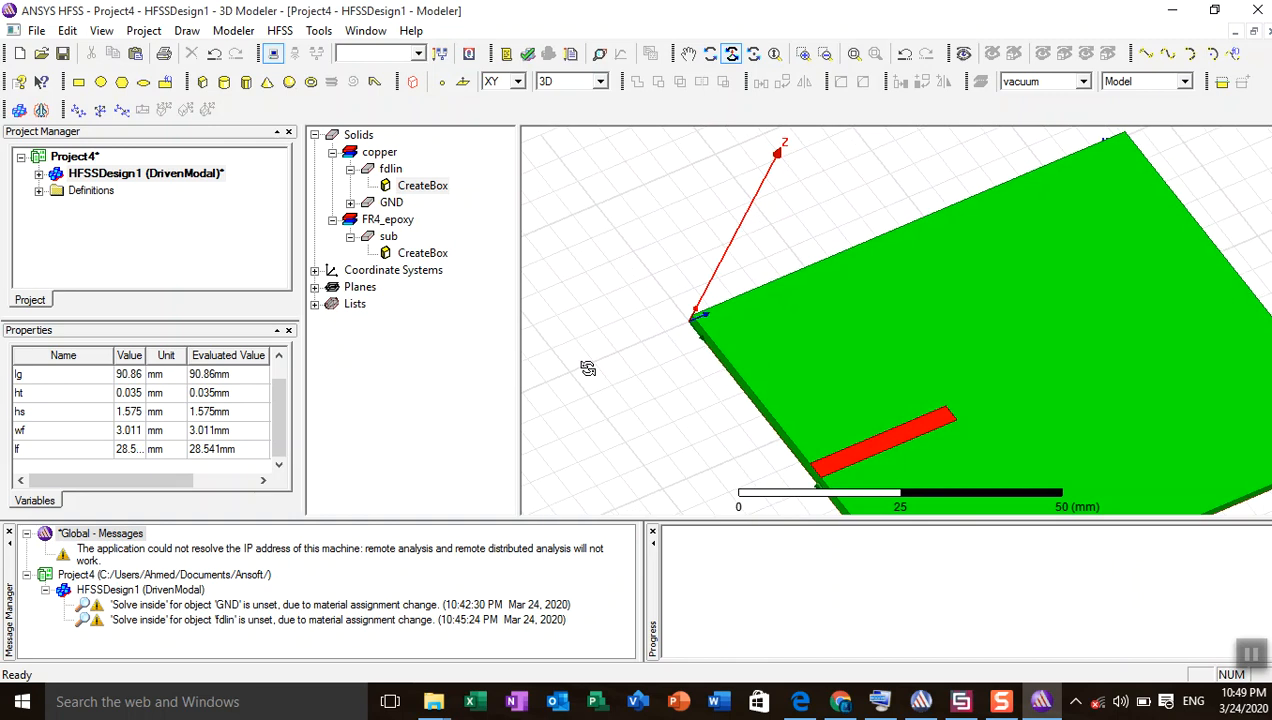
pyautogui.keyDown('alt'); pyautogui.doubleClick(690, 321); pyautogui.keyUp('alt')
pyautogui.moveTo(691, 320); pyautogui.dragTo(1014, 306)
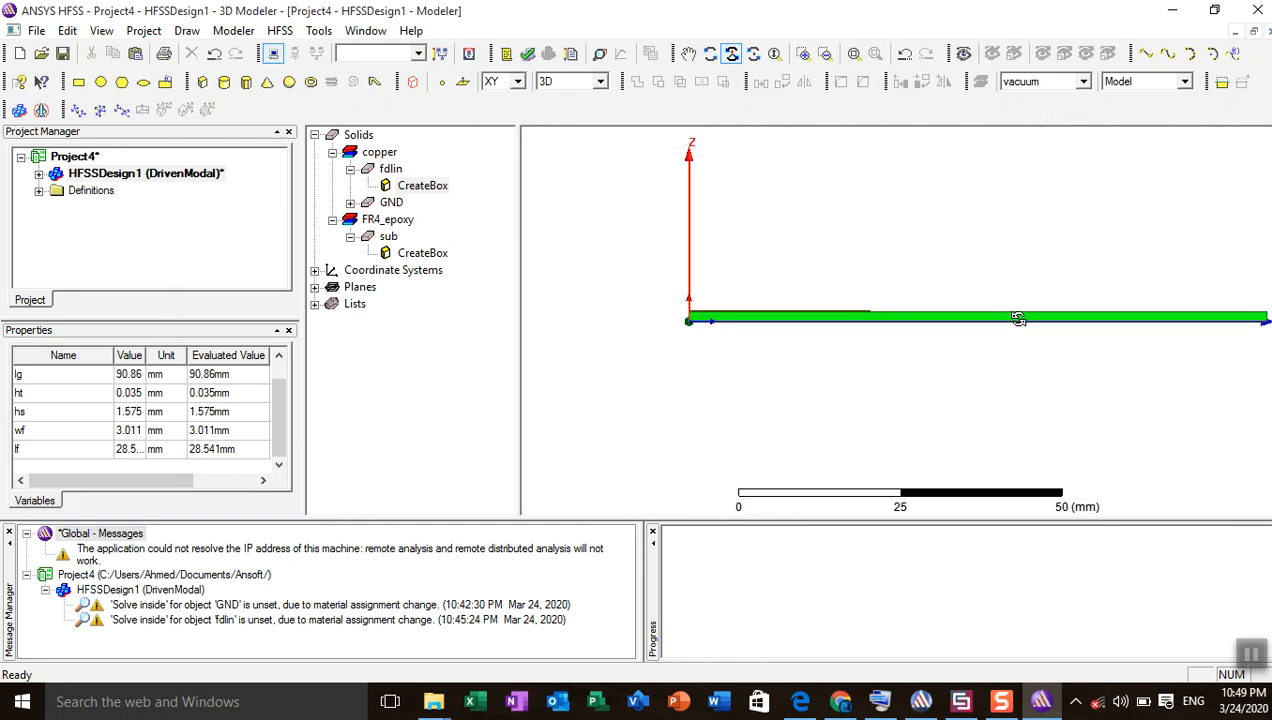
pyautogui.click(753, 53)
pyautogui.moveTo(815, 324); pyautogui.dragTo(665, 361)
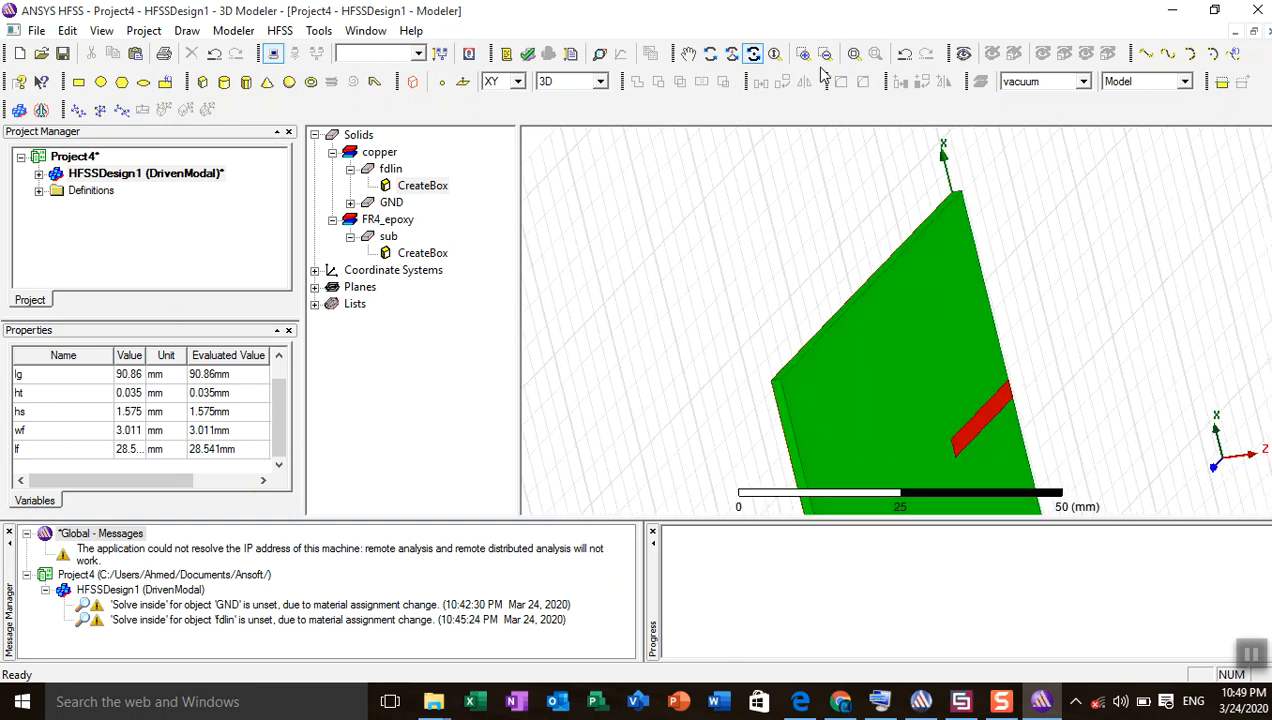
pyautogui.click(854, 54)
pyautogui.moveTo(1034, 366); pyautogui.dragTo(545, 467)
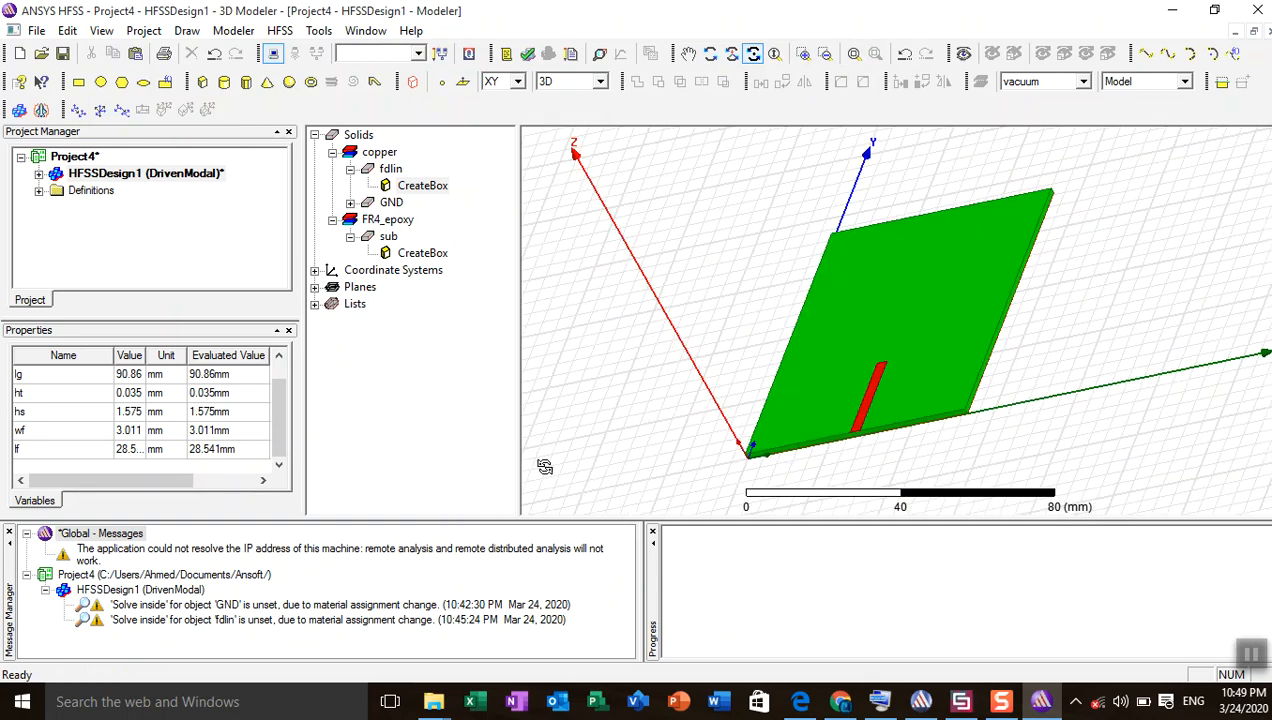
pyautogui.keyDown('alt'); pyautogui.doubleClick(743, 440); pyautogui.keyUp('alt')
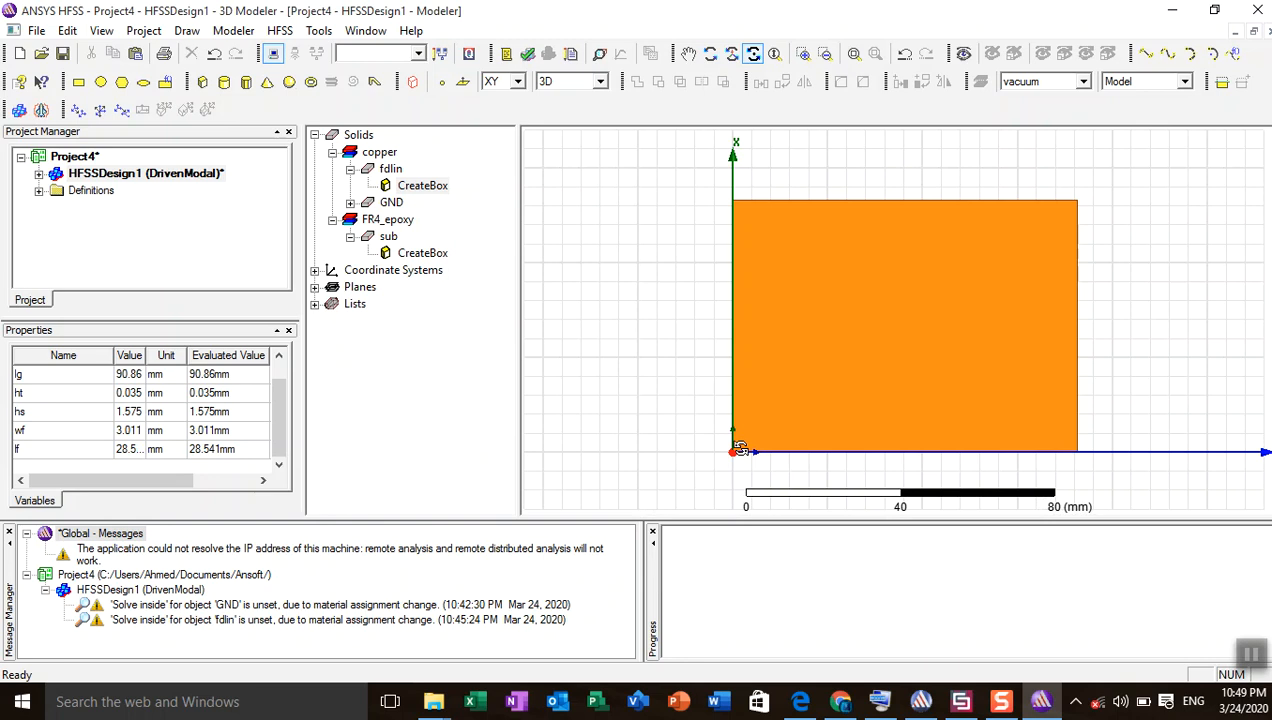
# - Try to draw the patch as a box about 40 by 40 mm on the substrate in the top view
pyautogui.click(731, 54)
pyautogui.moveTo(743, 449); pyautogui.dragTo(1044, 276)
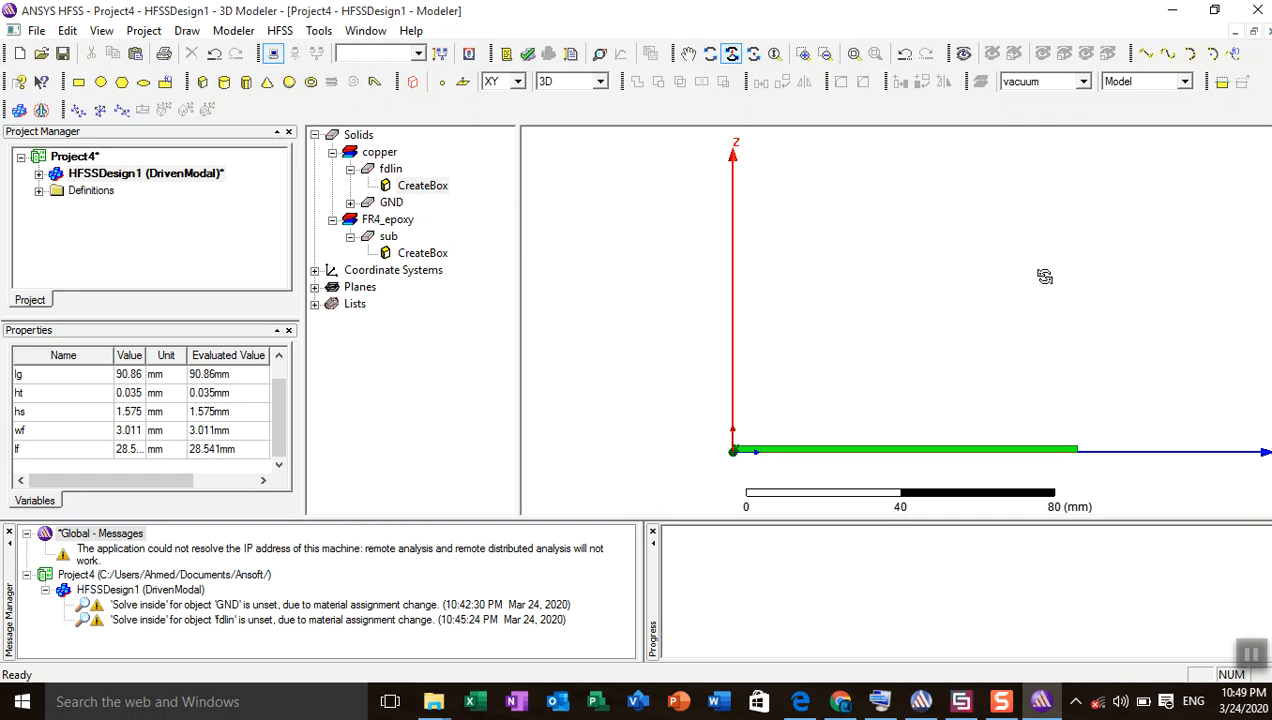
pyautogui.doubleClick(738, 216)
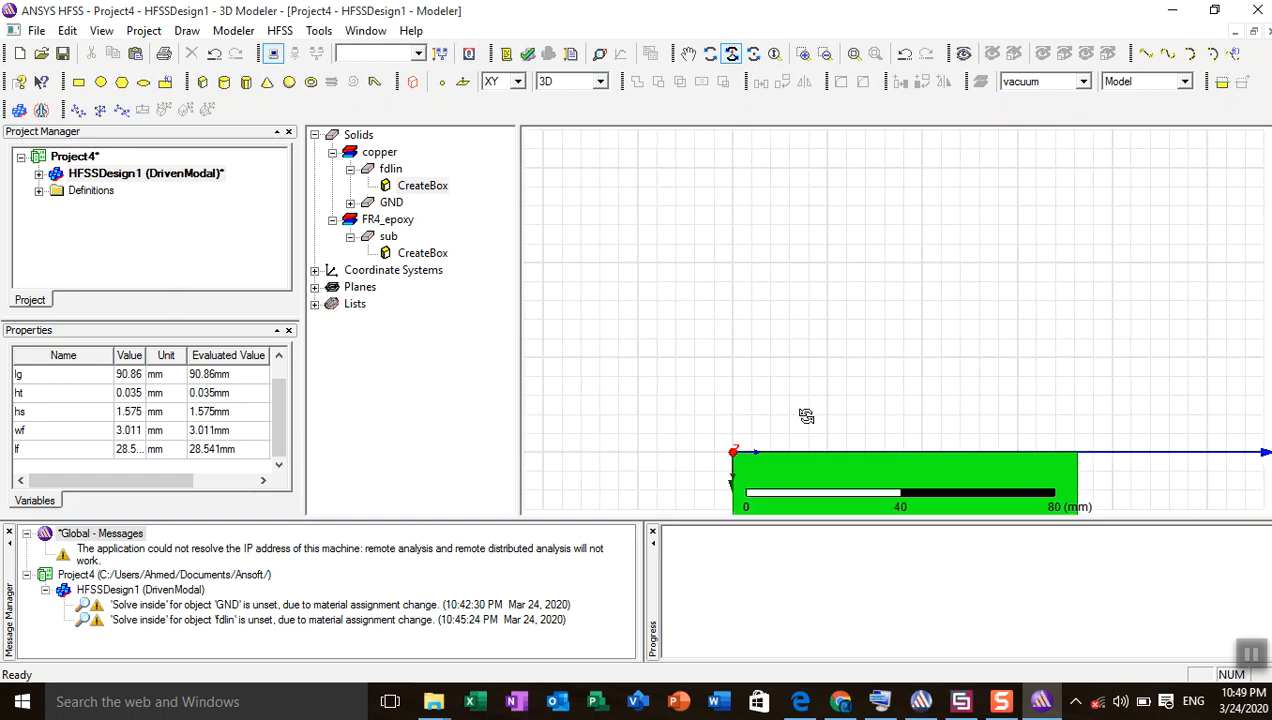
pyautogui.click(853, 53)
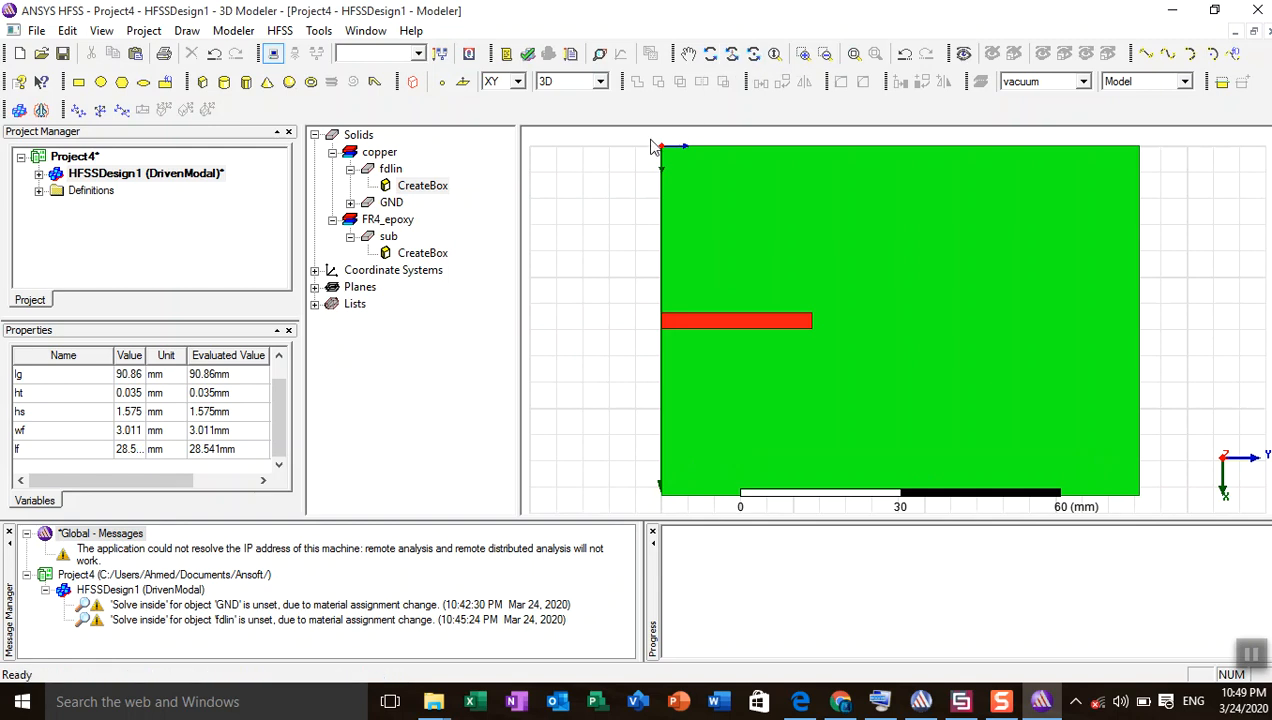
pyautogui.click(208, 109)
pyautogui.click(820, 199)
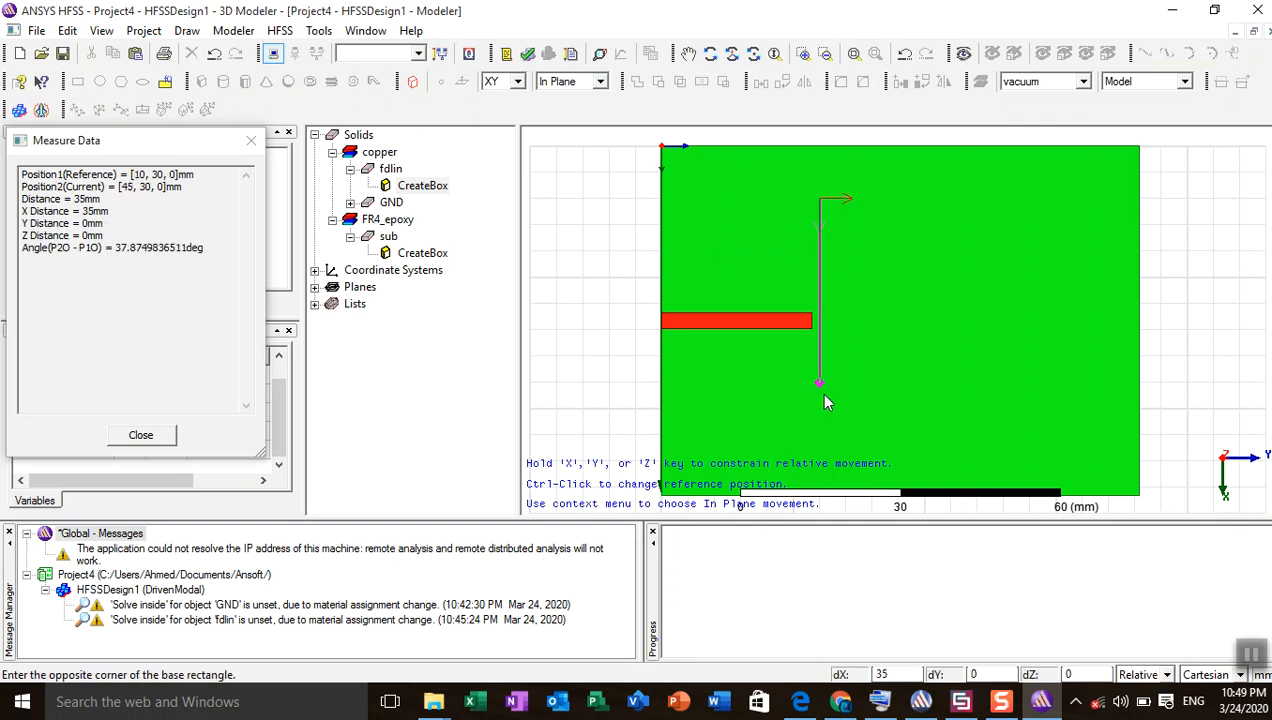
pyautogui.click(1030, 408)
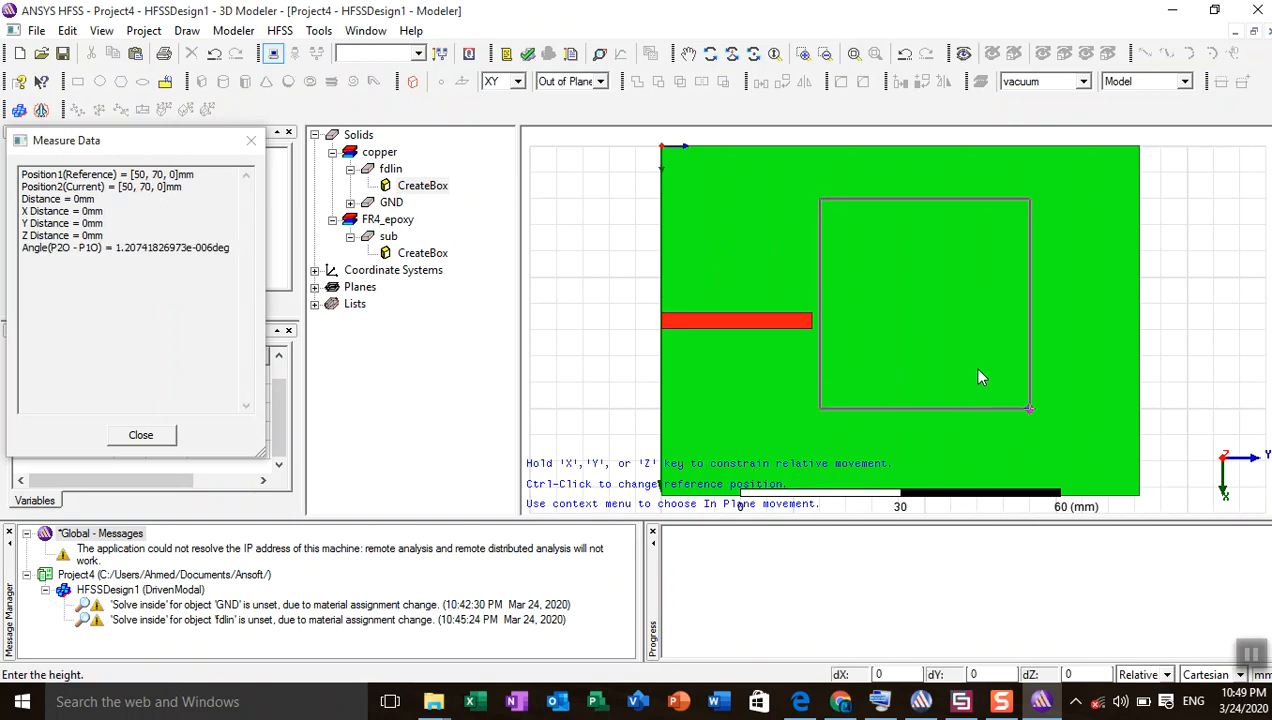
pyautogui.click(980, 377)
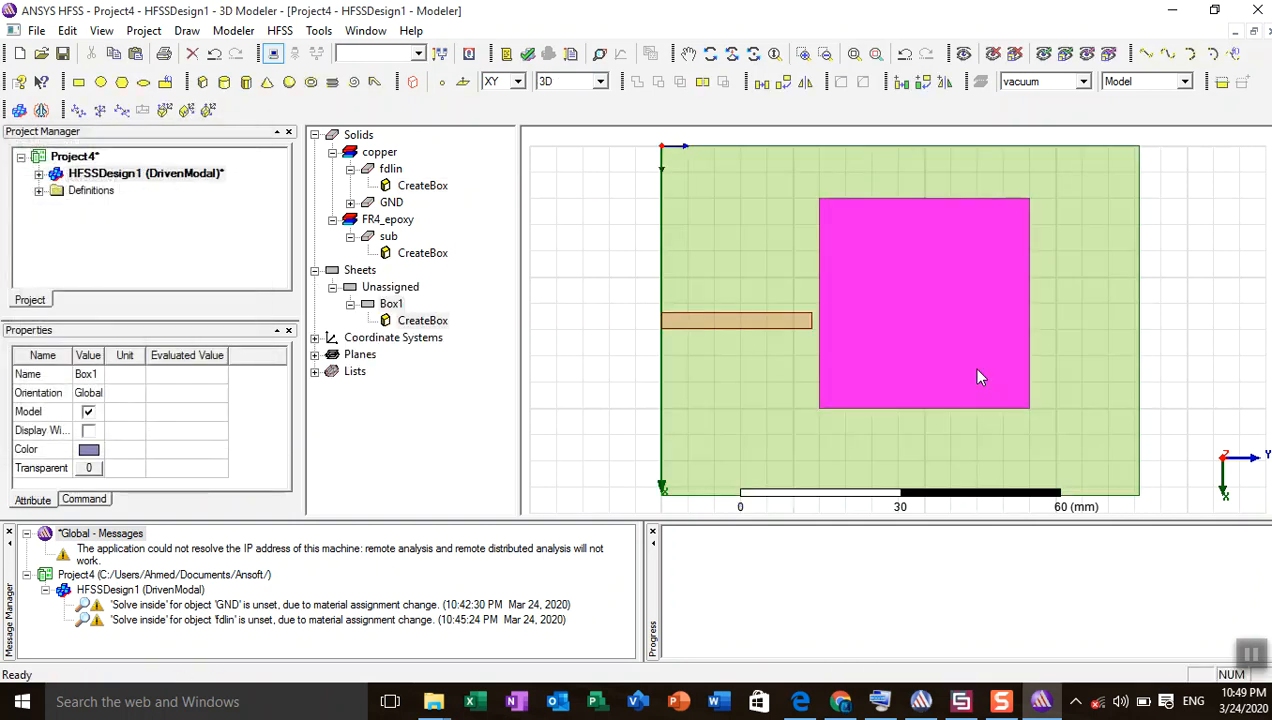
pyautogui.click(391, 304)
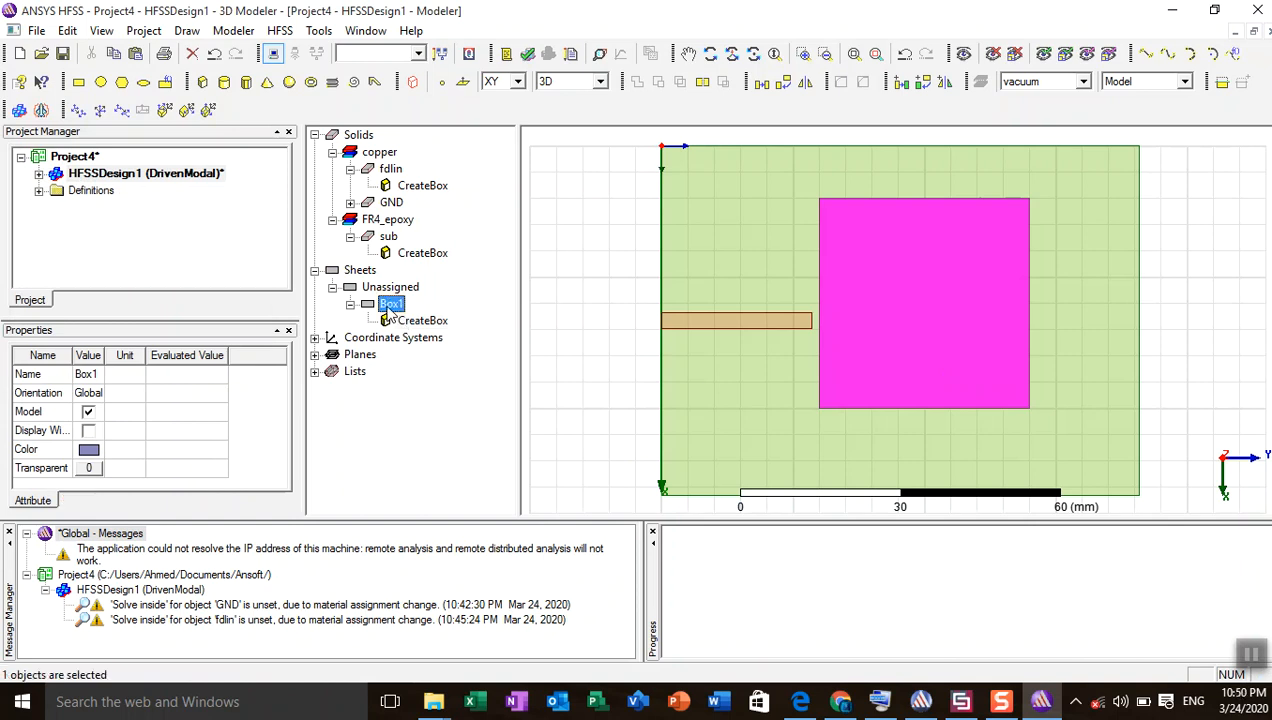
pyautogui.press('Delete')
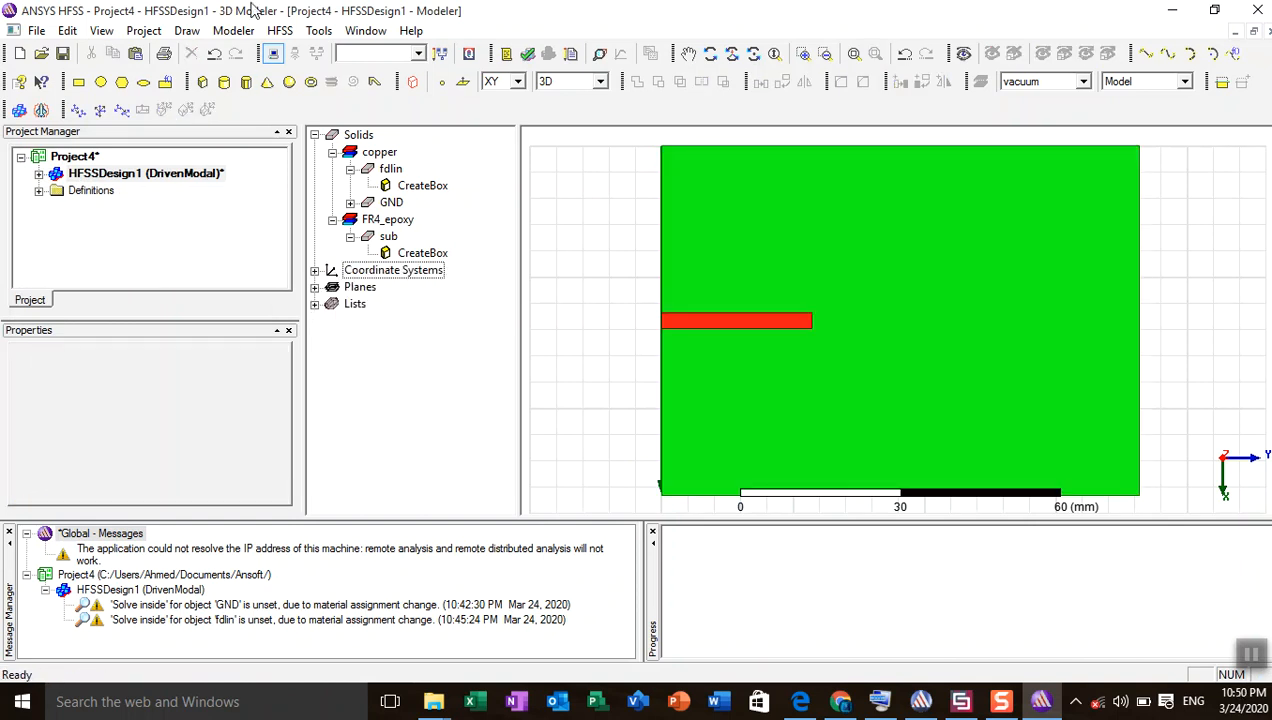
# - Try to draw the patch as a box about 15 by 10 mm beside the substrate's feed edge and open its properties
pyautogui.click(202, 82)
pyautogui.click(582, 225)
pyautogui.click(633, 303)
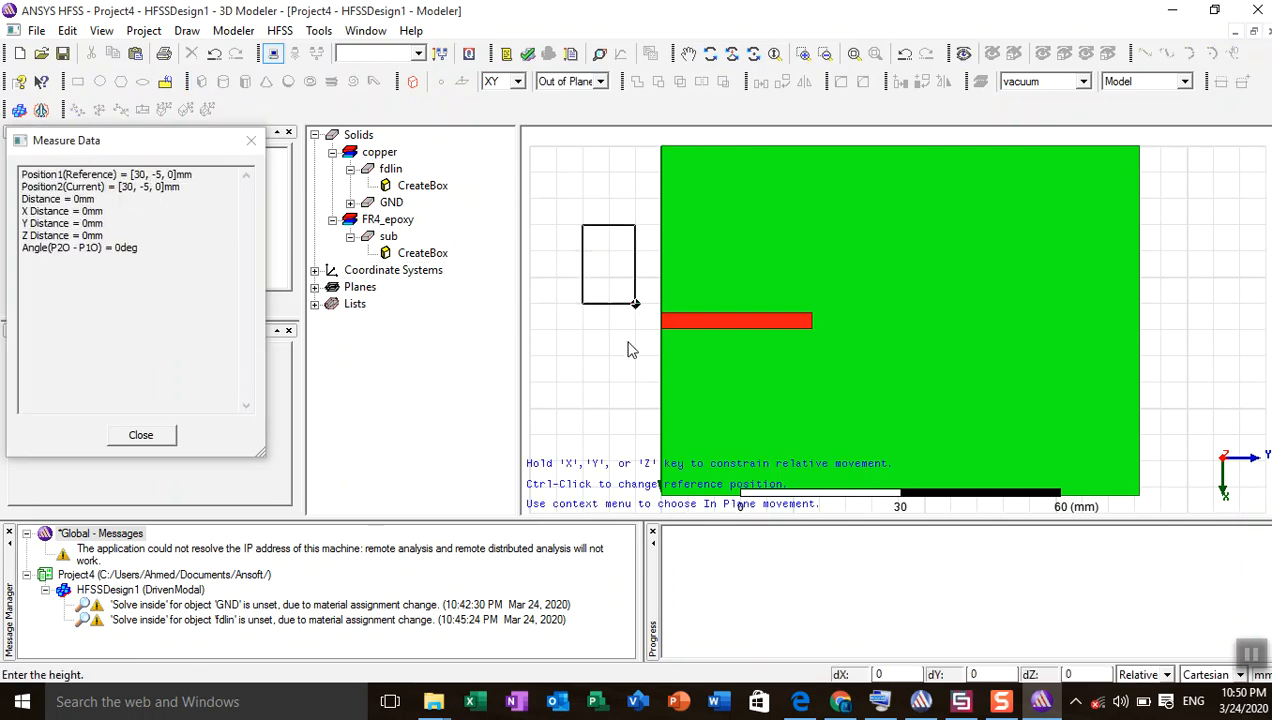
pyautogui.click(628, 347)
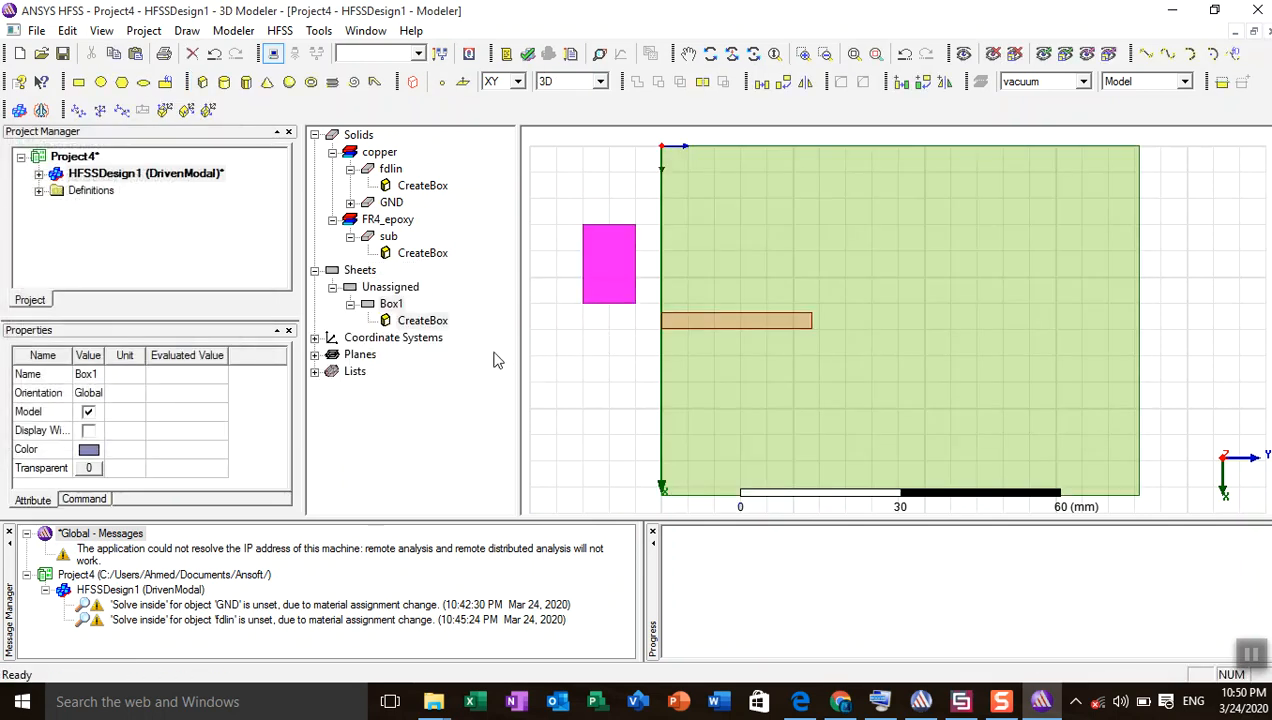
pyautogui.click(389, 304)
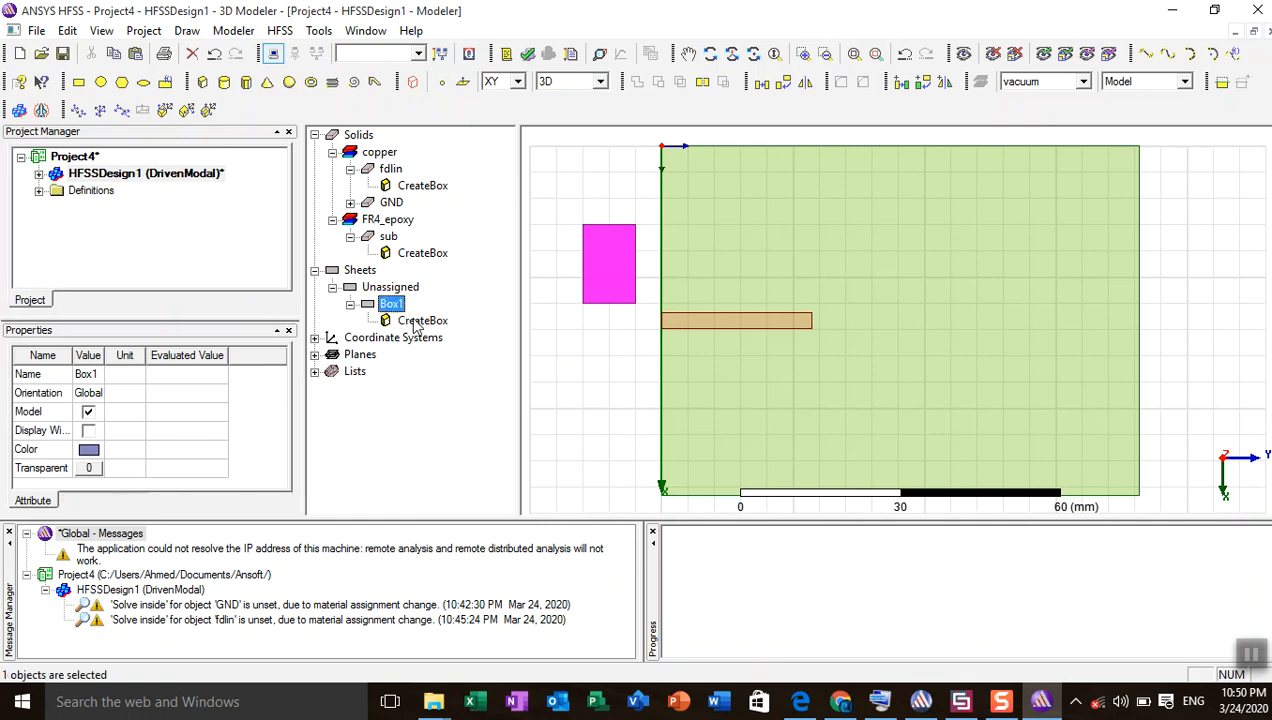
pyautogui.doubleClick(414, 322)
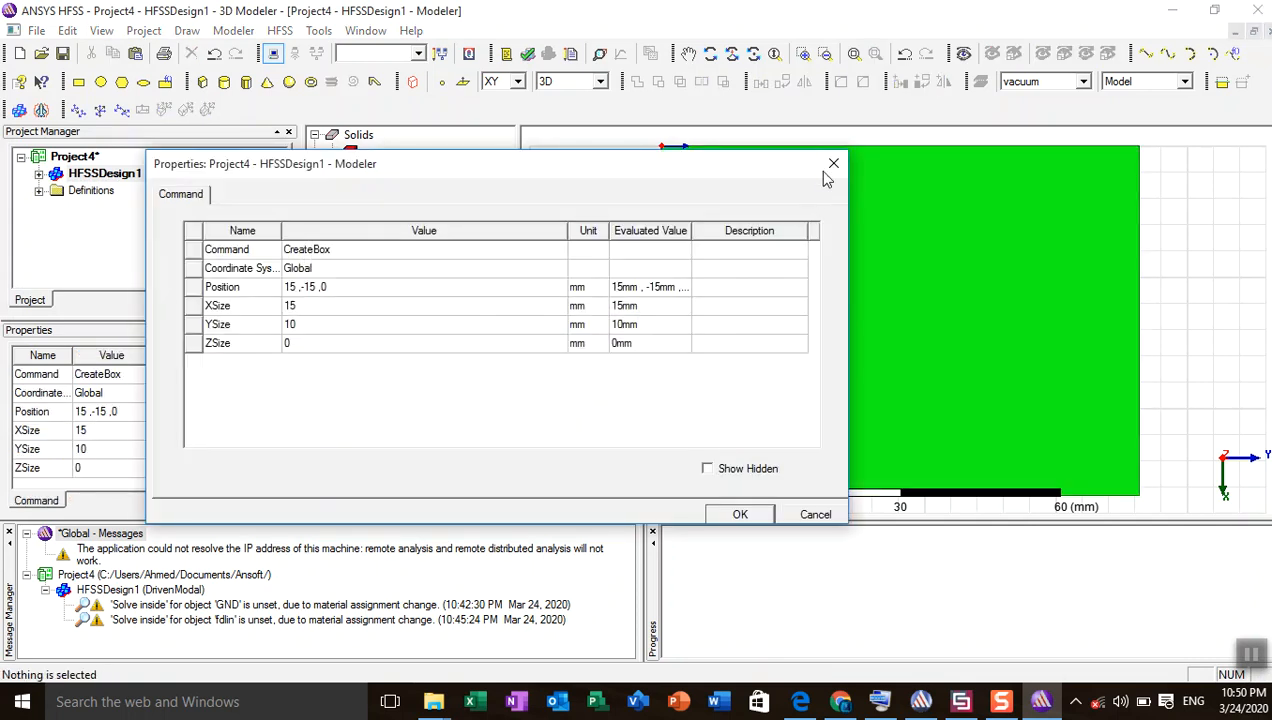
pyautogui.click(833, 163)
pyautogui.doubleClick(389, 304)
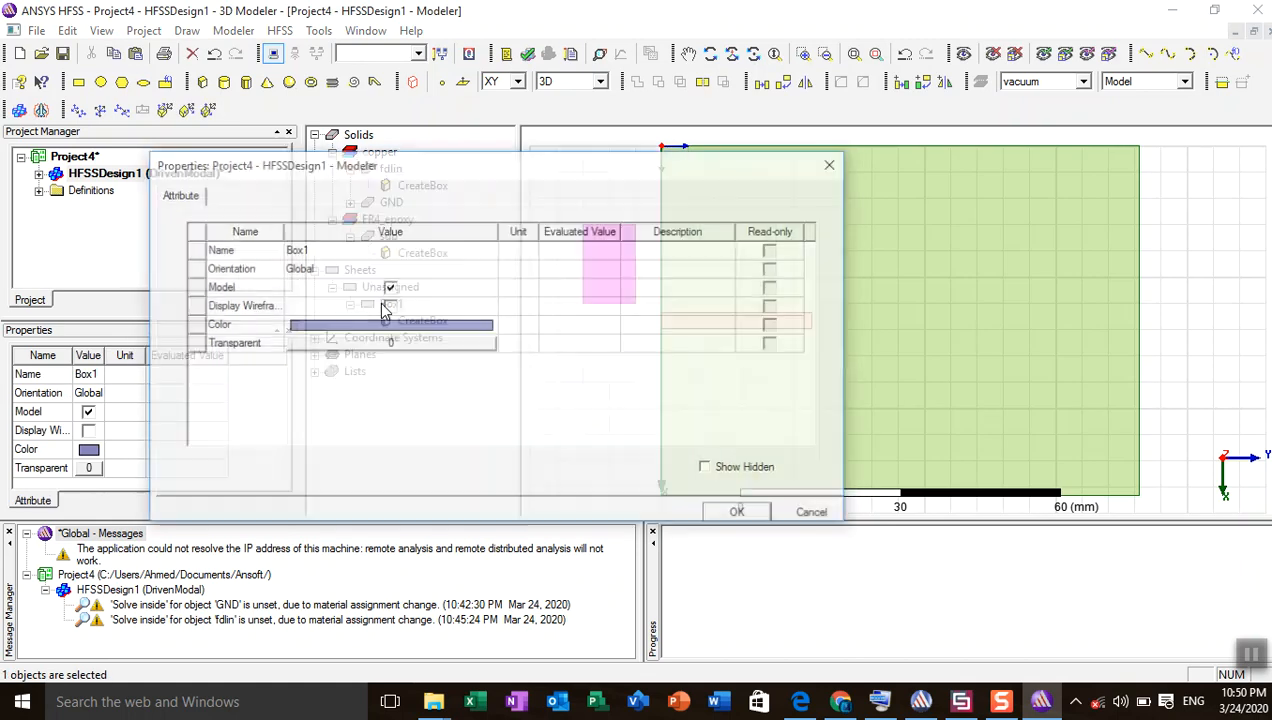
pyautogui.doubleClick(390, 250)
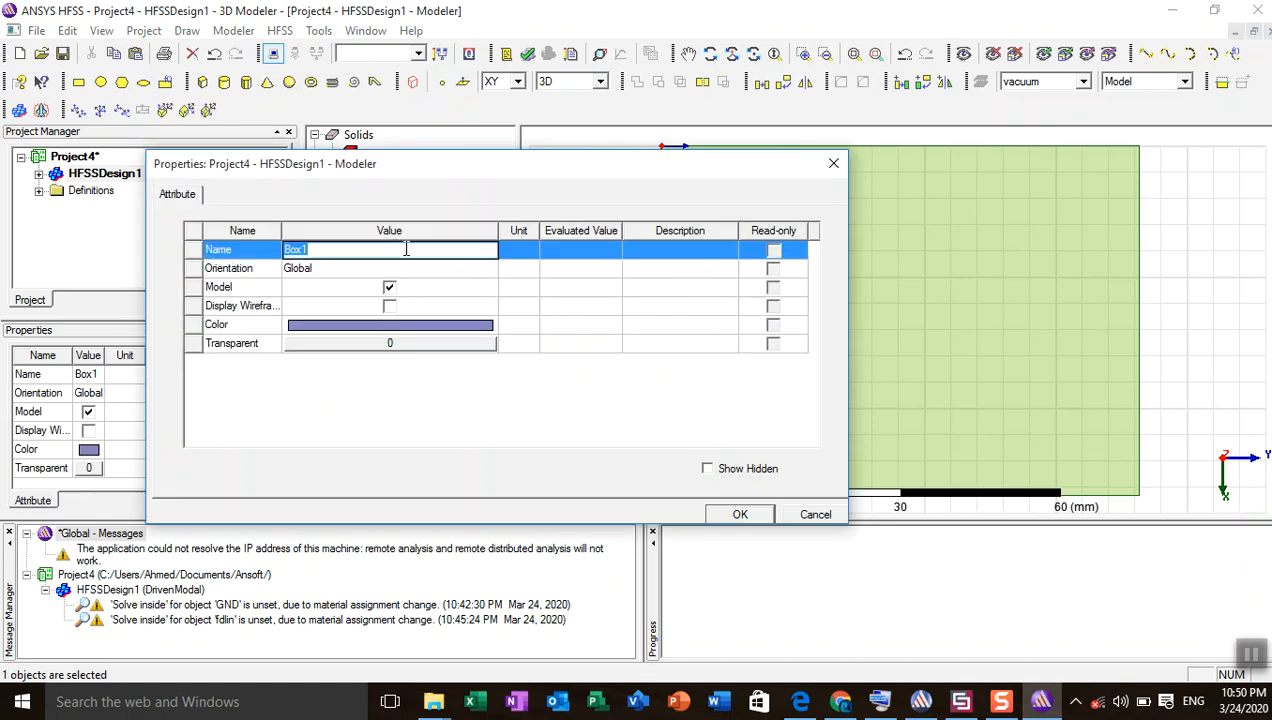
pyautogui.click(831, 165)
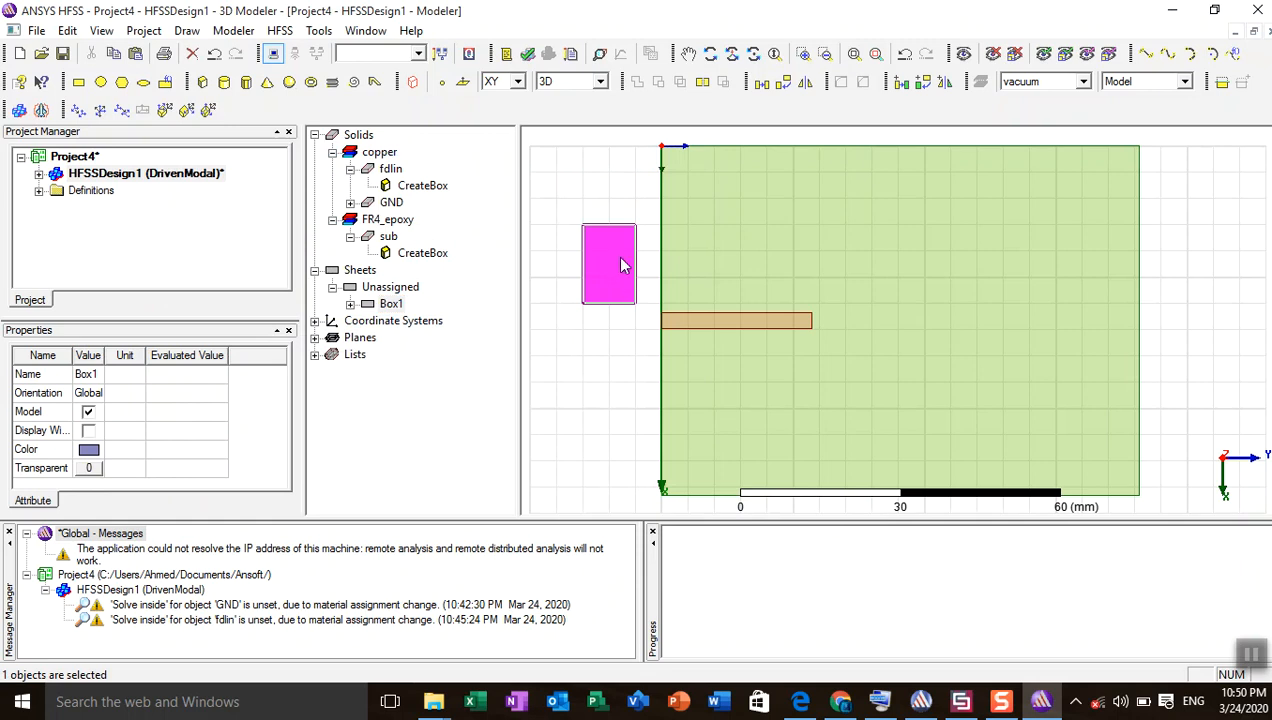
pyautogui.press('Delete')
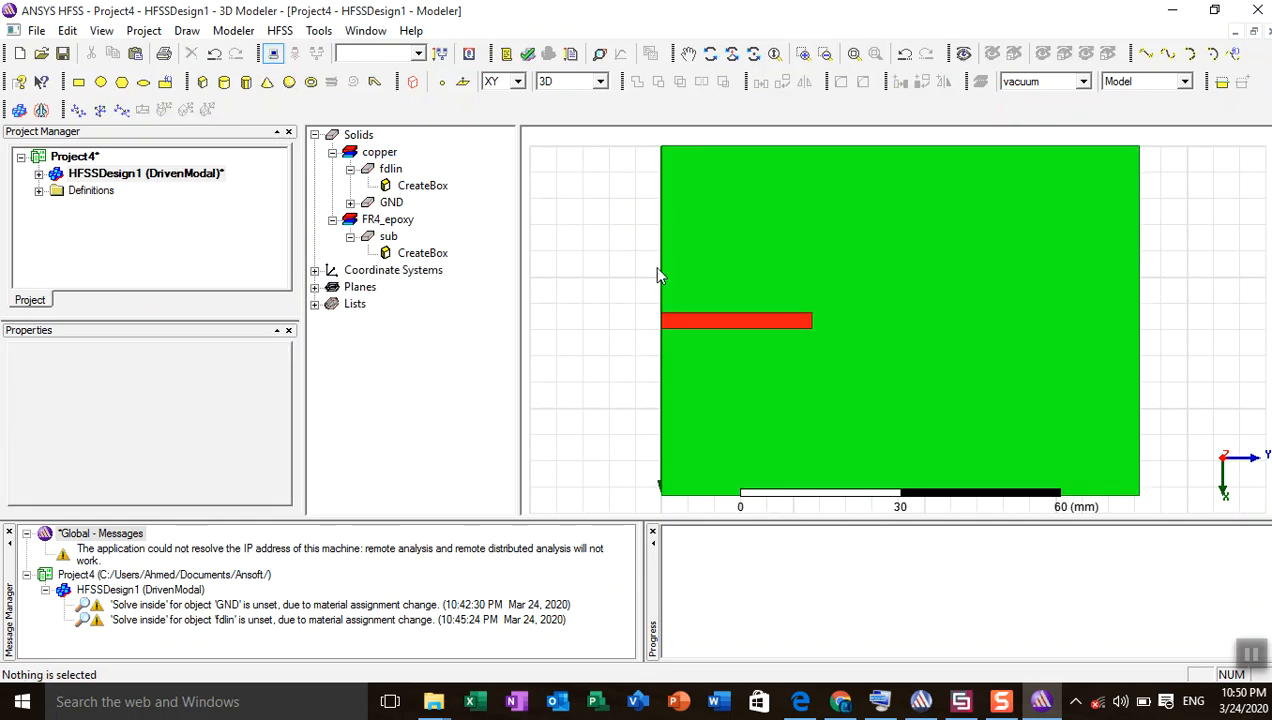
# - Try to draw another patch box beside the feed edge in a slightly tilted view, with its opposite base corner at 30, -10, 0 mm
pyautogui.click(731, 53)
pyautogui.moveTo(659, 136); pyautogui.dragTo(684, 152)
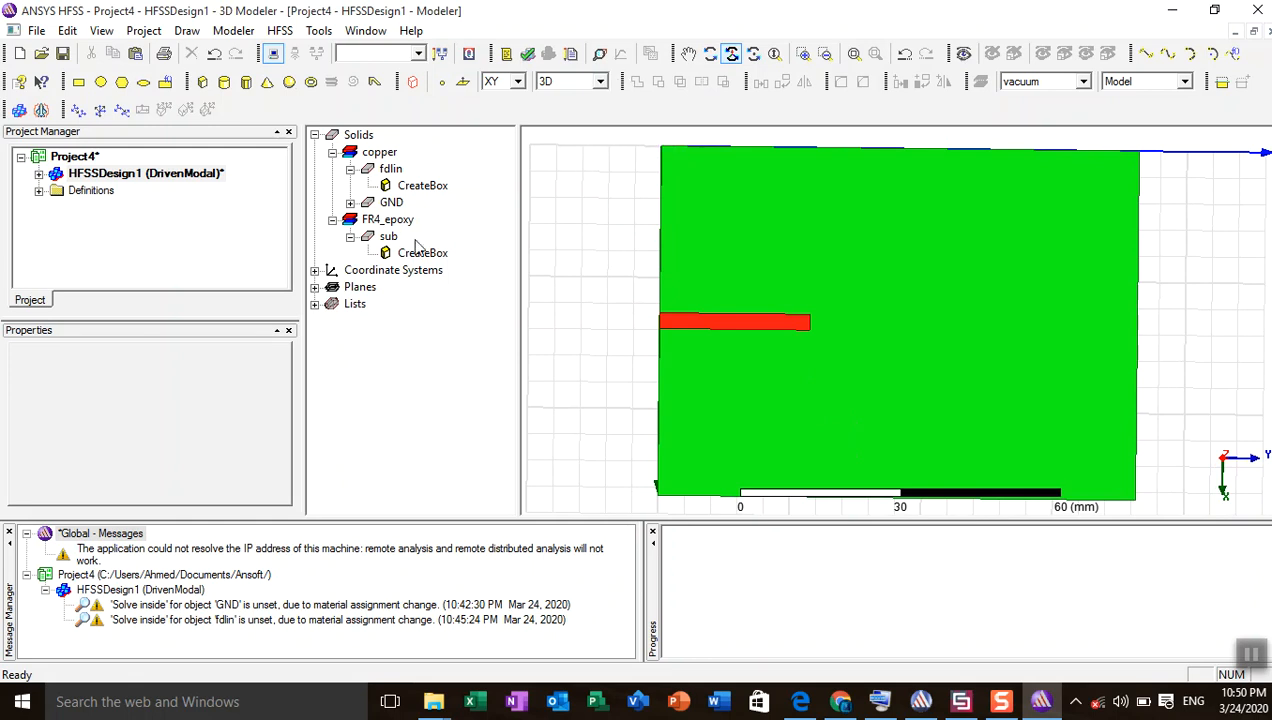
pyautogui.click(202, 81)
pyautogui.click(555, 225)
pyautogui.click(606, 302)
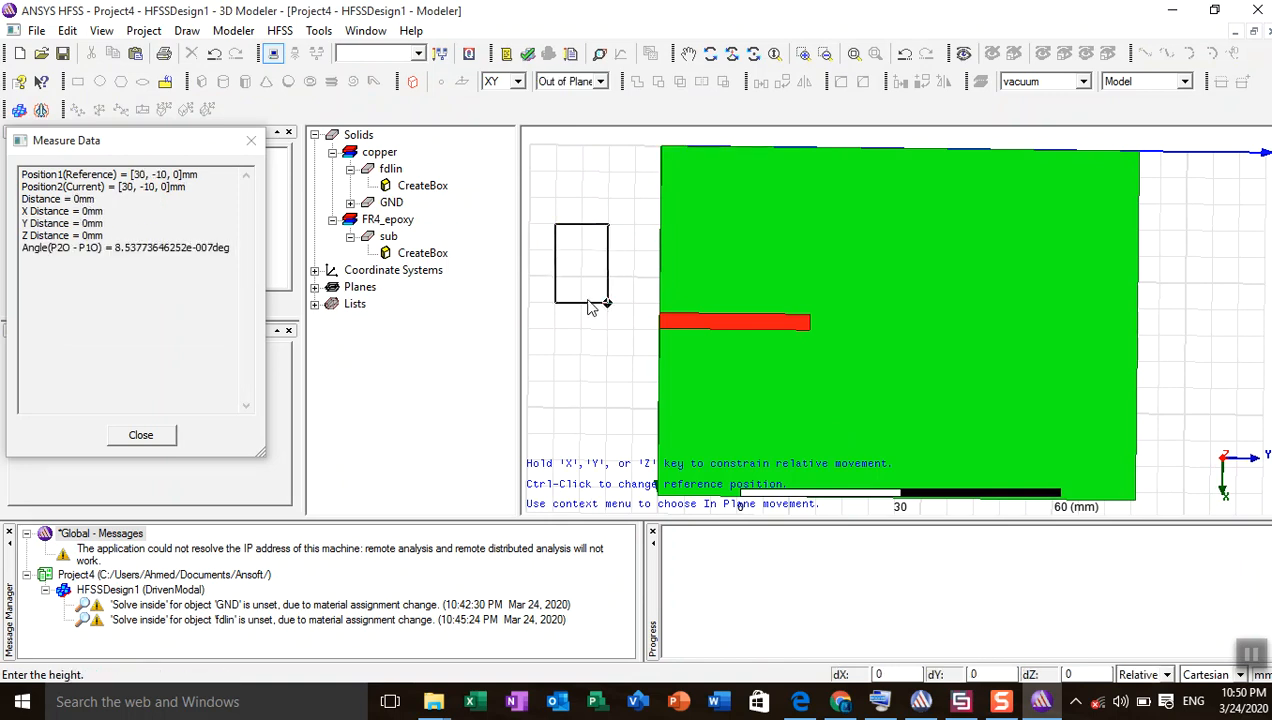
pyautogui.click(605, 350)
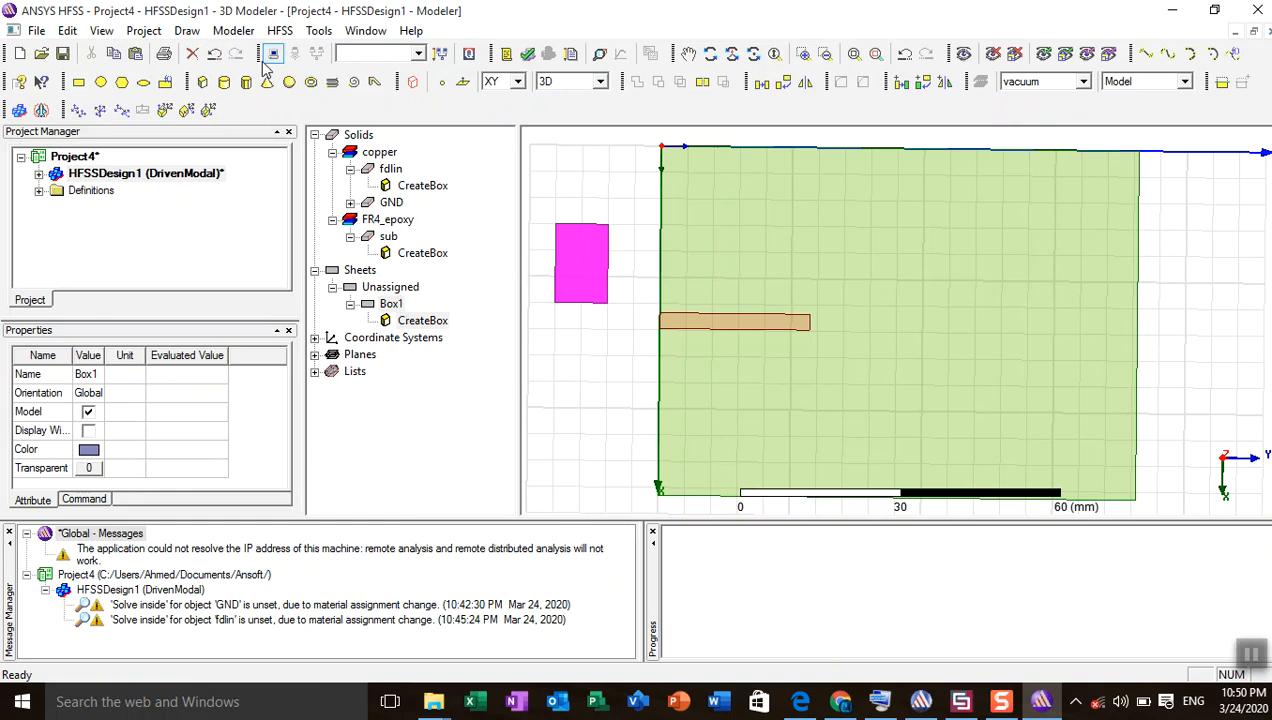
pyautogui.click(389, 304)
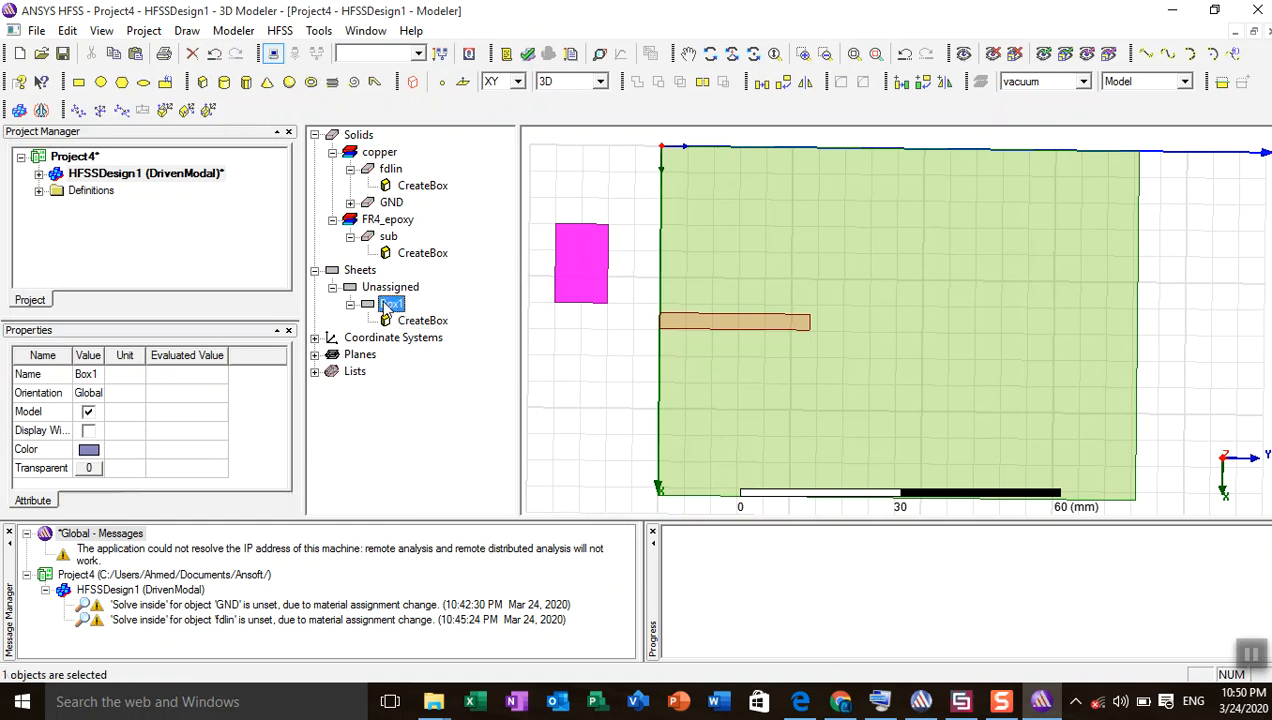
pyautogui.press('Delete')
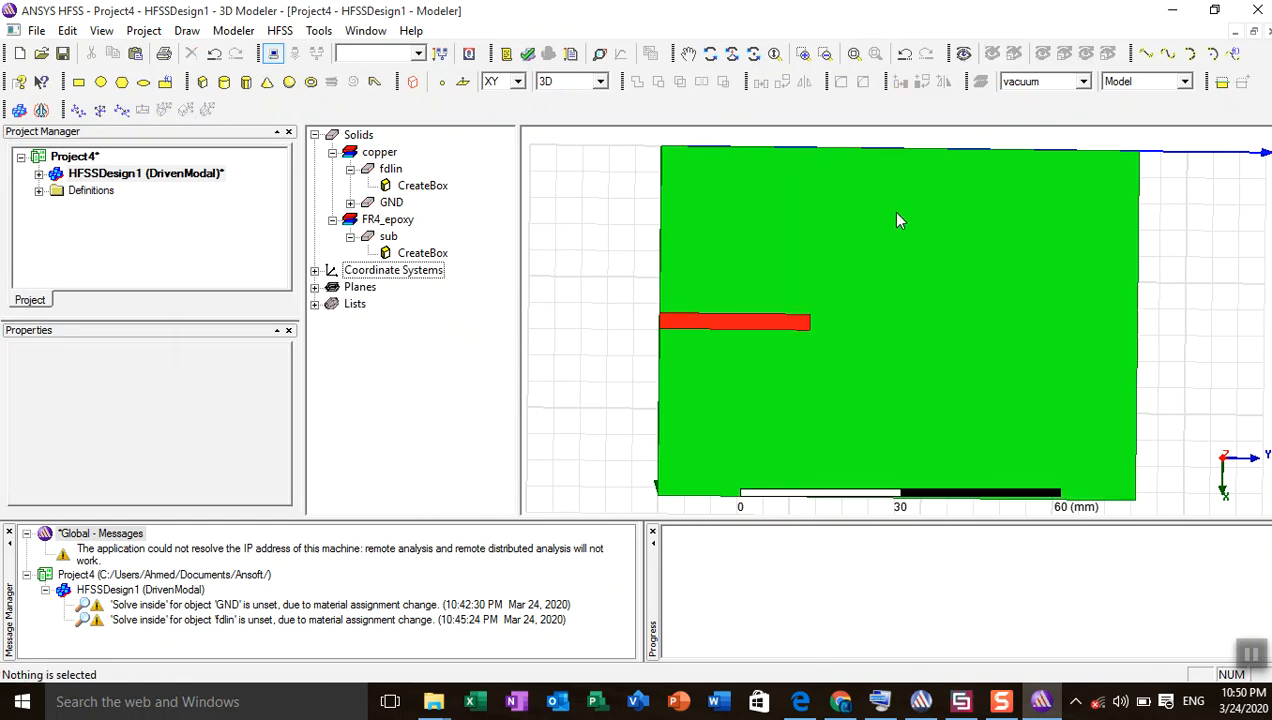
# - Draw a solid box about 20 by 15 mm with a height of -20 mm beside the substrate's feed edge, starting at 20, -25, 0 mm
pyautogui.click(731, 53)
pyautogui.moveTo(654, 153)
pyautogui.mouseDown()
pyautogui.moveTo(690, 178)
pyautogui.moveTo(684, 193)
pyautogui.moveTo(640, 157)
pyautogui.mouseUp()
pyautogui.click(710, 53)
pyautogui.moveTo(840, 231); pyautogui.dragTo(784, 247)
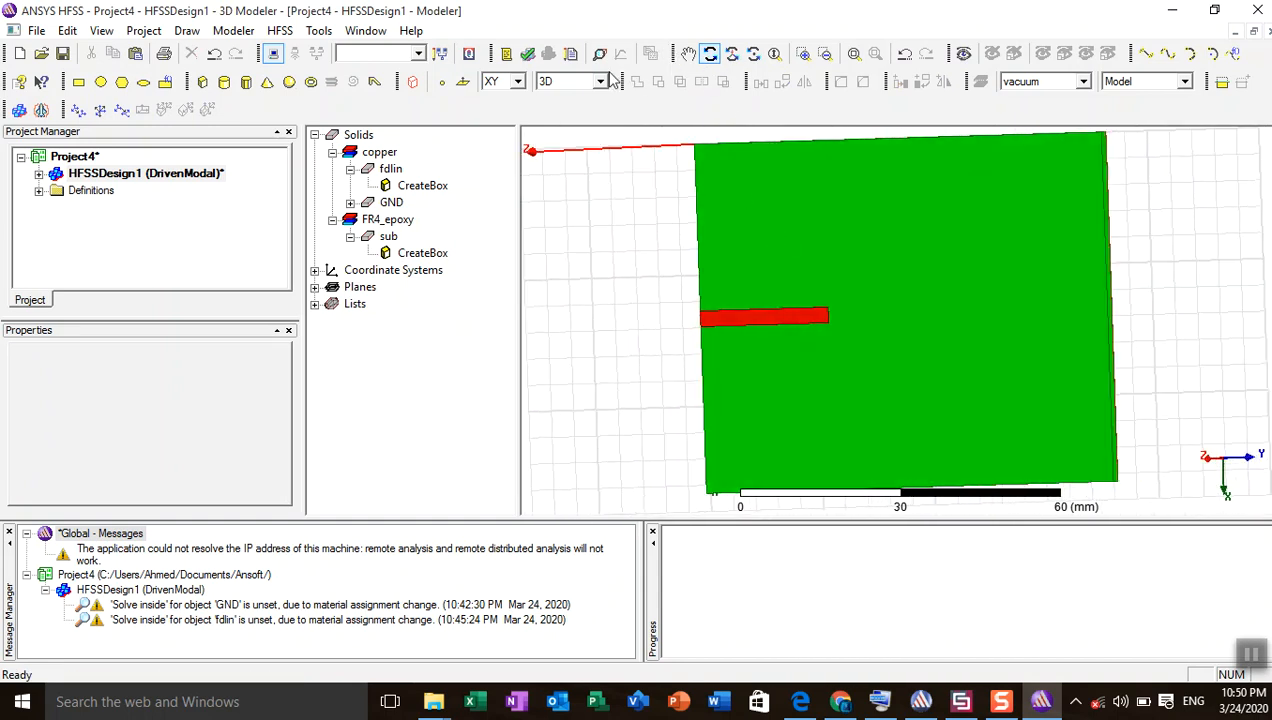
pyautogui.click(200, 82)
pyautogui.click(588, 254)
pyautogui.click(659, 360)
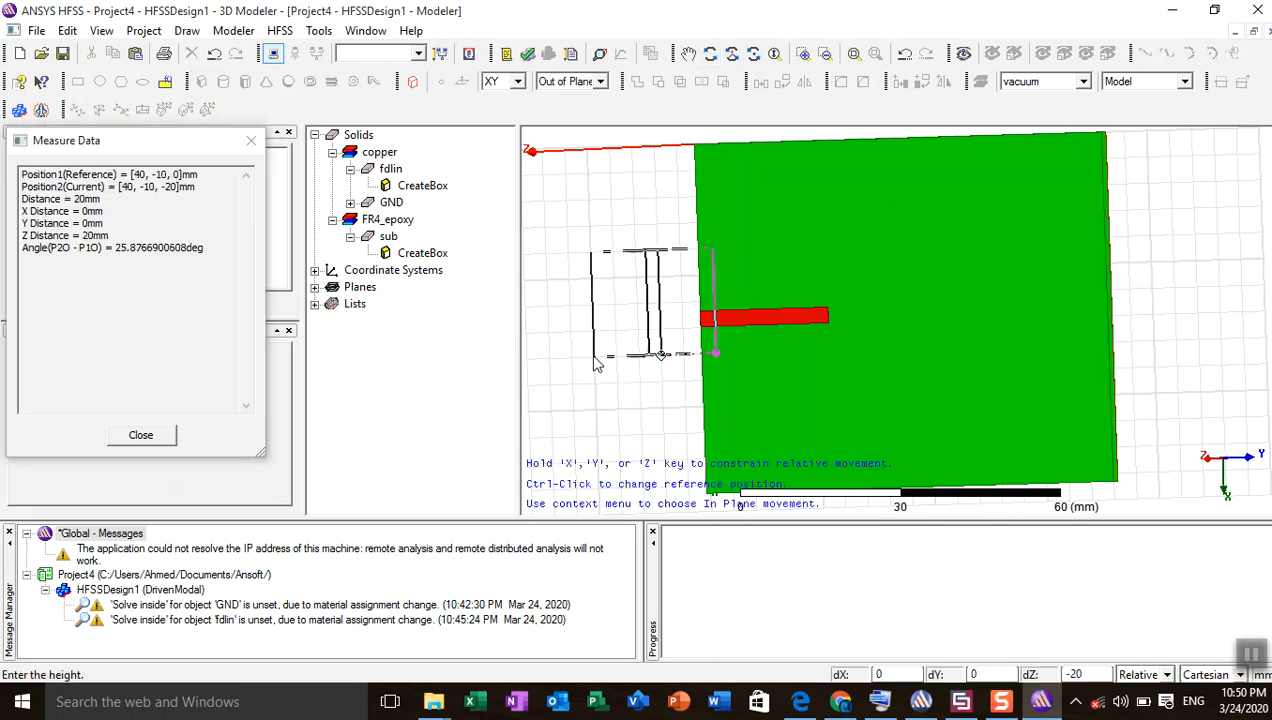
pyautogui.click(598, 364)
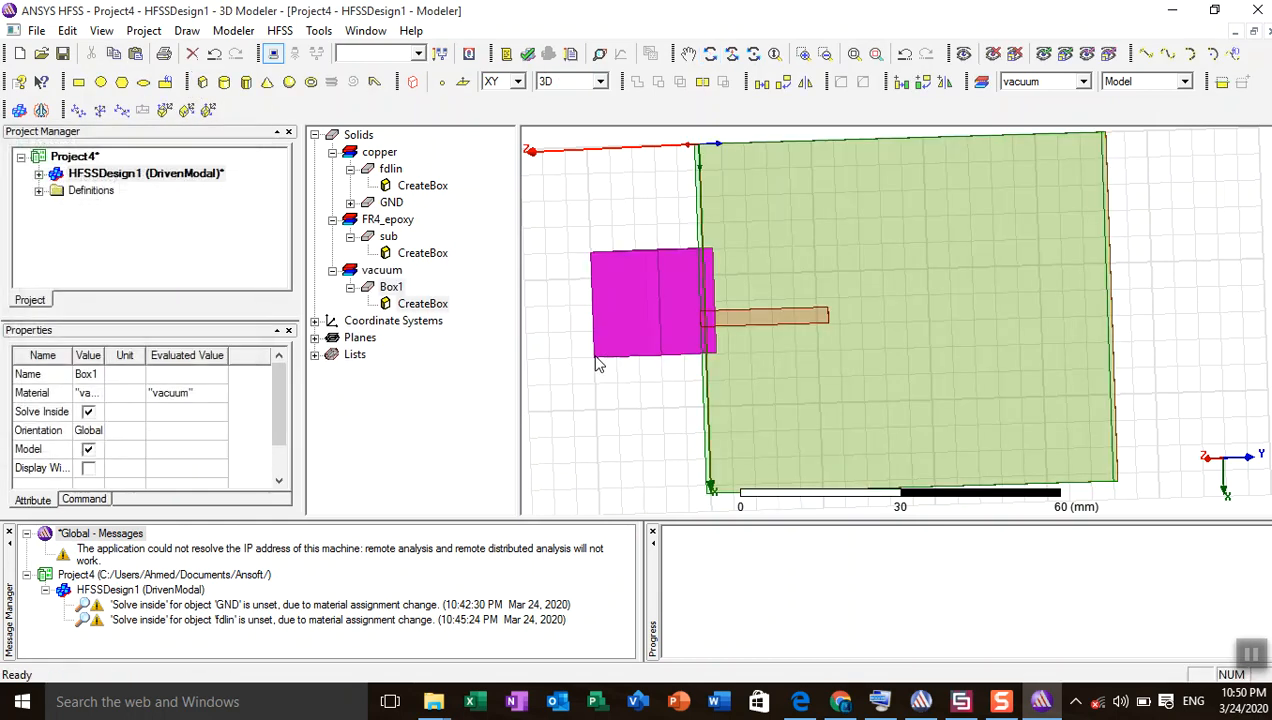
# - Rename the new box as patch and assign copper as its material
pyautogui.doubleClick(386, 288)
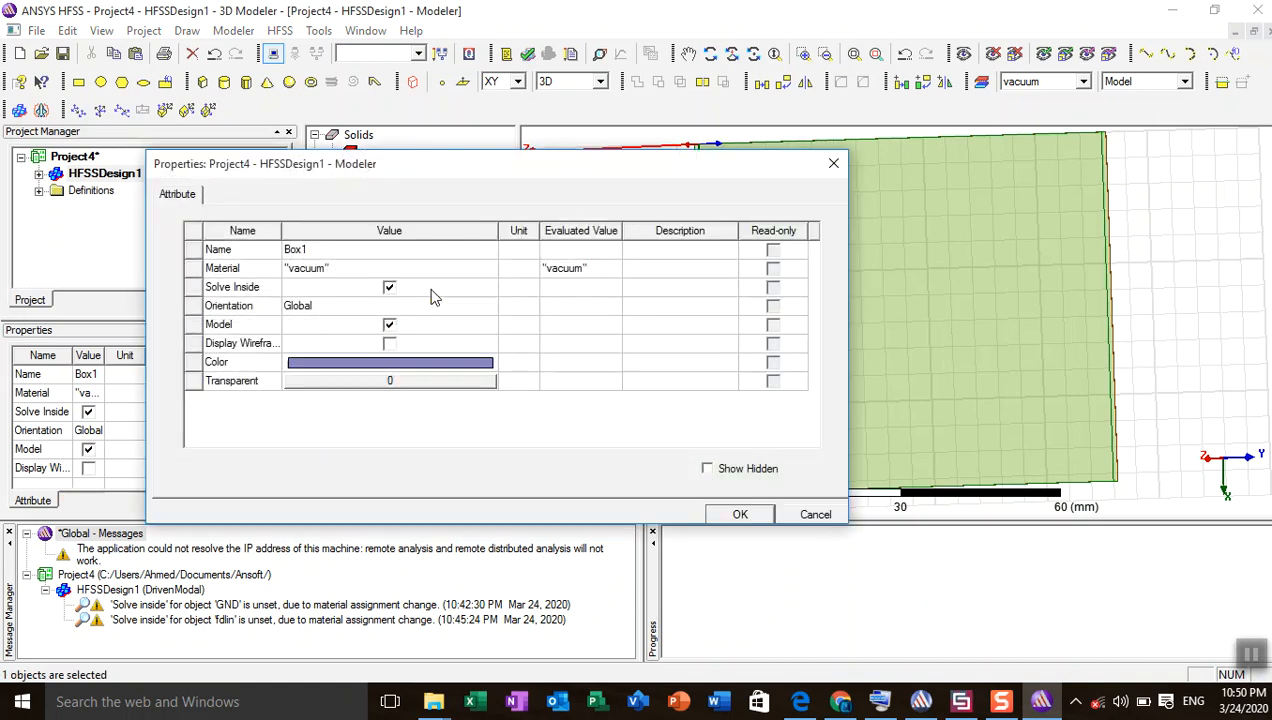
pyautogui.doubleClick(329, 248)
pyautogui.write('patch')
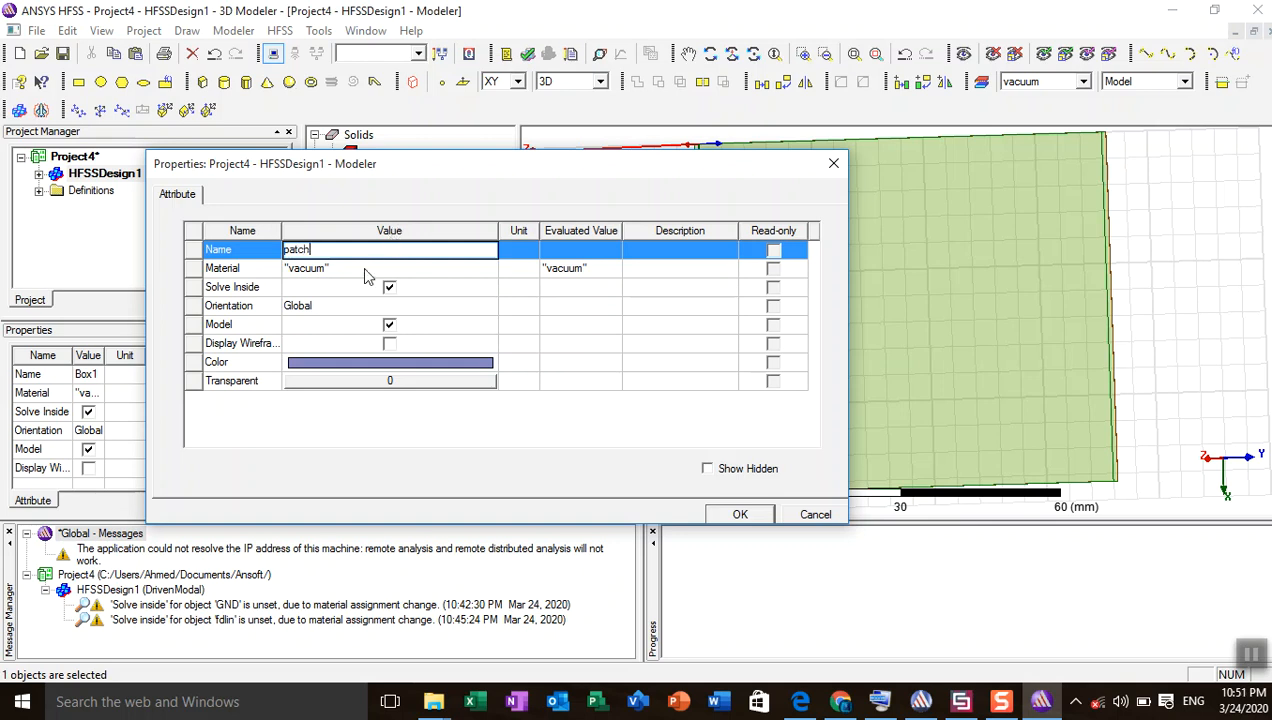
pyautogui.click(365, 270)
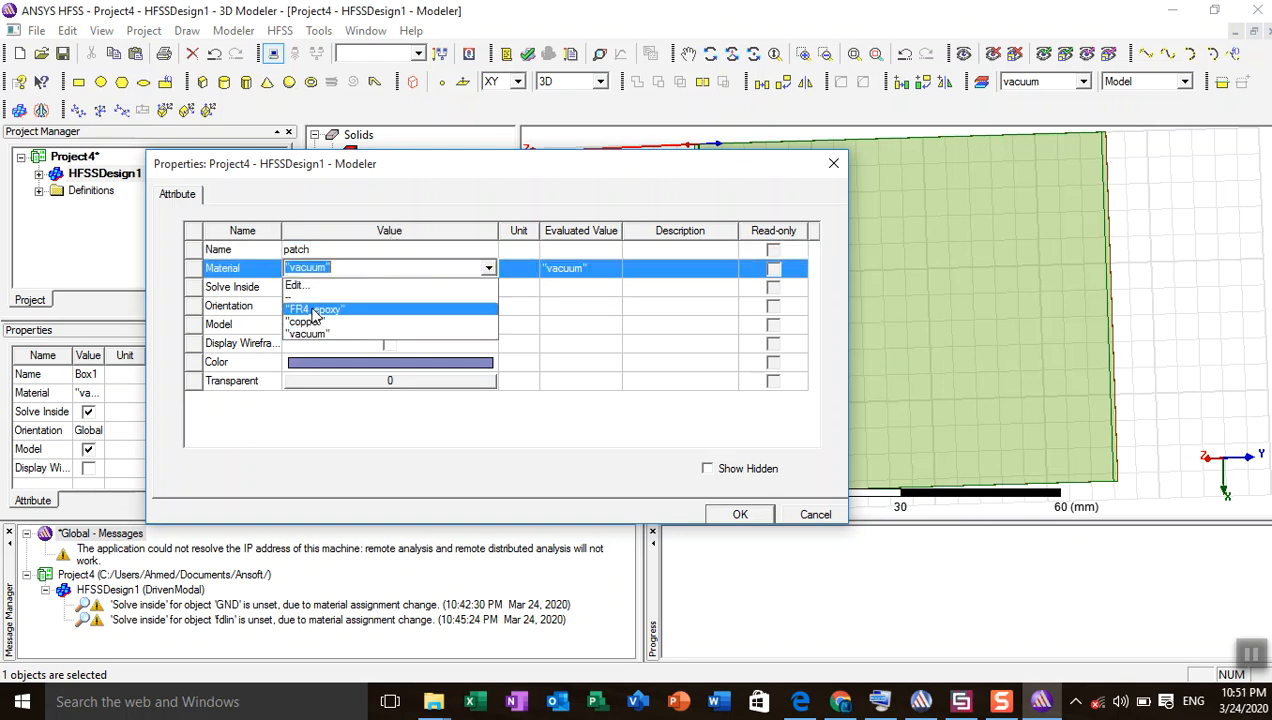
pyautogui.click(310, 321)
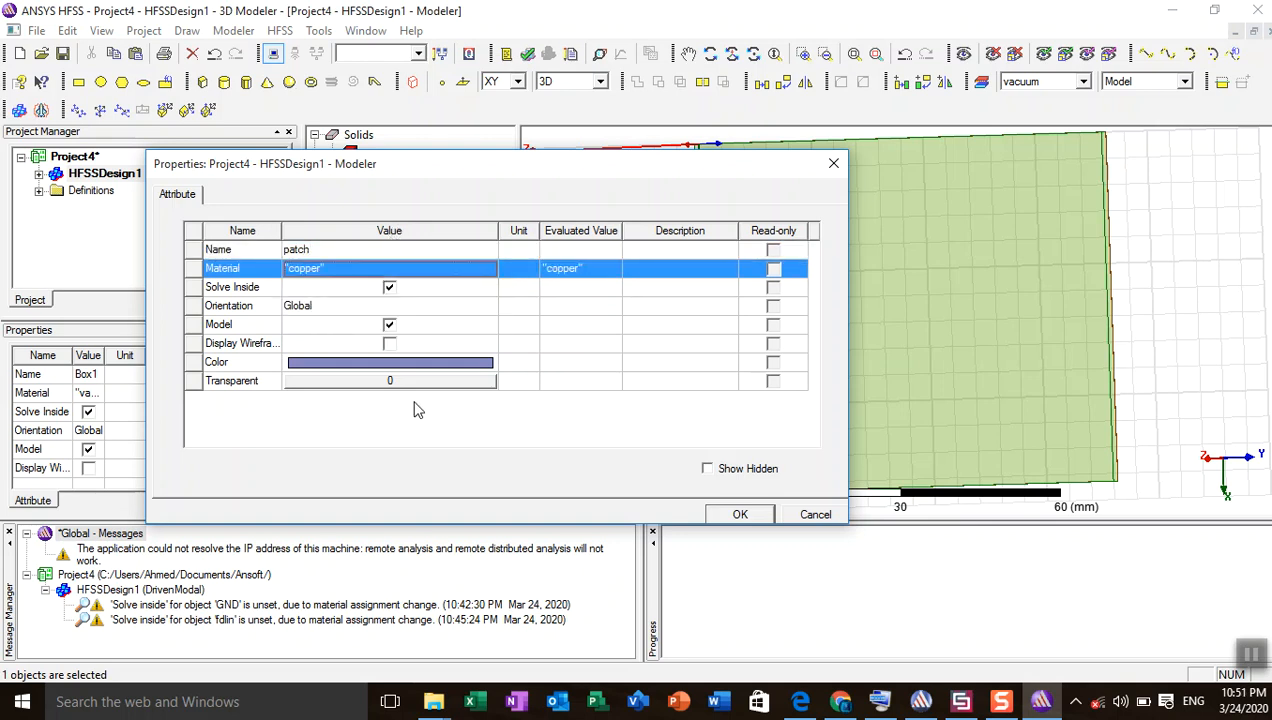
# - Set the patch's color to red and apply its attributes
pyautogui.click(347, 360)
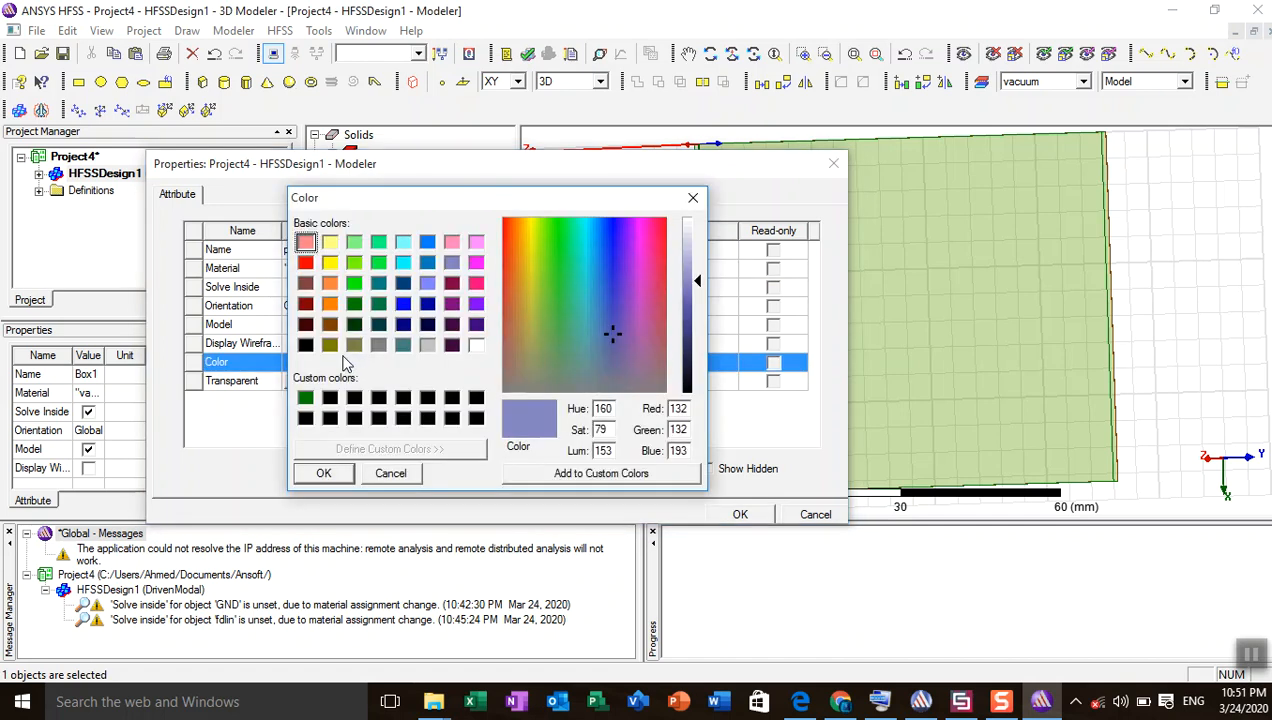
pyautogui.click(305, 263)
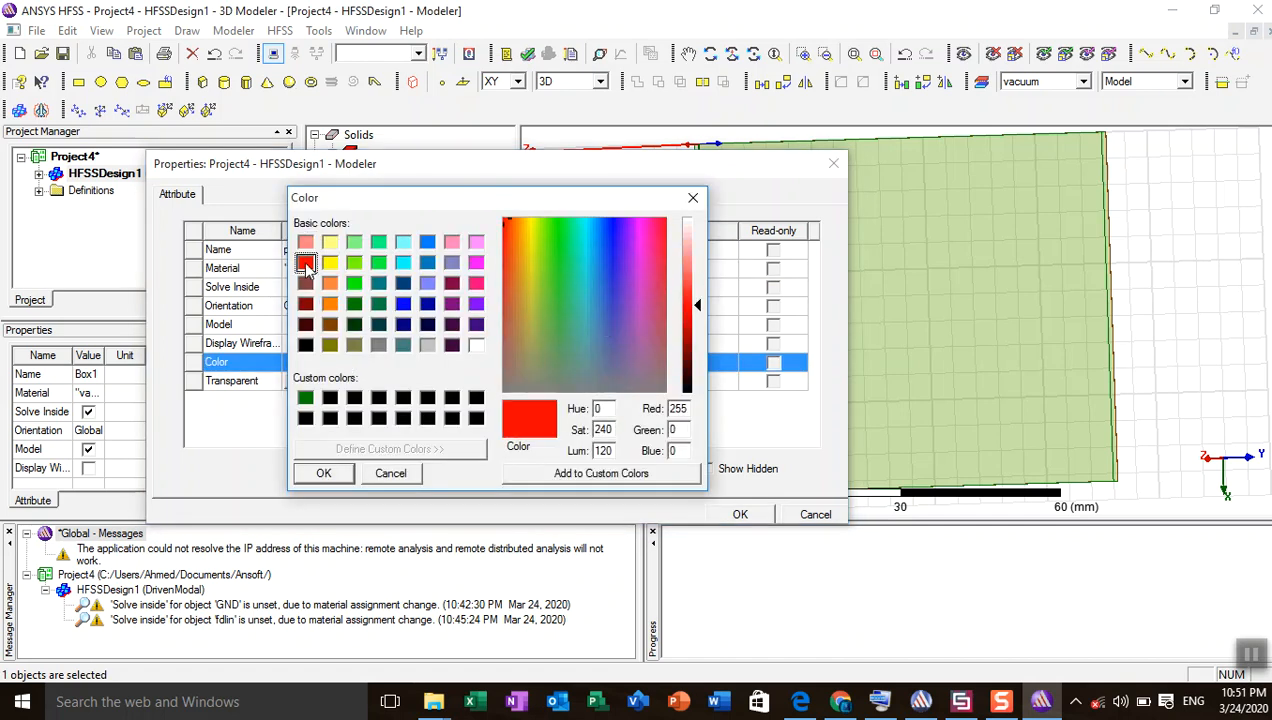
pyautogui.click(321, 474)
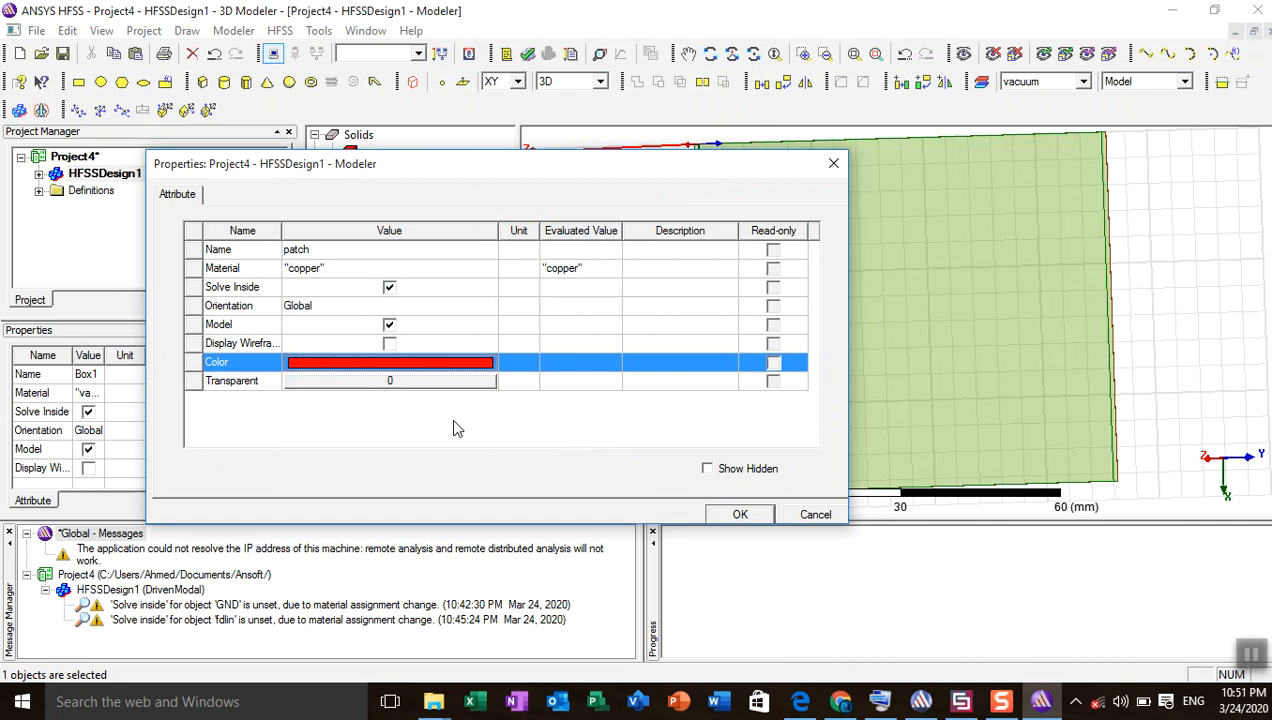
pyautogui.click(740, 515)
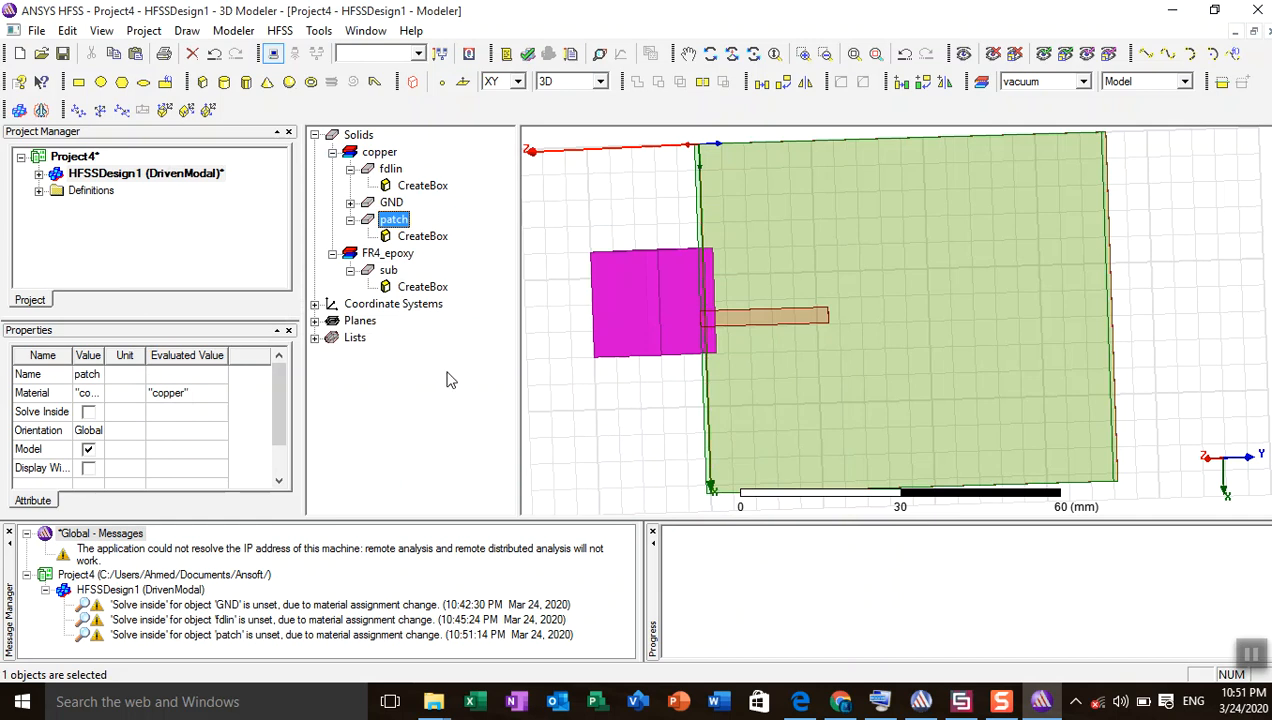
# - Open the patch's box dimensions and set the X coordinate of its position to wg/2-wp/2
pyautogui.doubleClick(423, 238)
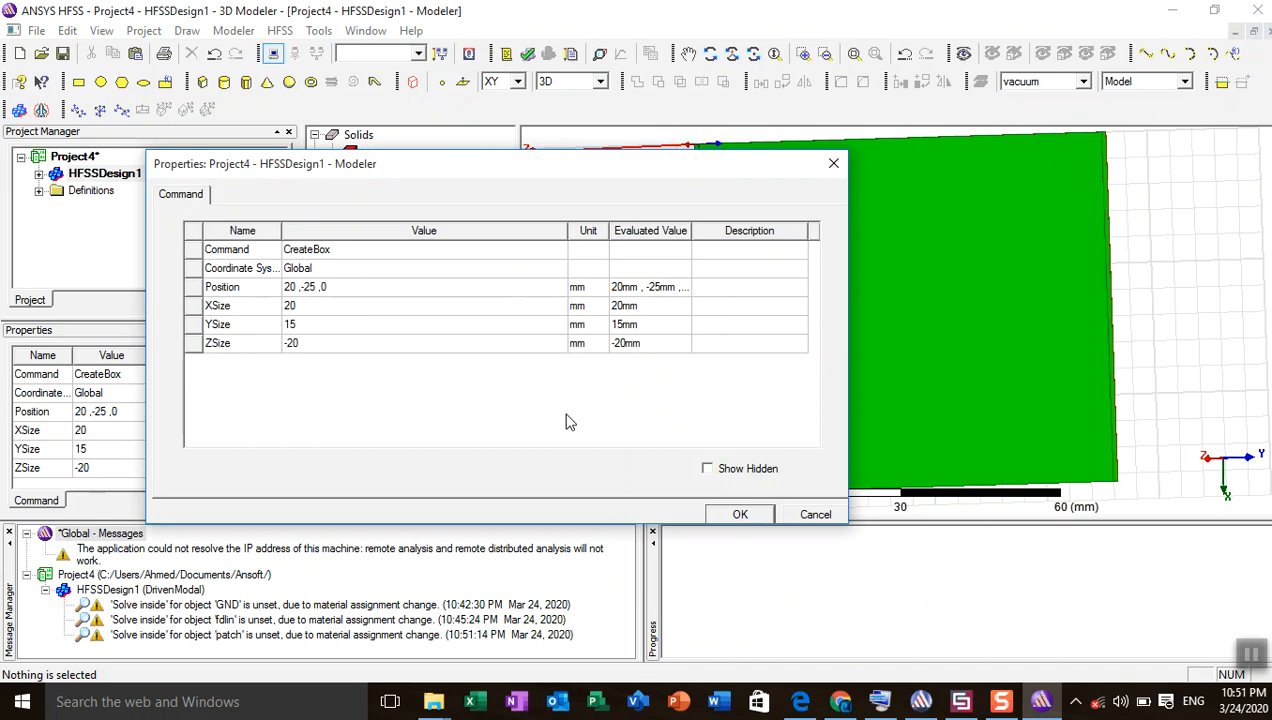
pyautogui.moveTo(490, 170); pyautogui.dragTo(616, 196)
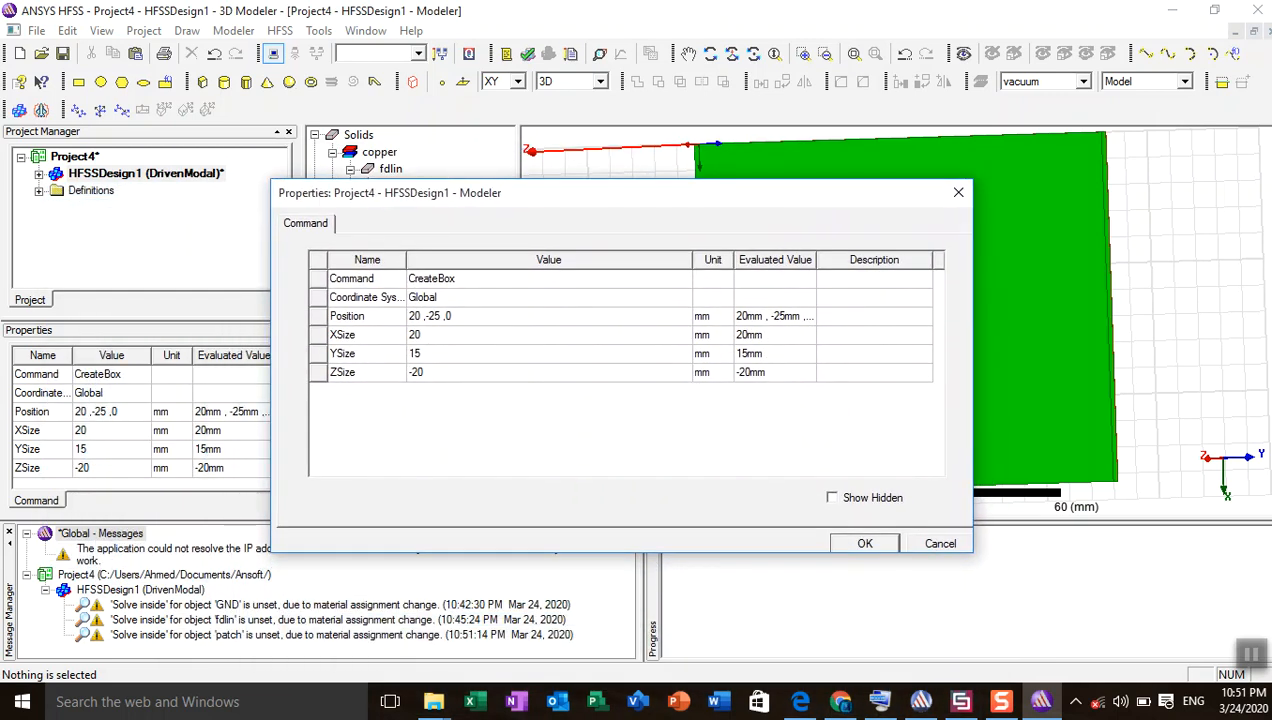
pyautogui.click(424, 320)
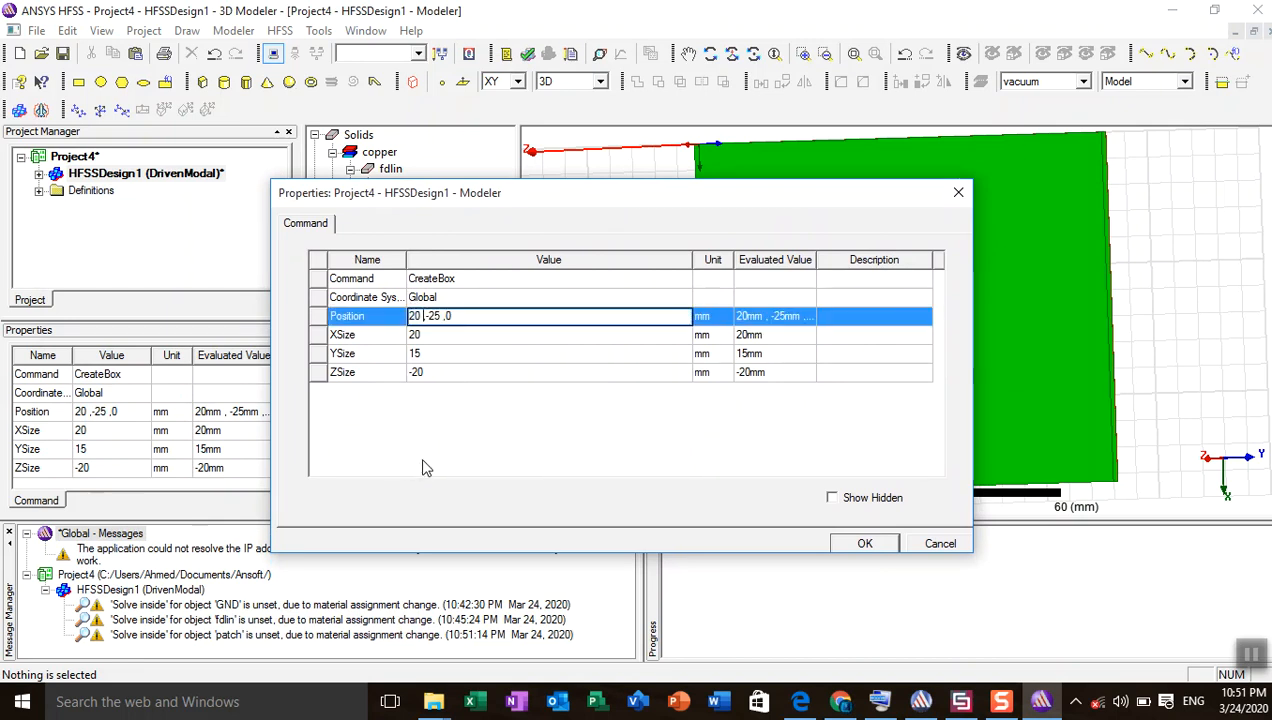
pyautogui.press('Delete')
pyautogui.press('Delete')
pyautogui.press('Delete')
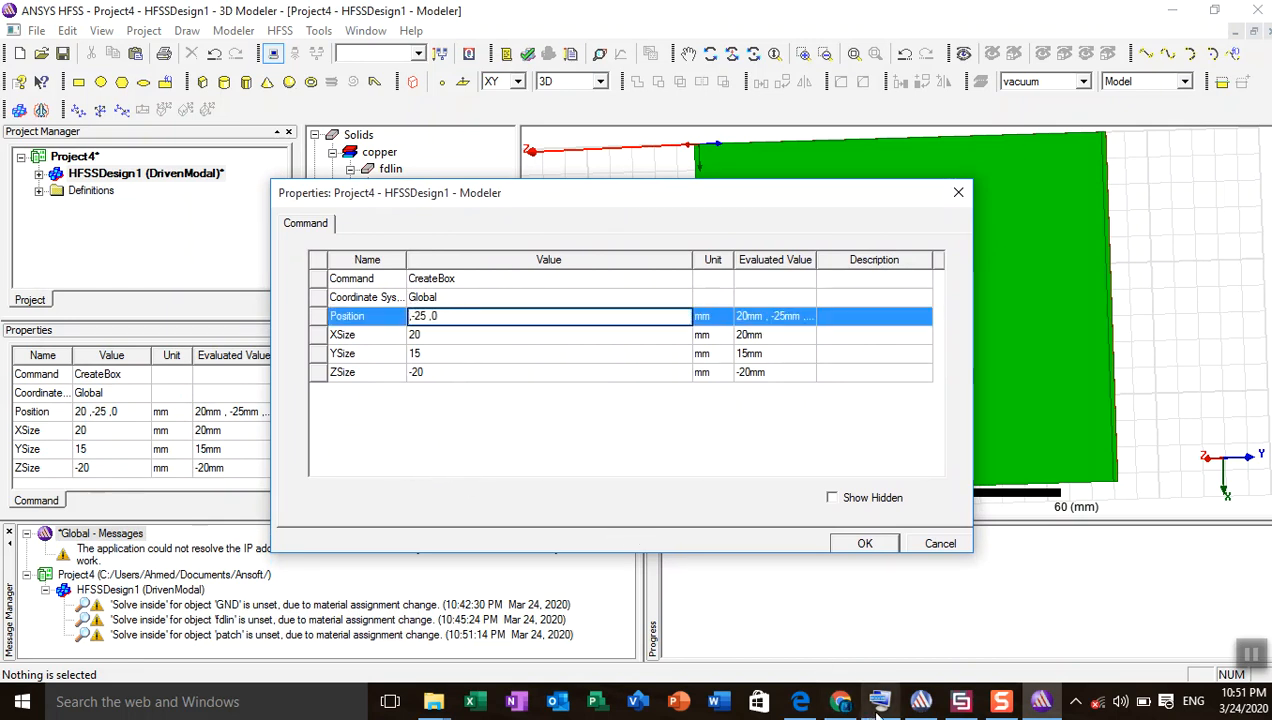
pyautogui.click(879, 712)
pyautogui.click(406, 320)
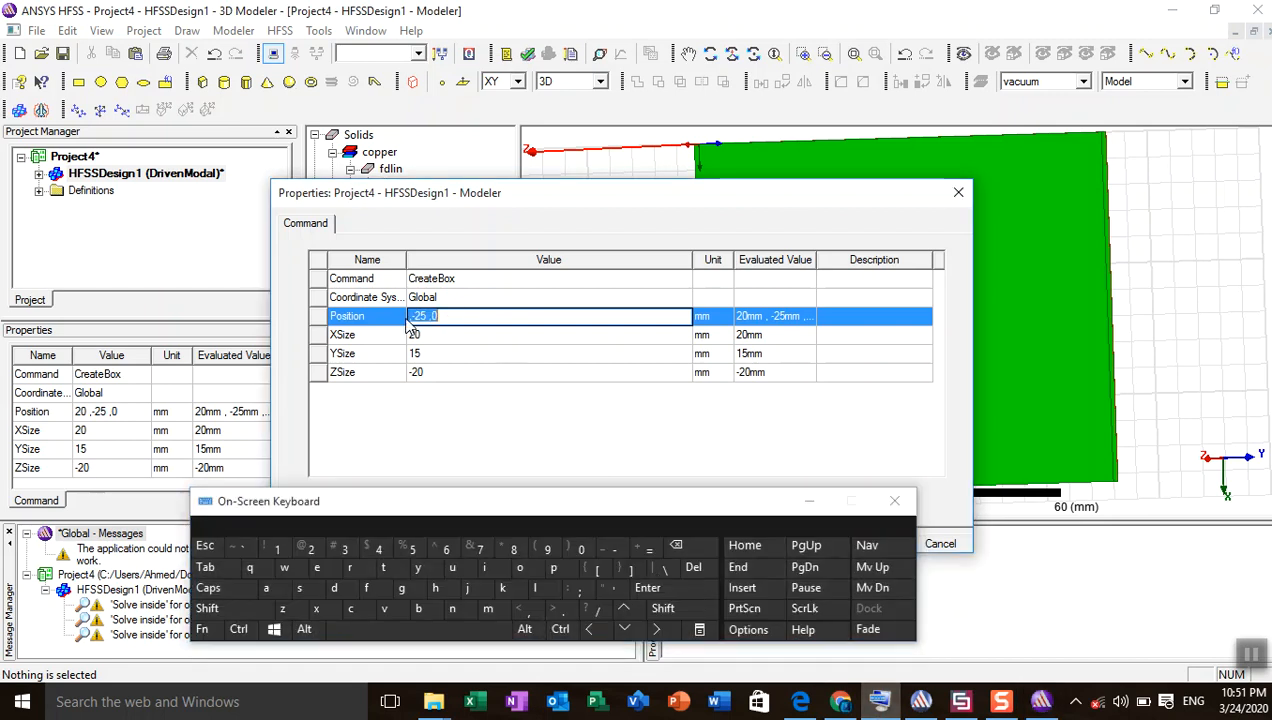
pyautogui.click(409, 318)
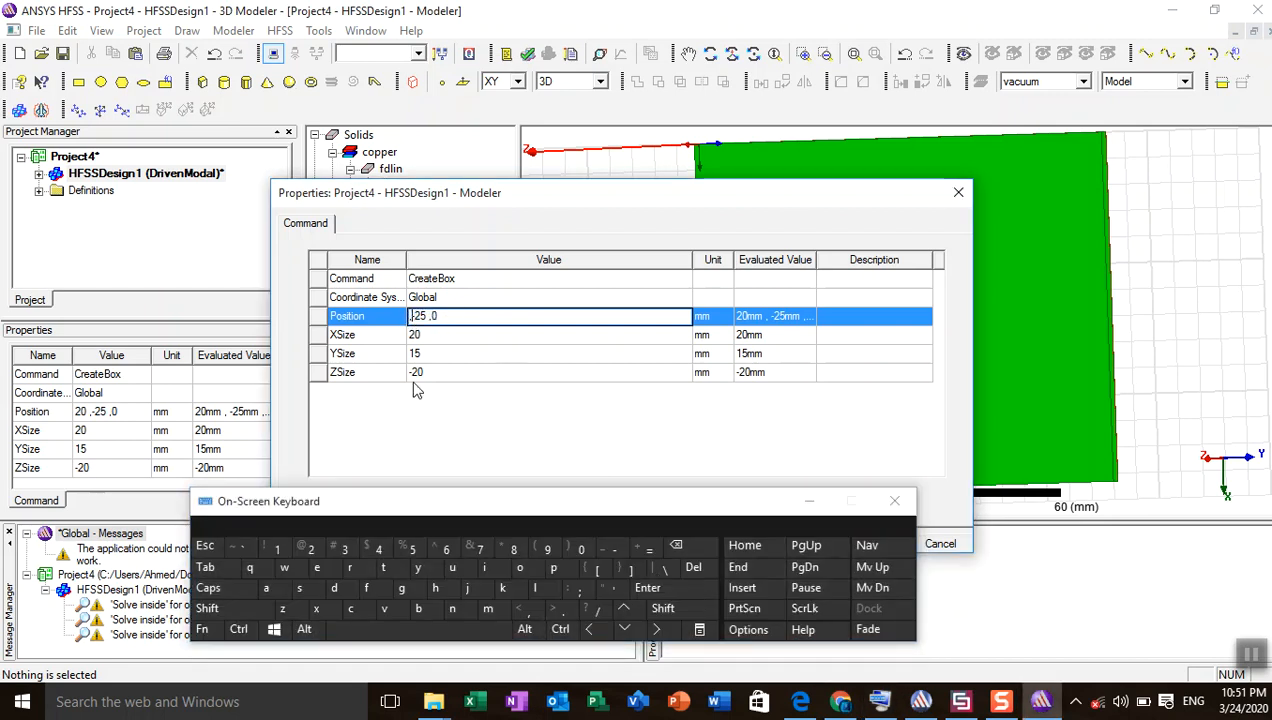
pyautogui.click(284, 567)
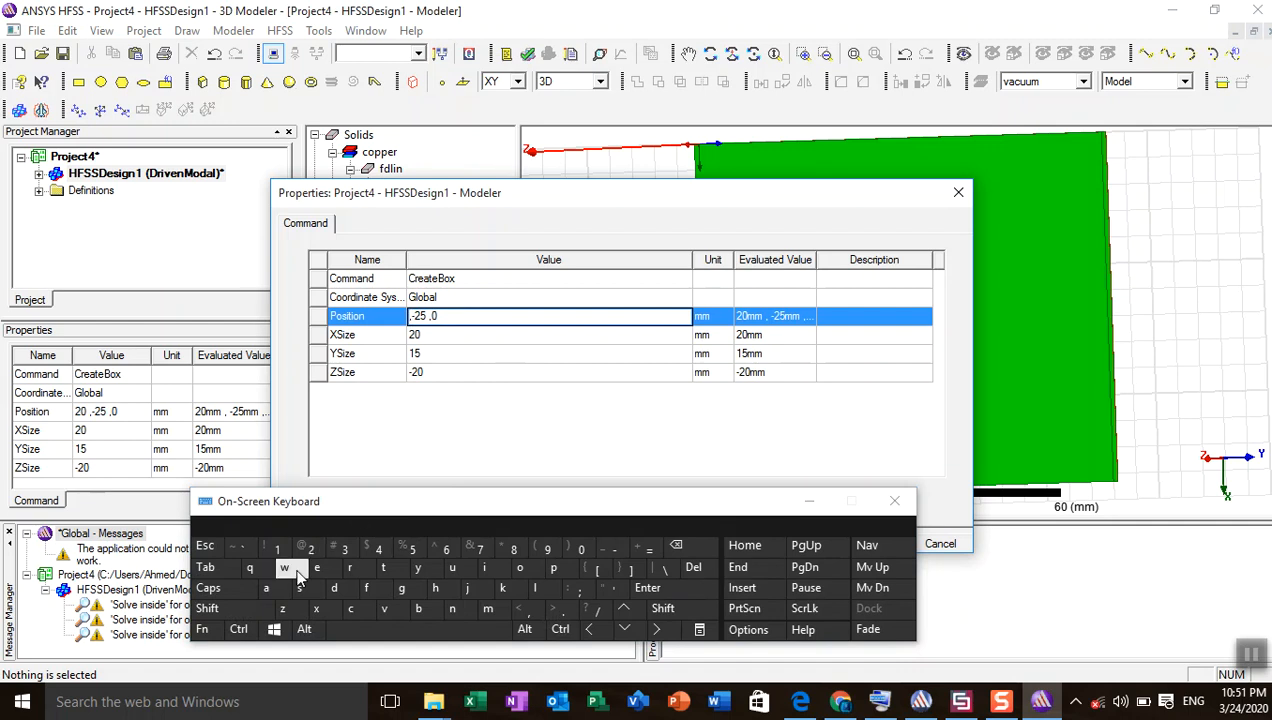
pyautogui.click(403, 591)
pyautogui.write('/2')
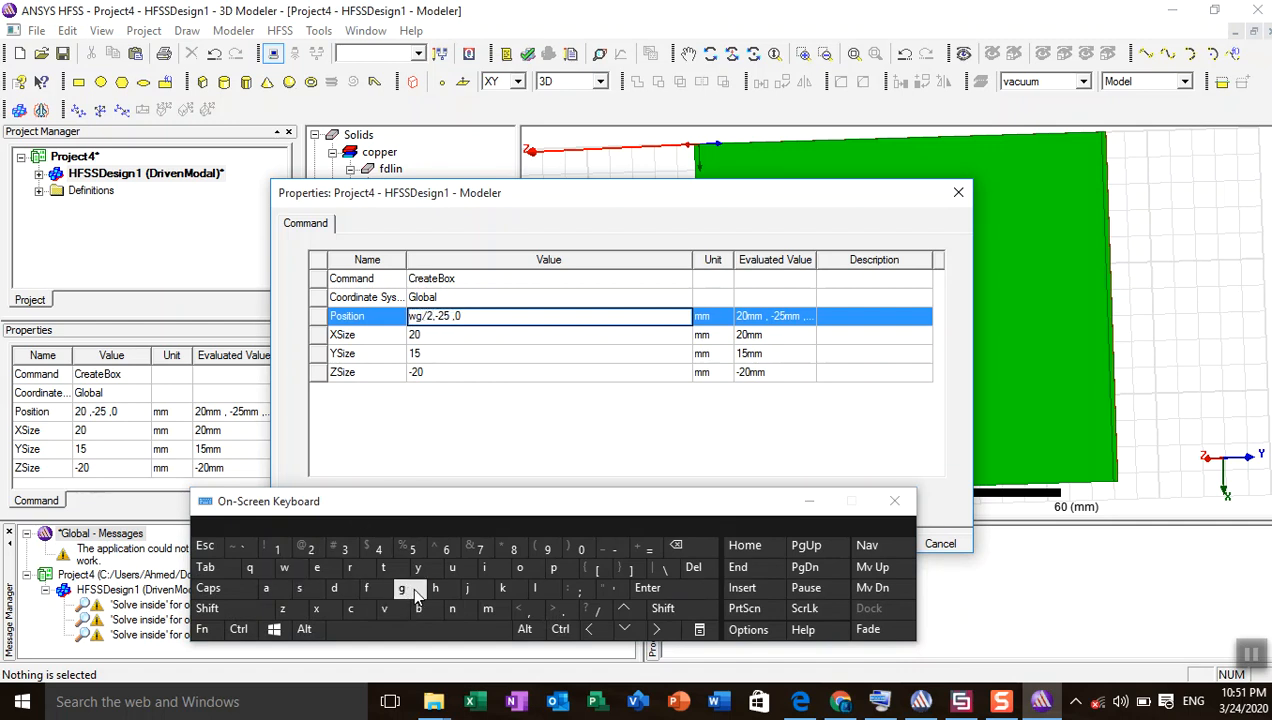
pyautogui.click(614, 549)
pyautogui.click(284, 567)
pyautogui.click(553, 567)
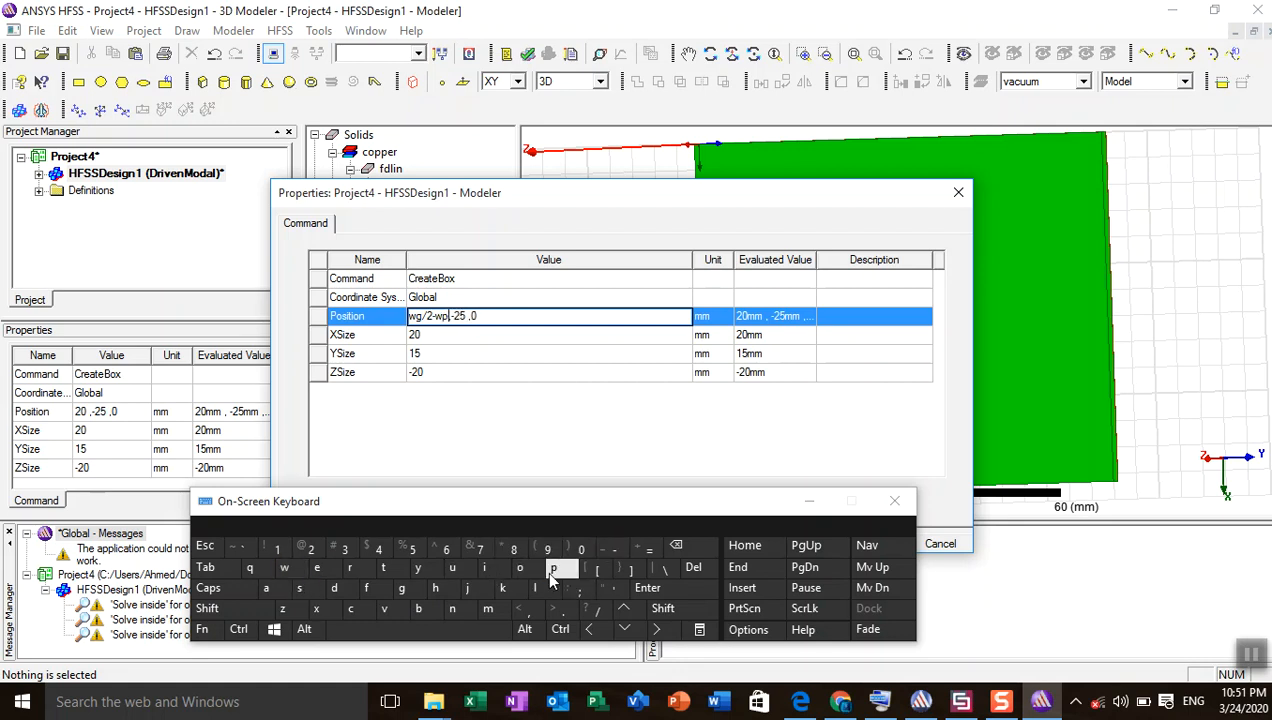
pyautogui.click(588, 614)
pyautogui.click(320, 556)
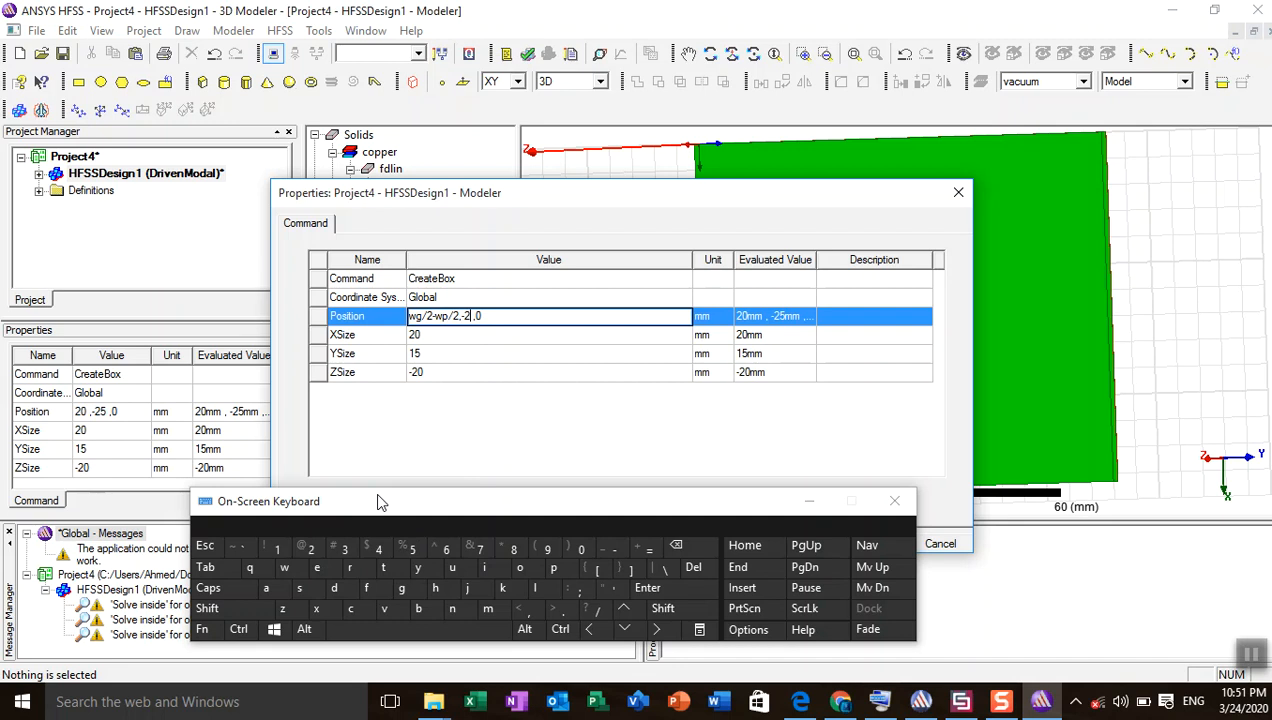
# - Set the patch position's Y coordinate to lf and Z coordinate to hs+ht, and commit the position expression
pyautogui.press('BackSpace')
pyautogui.doubleClick(487, 319)
pyautogui.press('BackSpace')
pyautogui.press('shift')
pyautogui.write('h')
pyautogui.click(433, 350)
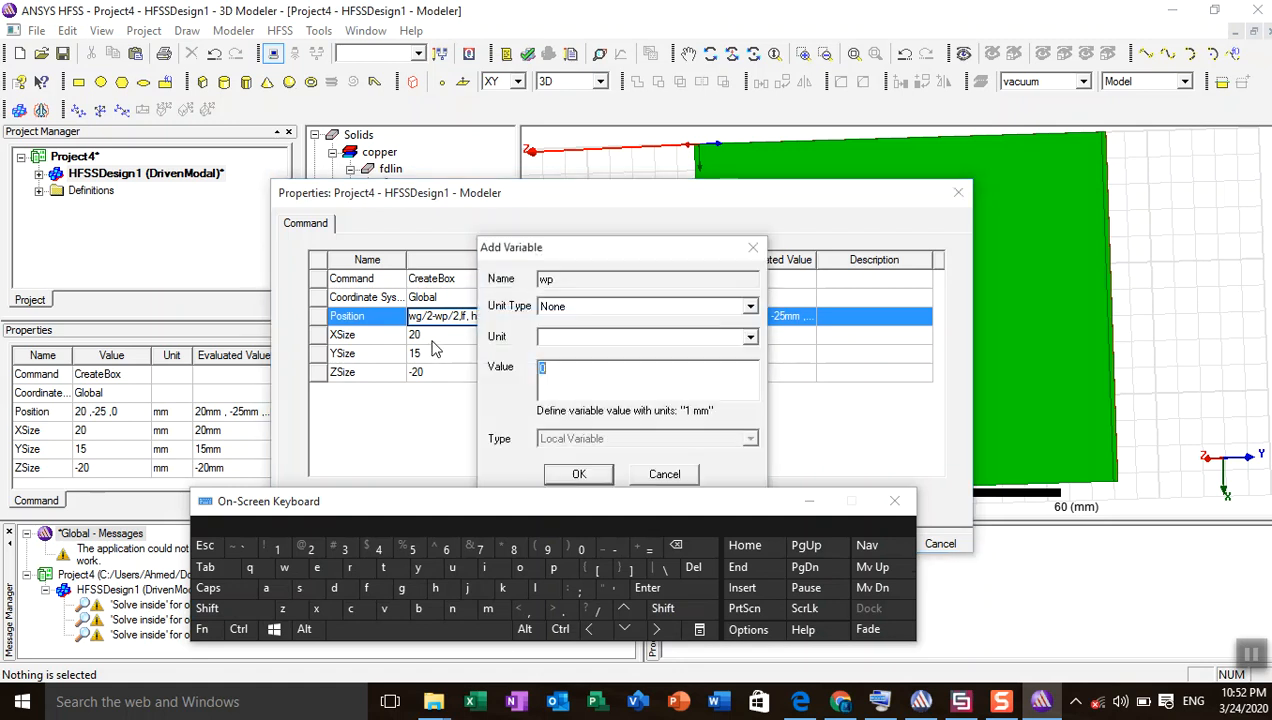
# - Look up the patch dimension along x in the Antenna Design Kit and enter 38.04 as wp's value in HFSS
pyautogui.click(921, 701)
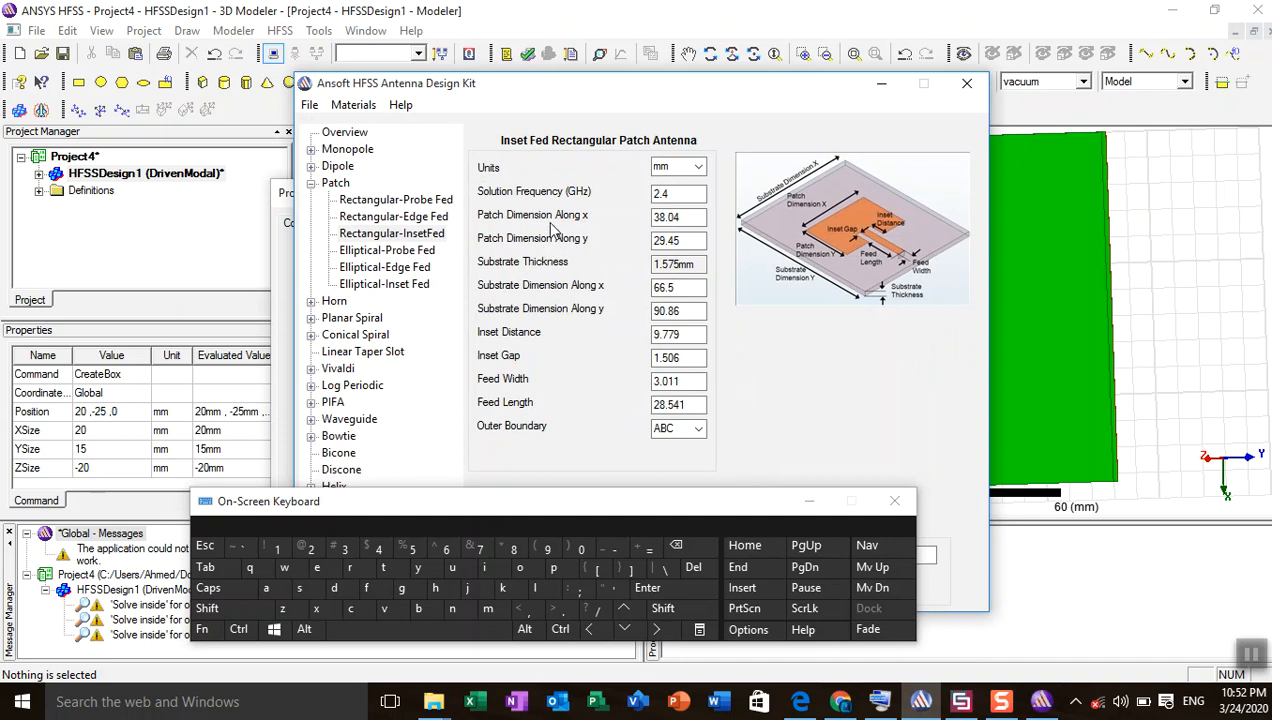
pyautogui.click(845, 703)
pyautogui.click(845, 703)
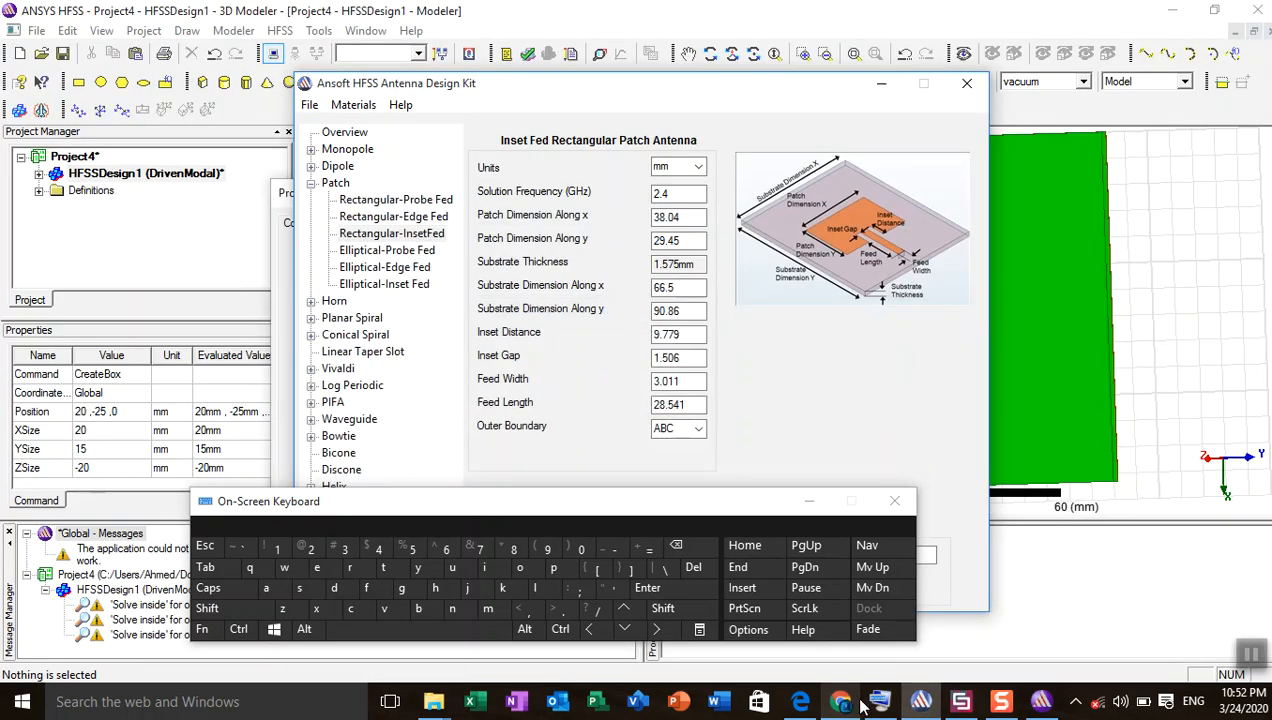
pyautogui.click(1040, 705)
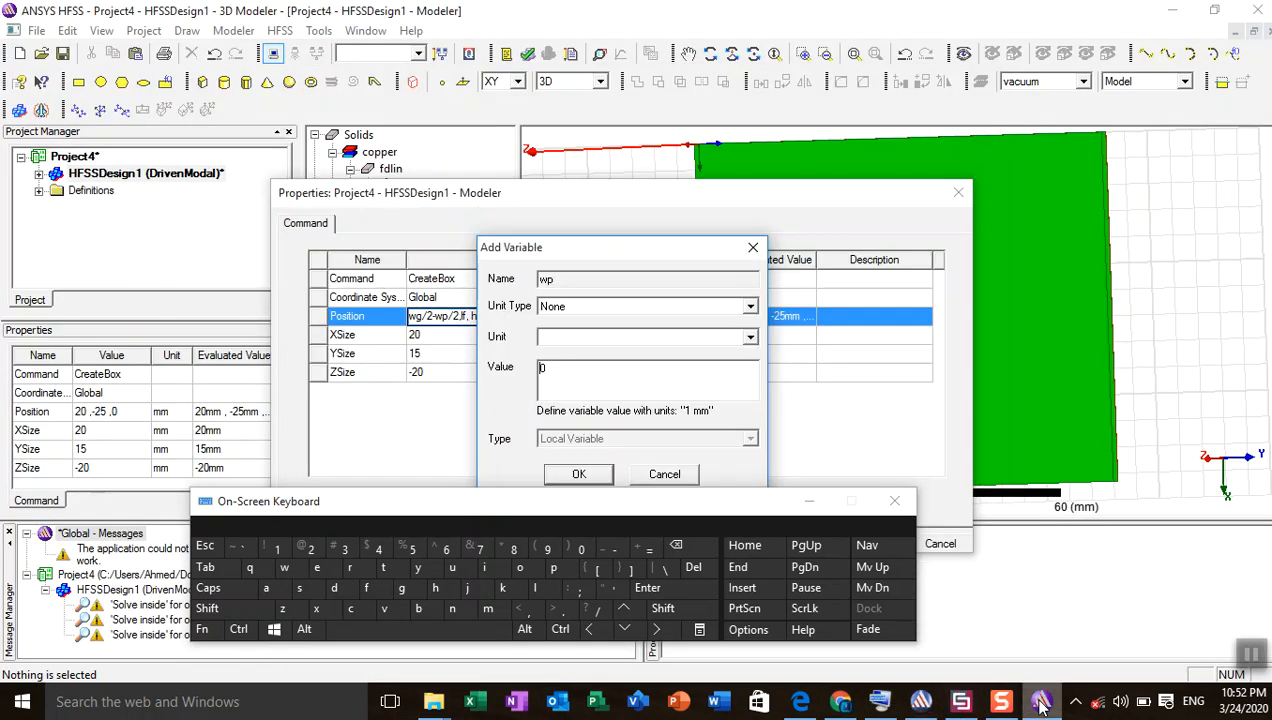
pyautogui.click(344, 549)
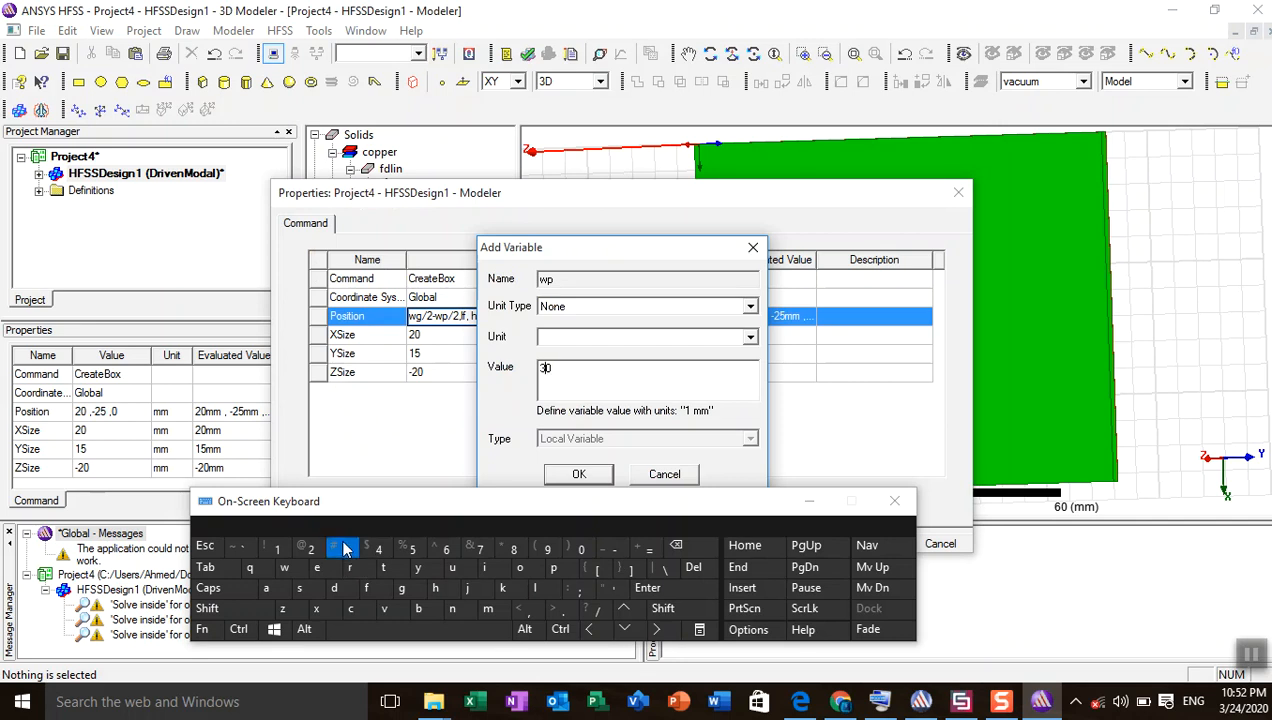
pyautogui.click(513, 549)
pyautogui.click(567, 372)
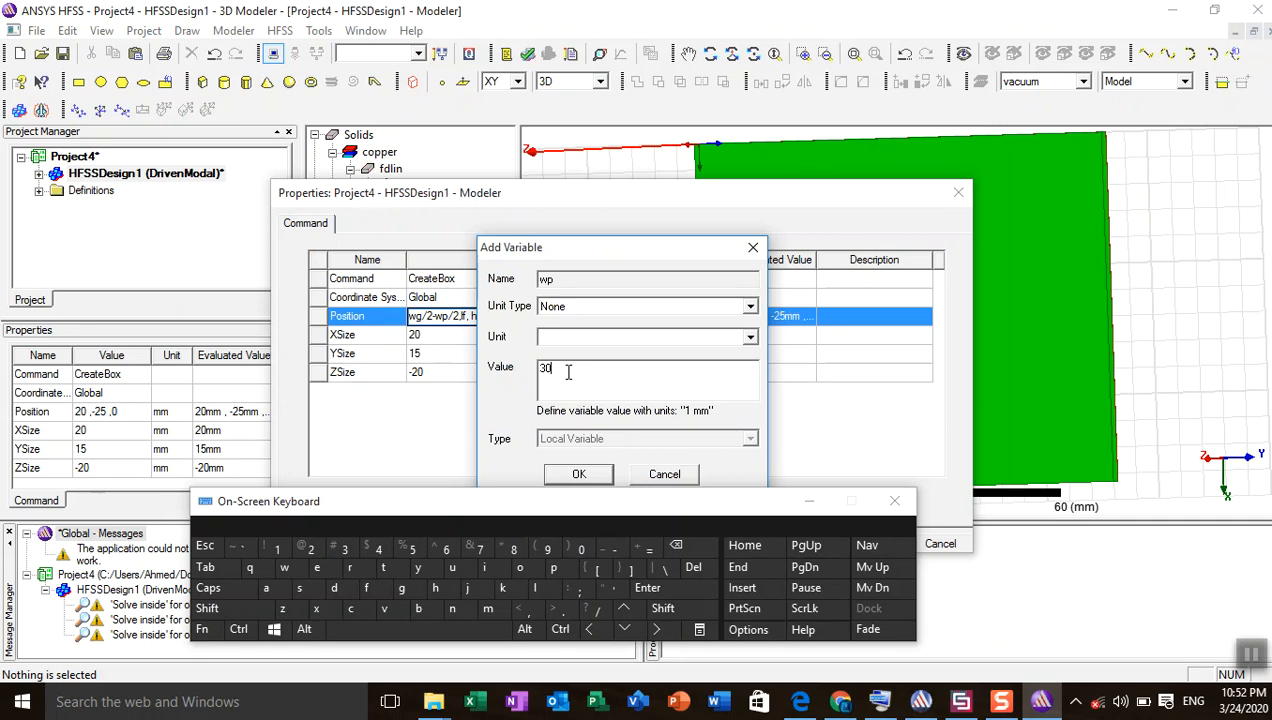
pyautogui.click(370, 550)
# - Try to choose millimetres as the unit of the wp variable
pyautogui.click(750, 337)
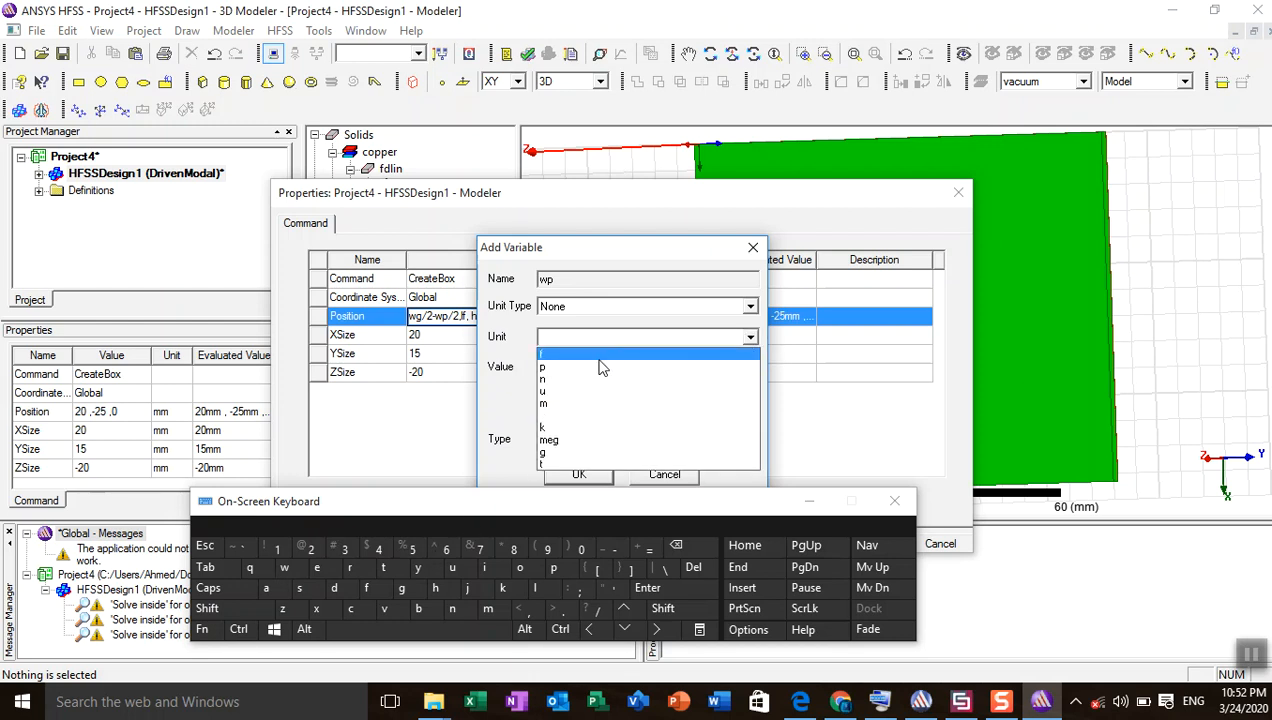
pyautogui.click(556, 343)
pyautogui.click(556, 340)
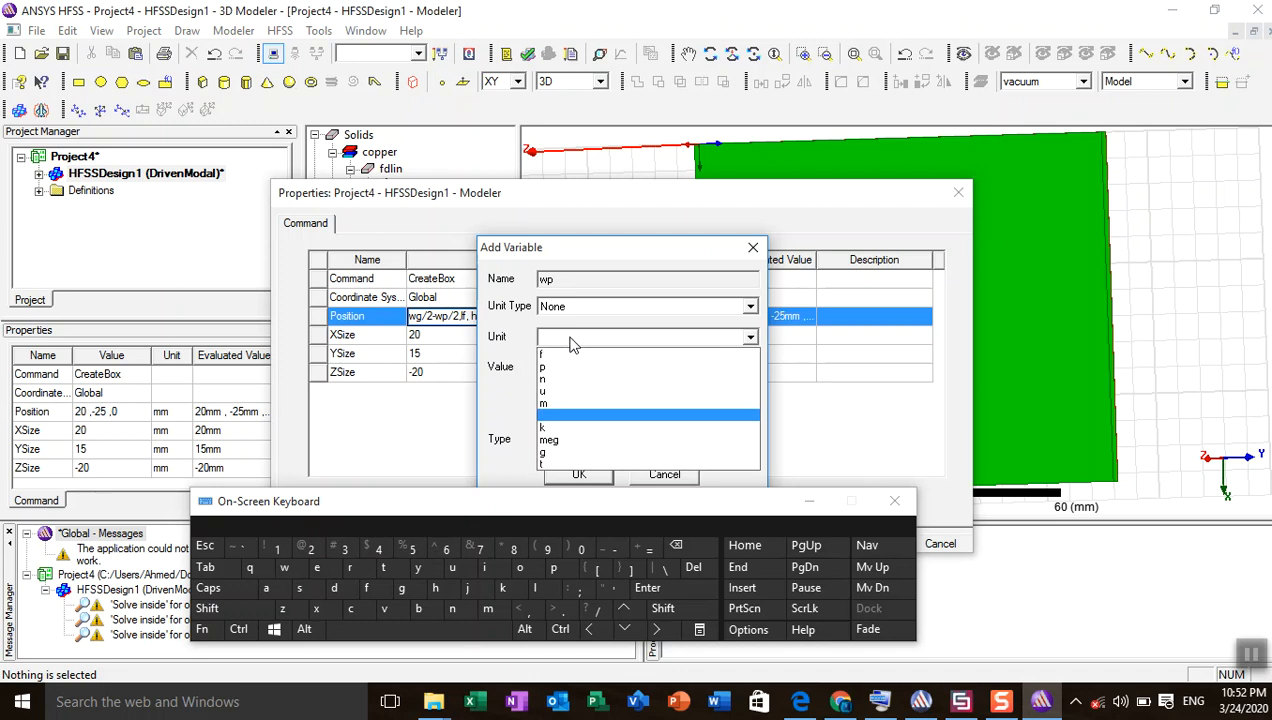
pyautogui.press('m')
pyautogui.press('m')
pyautogui.press('m')
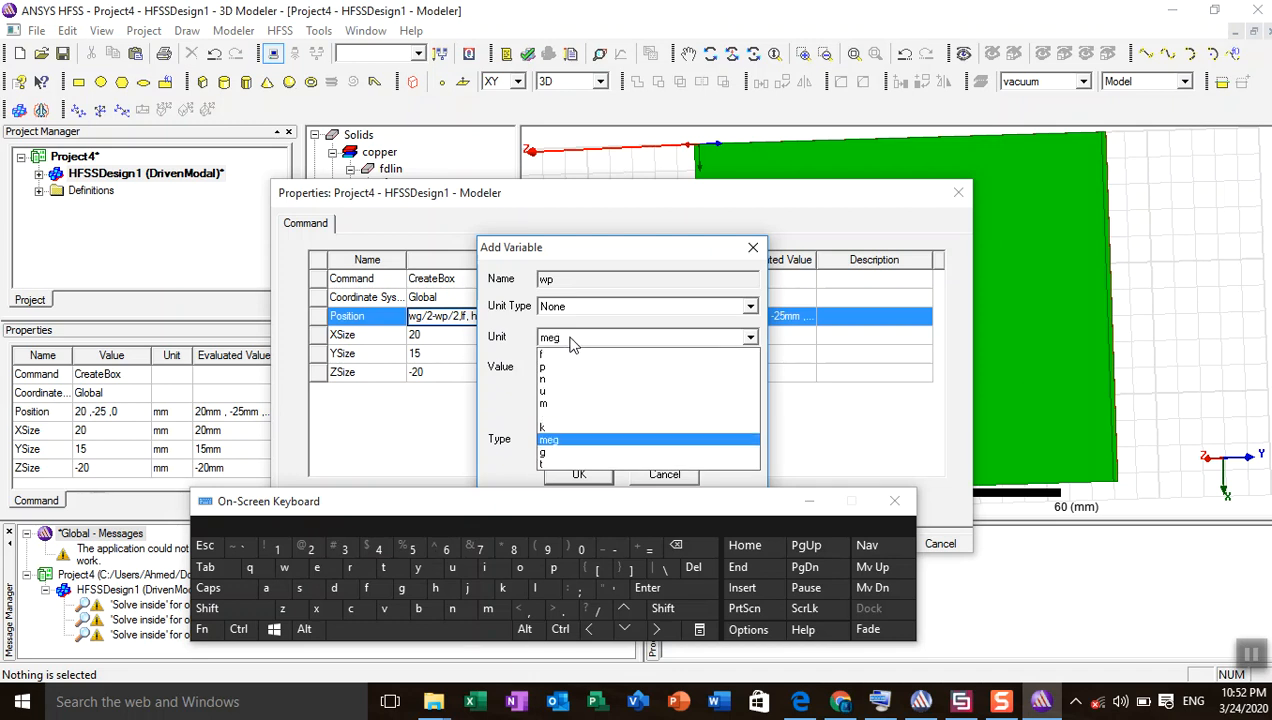
pyautogui.press('m')
pyautogui.click(572, 338)
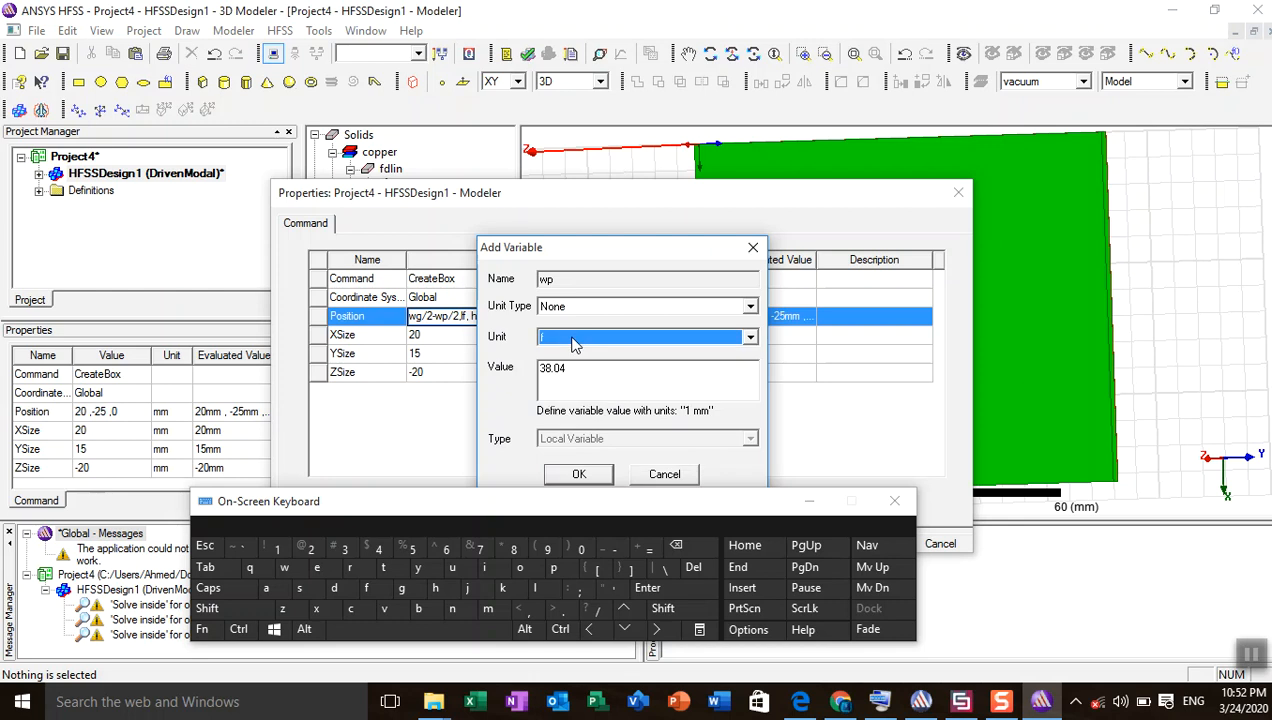
pyautogui.click(575, 338)
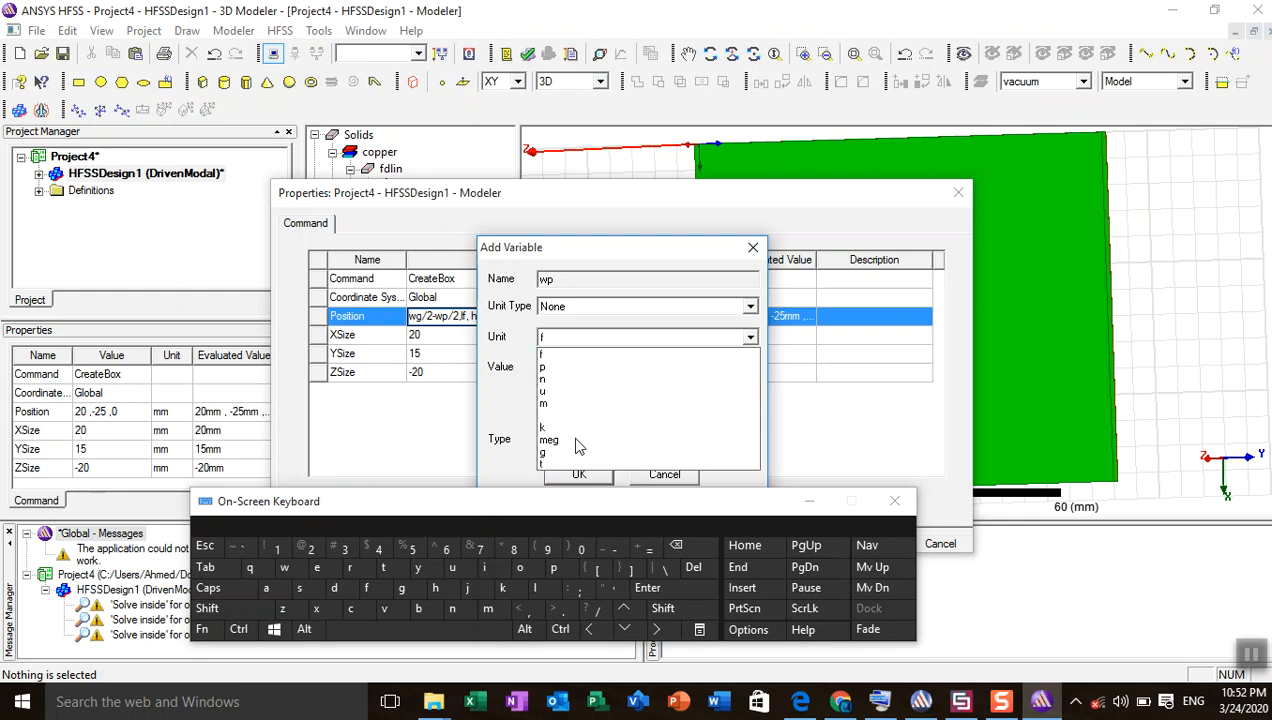
pyautogui.click(558, 416)
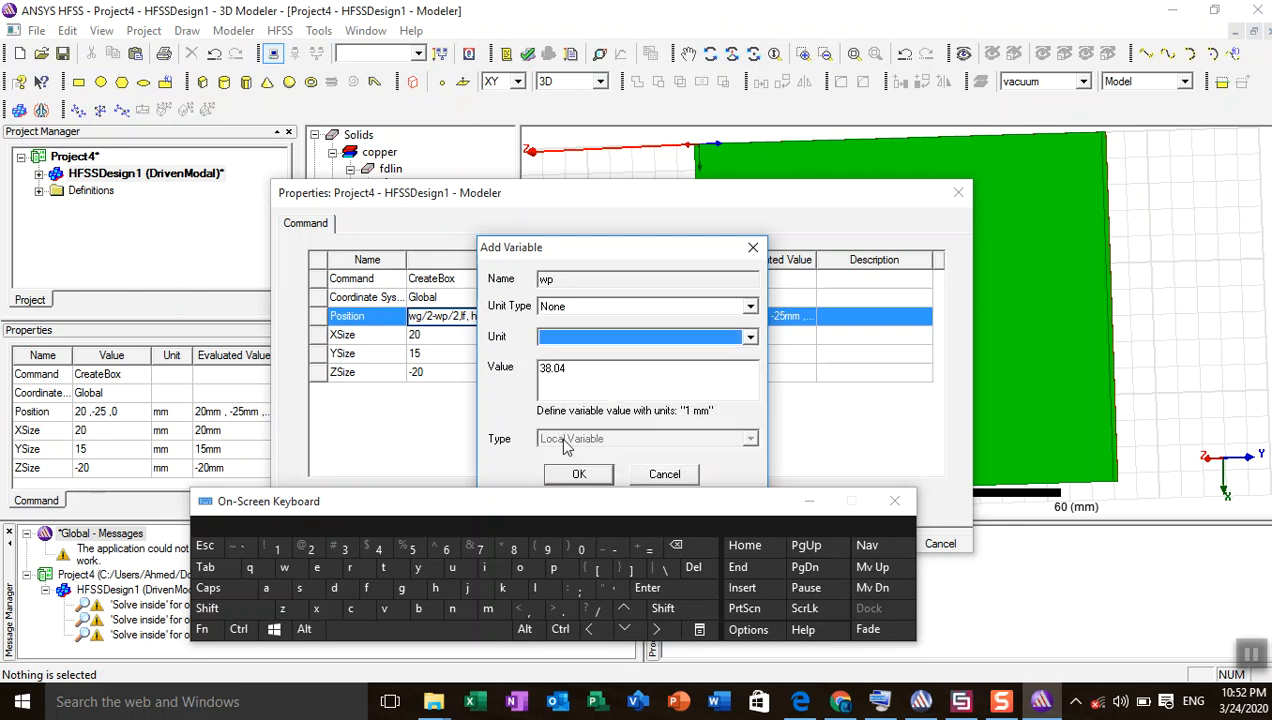
# - Add wp as a unitless local variable and set the patch's XSize to wp
pyautogui.click(579, 474)
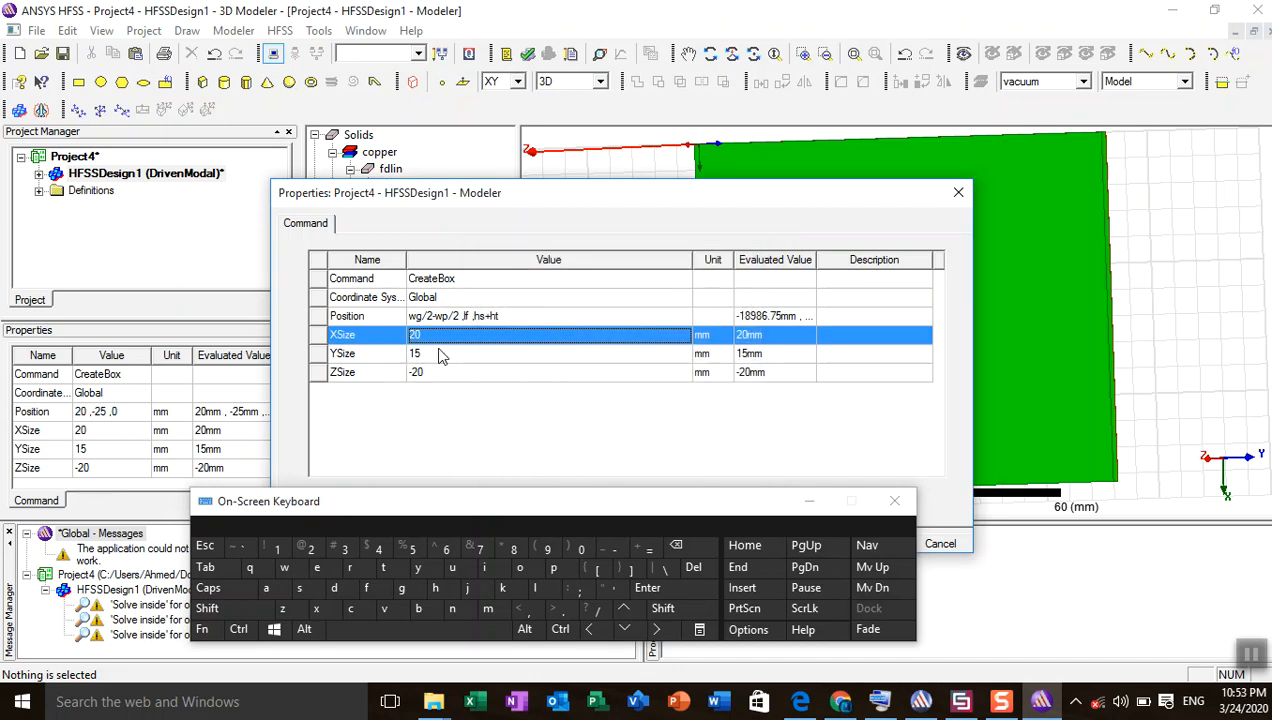
pyautogui.click(284, 567)
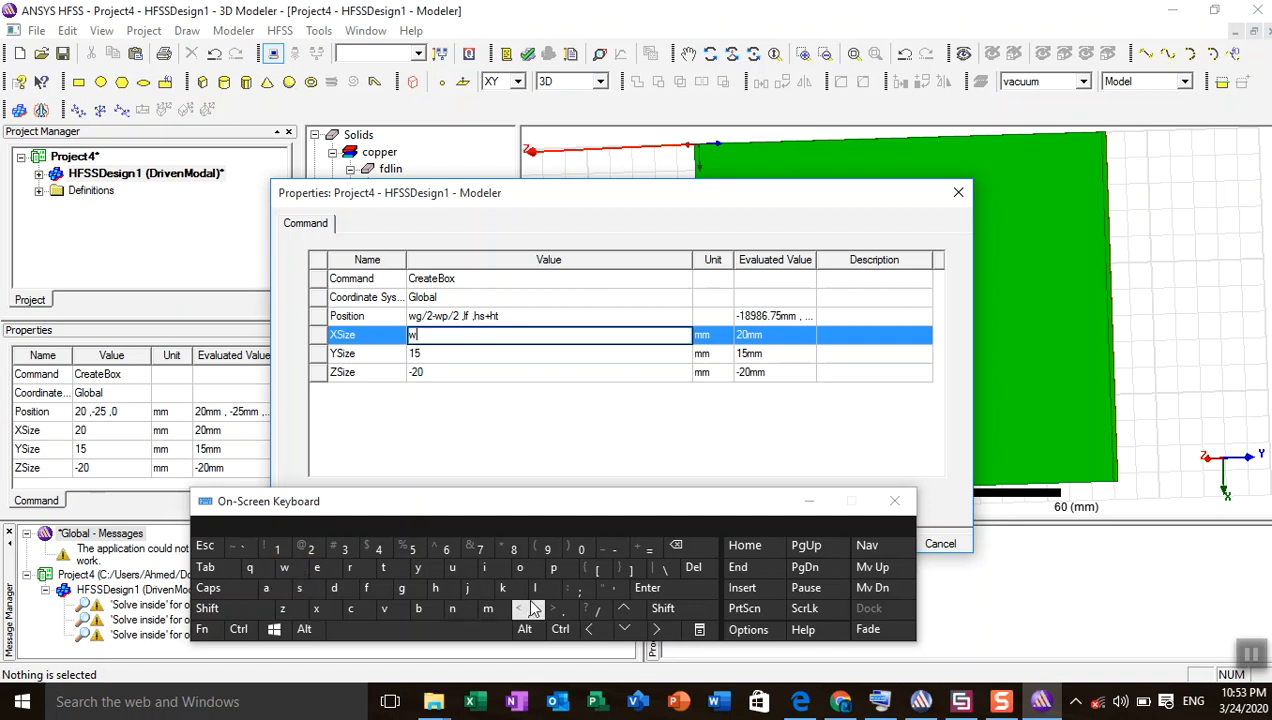
pyautogui.click(553, 567)
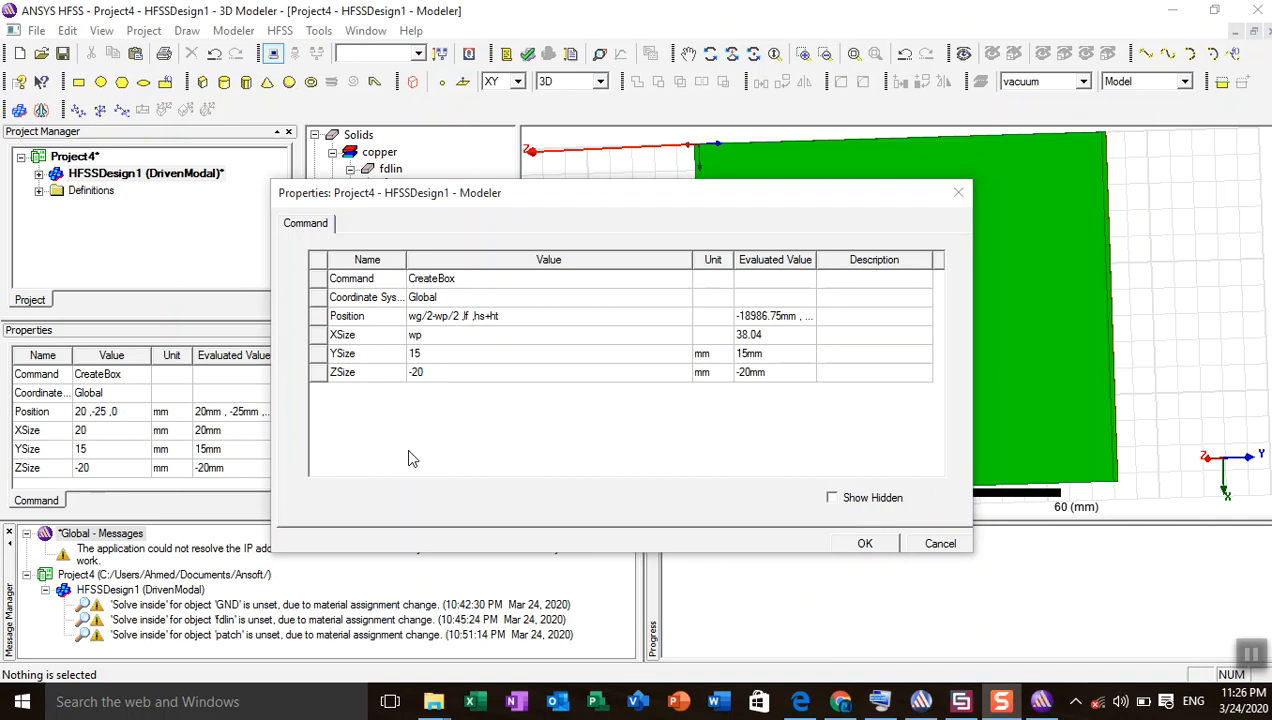
# - Set the patch's YSize to a new variable lp of 29.45 mm, taken from the Antenna Design Kit's patch dimension along y
pyautogui.click(420, 355)
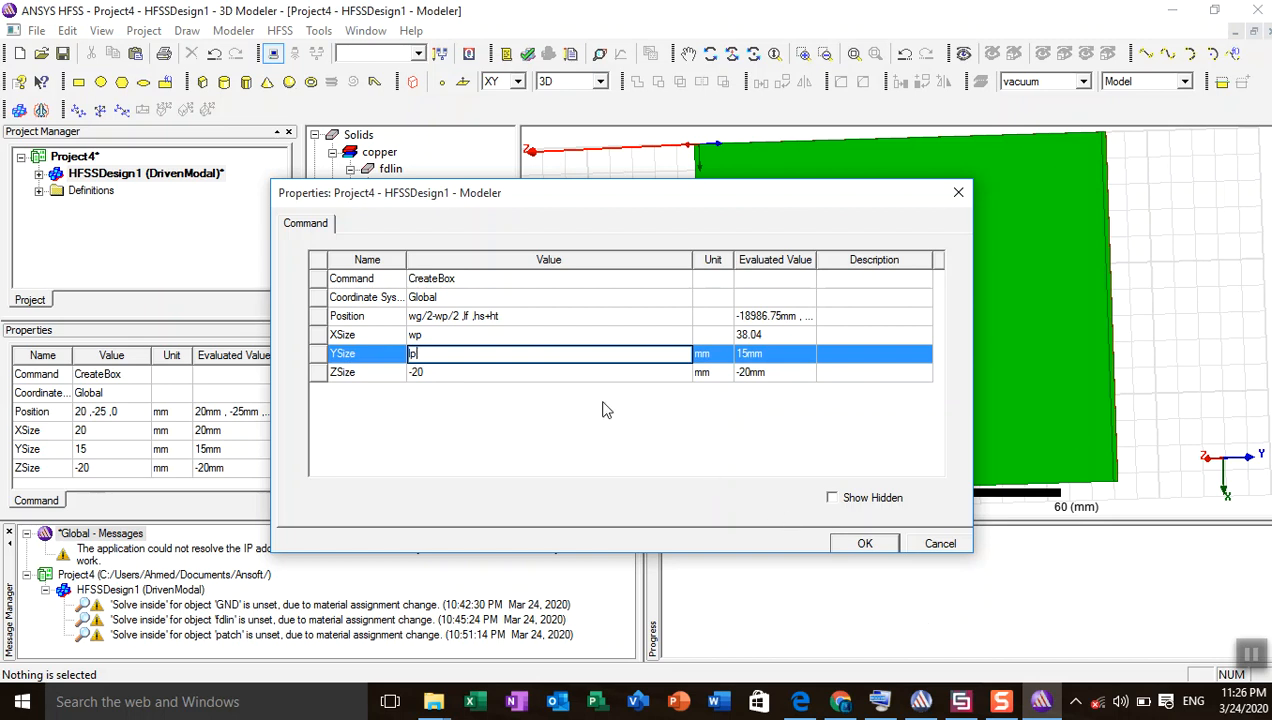
pyautogui.click(485, 372)
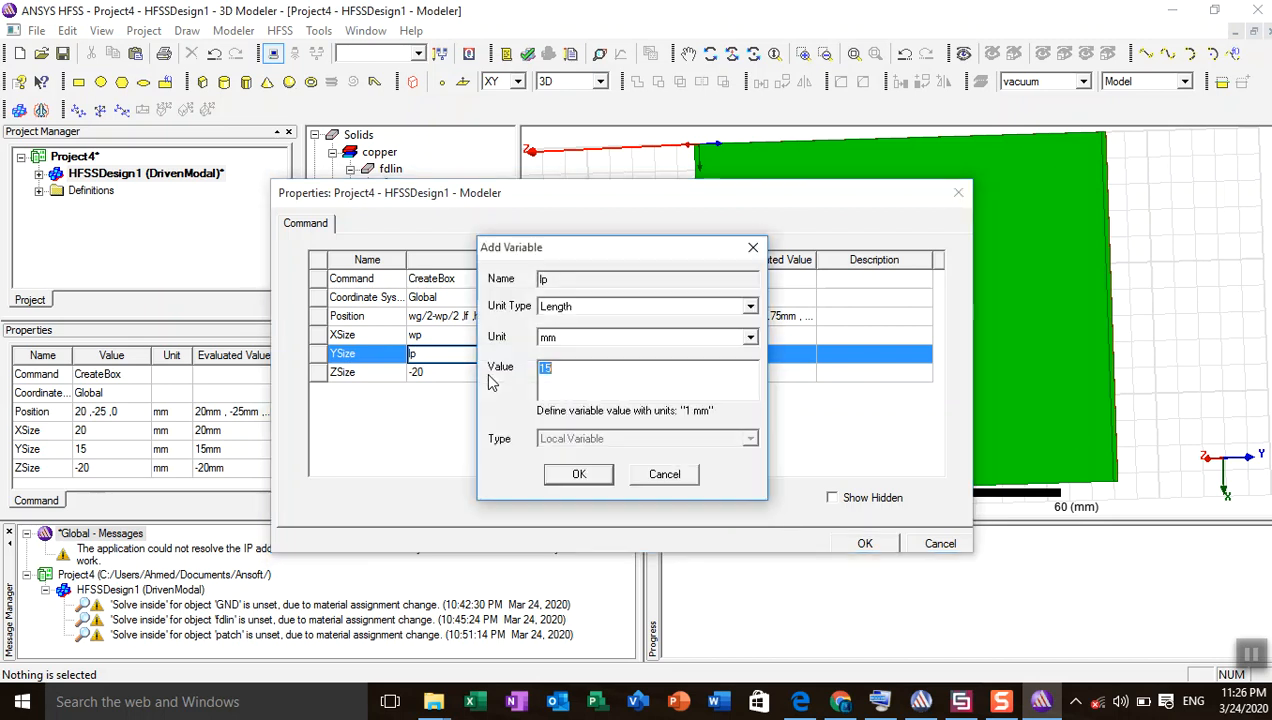
pyautogui.click(920, 701)
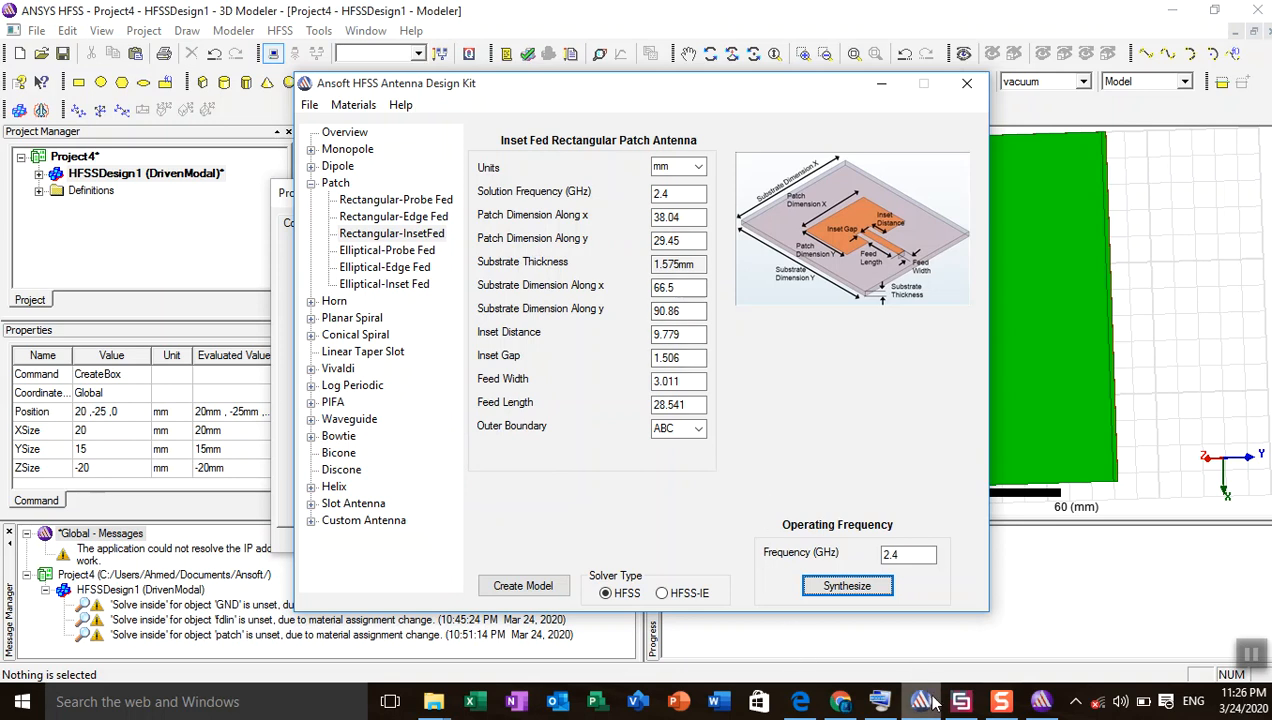
pyautogui.click(1001, 704)
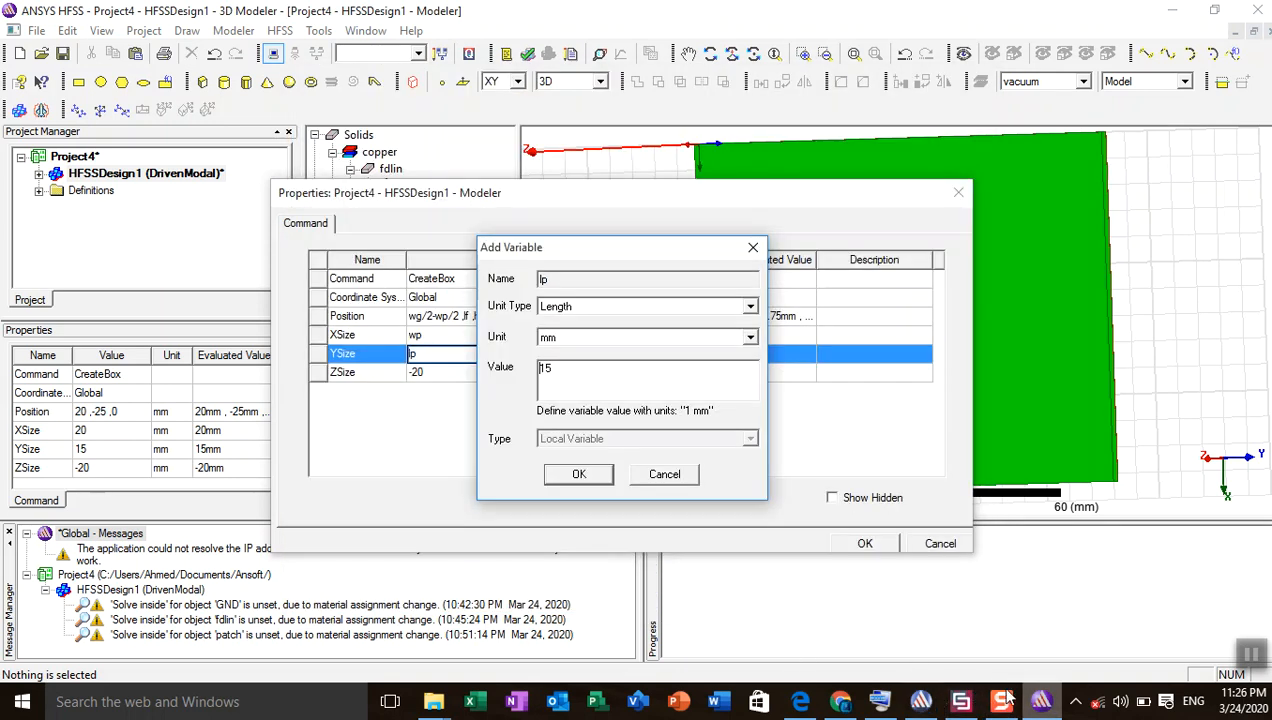
pyautogui.click(558, 372)
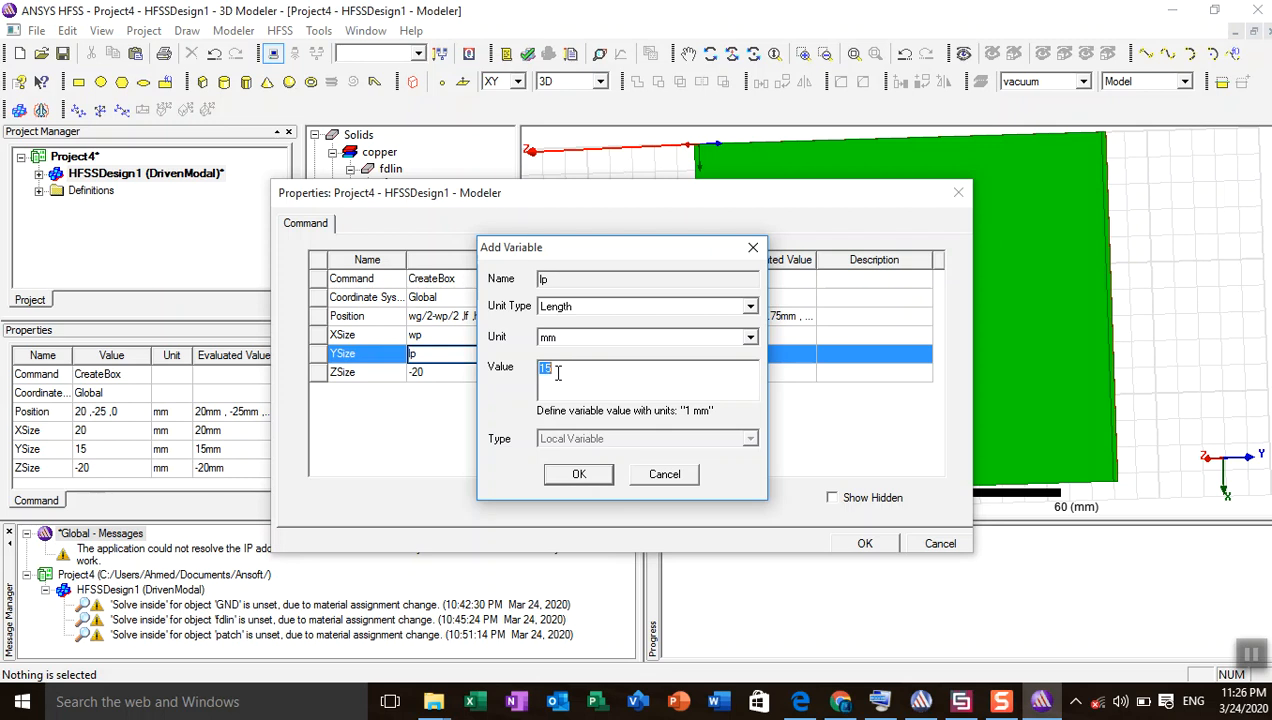
pyautogui.write('29.4')
pyautogui.click(566, 480)
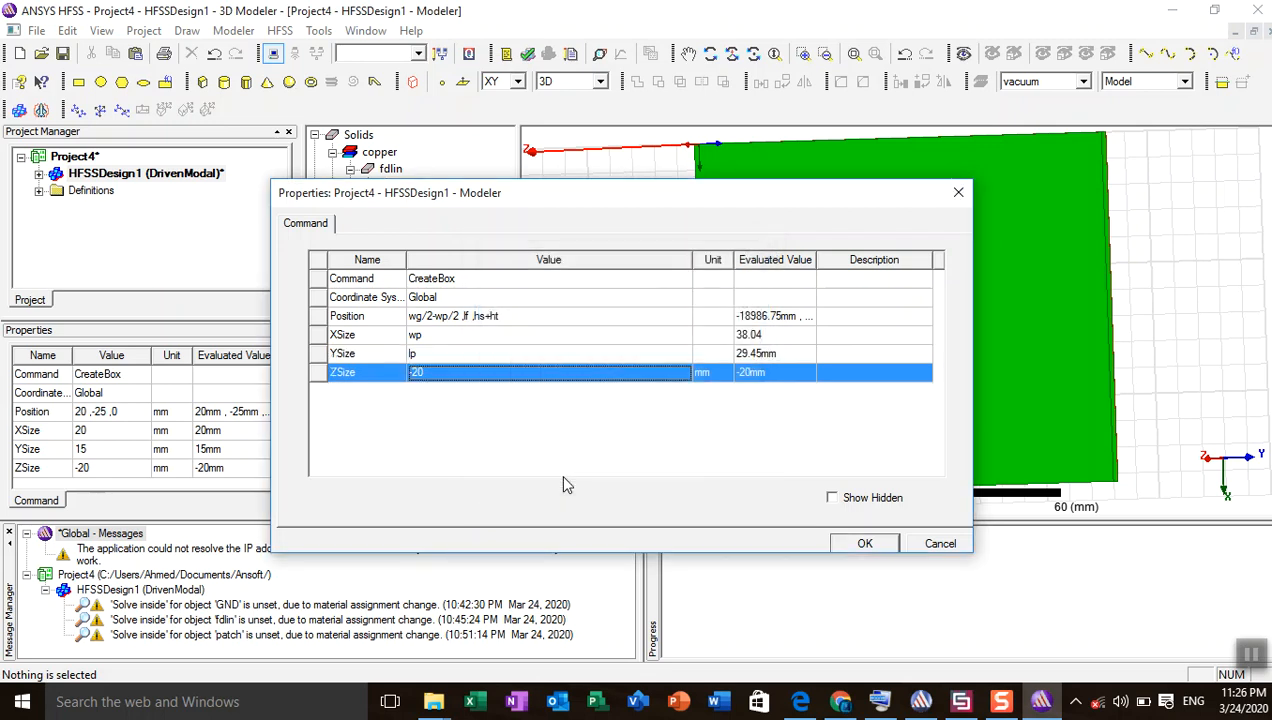
# - Set the patch's ZSize to ht and apply the box dimensions
pyautogui.click(440, 375)
pyautogui.click(439, 374)
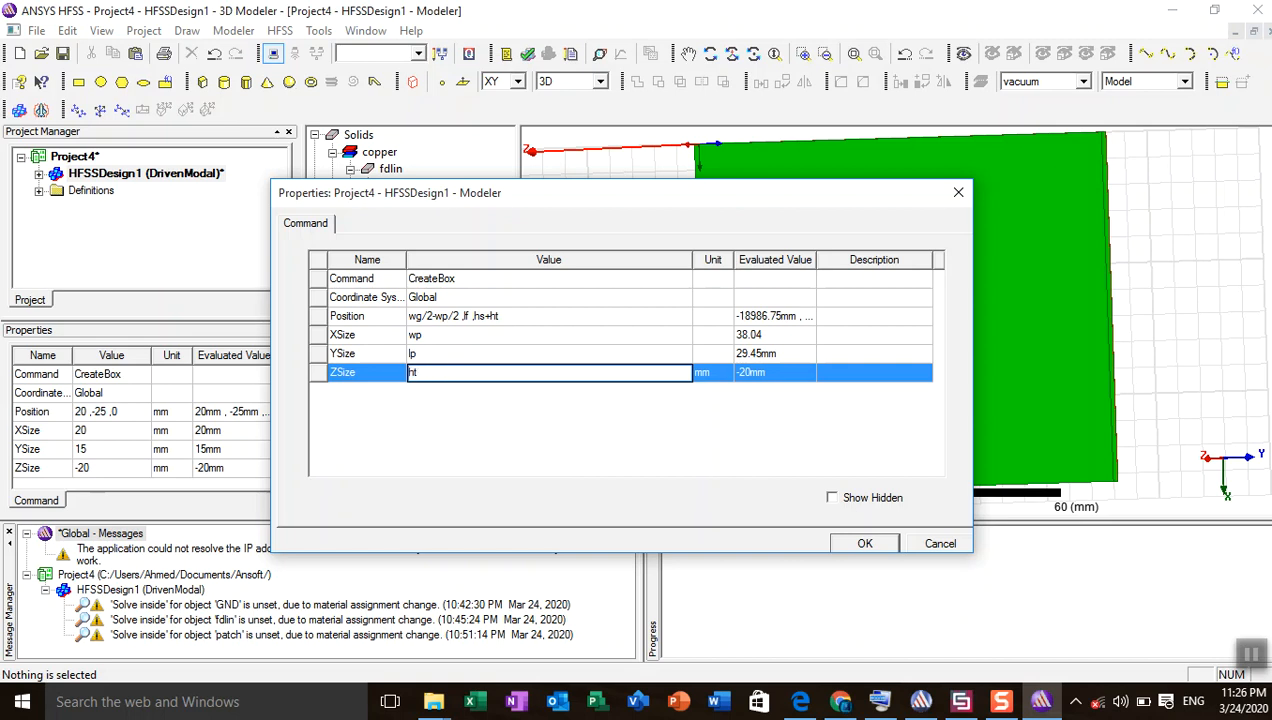
pyautogui.click(849, 546)
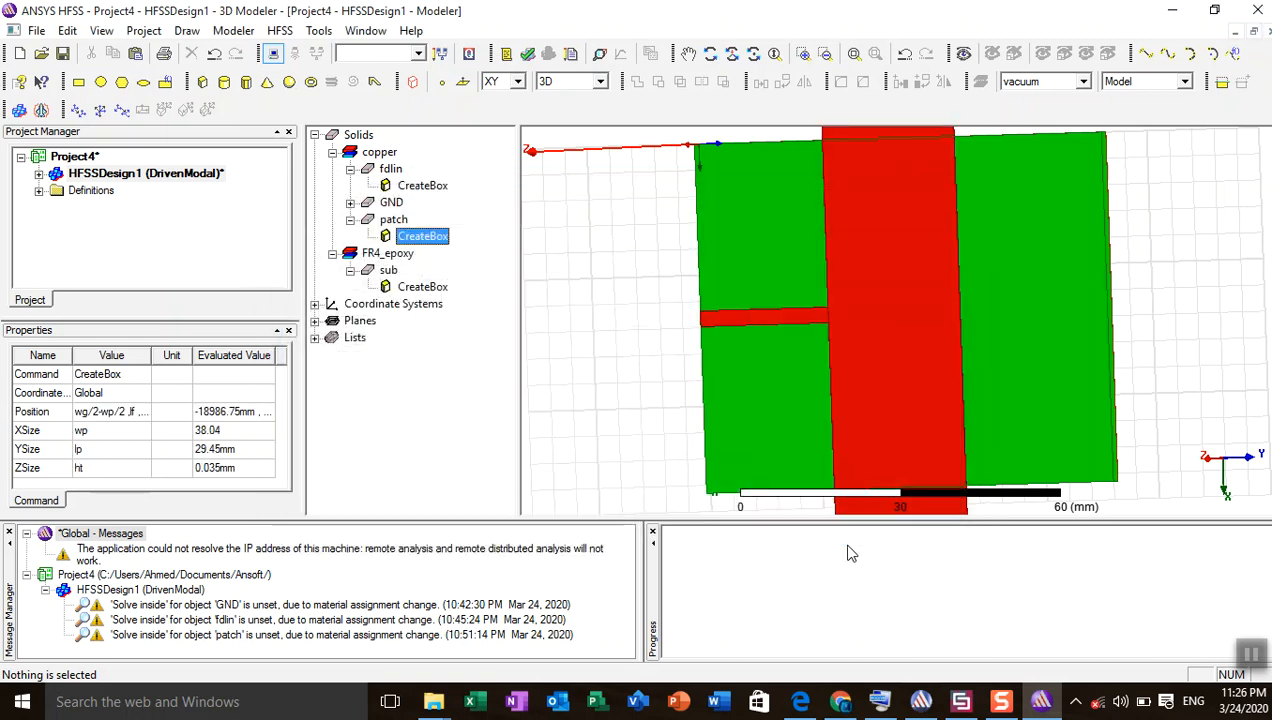
# - Give the design variable wp the unit mm so that its value is 38.04 mm
pyautogui.click(136, 175)
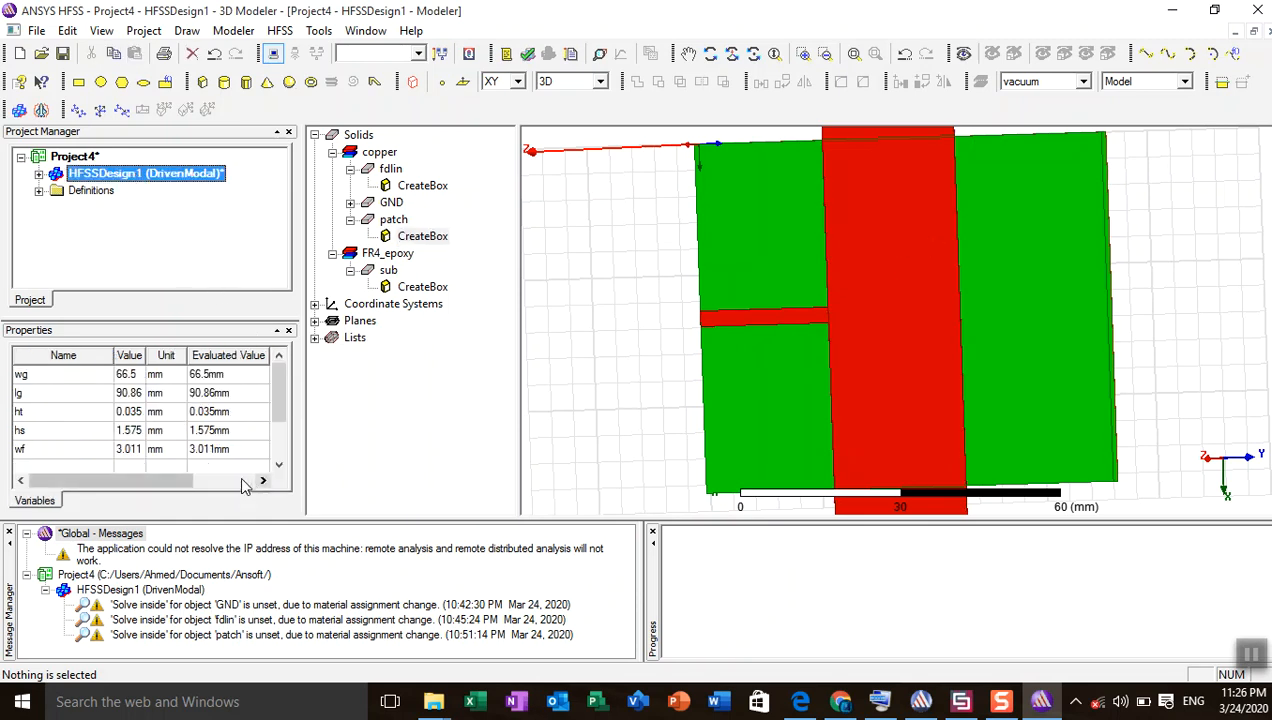
pyautogui.click(281, 466)
pyautogui.click(281, 467)
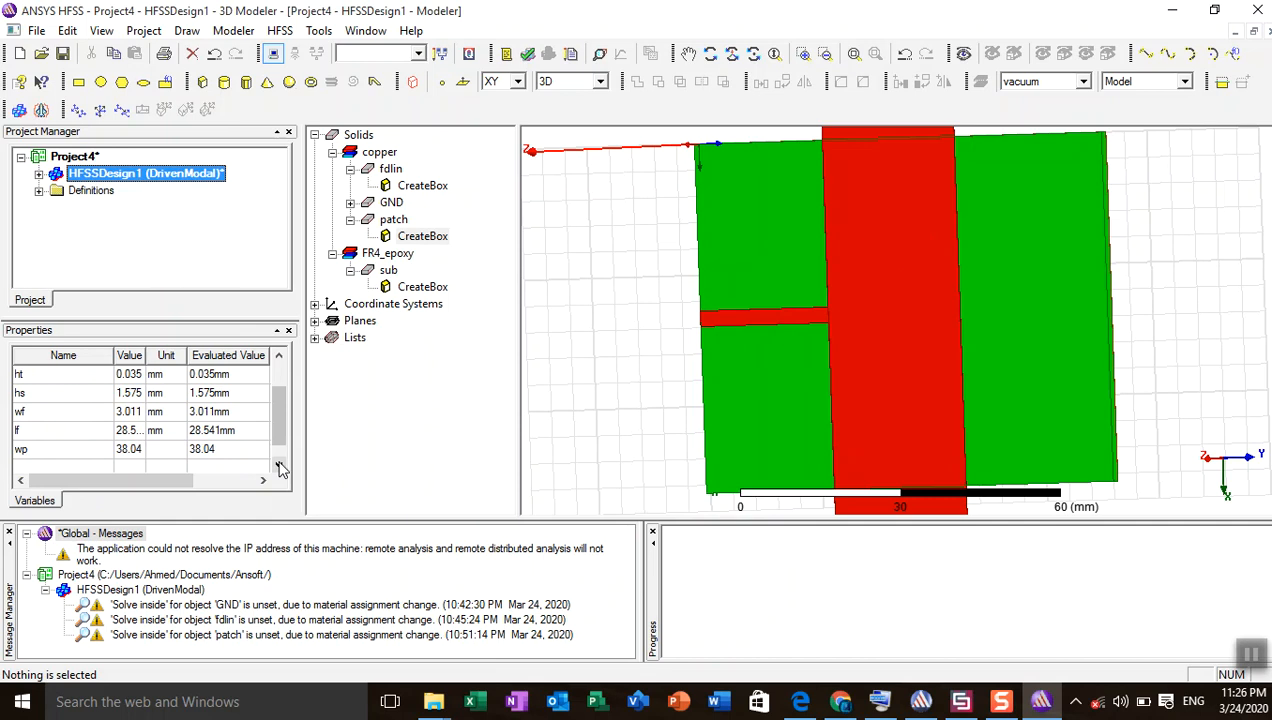
pyautogui.click(281, 466)
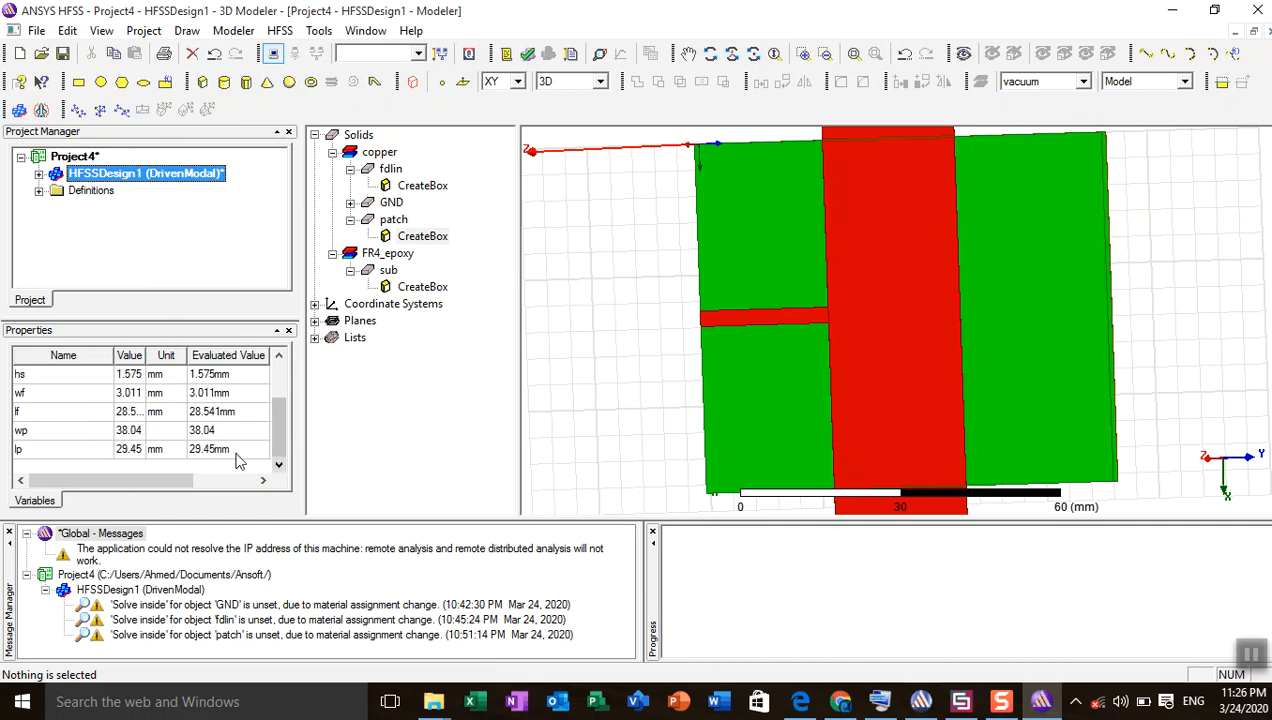
pyautogui.click(138, 431)
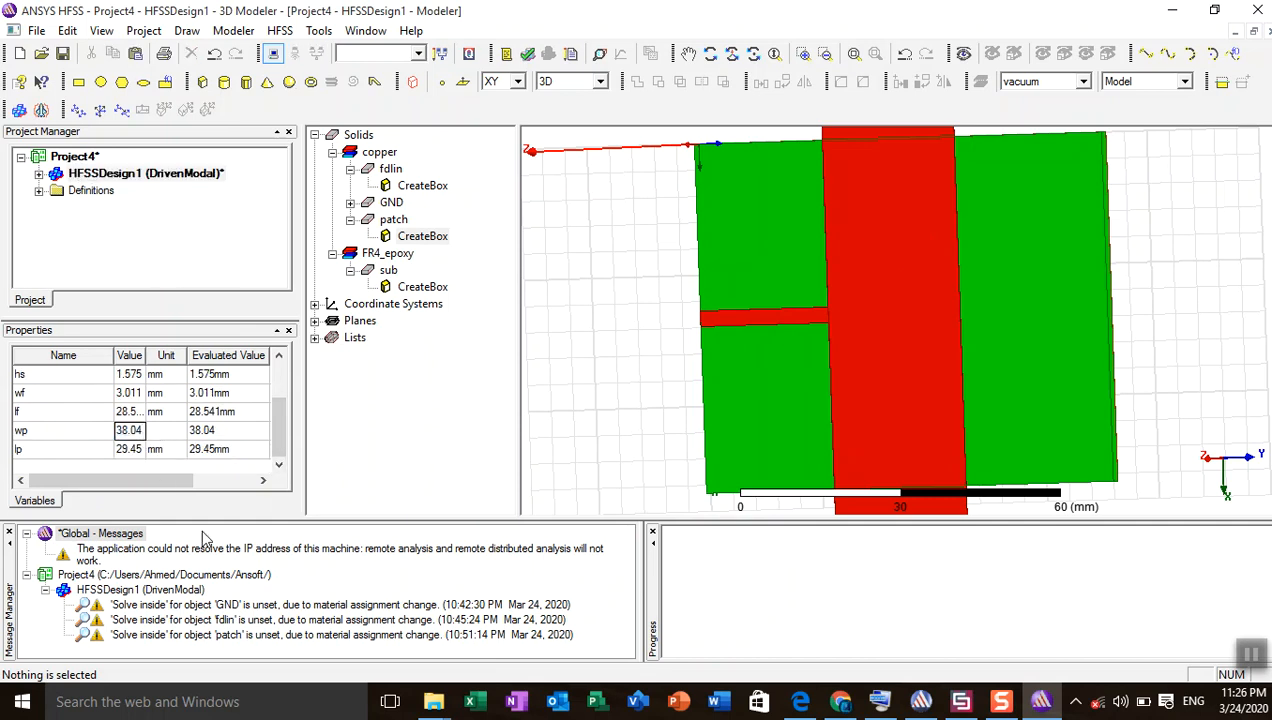
pyautogui.write('mm')
pyautogui.press('Return')
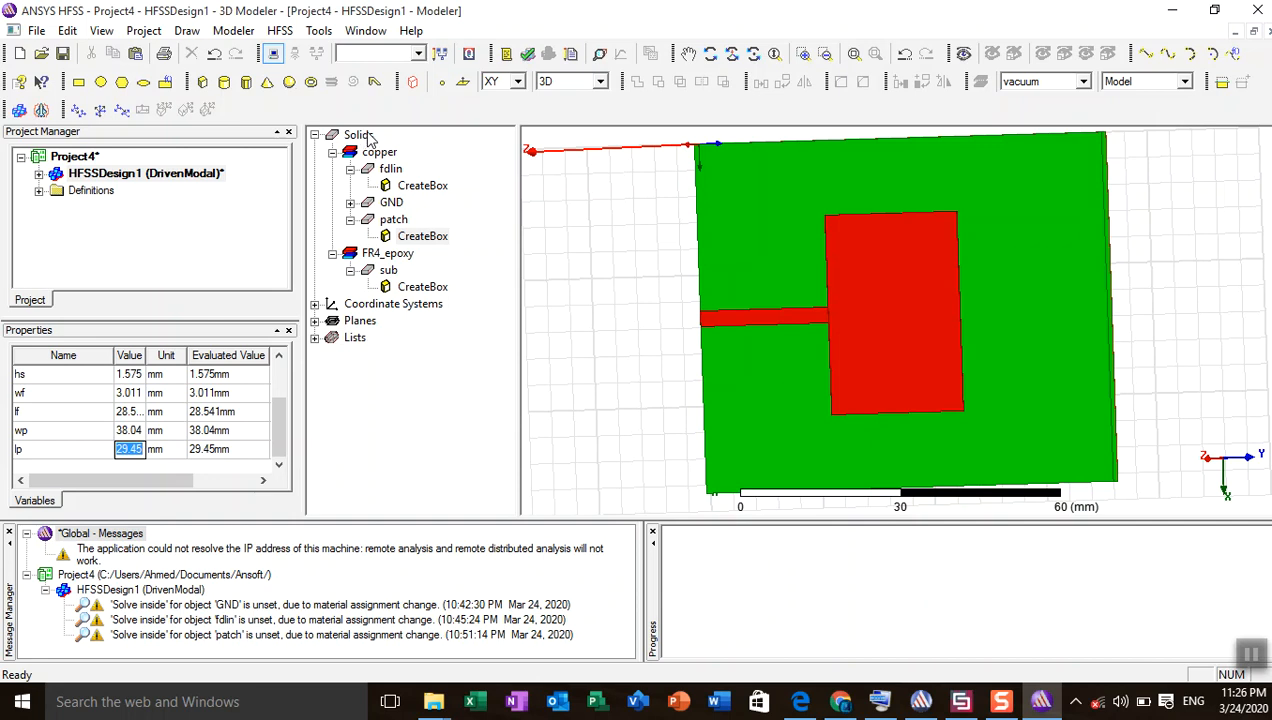
# - Unite the feed line fdlin and the patch into one copper solid, and clear the selection
pyautogui.click(732, 59)
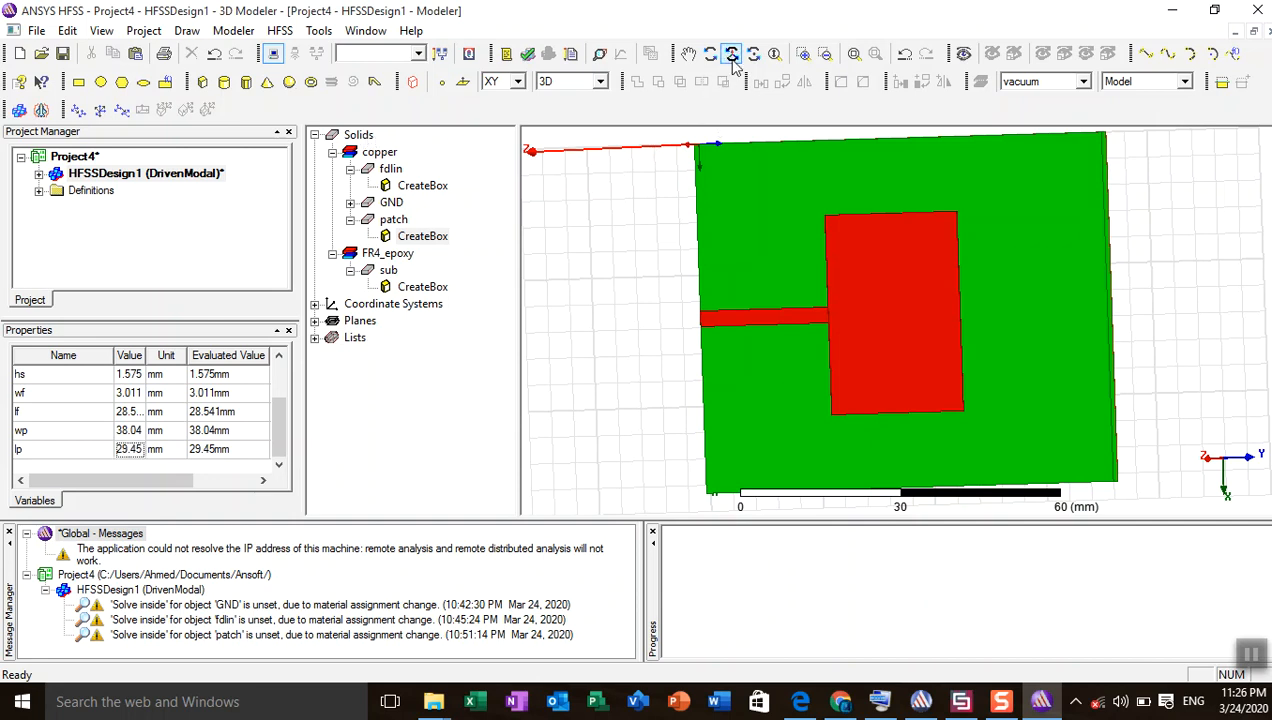
pyautogui.moveTo(688, 145); pyautogui.dragTo(808, 217)
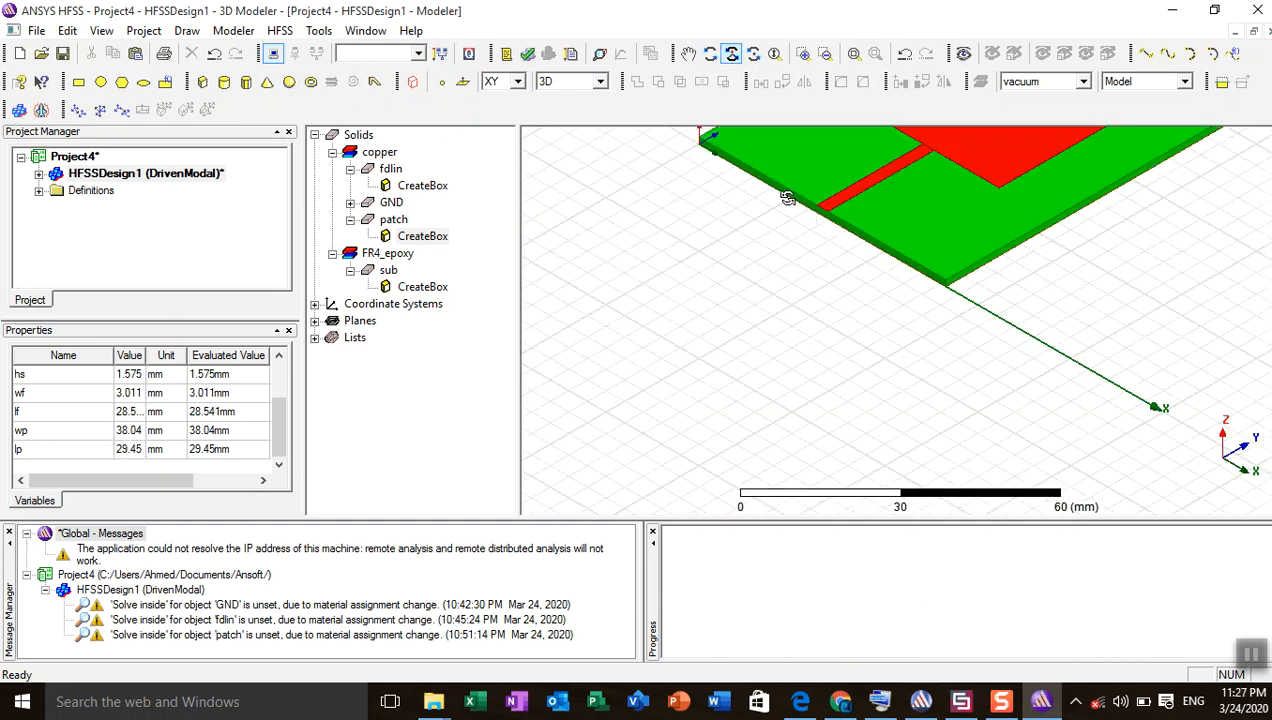
pyautogui.keyDown('alt'); pyautogui.doubleClick(710, 143); pyautogui.keyUp('alt')
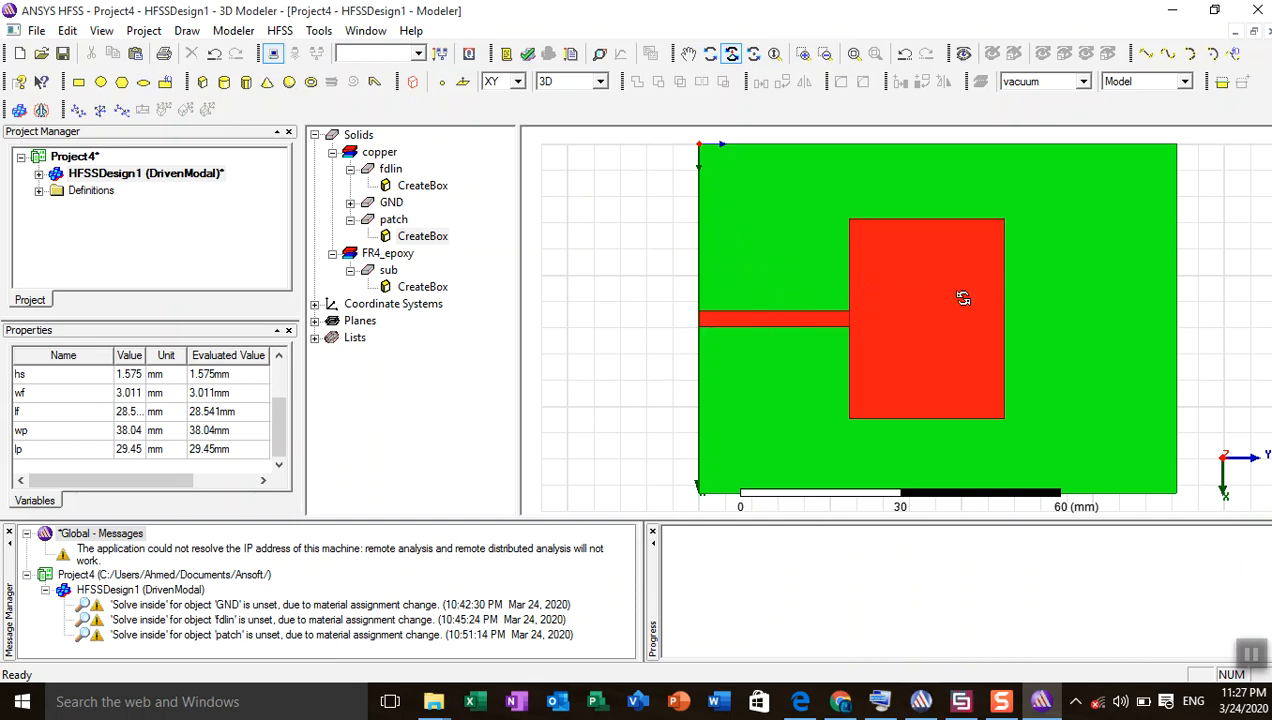
pyautogui.click(388, 169)
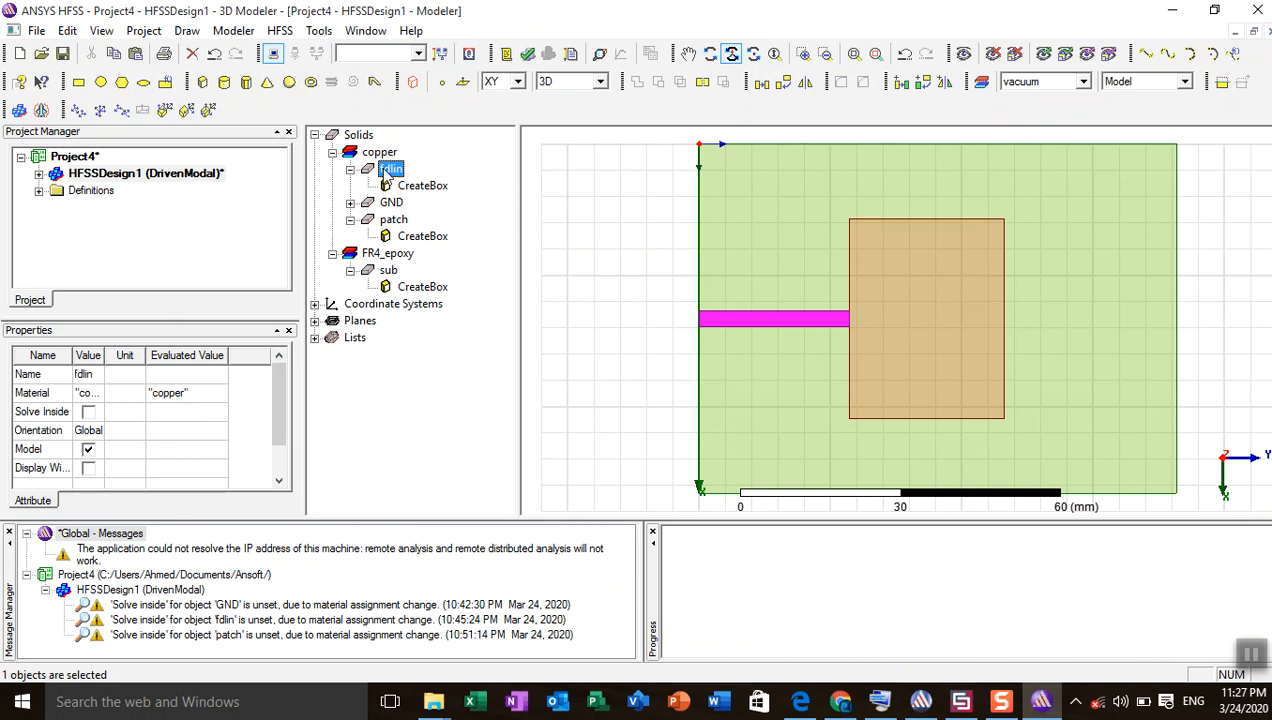
pyautogui.keyDown('ctrl'); pyautogui.click(396, 221); pyautogui.keyUp('ctrl')
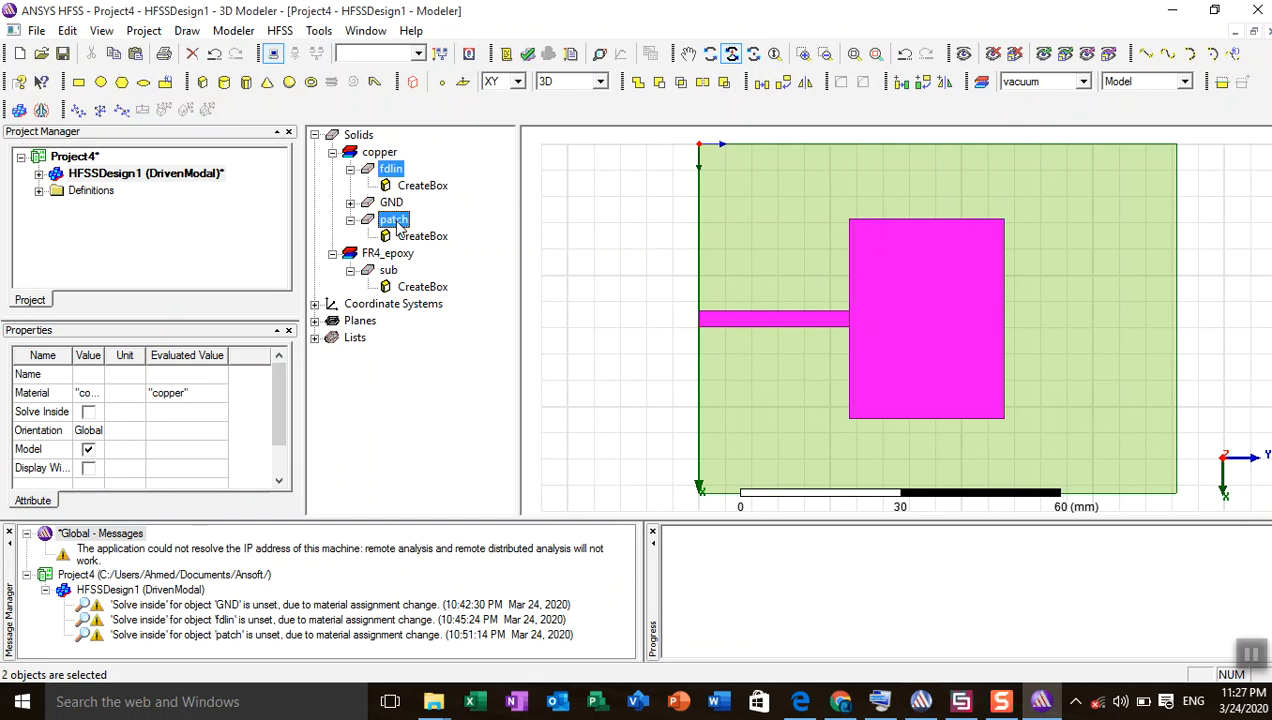
pyautogui.click(637, 84)
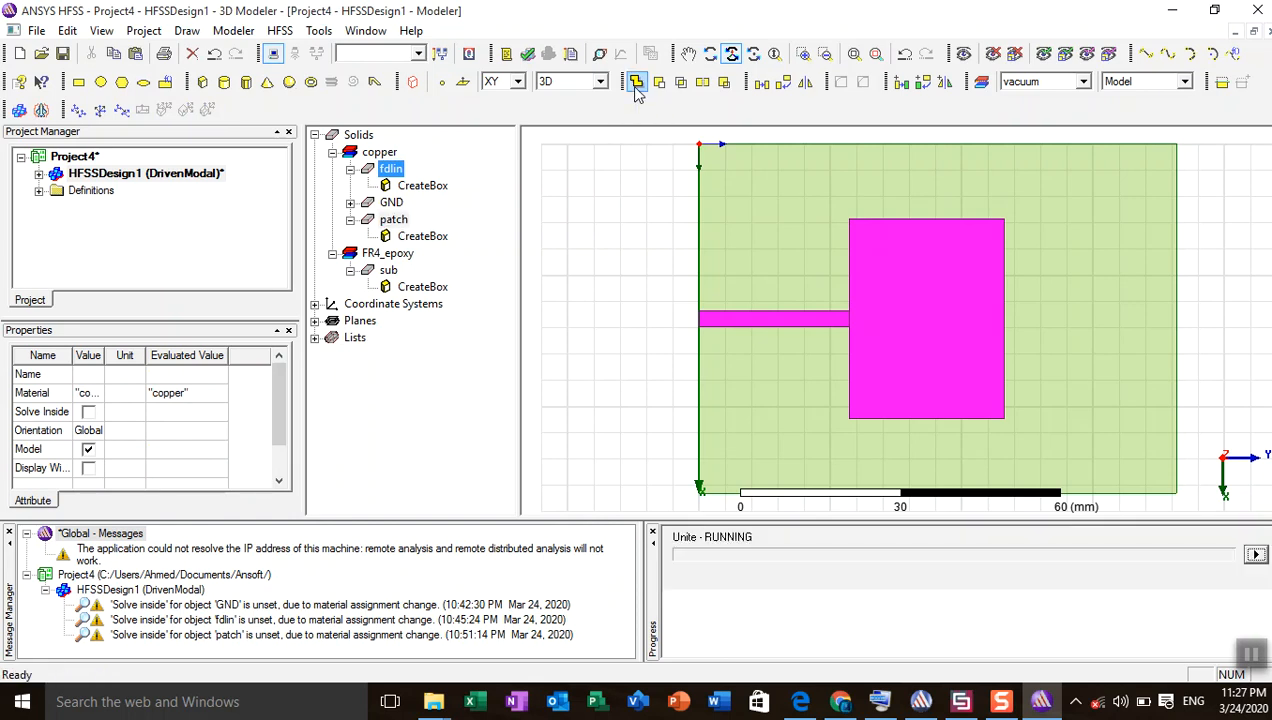
pyautogui.click(77, 159)
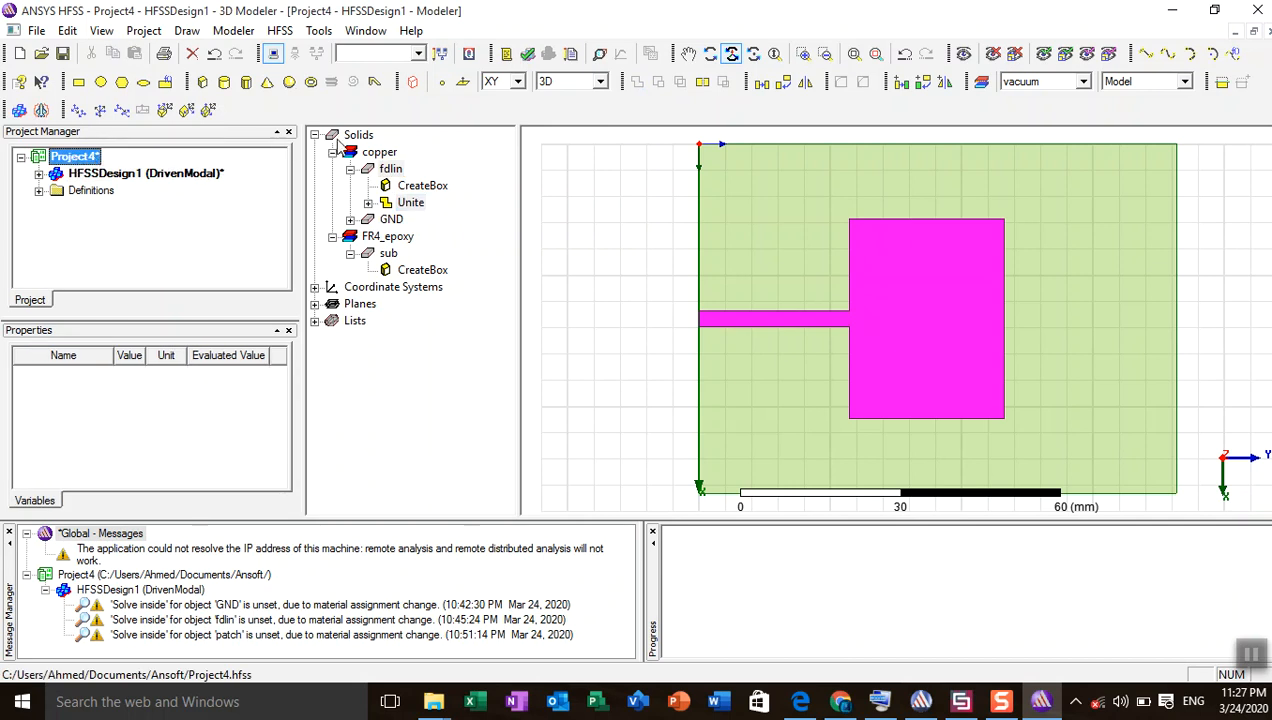
pyautogui.click(585, 187)
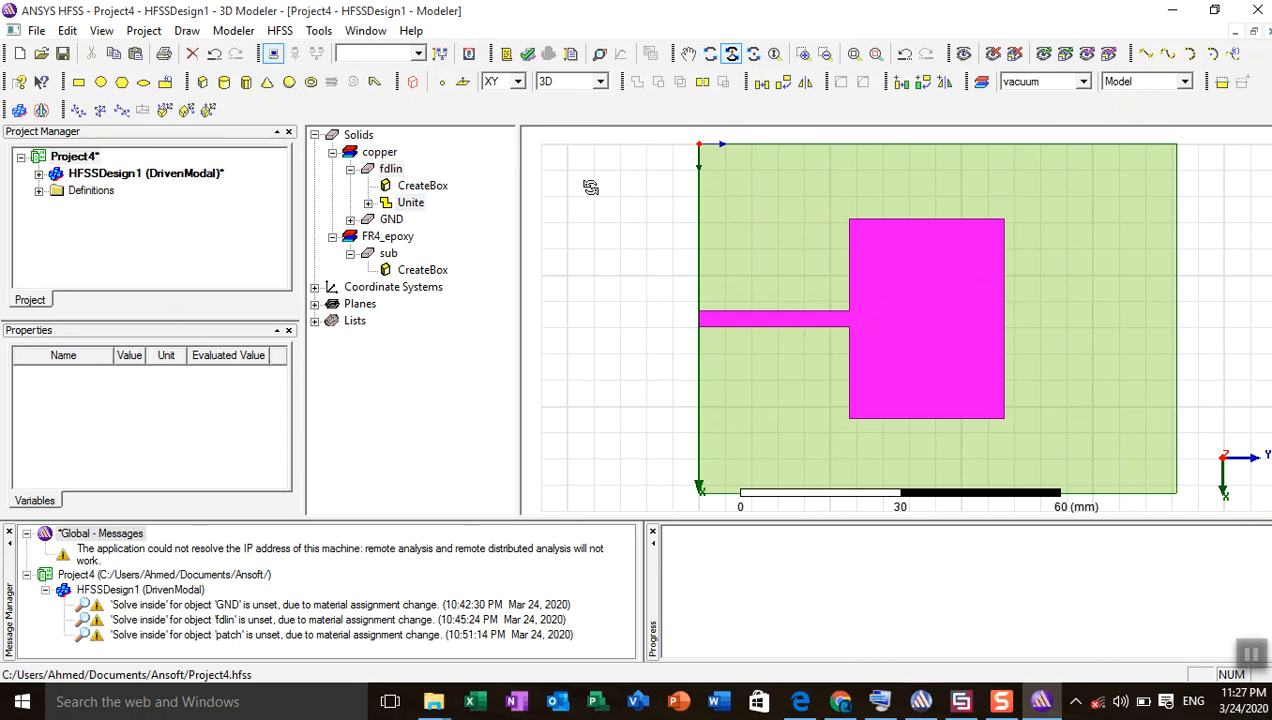
pyautogui.click(178, 176)
pyautogui.click(558, 208)
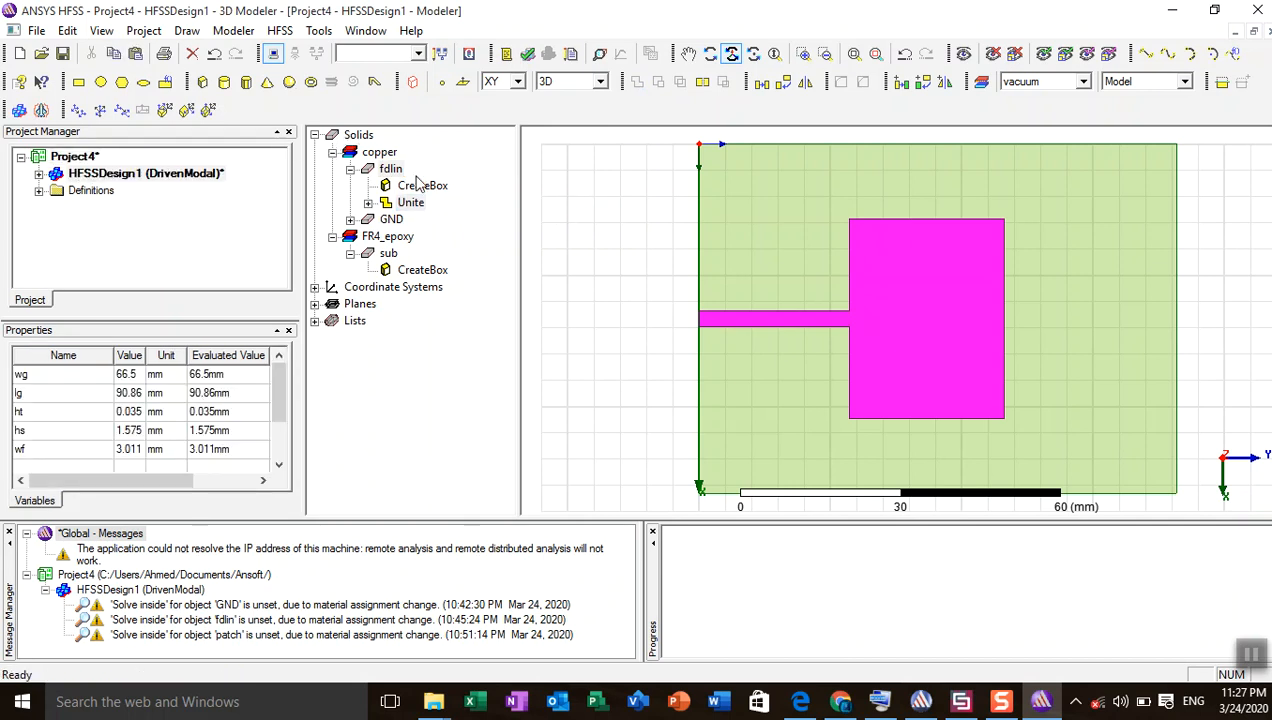
pyautogui.click(359, 135)
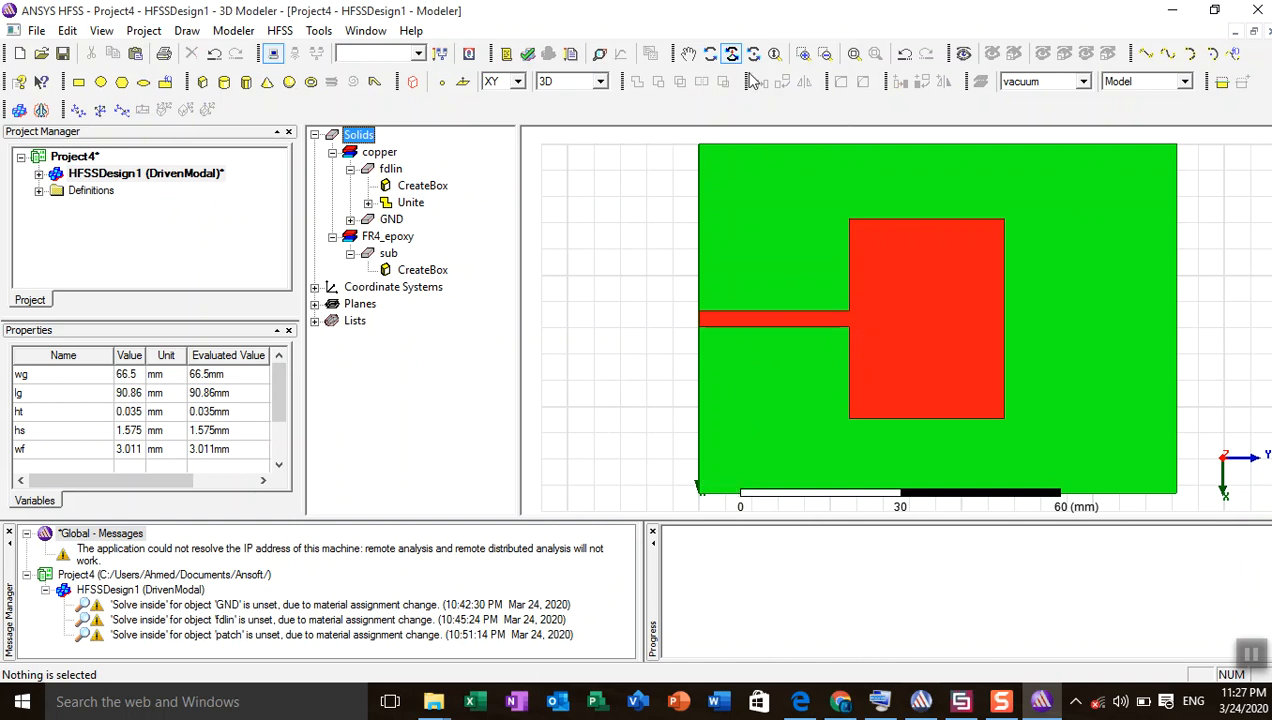
# - Draw a box of about 10 × 5 × 15 mm freehand outside the substrate, beside its feed-line edge
pyautogui.click(710, 53)
pyautogui.moveTo(667, 163); pyautogui.dragTo(706, 204)
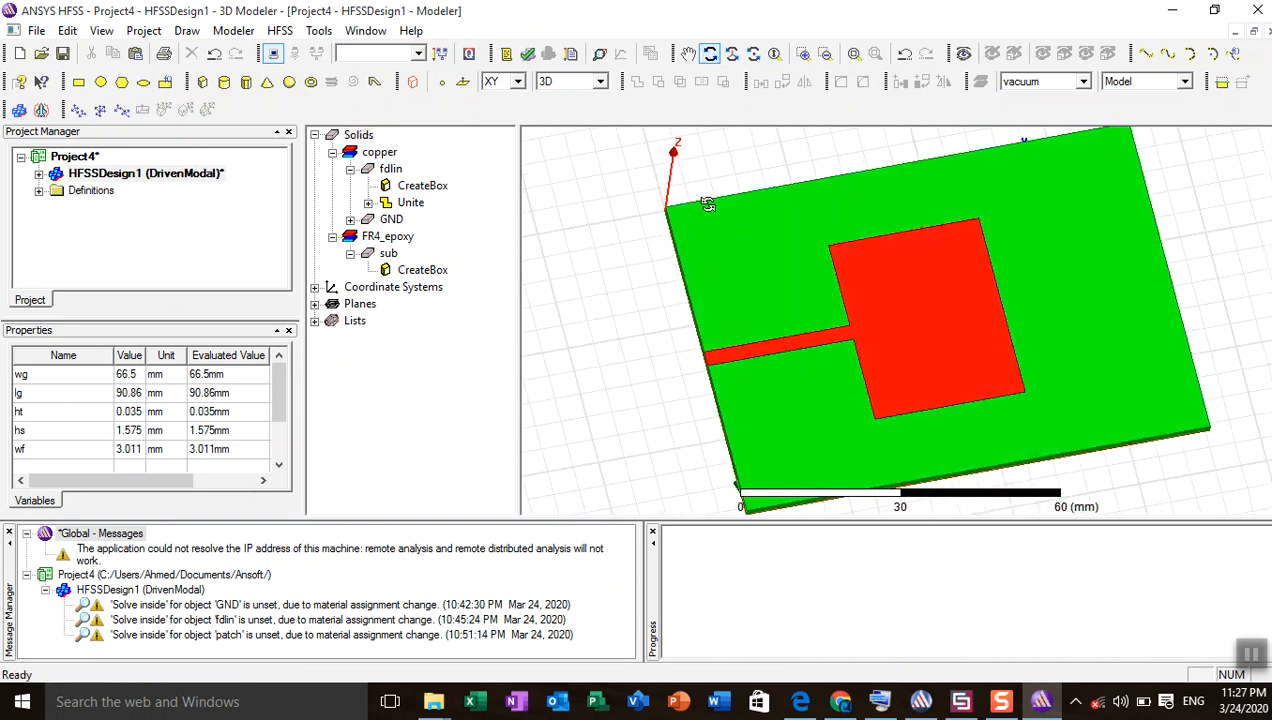
pyautogui.click(707, 55)
pyautogui.click(210, 106)
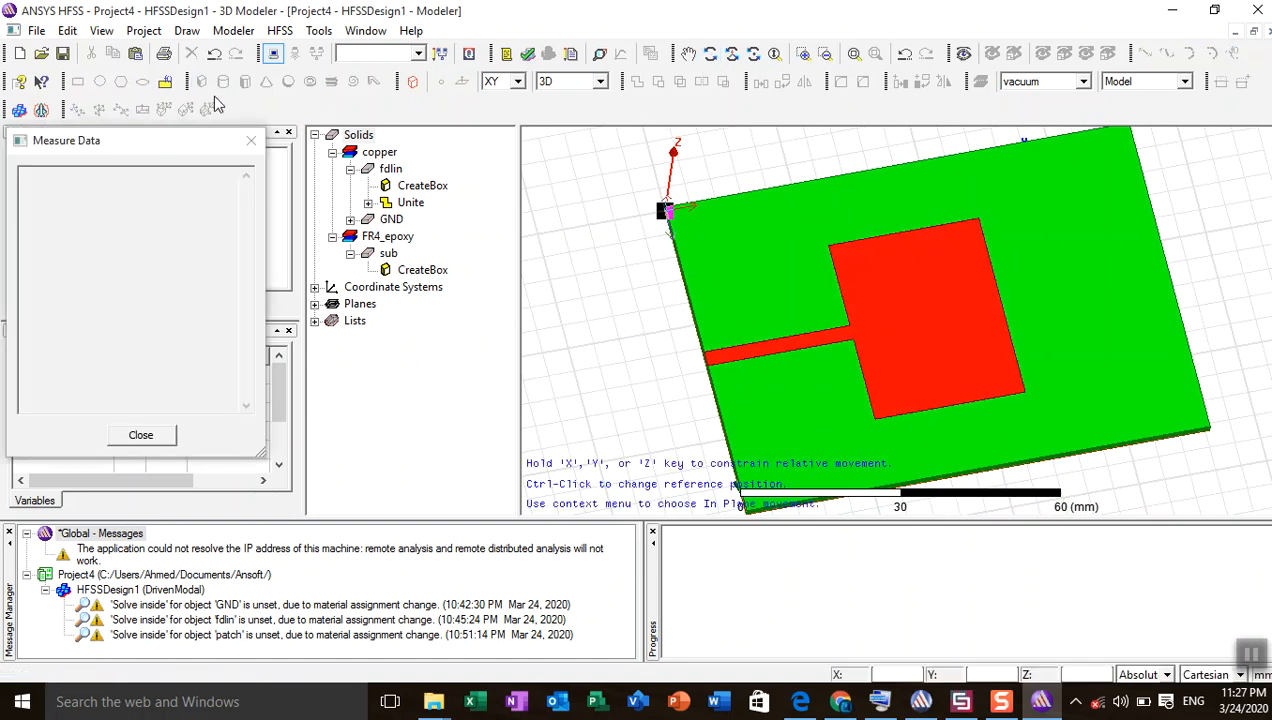
pyautogui.click(598, 246)
pyautogui.click(631, 293)
pyautogui.click(630, 322)
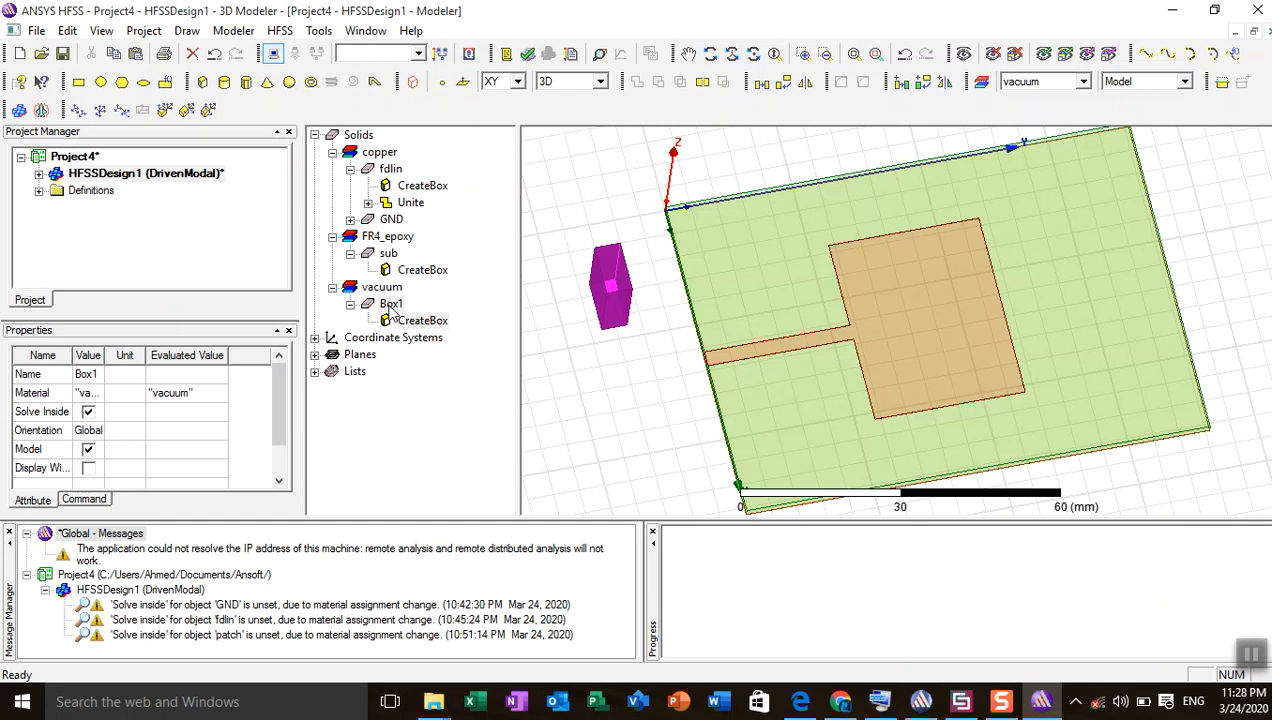
# - Change the new box's colour to blue and its material to copper, and apply the attributes
pyautogui.doubleClick(390, 304)
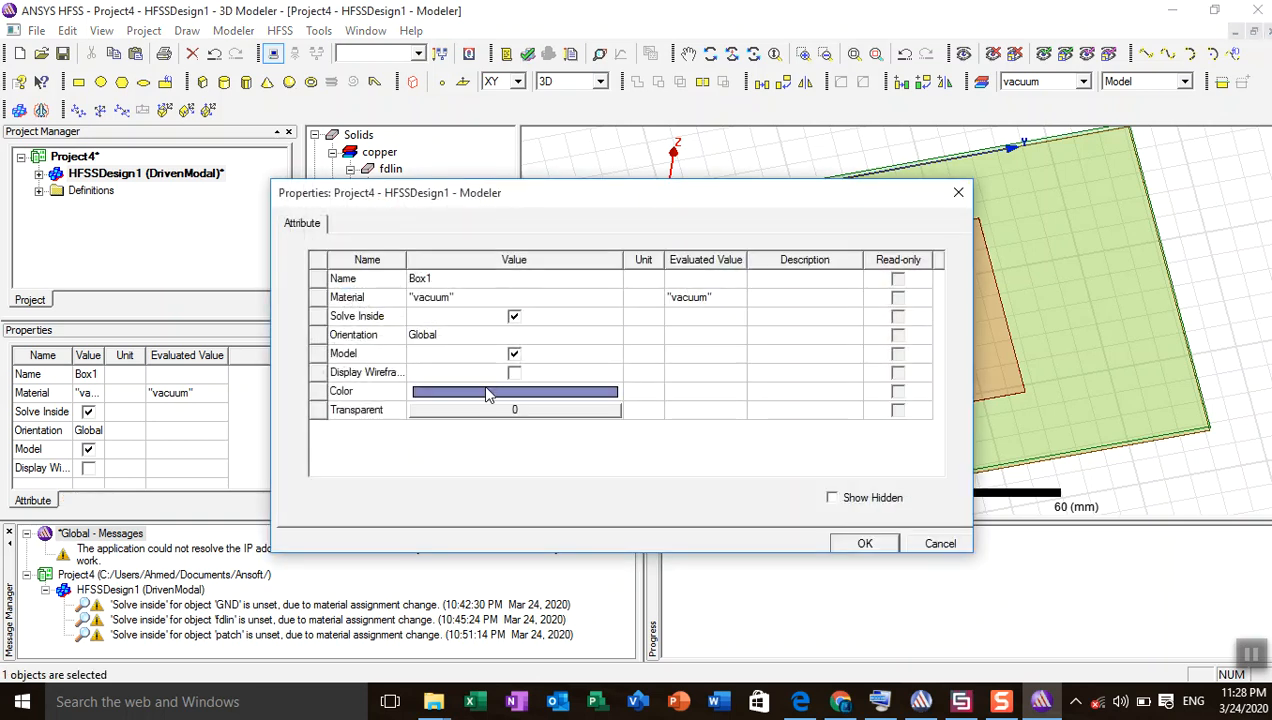
pyautogui.click(481, 396)
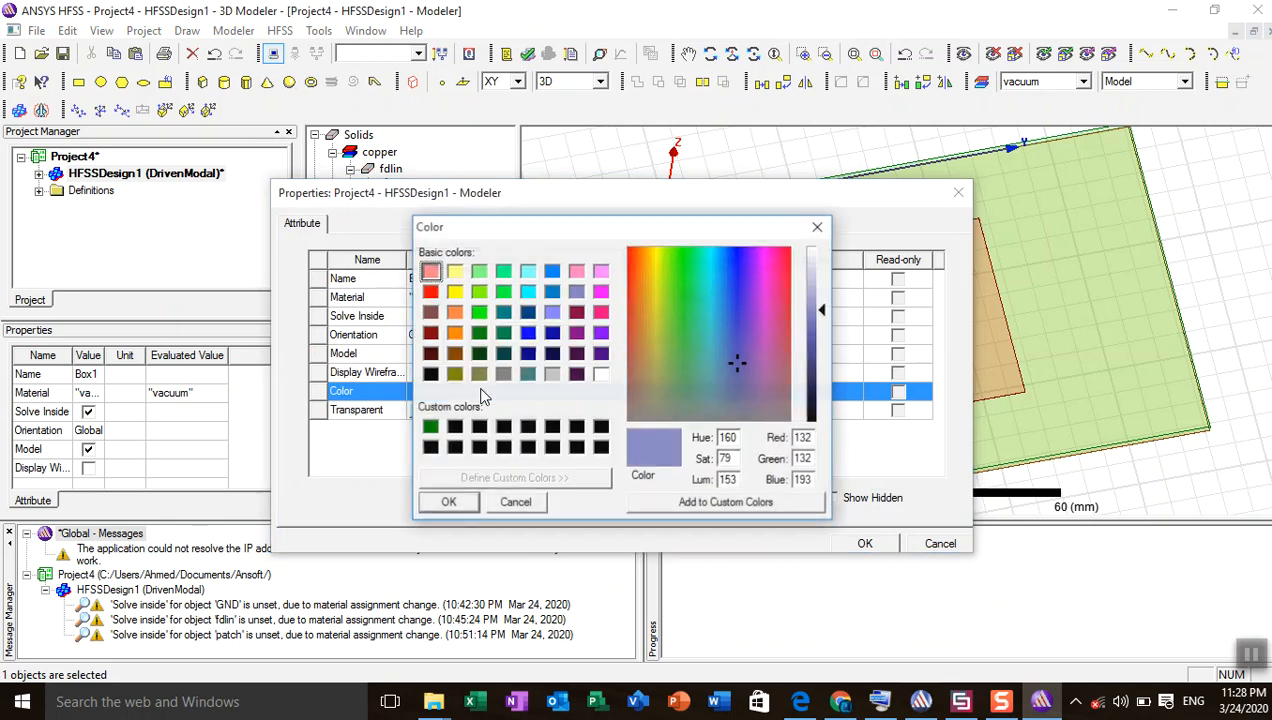
pyautogui.click(529, 334)
pyautogui.click(448, 502)
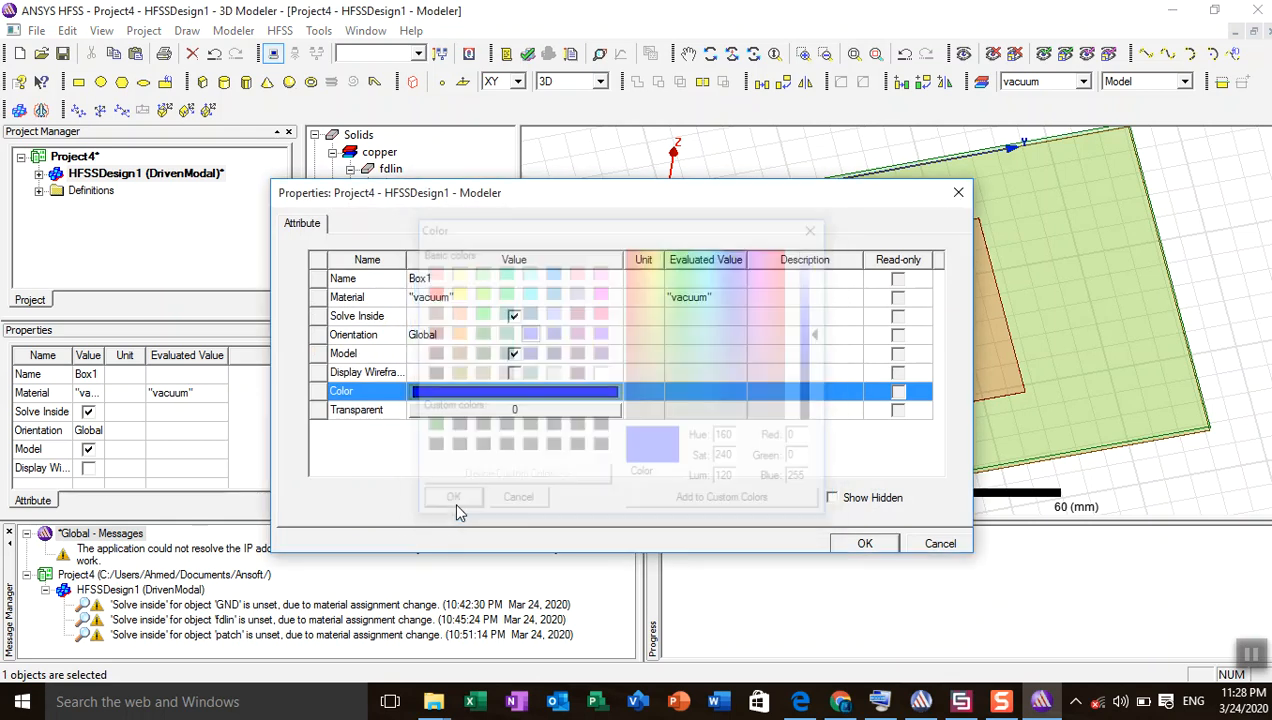
pyautogui.click(432, 297)
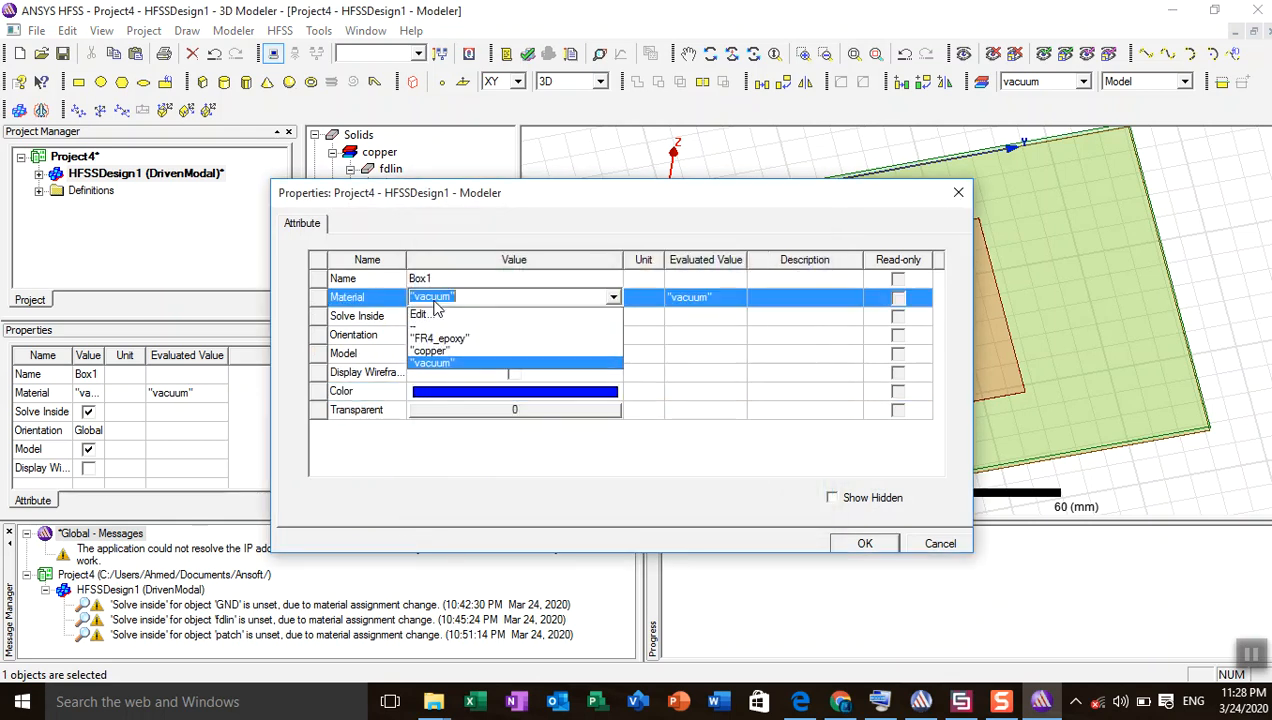
pyautogui.click(440, 354)
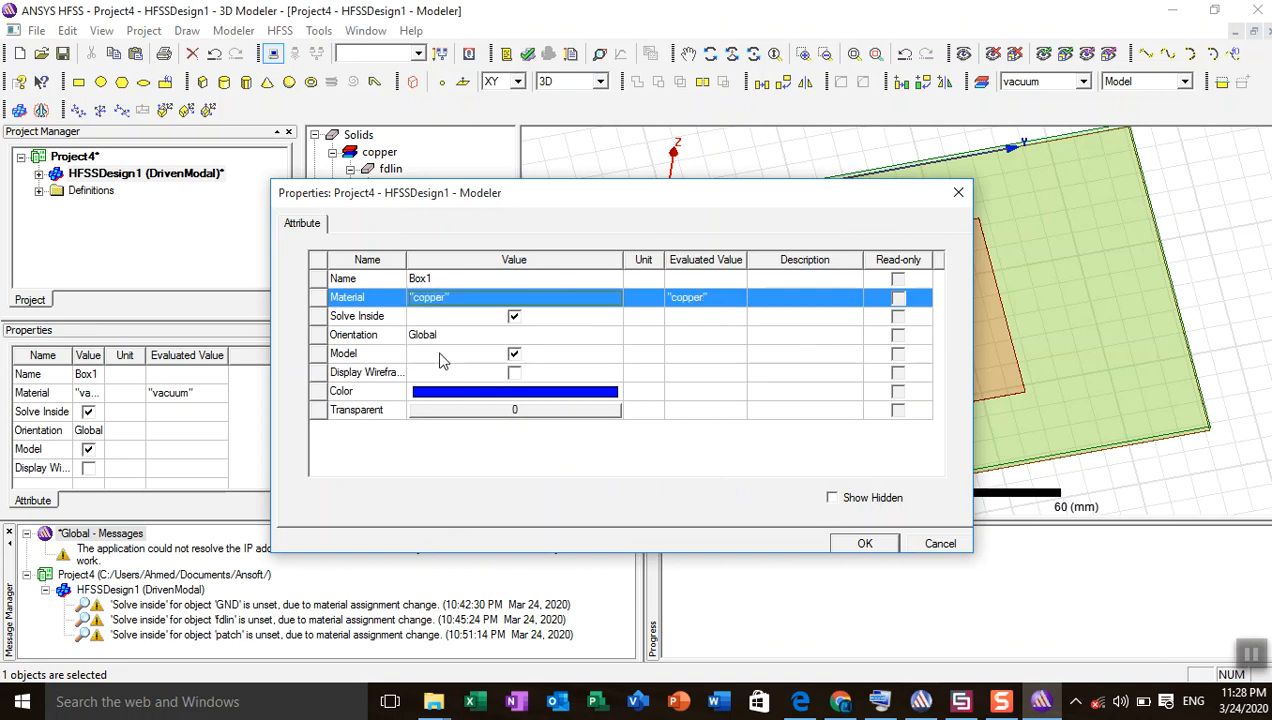
pyautogui.click(862, 544)
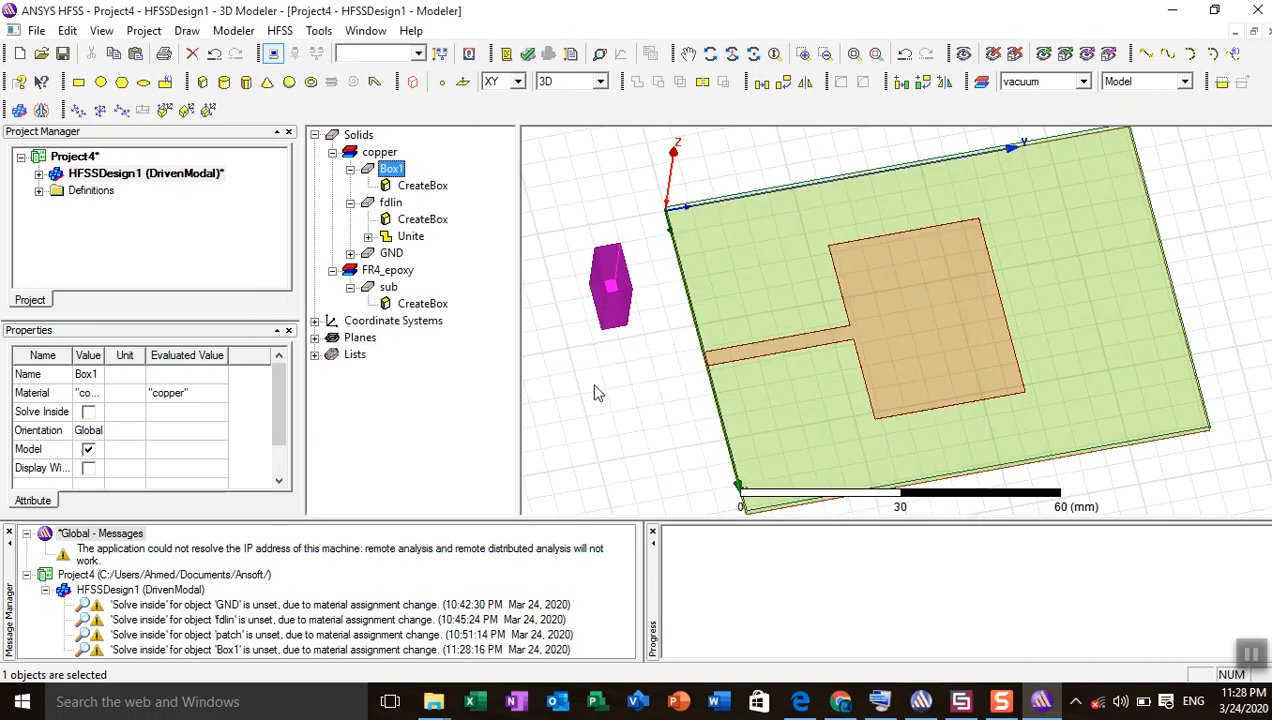
# - Set the new copper box's position to wg/2-wf/2, lf, hs+ht, using the on-screen keyboard for entry
pyautogui.doubleClick(413, 190)
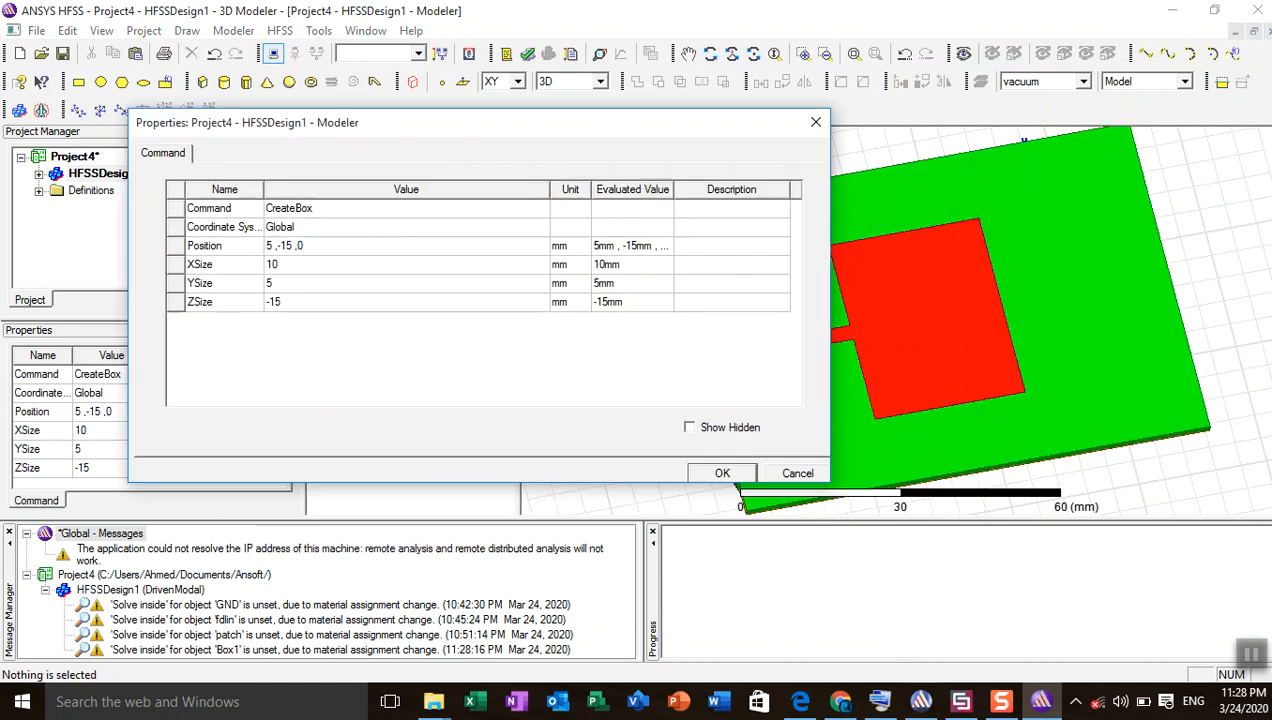
pyautogui.moveTo(408, 137); pyautogui.dragTo(147, 138)
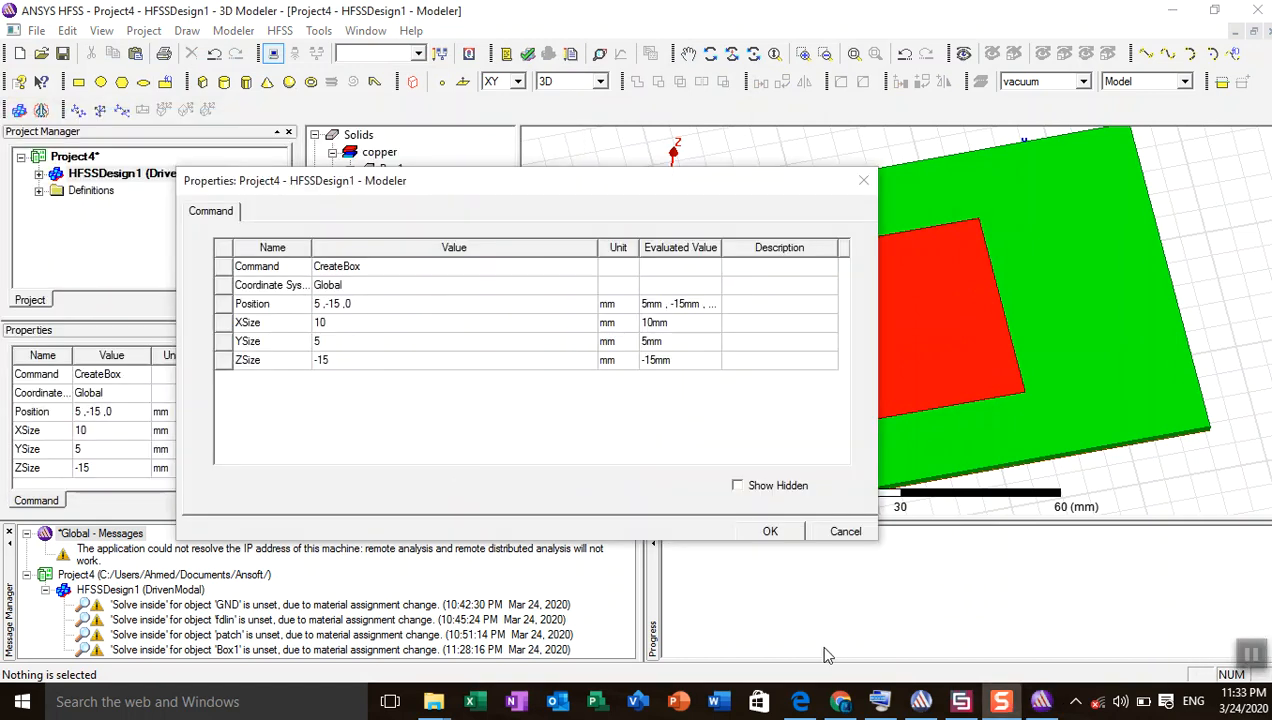
pyautogui.click(318, 304)
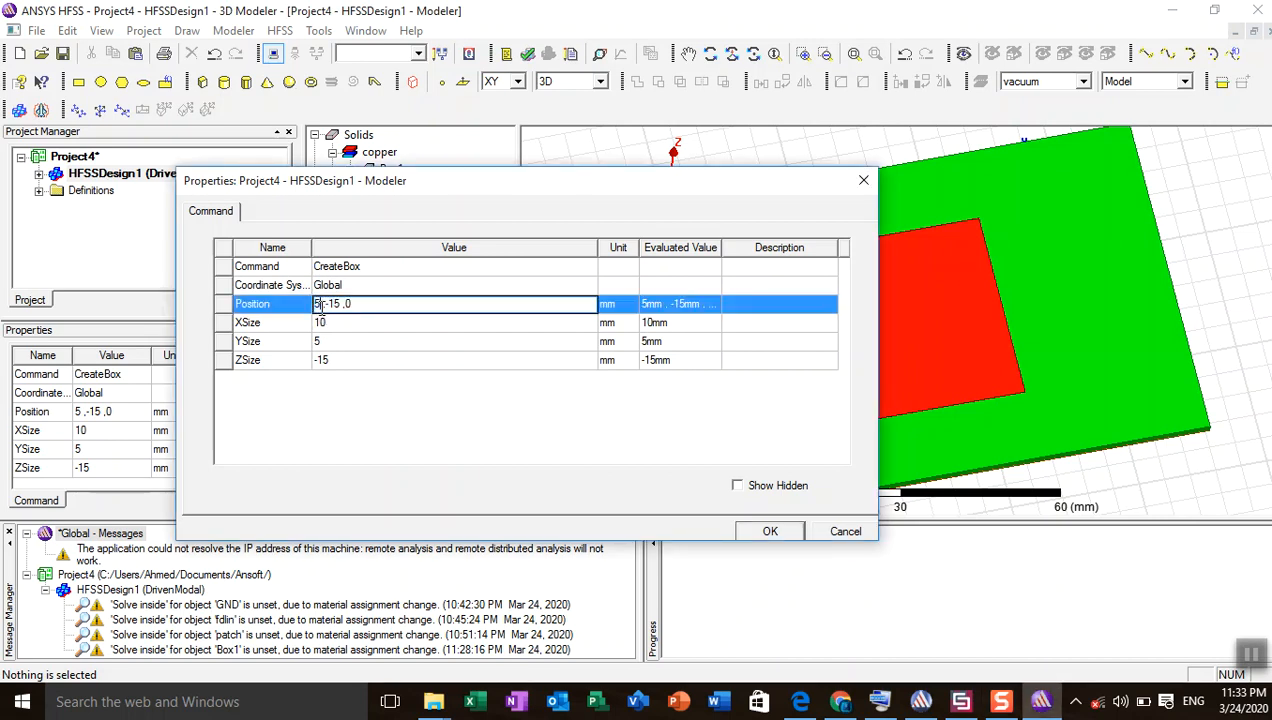
pyautogui.press('BackSpace')
pyautogui.click(876, 701)
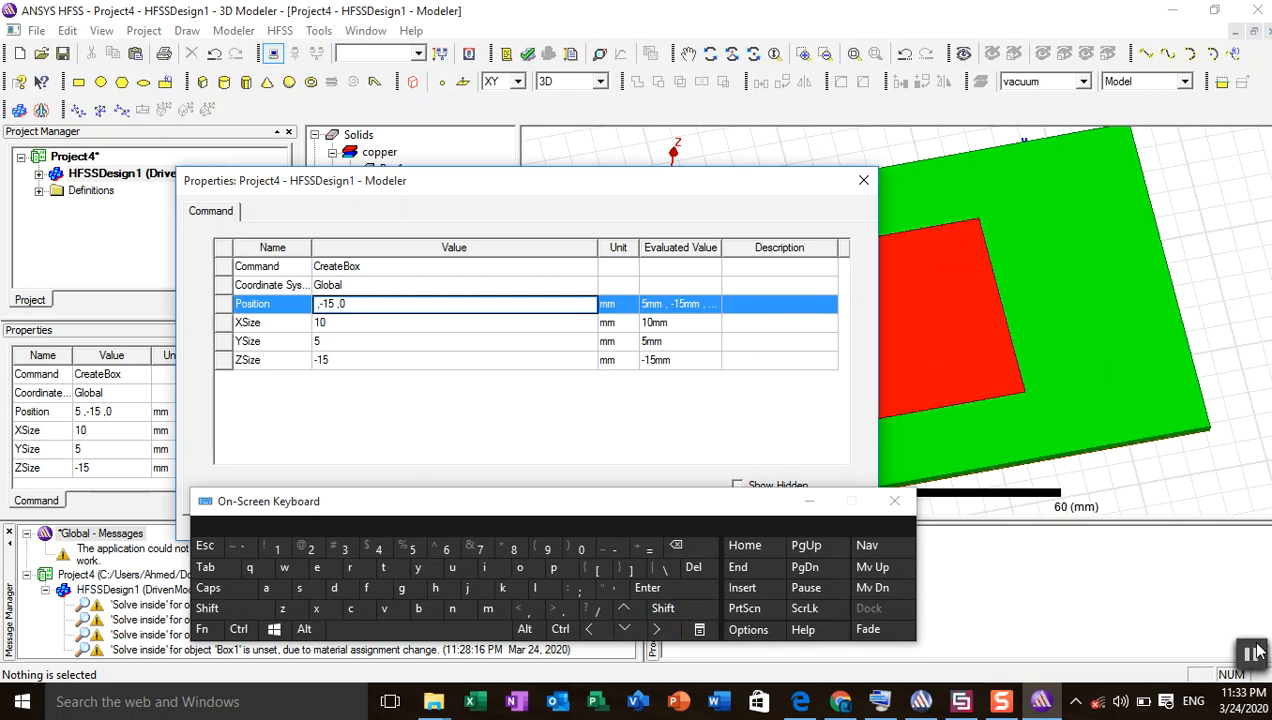
pyautogui.click(1253, 652)
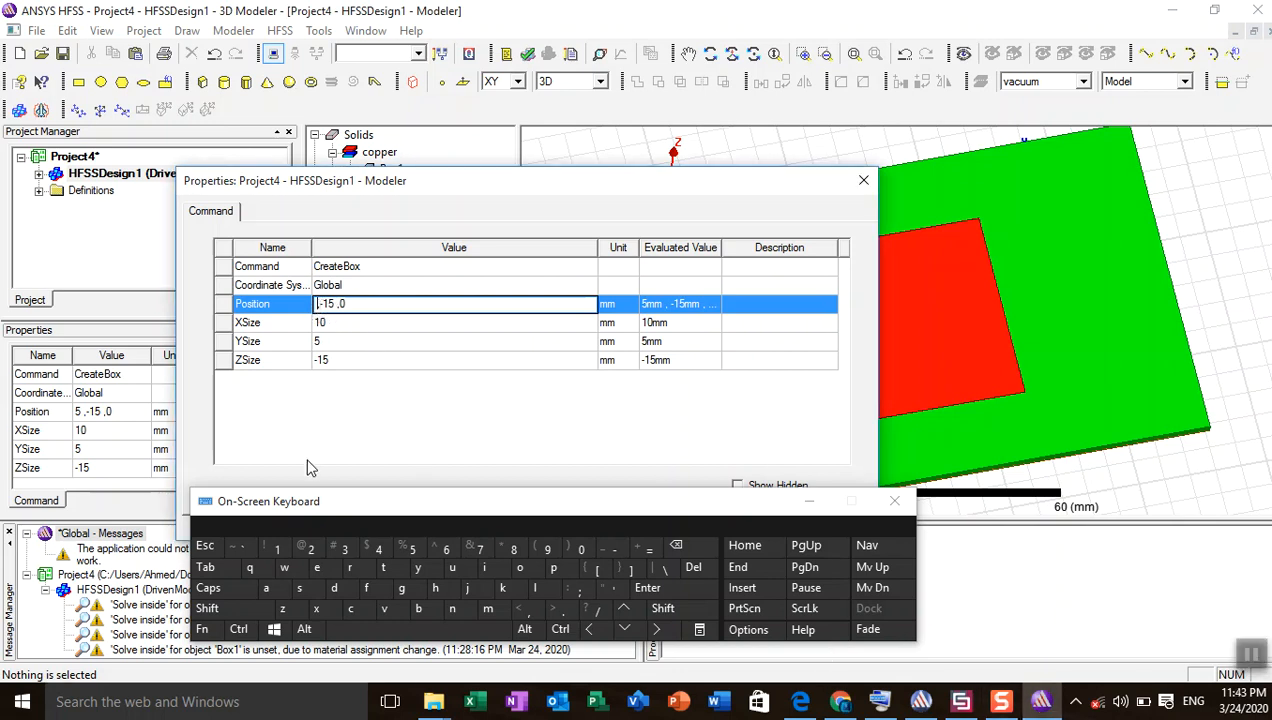
pyautogui.click(282, 567)
pyautogui.click(401, 588)
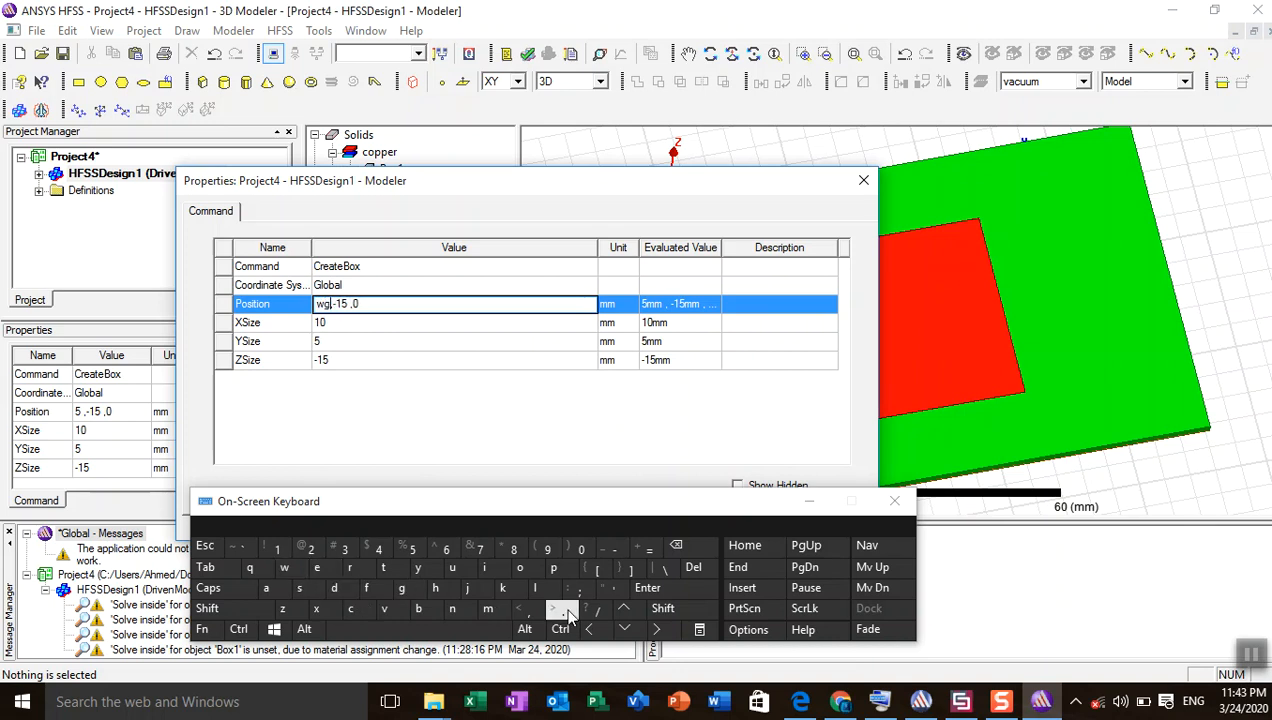
pyautogui.click(597, 608)
pyautogui.click(308, 548)
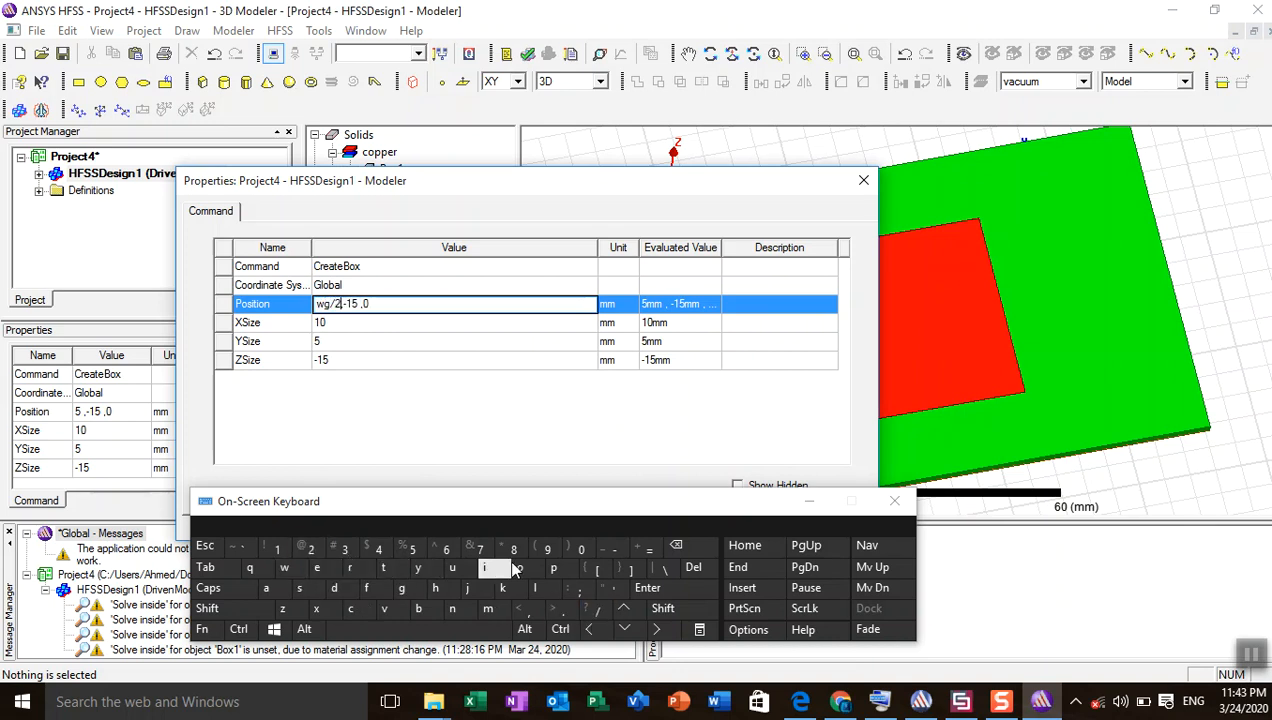
pyautogui.click(609, 552)
pyautogui.click(286, 567)
pyautogui.click(367, 589)
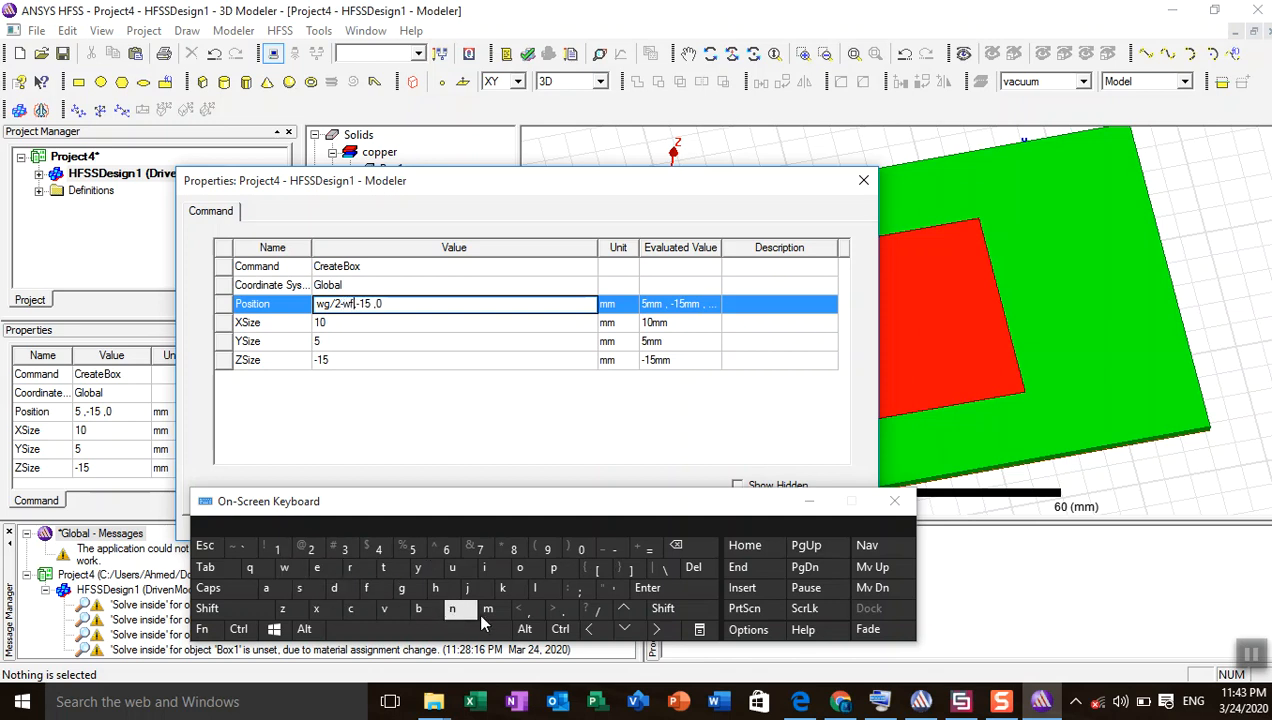
pyautogui.click(595, 612)
pyautogui.click(310, 548)
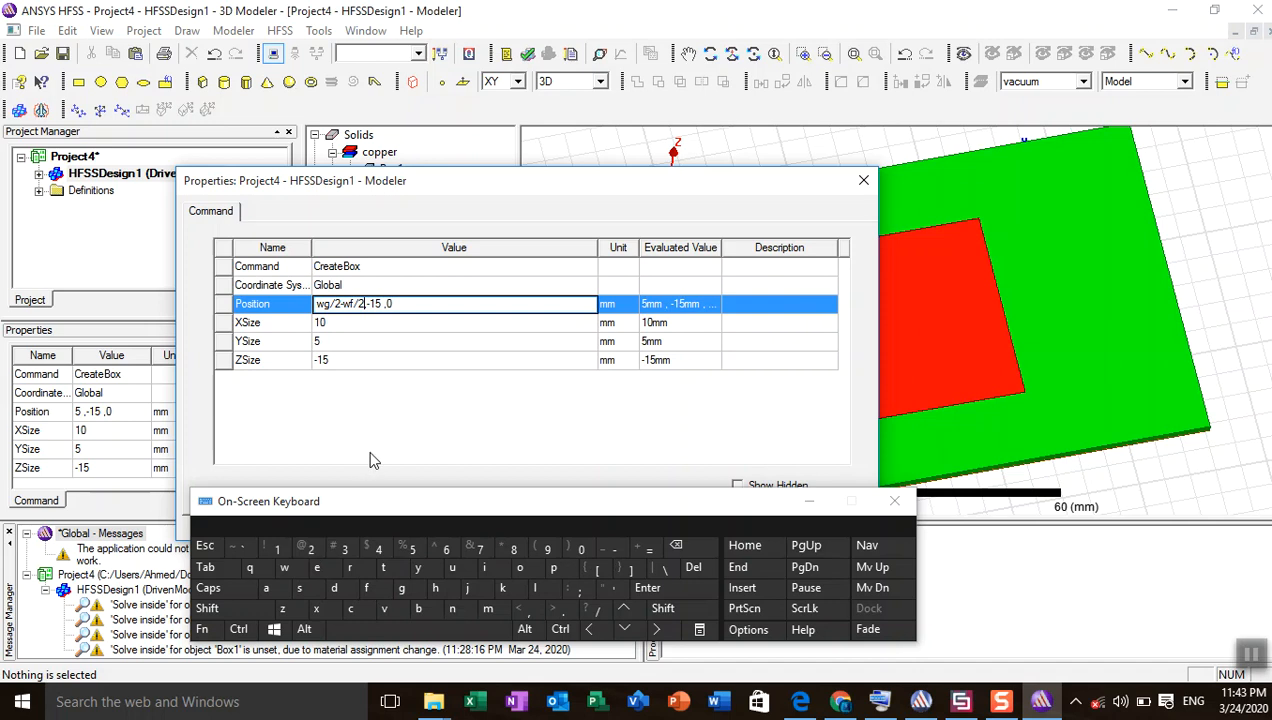
pyautogui.click(382, 308)
pyautogui.write('+ht')
# - Set the first inset box's X size to -wc, defining the new length variable wc as 1.506 mm from the design kit's inset gap
pyautogui.click(333, 322)
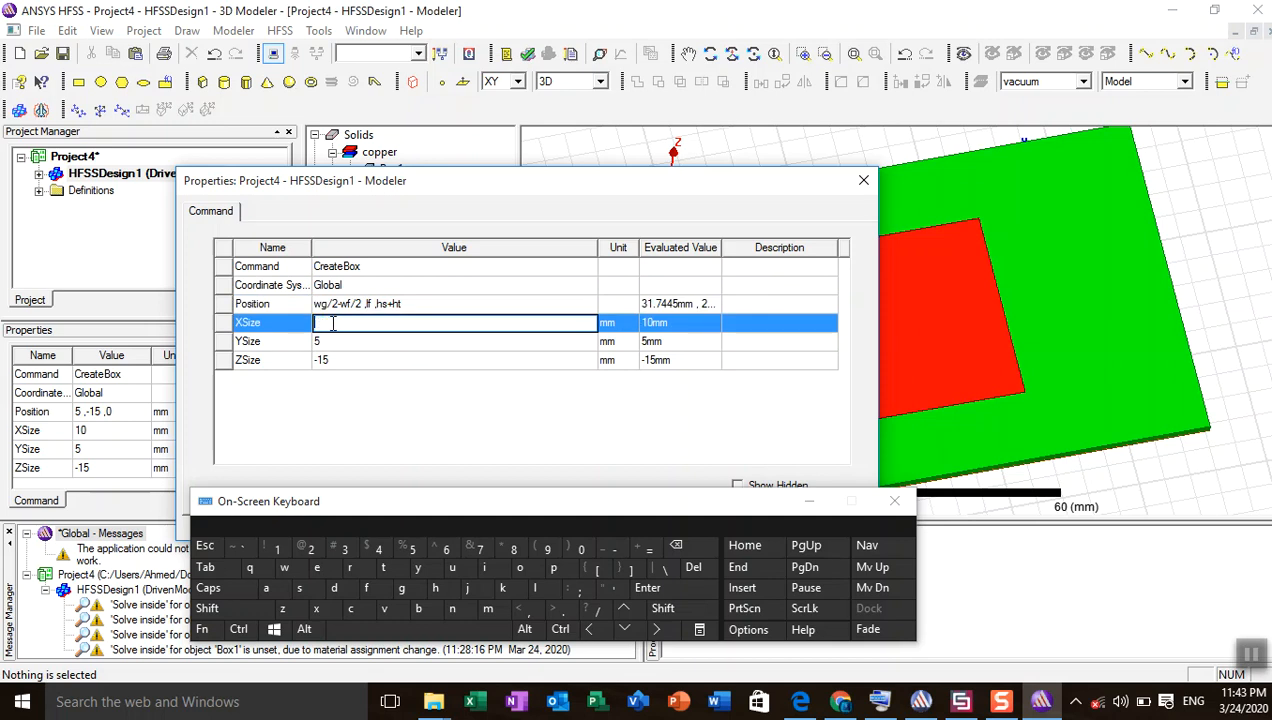
pyautogui.write('-')
pyautogui.click(284, 567)
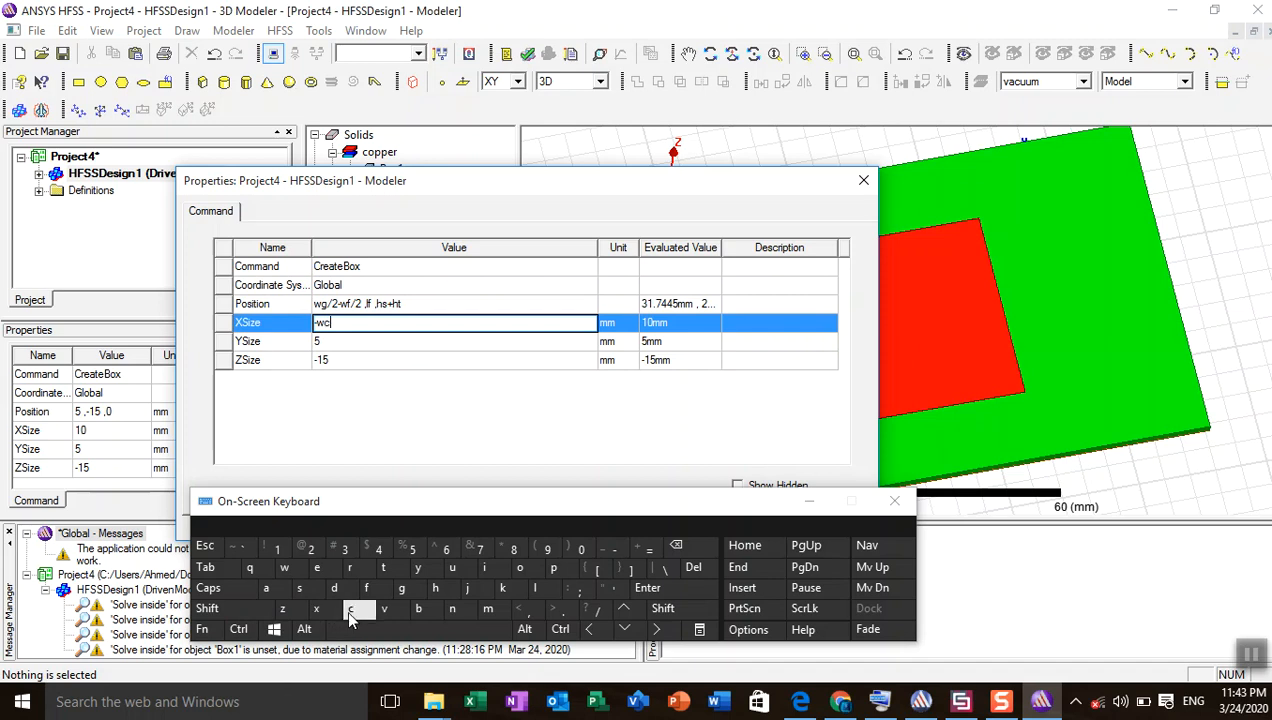
pyautogui.click(333, 349)
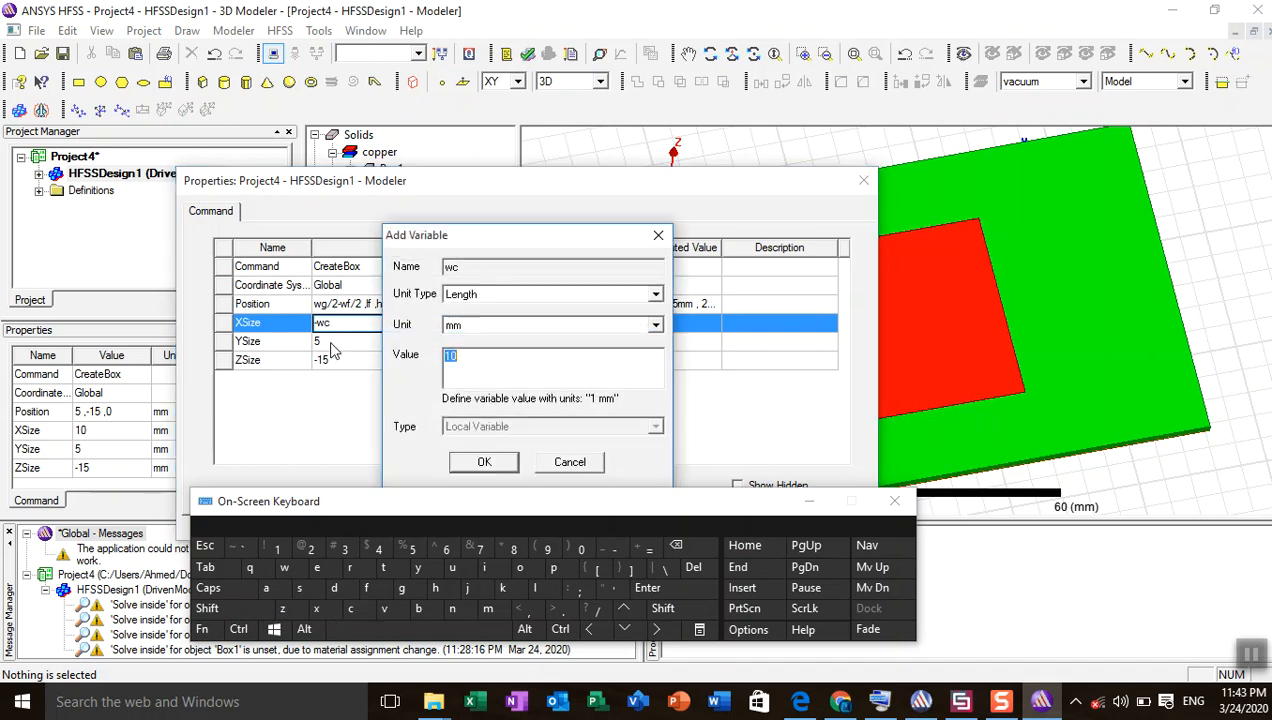
pyautogui.click(920, 703)
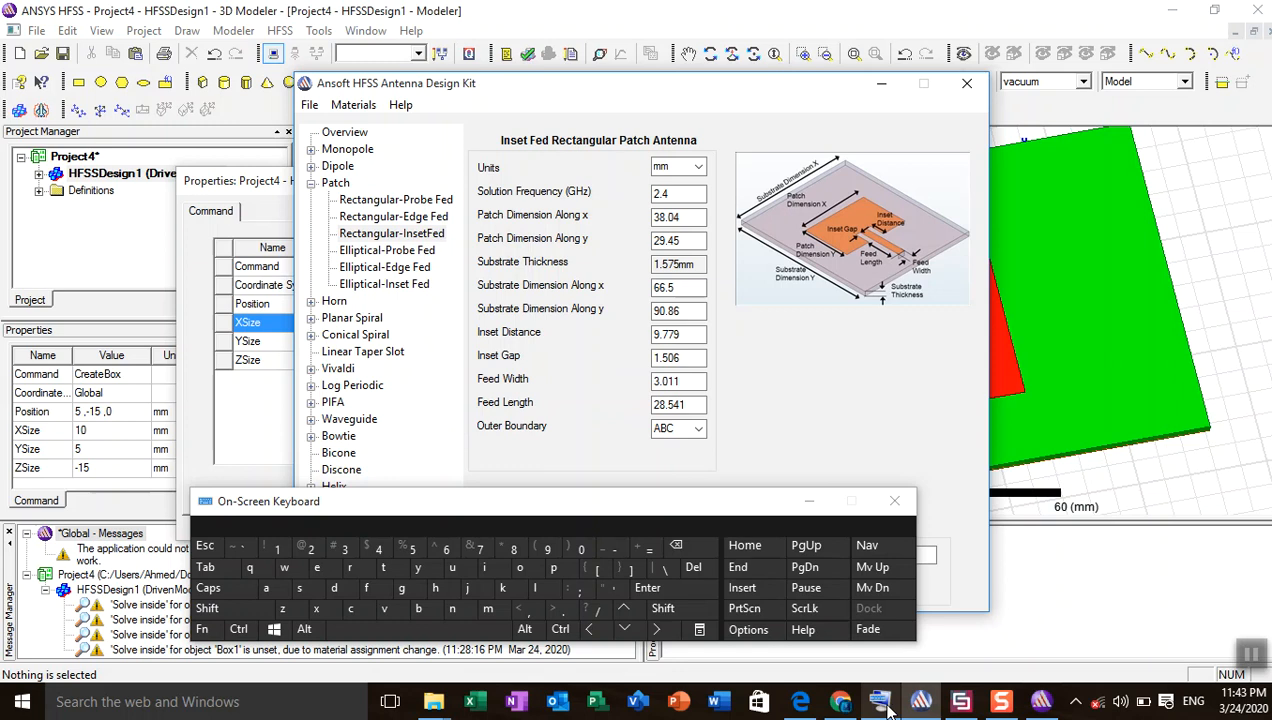
pyautogui.click(921, 706)
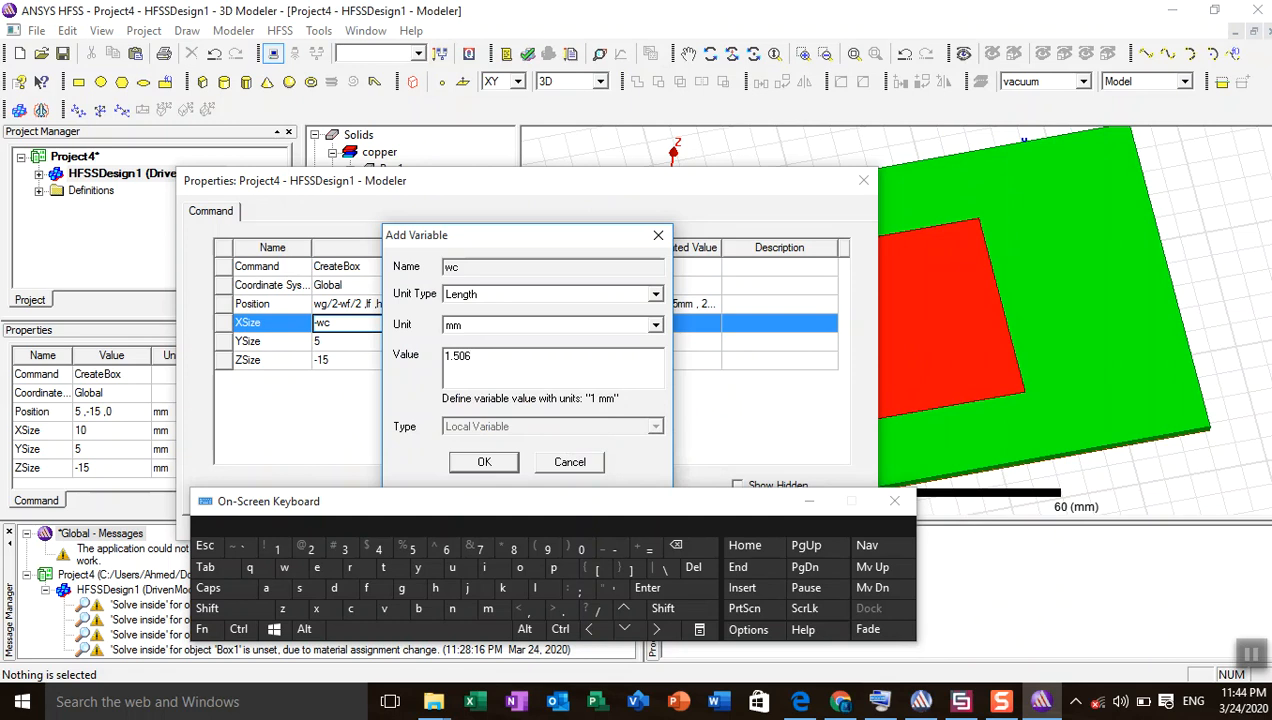
pyautogui.click(483, 463)
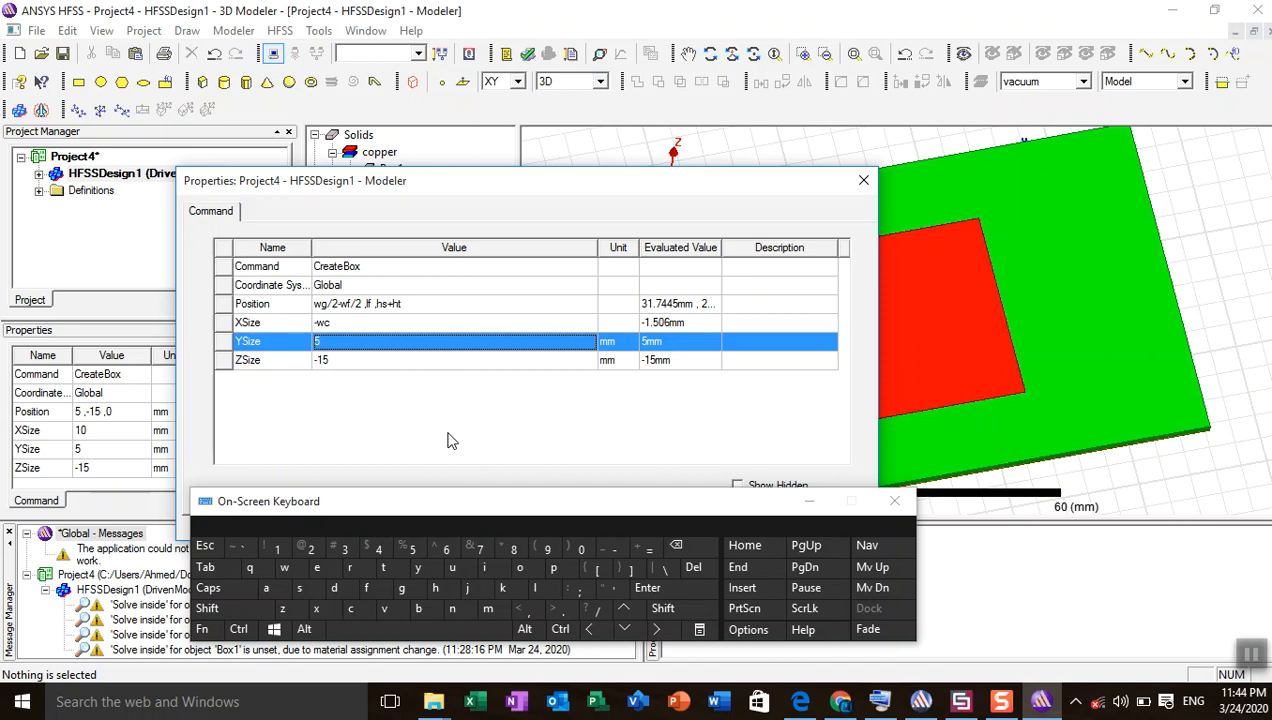
# - Set the inset box's Y size to lc, defining the new length variable lc as 9.779 mm from the design kit's inset distance
pyautogui.press('BackSpace')
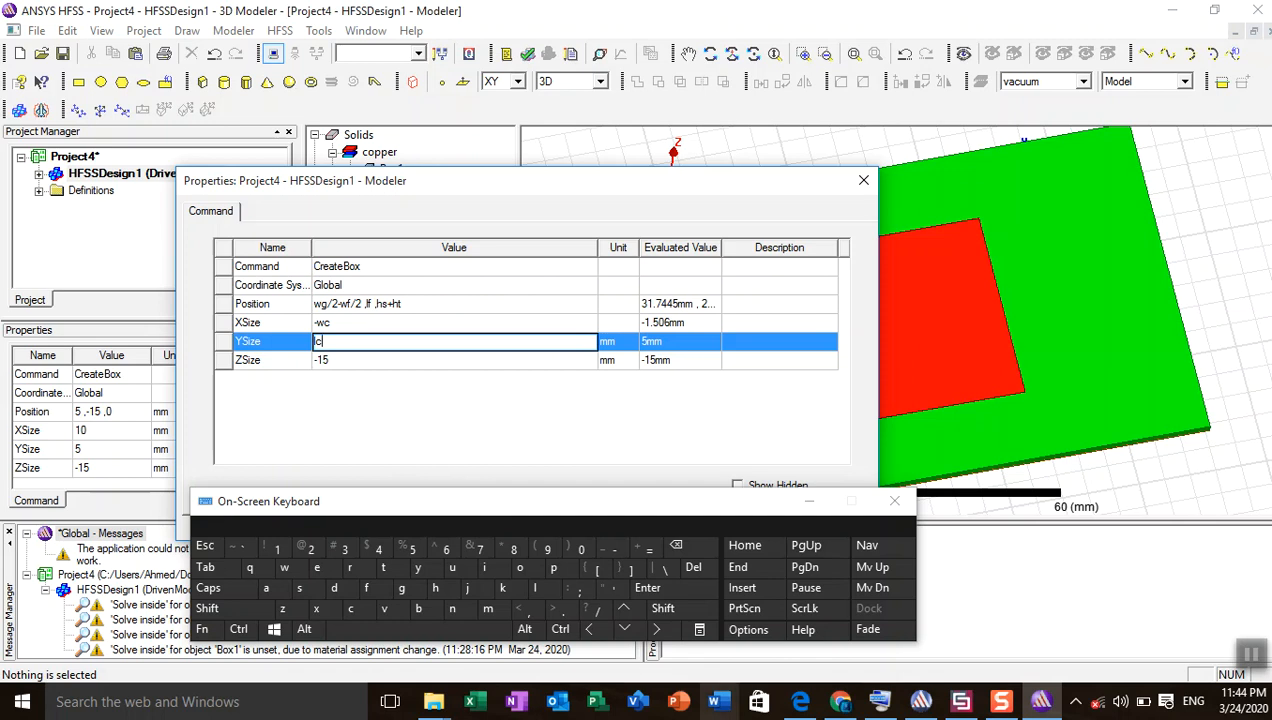
pyautogui.click(830, 702)
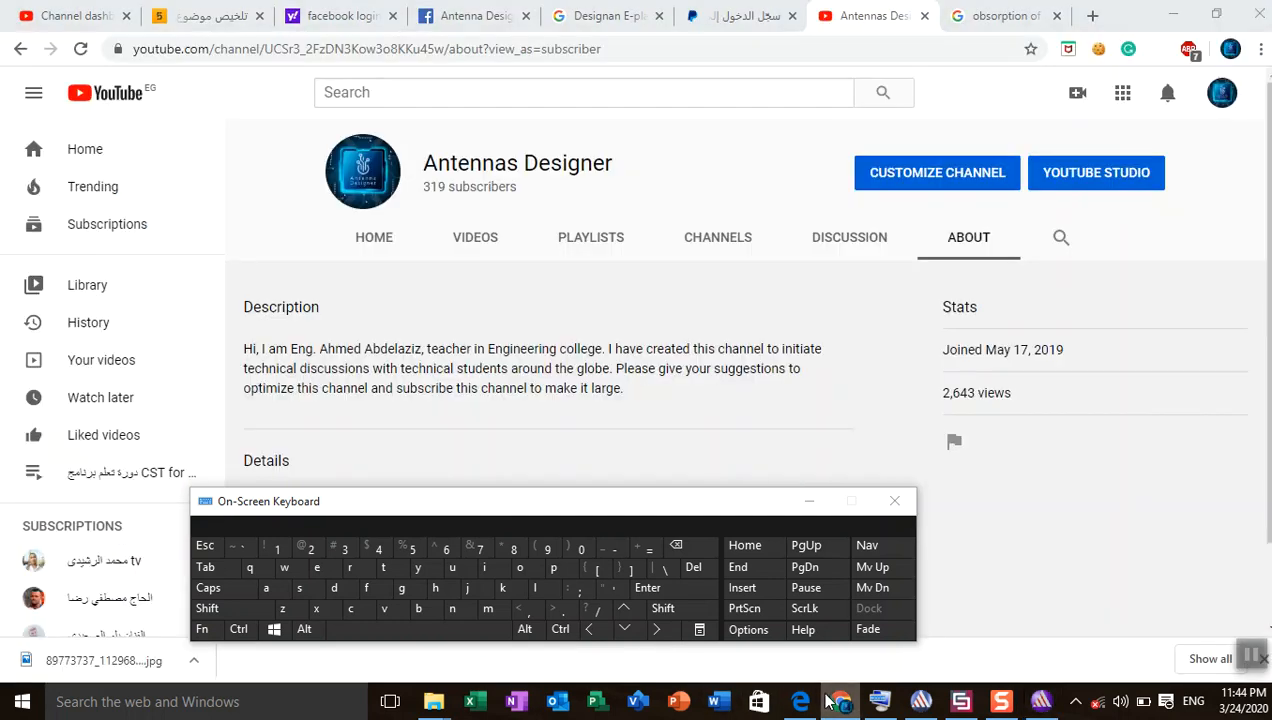
pyautogui.click(830, 702)
pyautogui.click(920, 702)
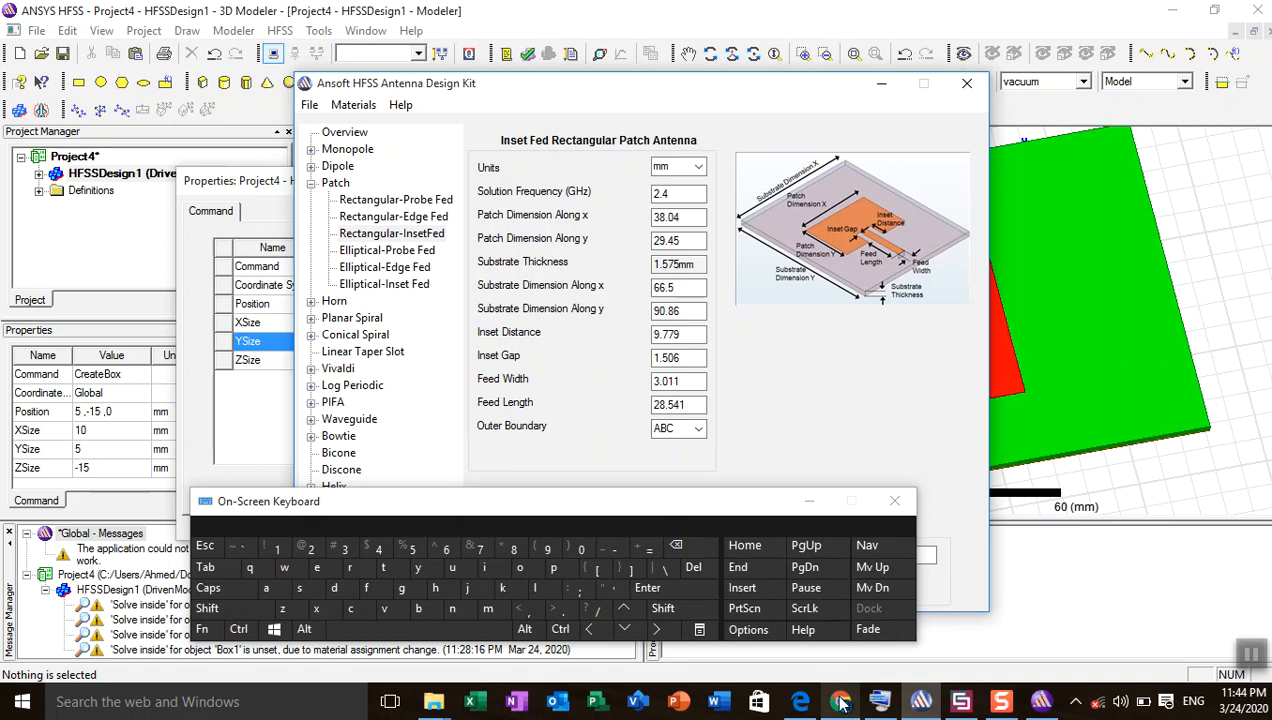
pyautogui.click(912, 704)
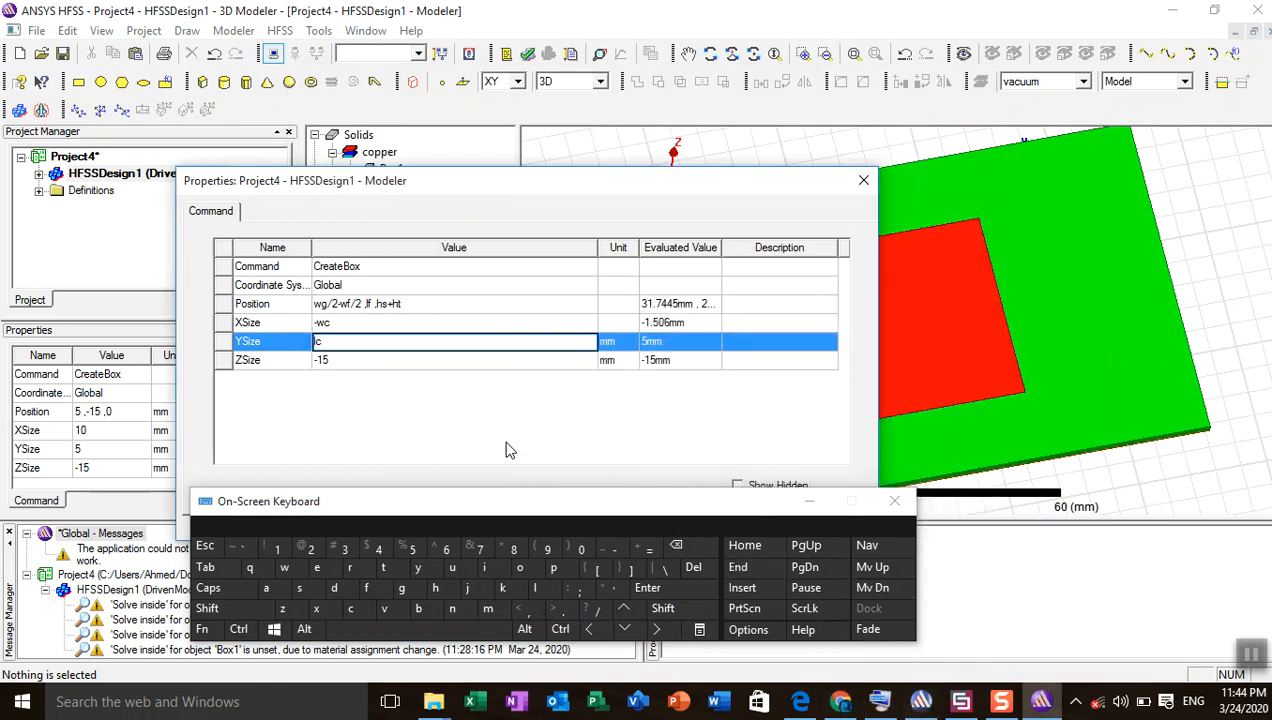
pyautogui.click(362, 364)
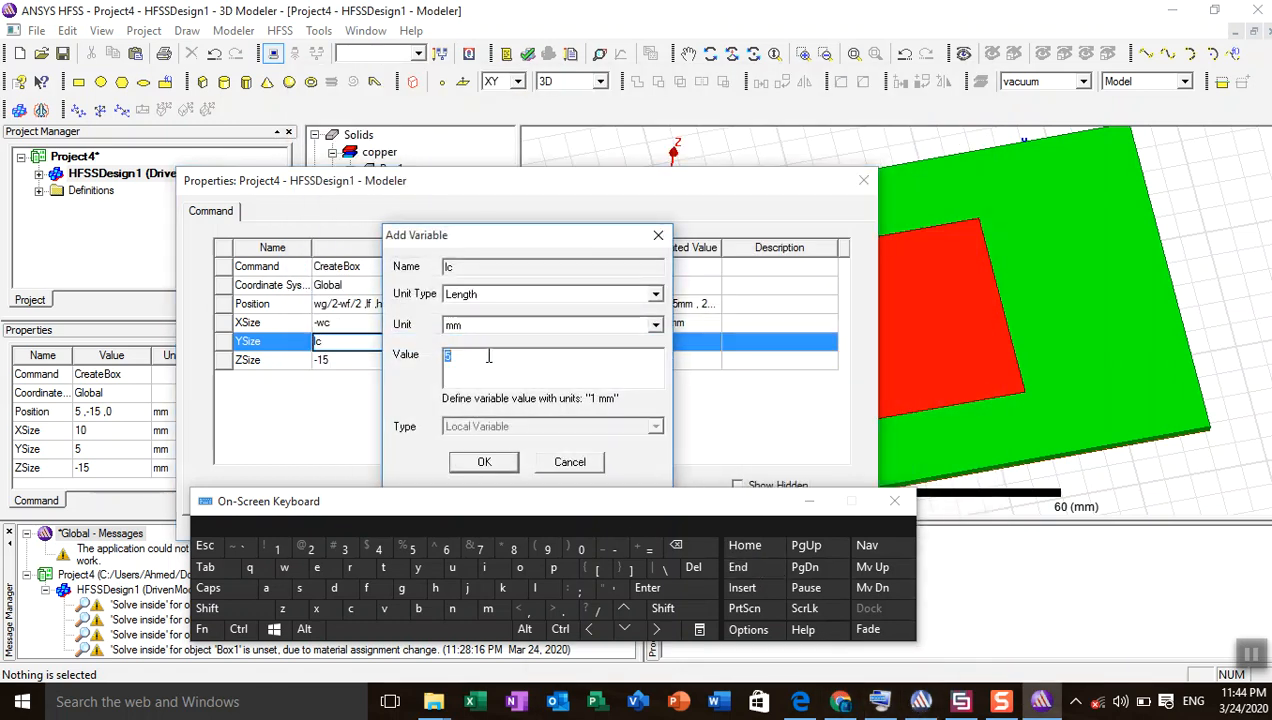
pyautogui.write('9.779')
pyautogui.click(484, 462)
# - Set the inset box's Z size to ht and apply the box dimensions
pyautogui.click(344, 360)
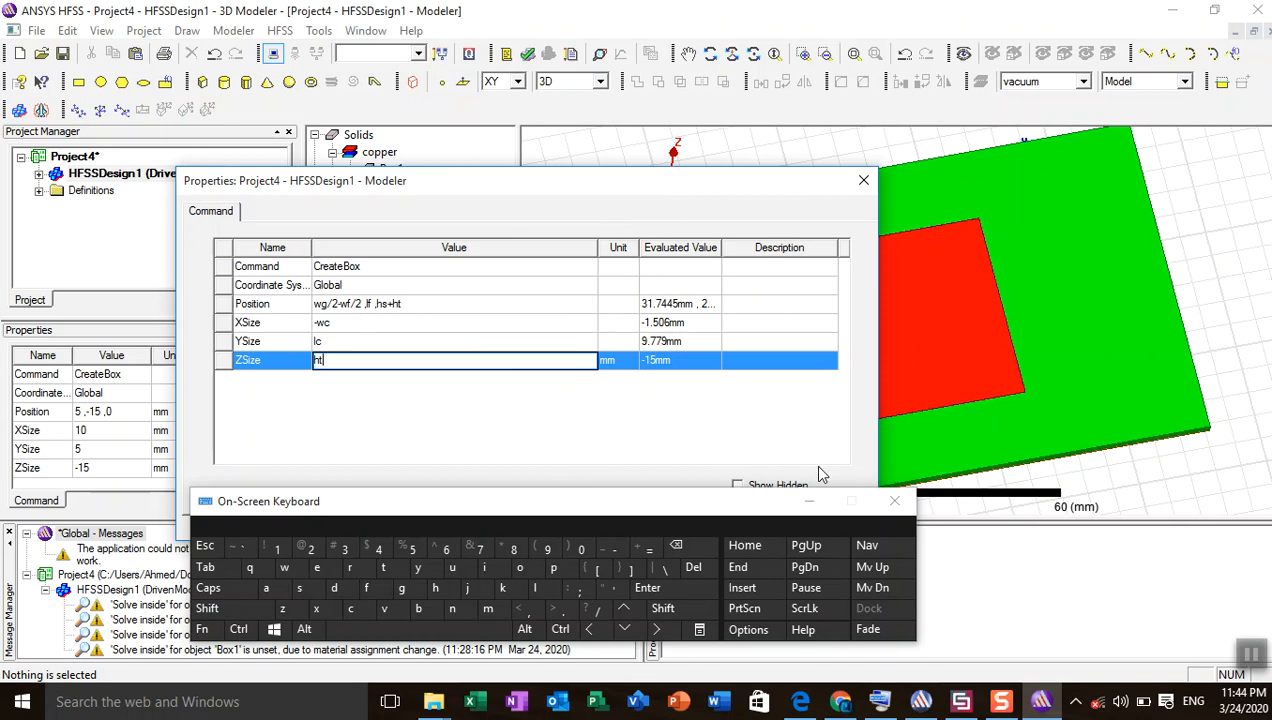
pyautogui.click(802, 503)
pyautogui.click(770, 531)
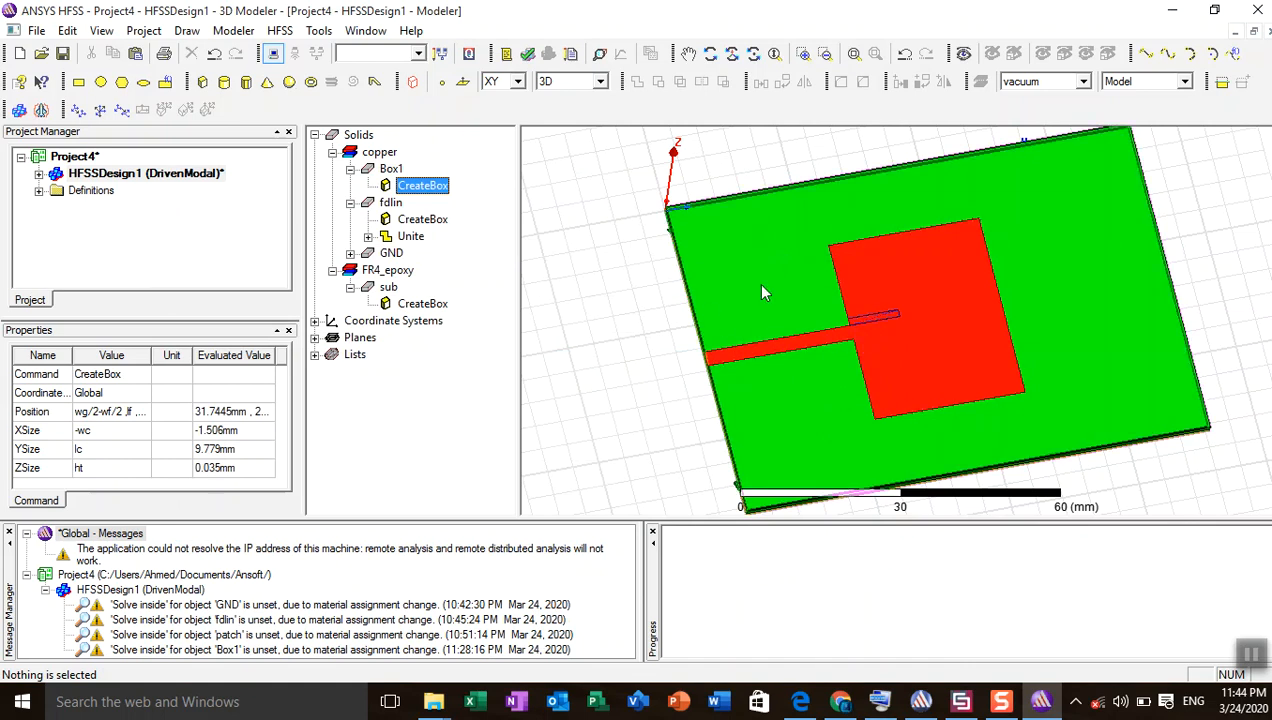
# - Try to mirror the inset box Box1 to the feed line's other side, anchoring the mirror plane at the feed line and patch corner
pyautogui.click(389, 170)
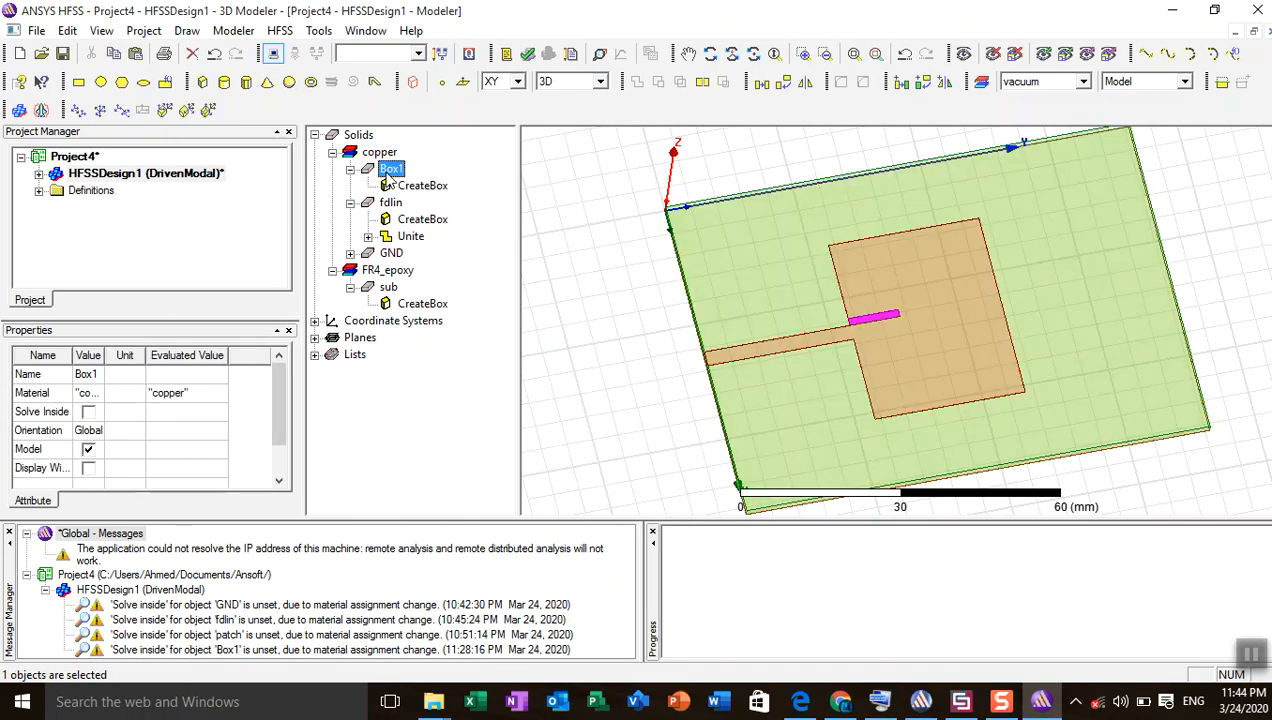
pyautogui.rightClick(389, 176)
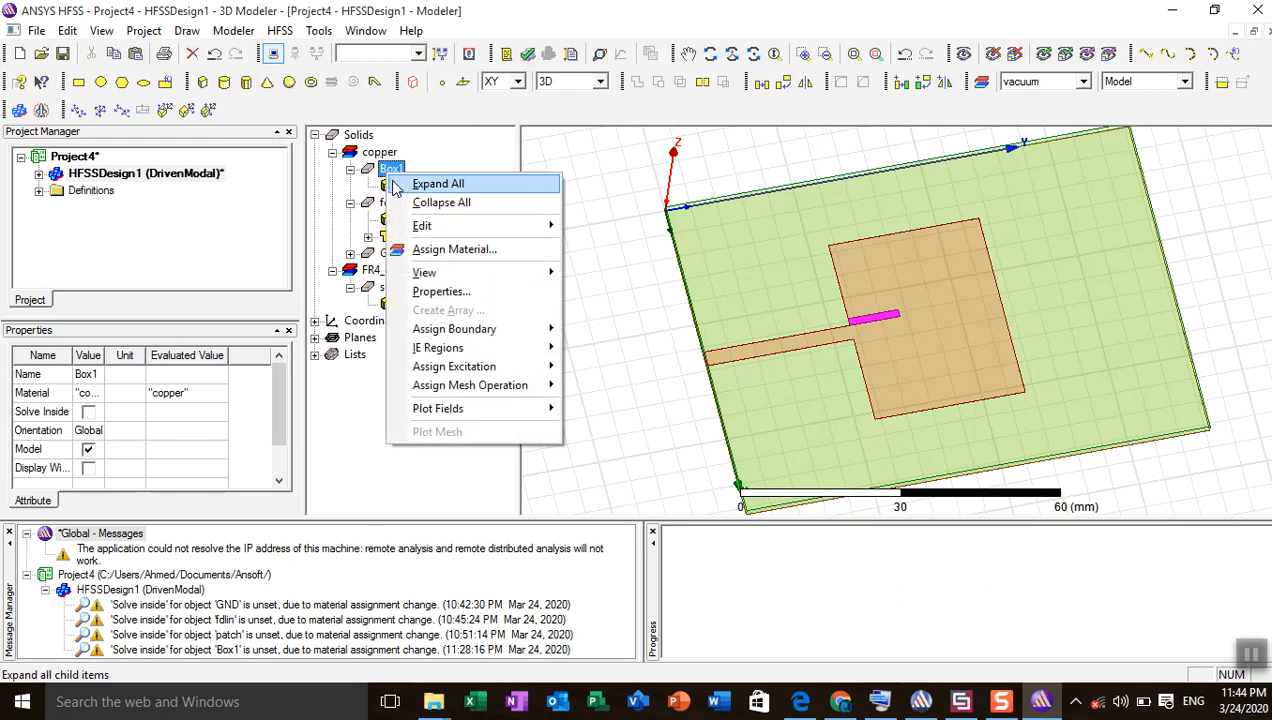
pyautogui.moveTo(542, 347)
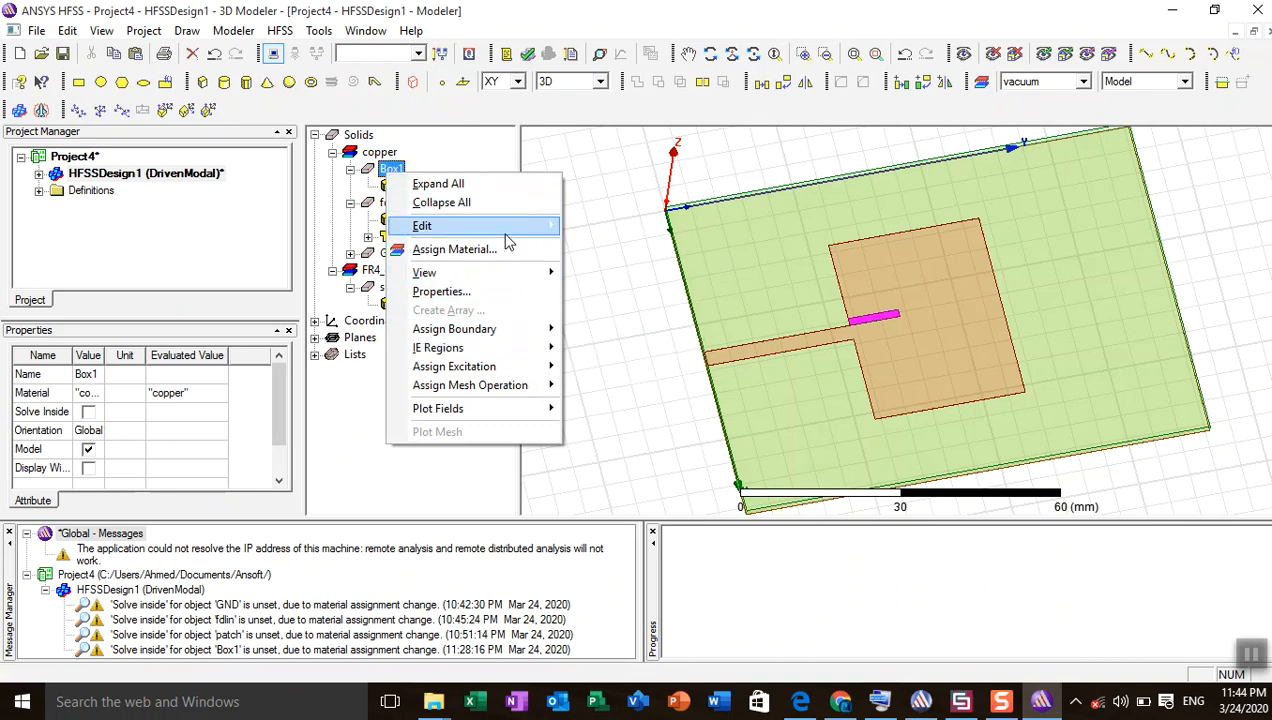
pyautogui.moveTo(507, 239)
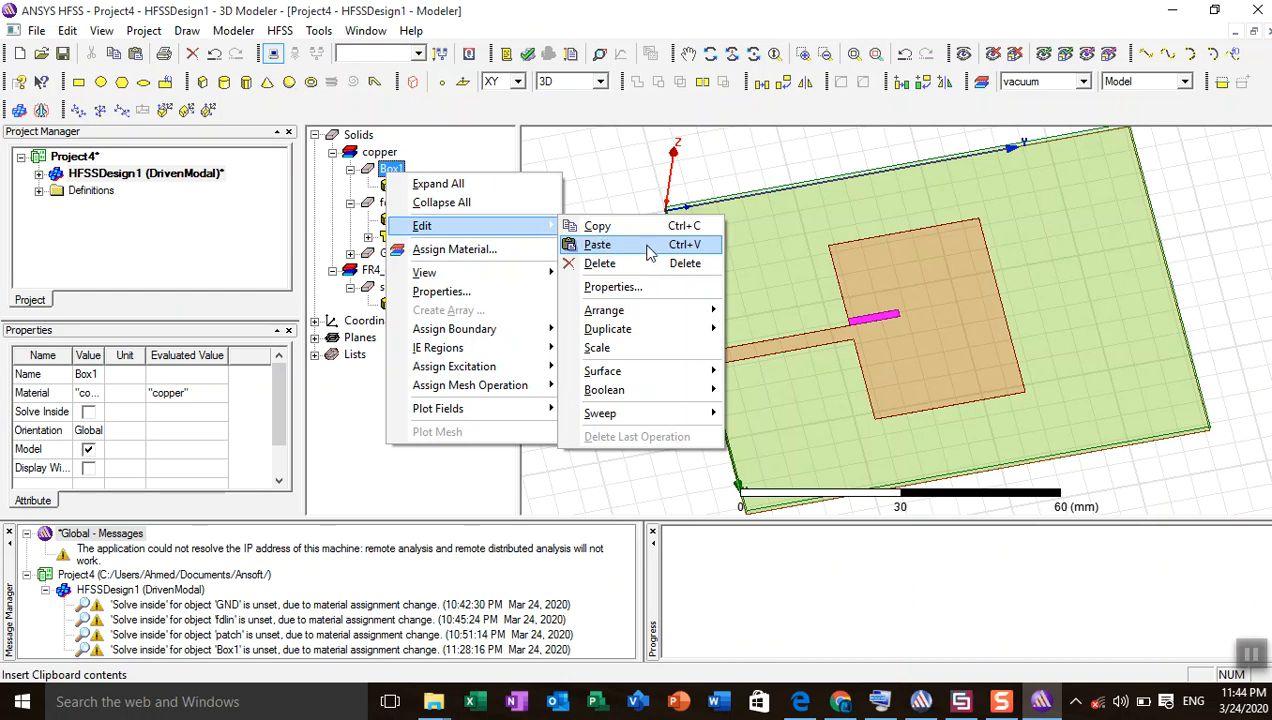
pyautogui.moveTo(688, 331)
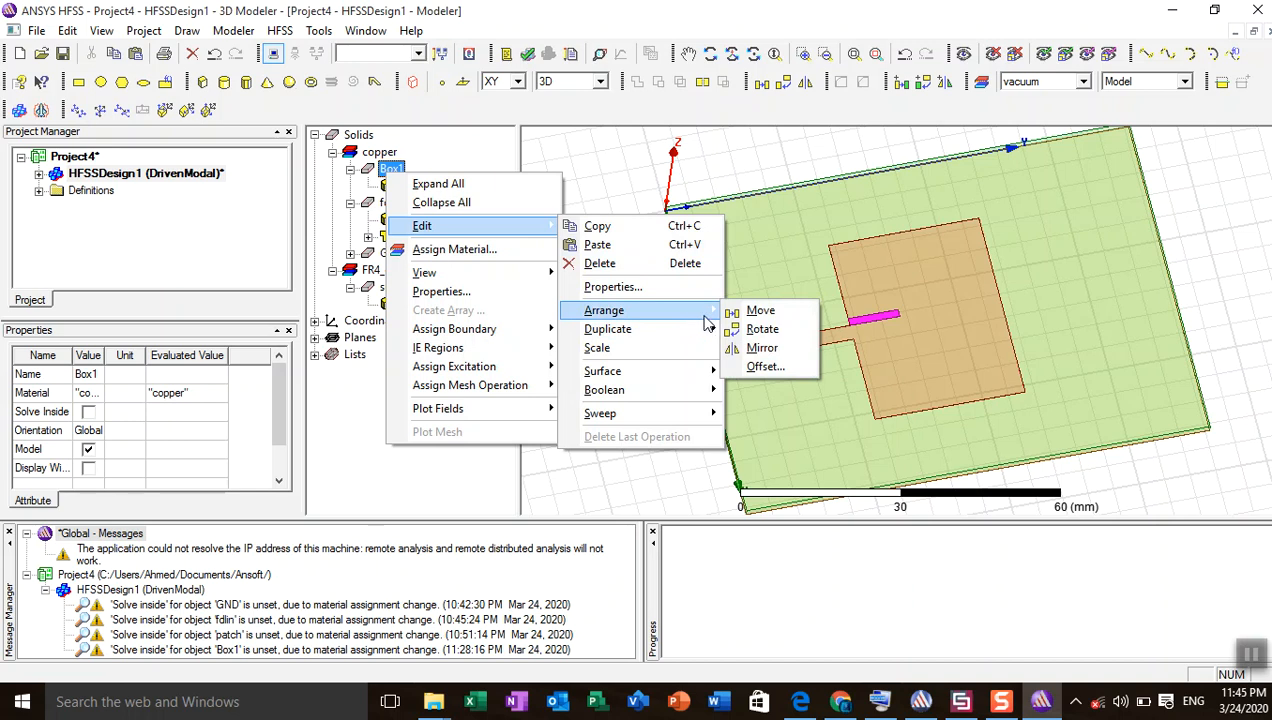
pyautogui.click(768, 347)
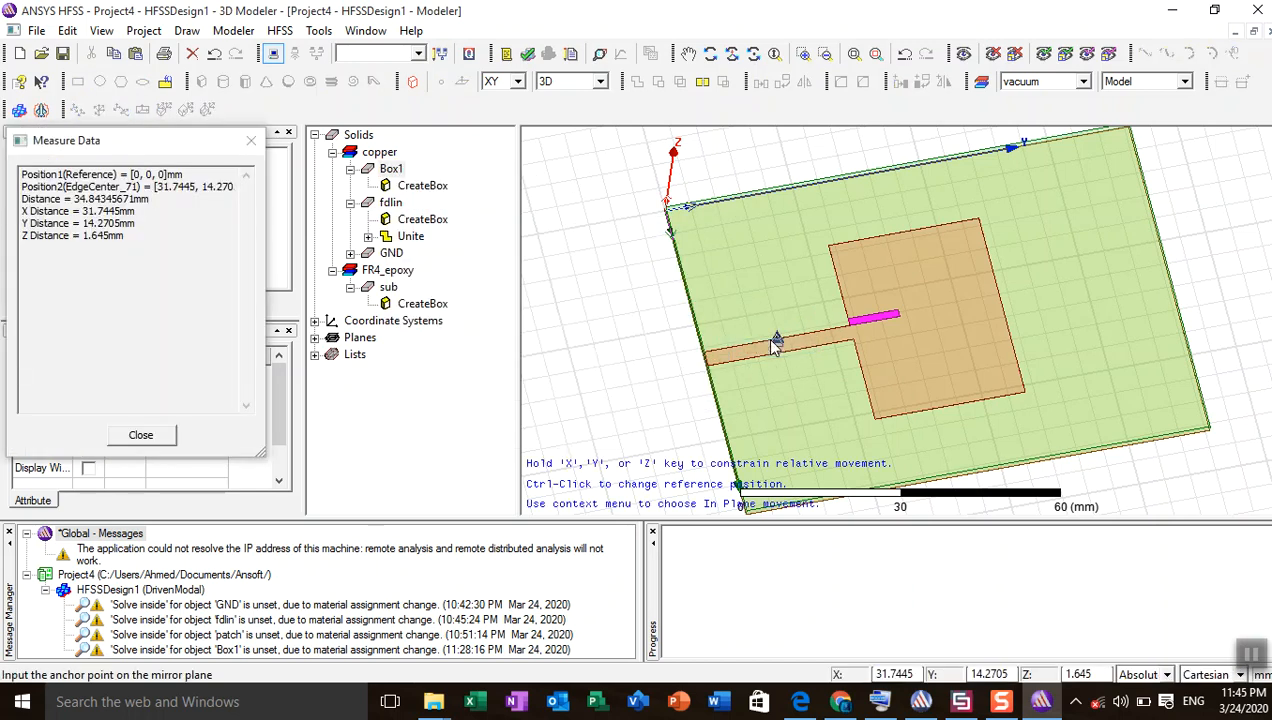
pyautogui.click(857, 343)
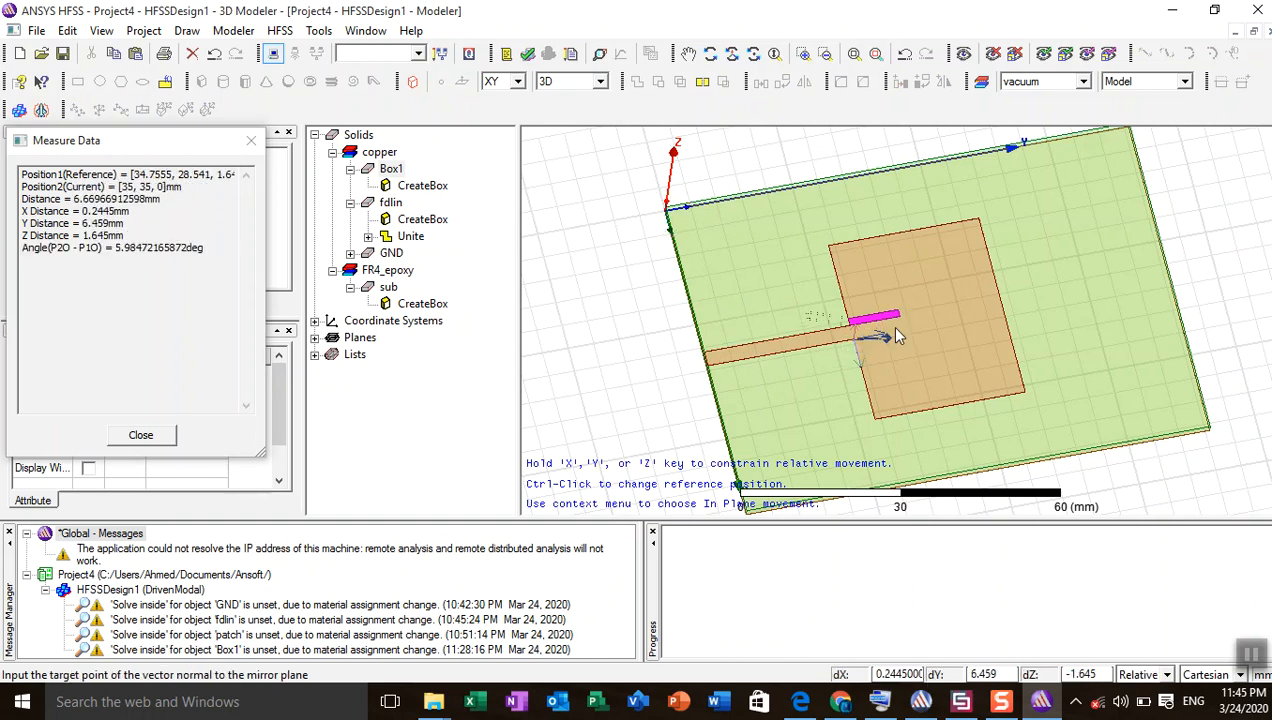
pyautogui.press('Escape')
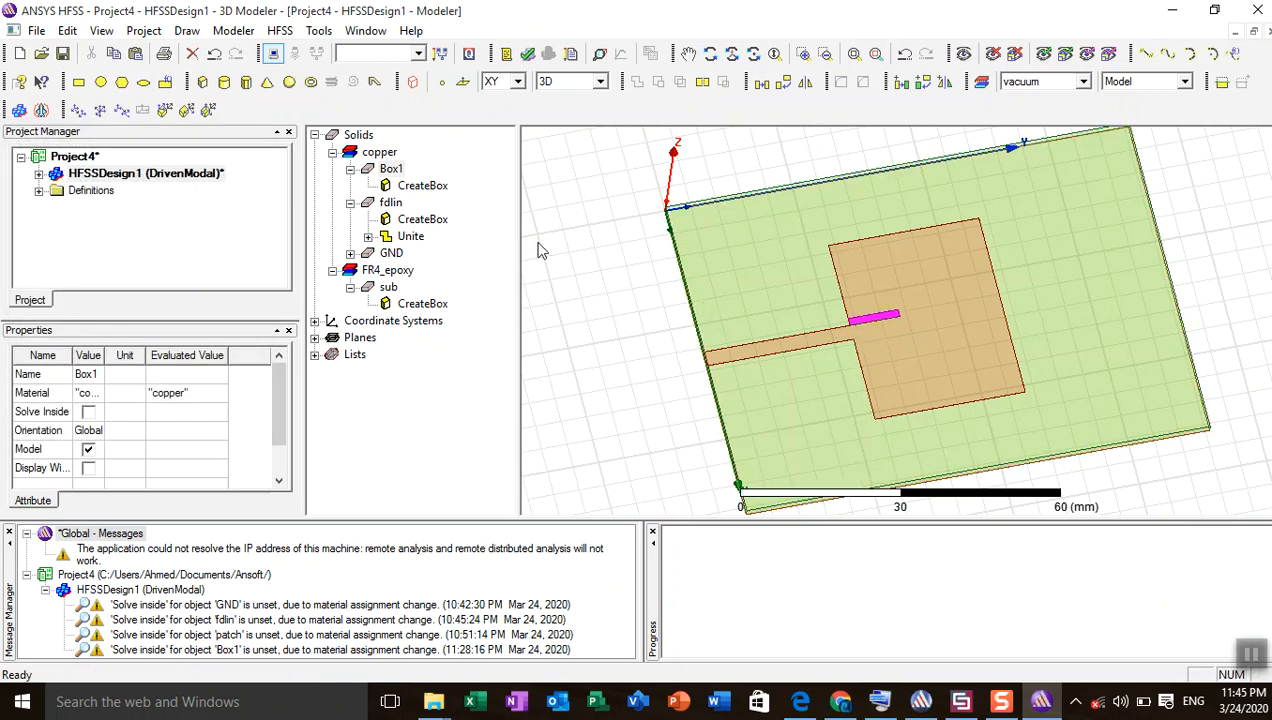
pyautogui.rightClick(391, 170)
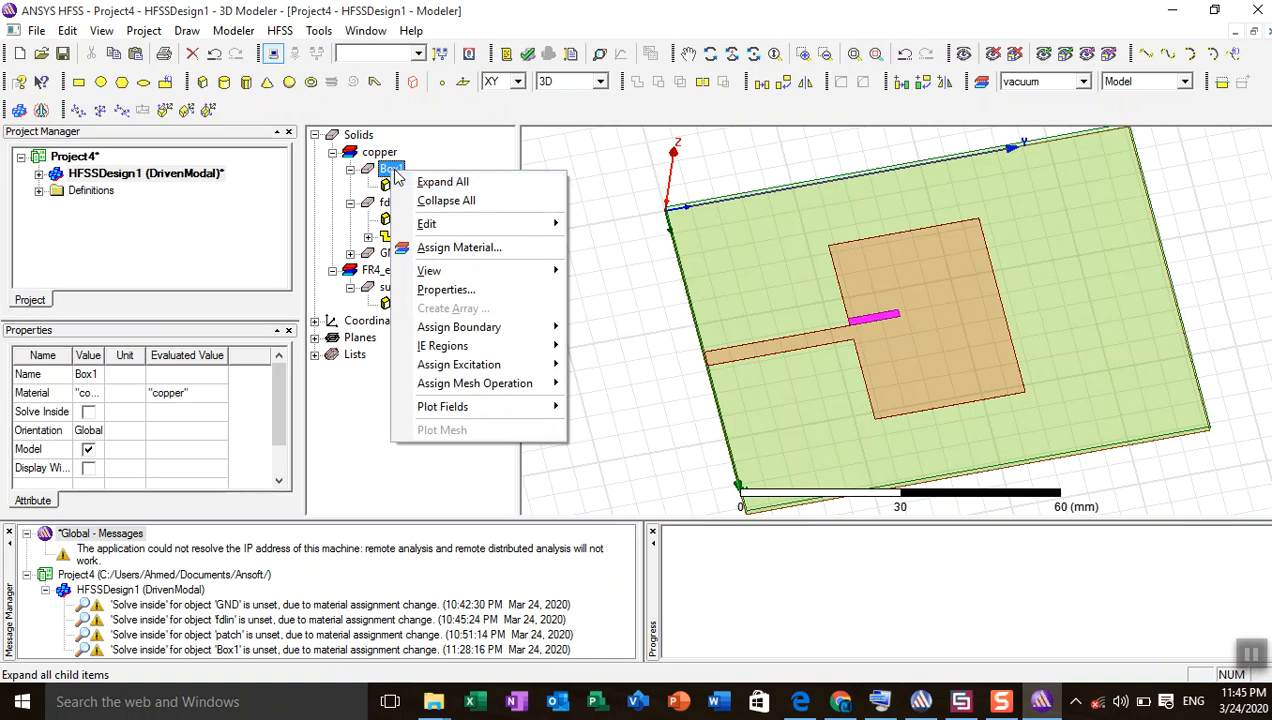
pyautogui.click(389, 172)
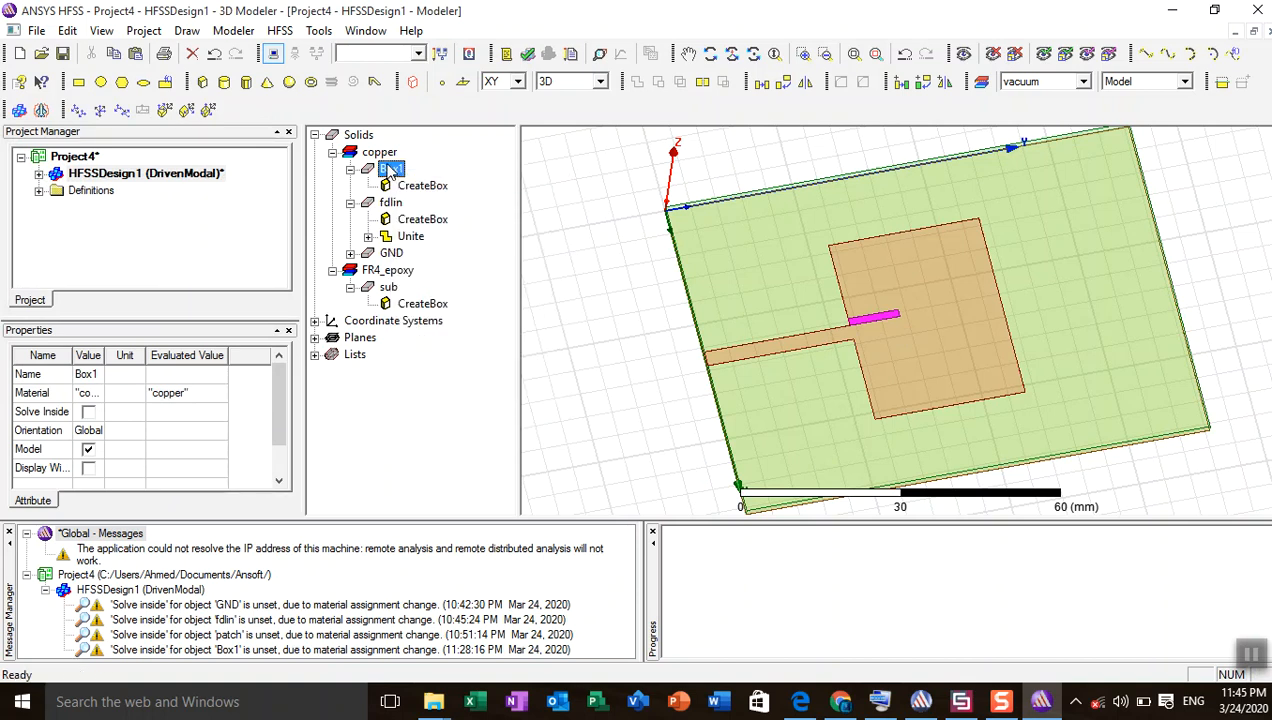
pyautogui.rightClick(389, 172)
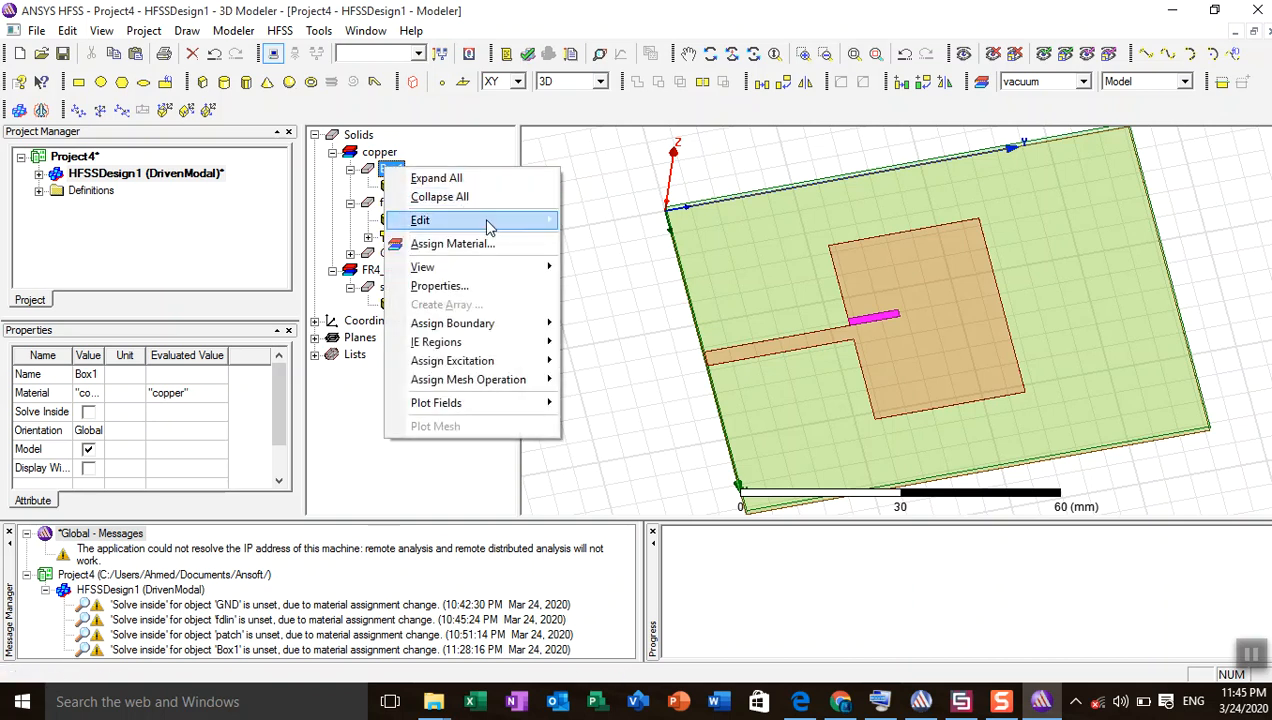
pyautogui.moveTo(489, 226)
pyautogui.click(595, 220)
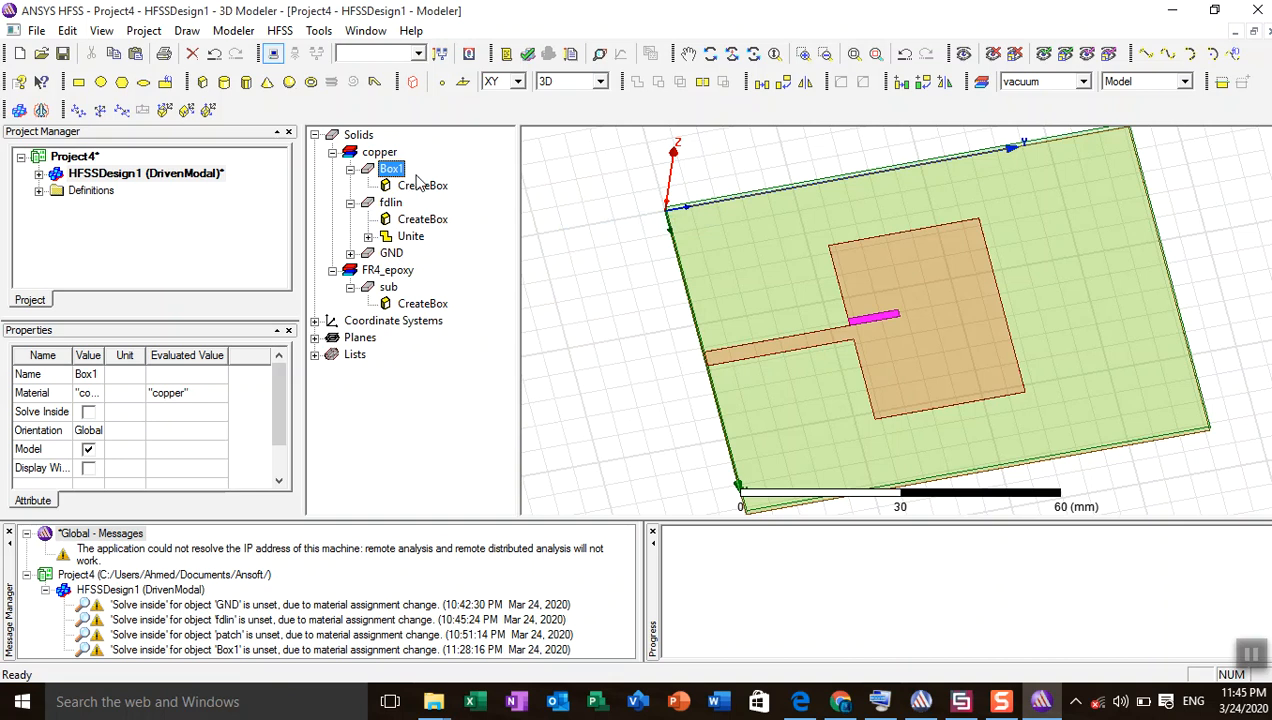
pyautogui.click(357, 138)
pyautogui.rightClick(358, 140)
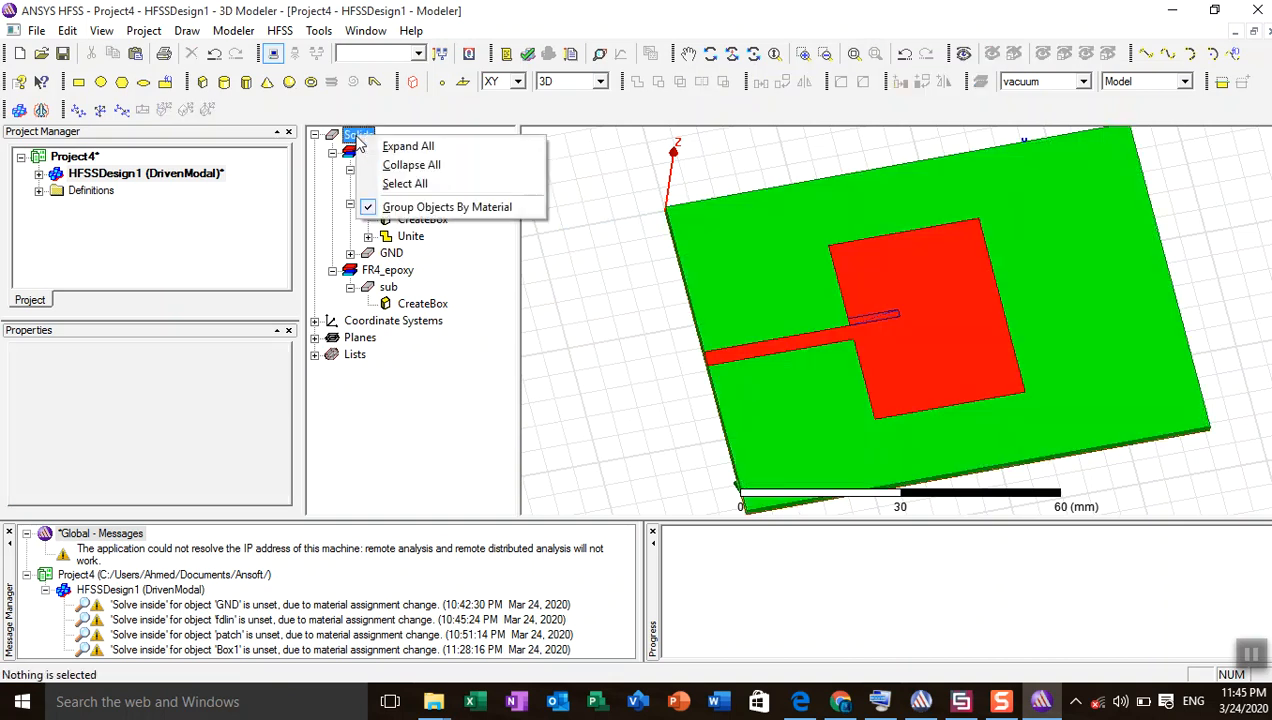
pyautogui.click(338, 140)
pyautogui.rightClick(360, 150)
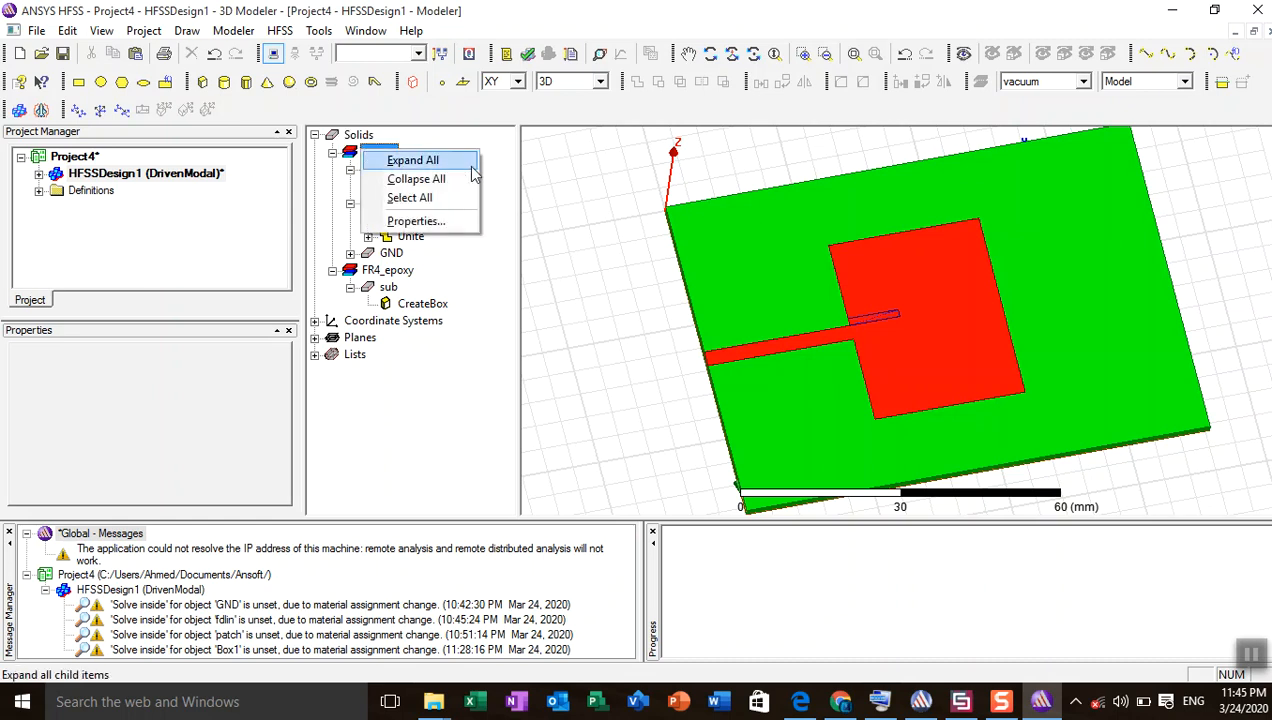
pyautogui.click(528, 180)
pyautogui.rightClick(545, 210)
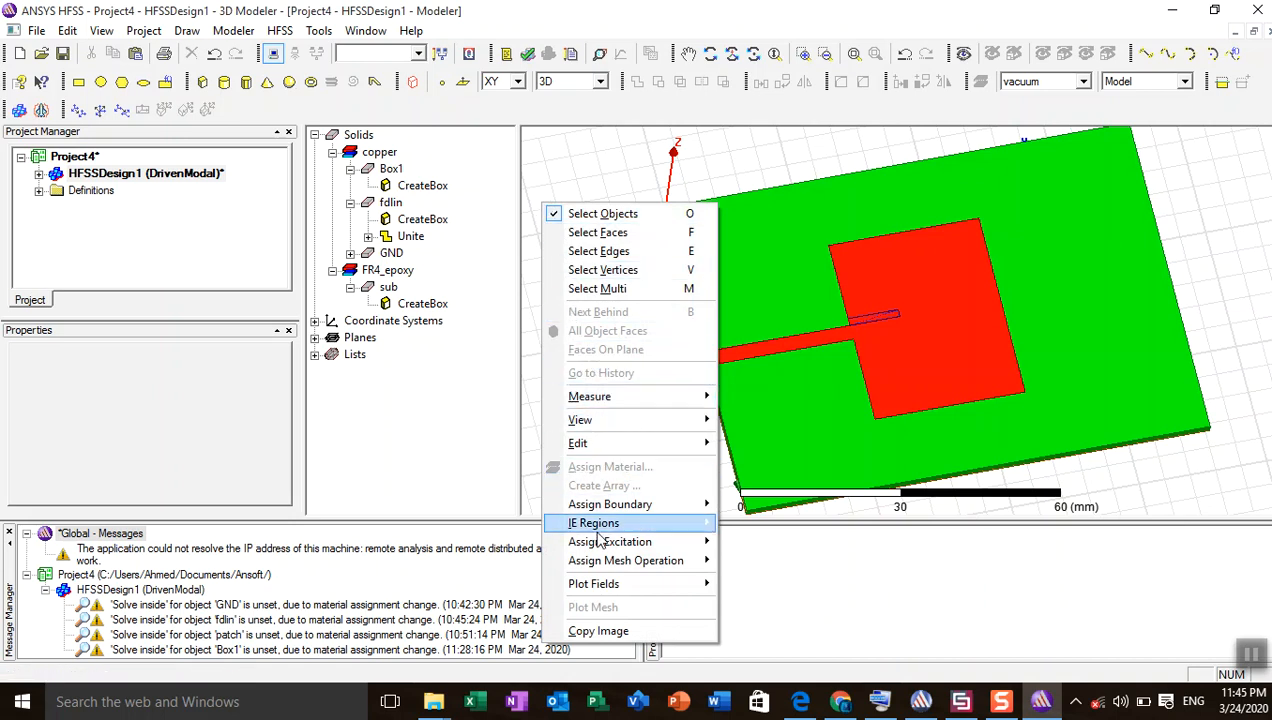
pyautogui.click(588, 213)
pyautogui.rightClick(576, 252)
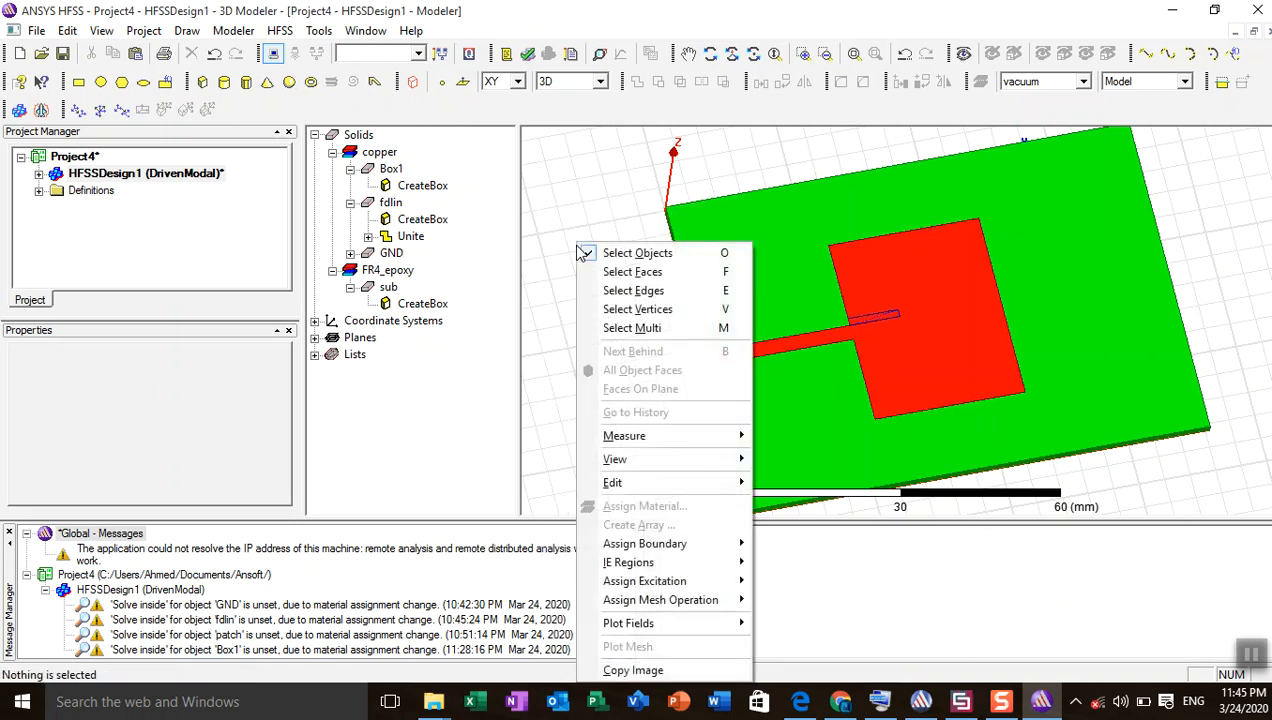
pyautogui.click(535, 318)
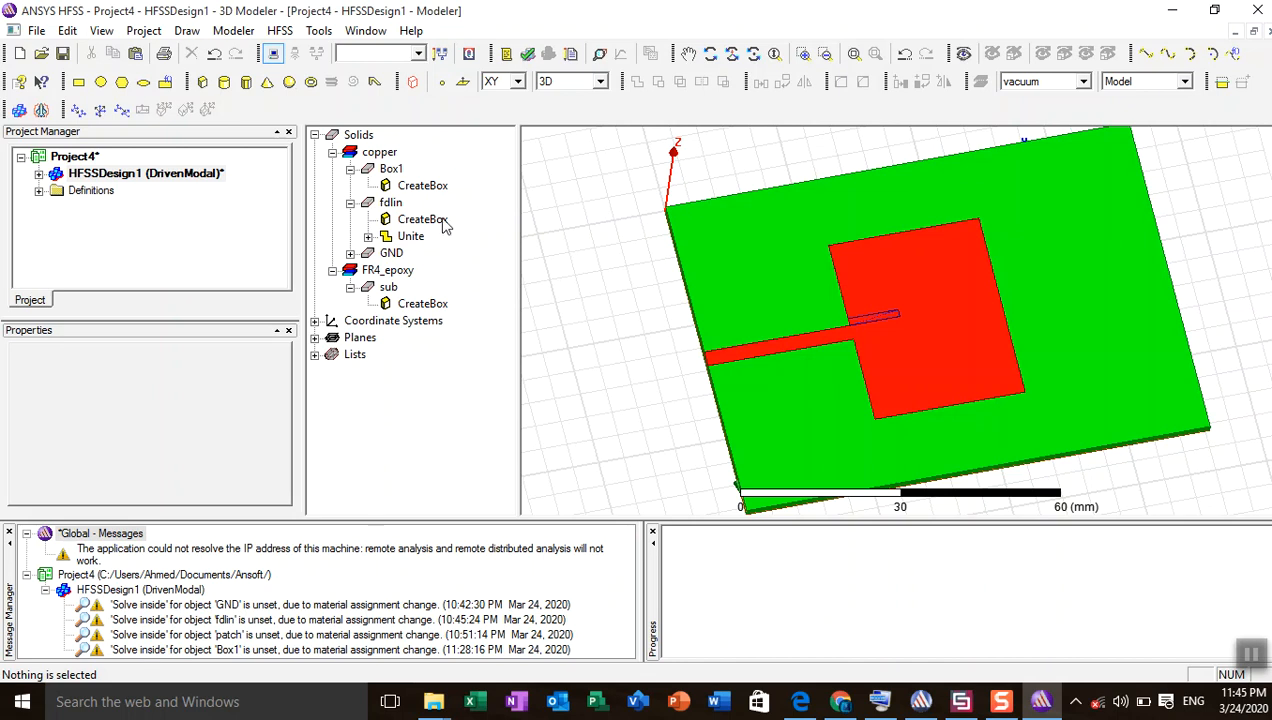
# - Draw a second box freehand outside the substrate, beside its feed-line edge
pyautogui.click(146, 85)
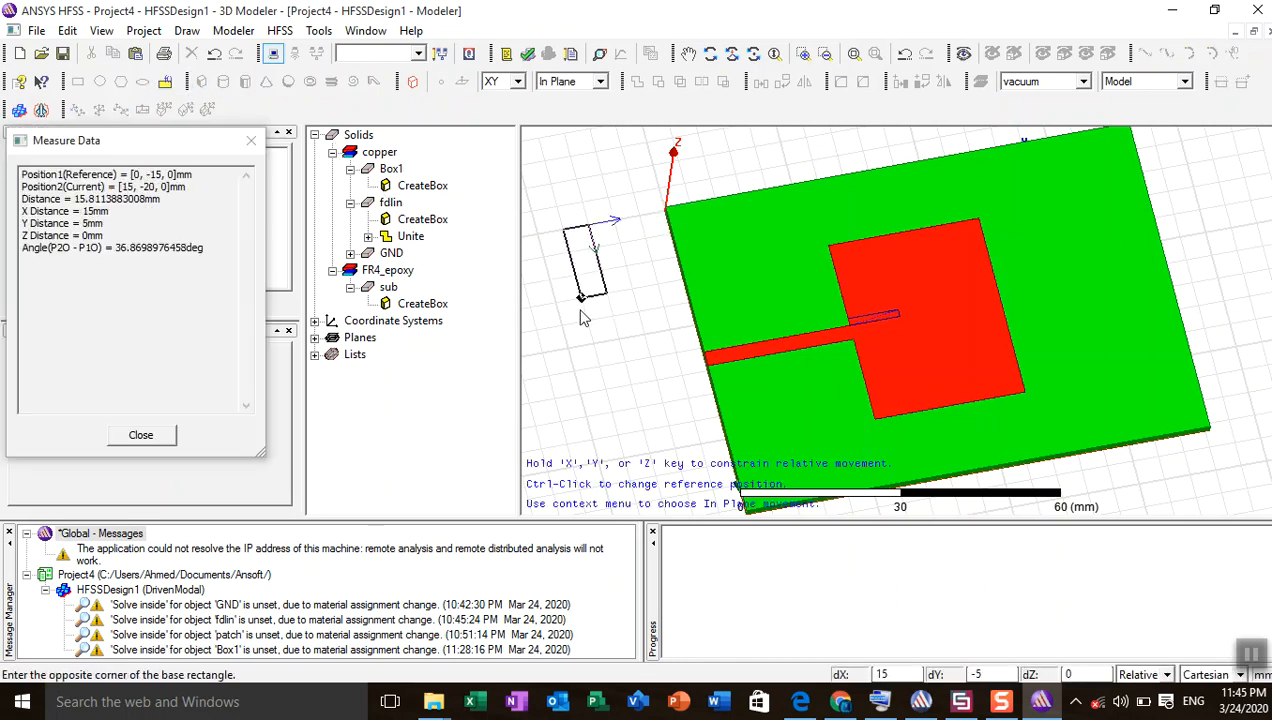
pyautogui.click(562, 302)
pyautogui.click(577, 290)
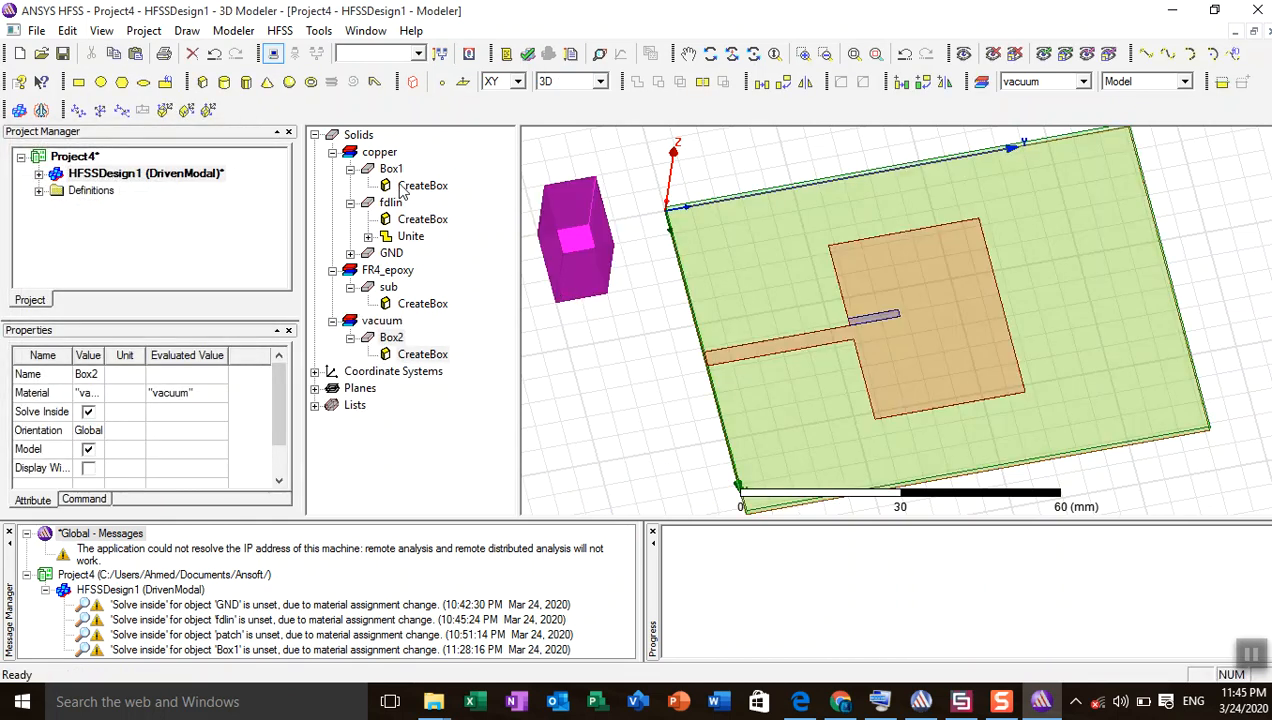
# - Set the colour of the new box Box2 to dark green
pyautogui.click(392, 338)
pyautogui.doubleClick(392, 340)
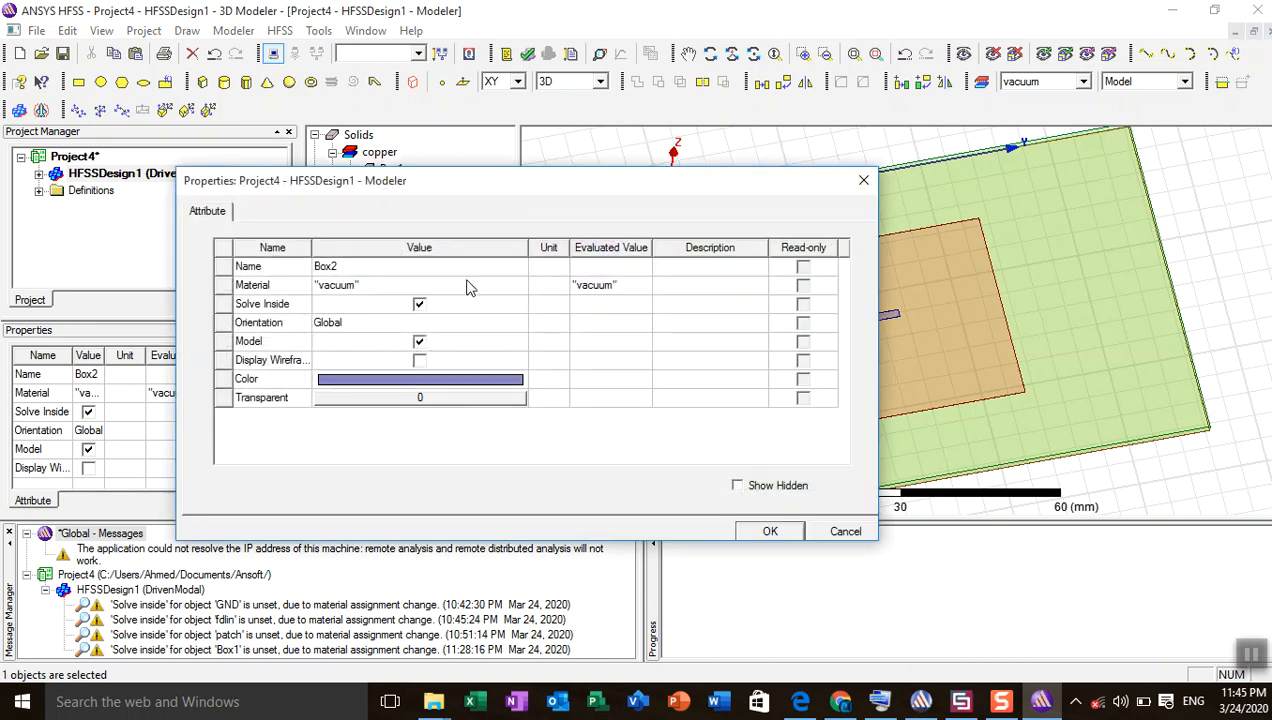
pyautogui.click(390, 379)
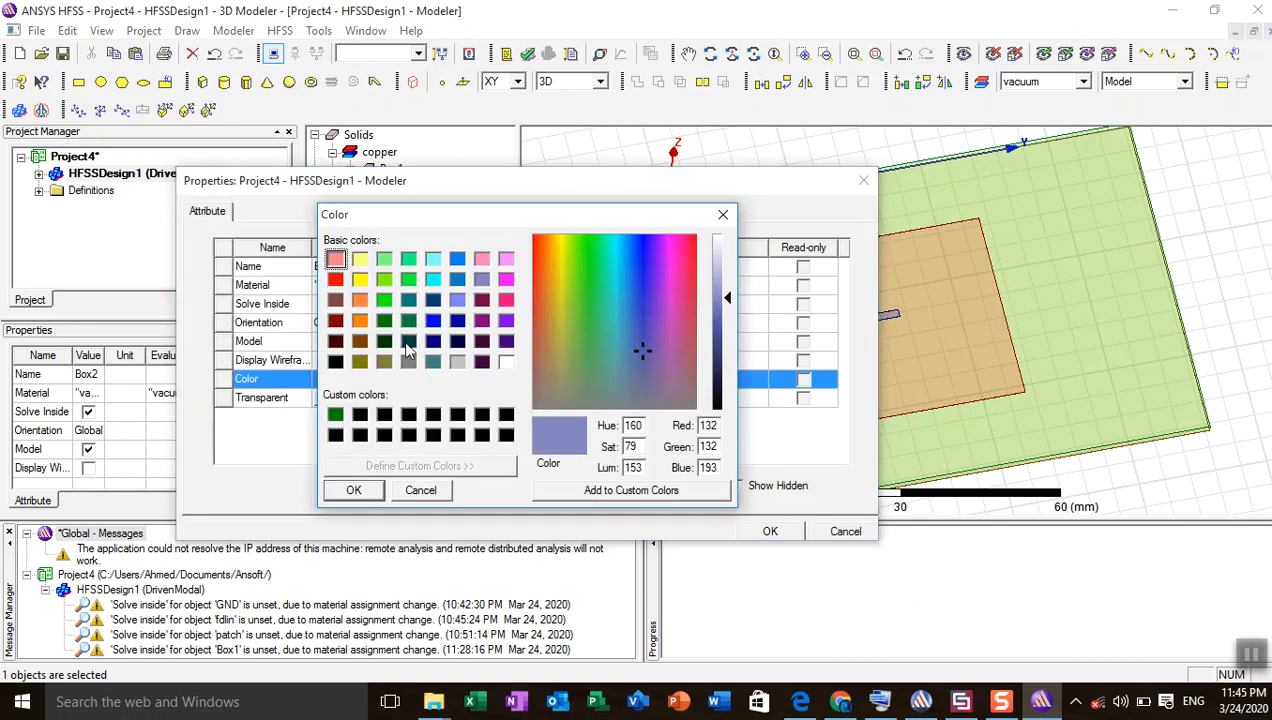
pyautogui.click(384, 320)
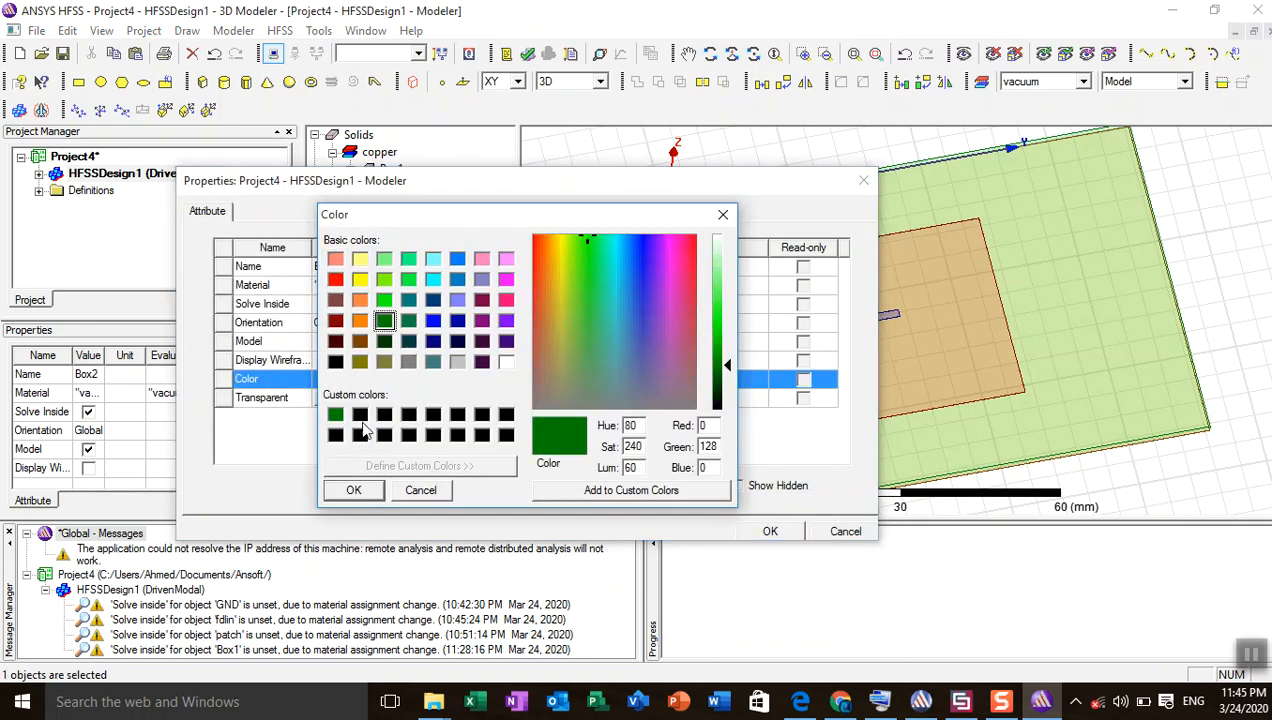
pyautogui.click(354, 490)
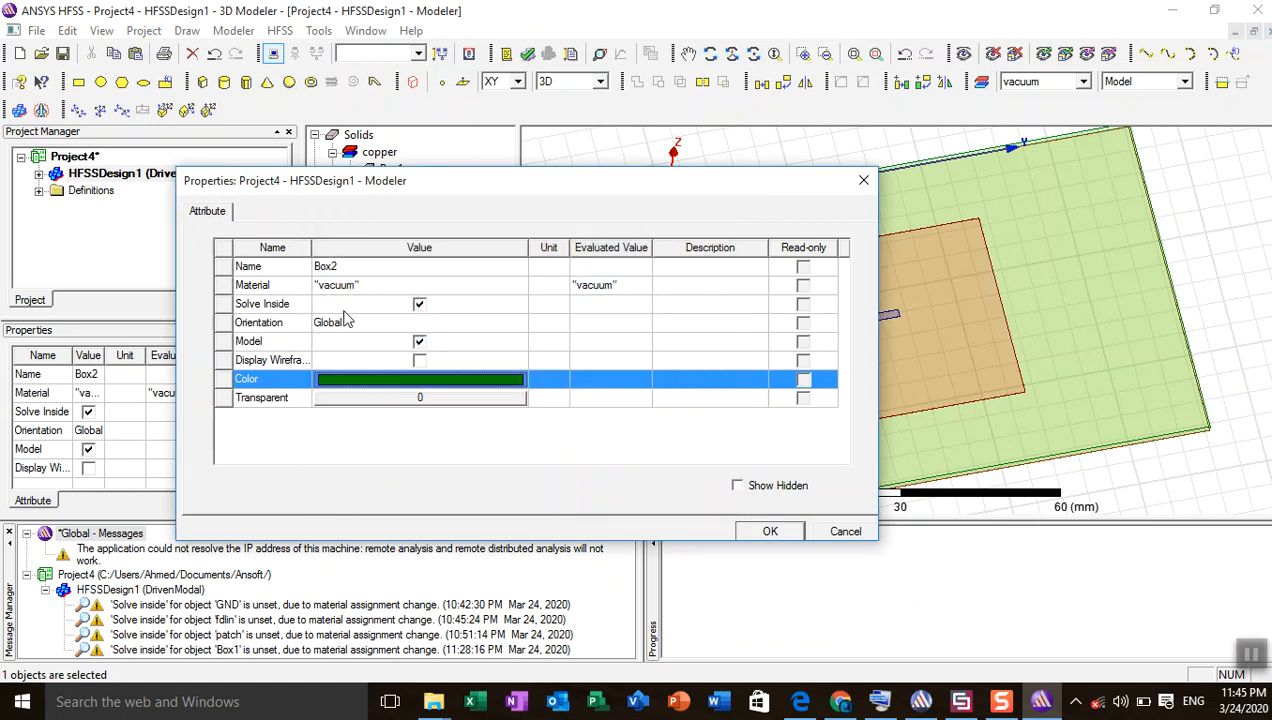
# - Assign copper as Box2's material and apply its attributes
pyautogui.click(330, 285)
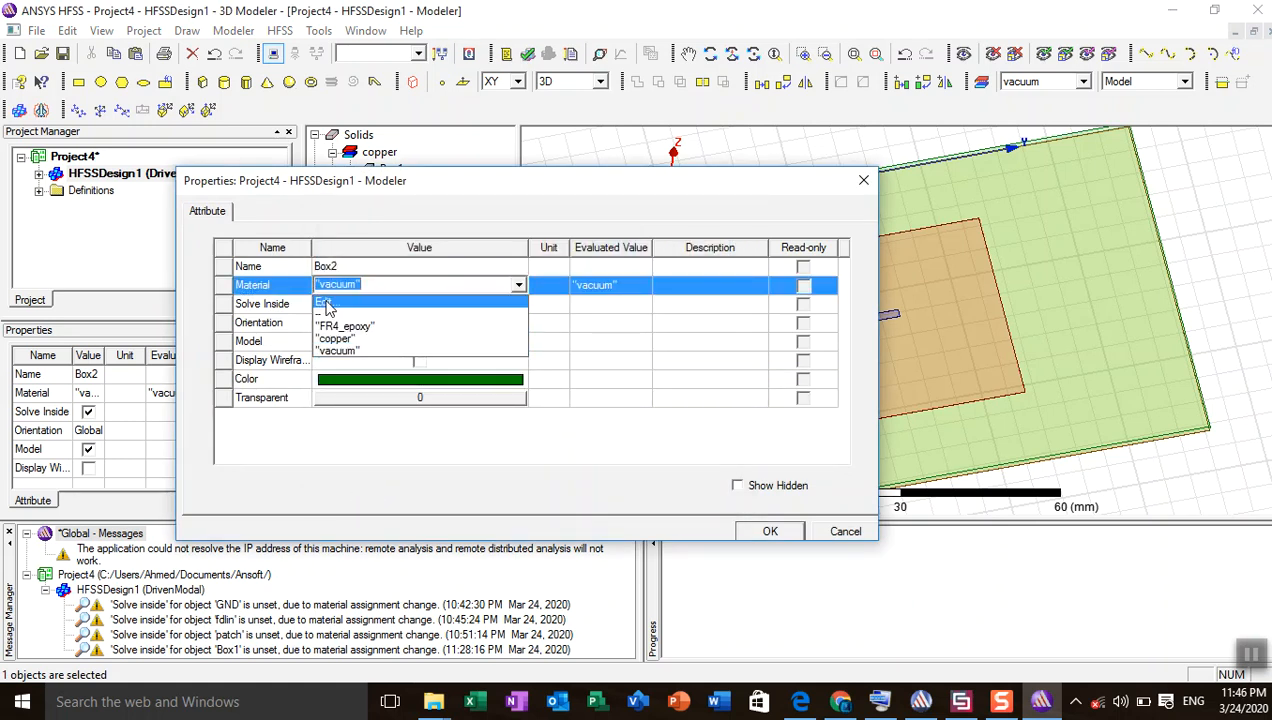
pyautogui.click(354, 350)
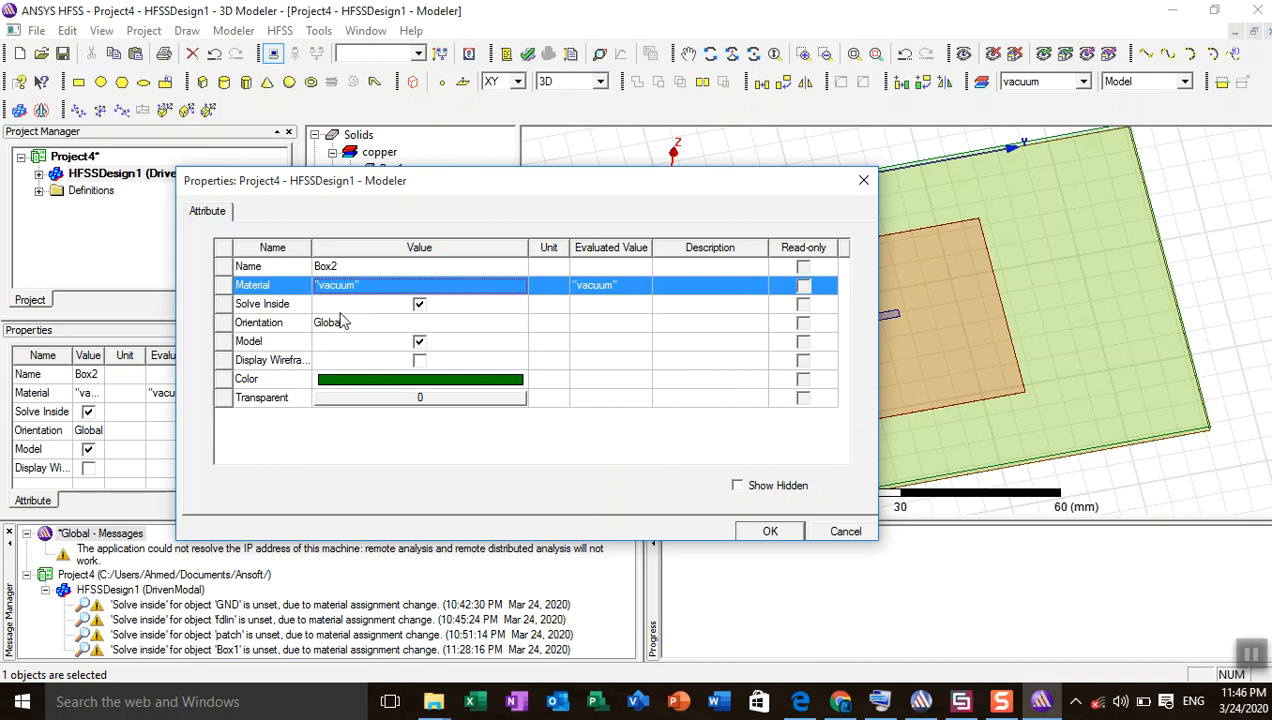
pyautogui.click(326, 287)
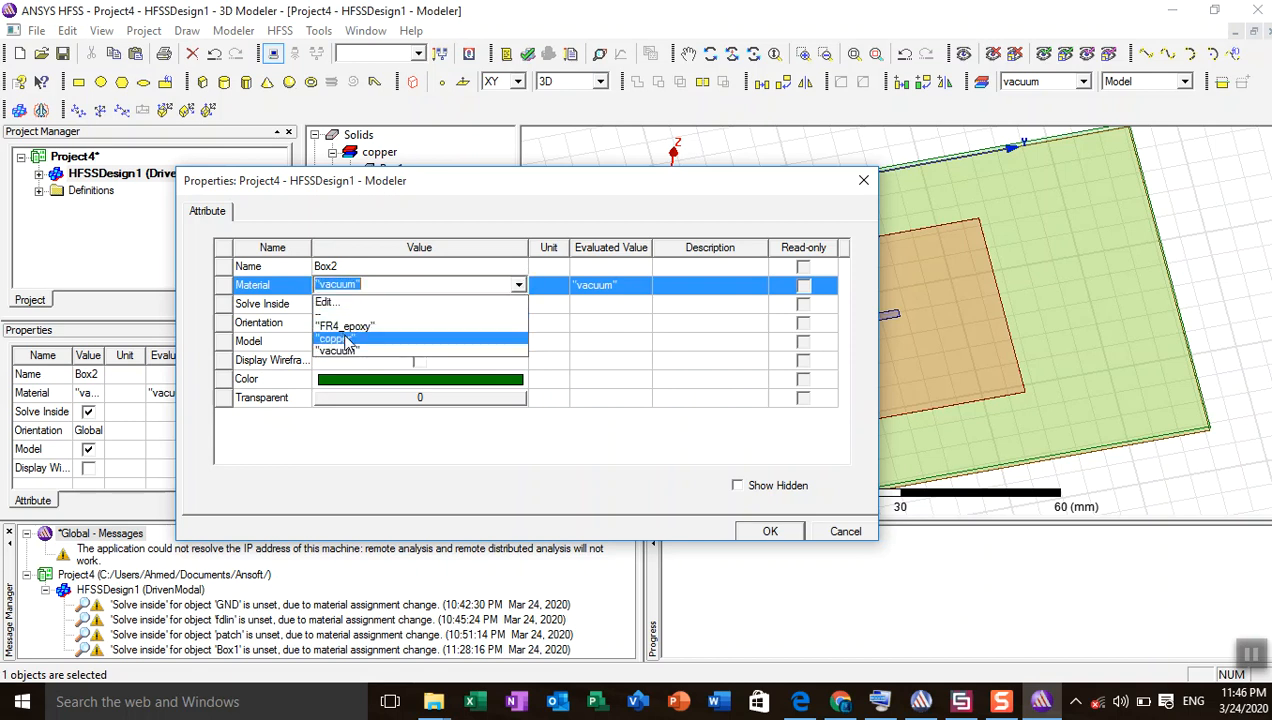
pyautogui.click(347, 340)
pyautogui.click(766, 531)
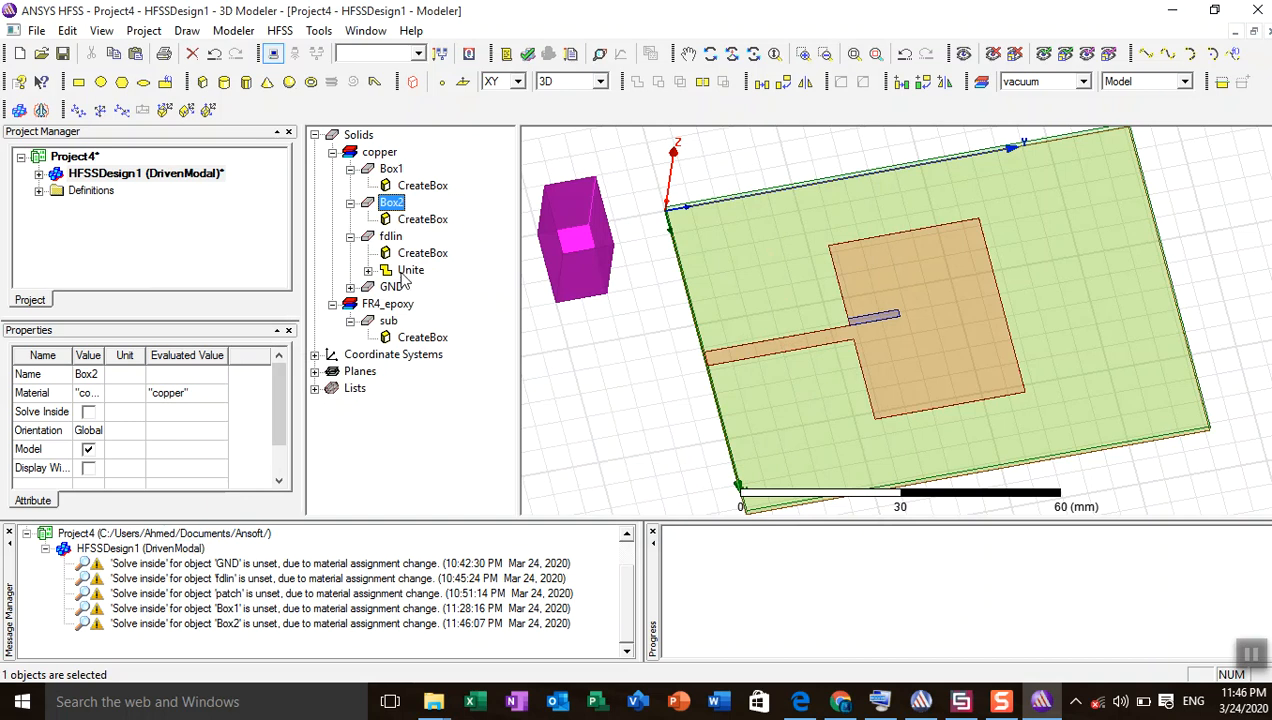
# - Set Box2's position to wg/2+wf/2, lf, hs+ht so it starts at the feed line's other side
pyautogui.doubleClick(423, 221)
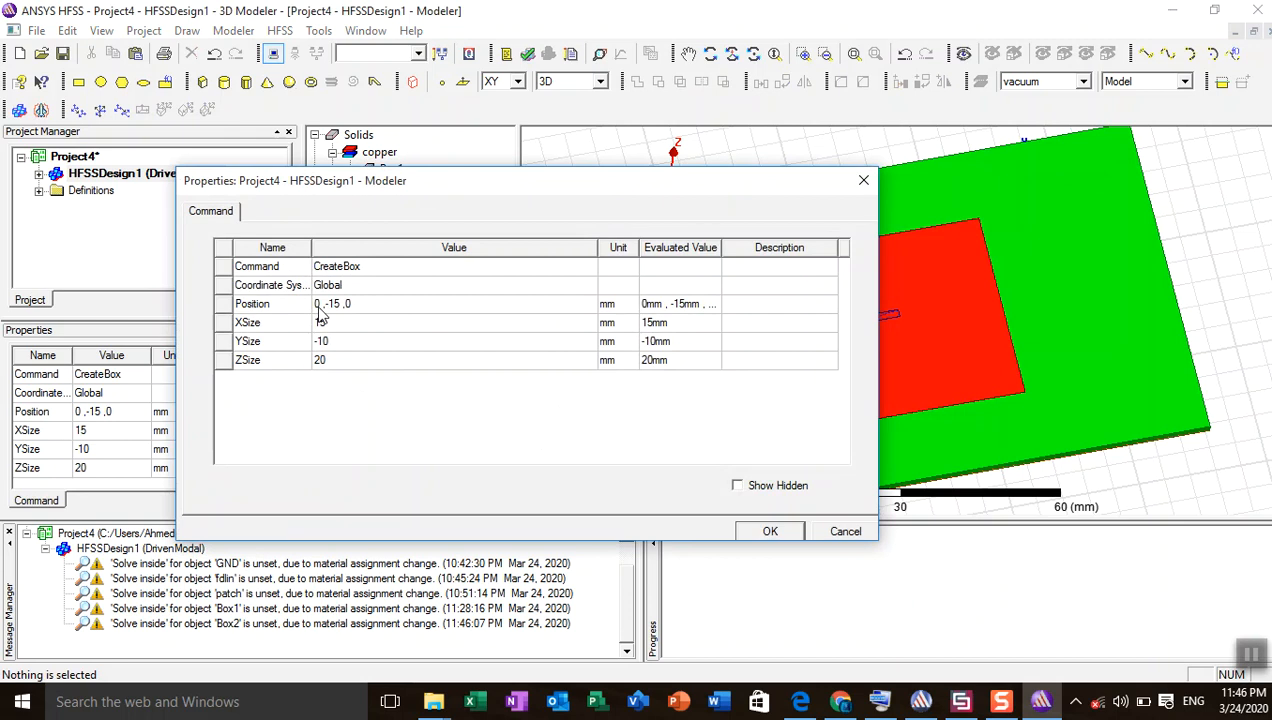
pyautogui.click(316, 304)
pyautogui.press('Delete')
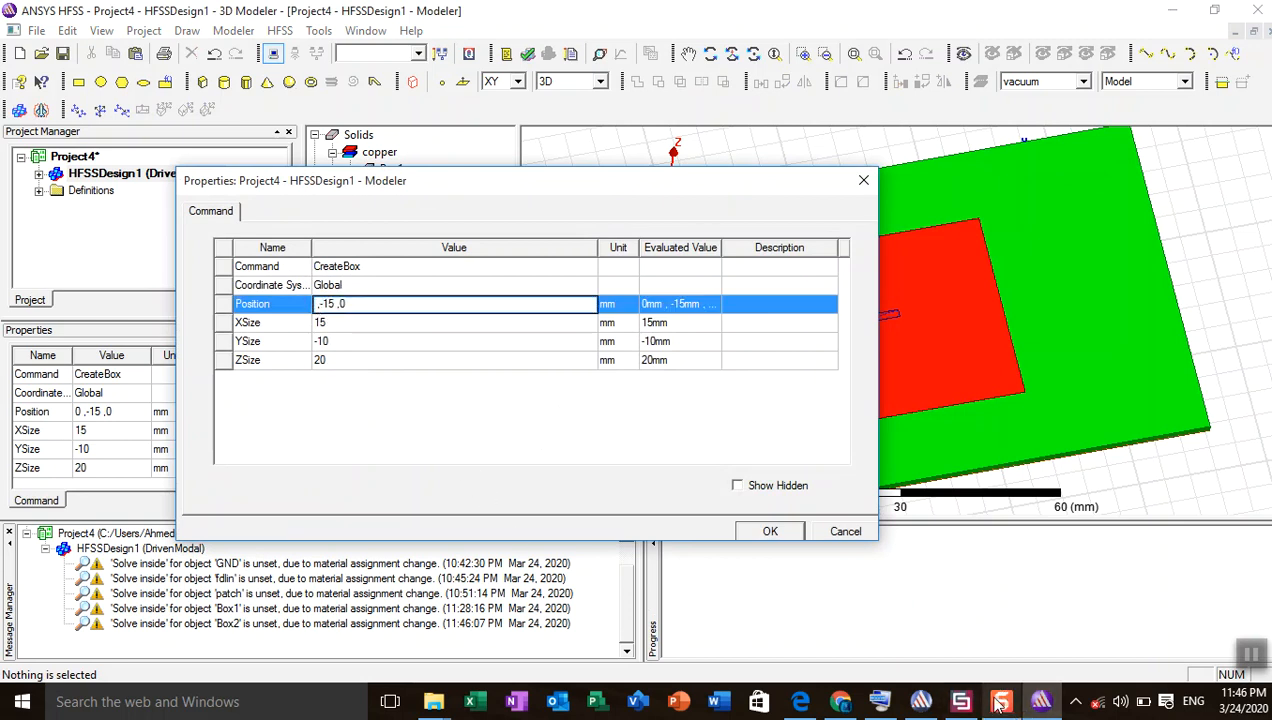
pyautogui.click(880, 702)
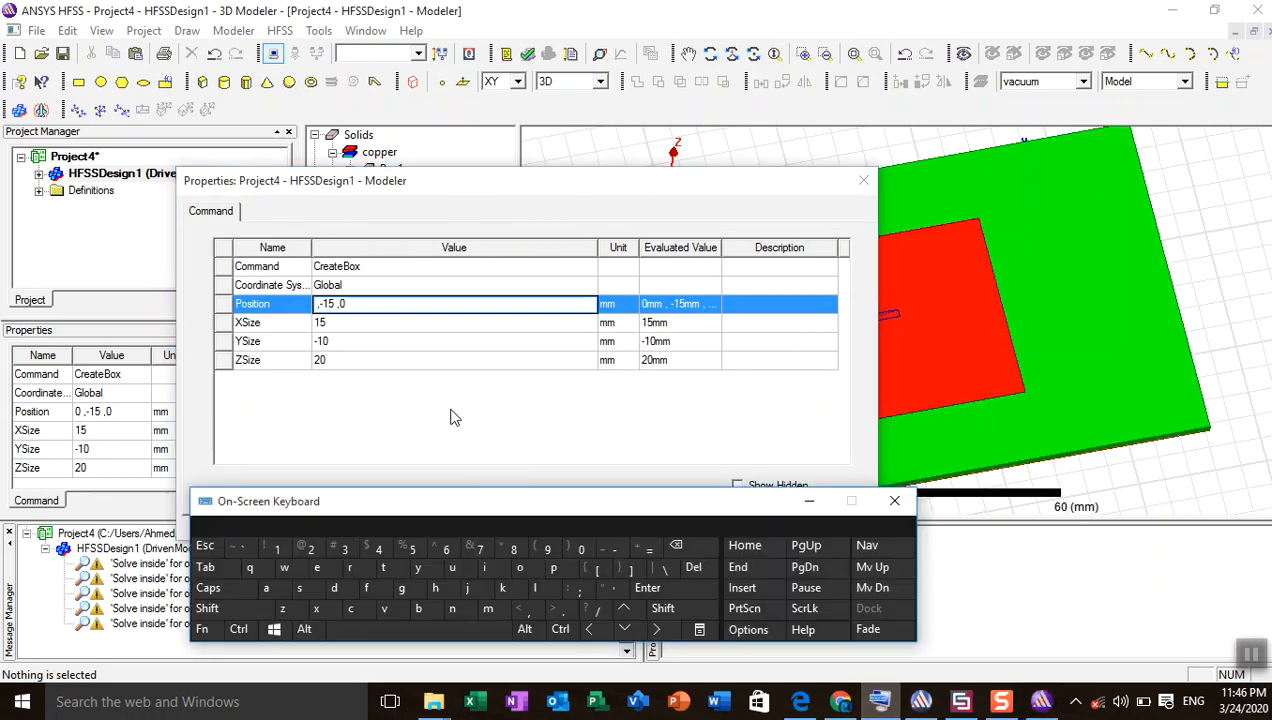
pyautogui.click(284, 567)
pyautogui.click(401, 589)
pyautogui.click(597, 611)
pyautogui.click(311, 549)
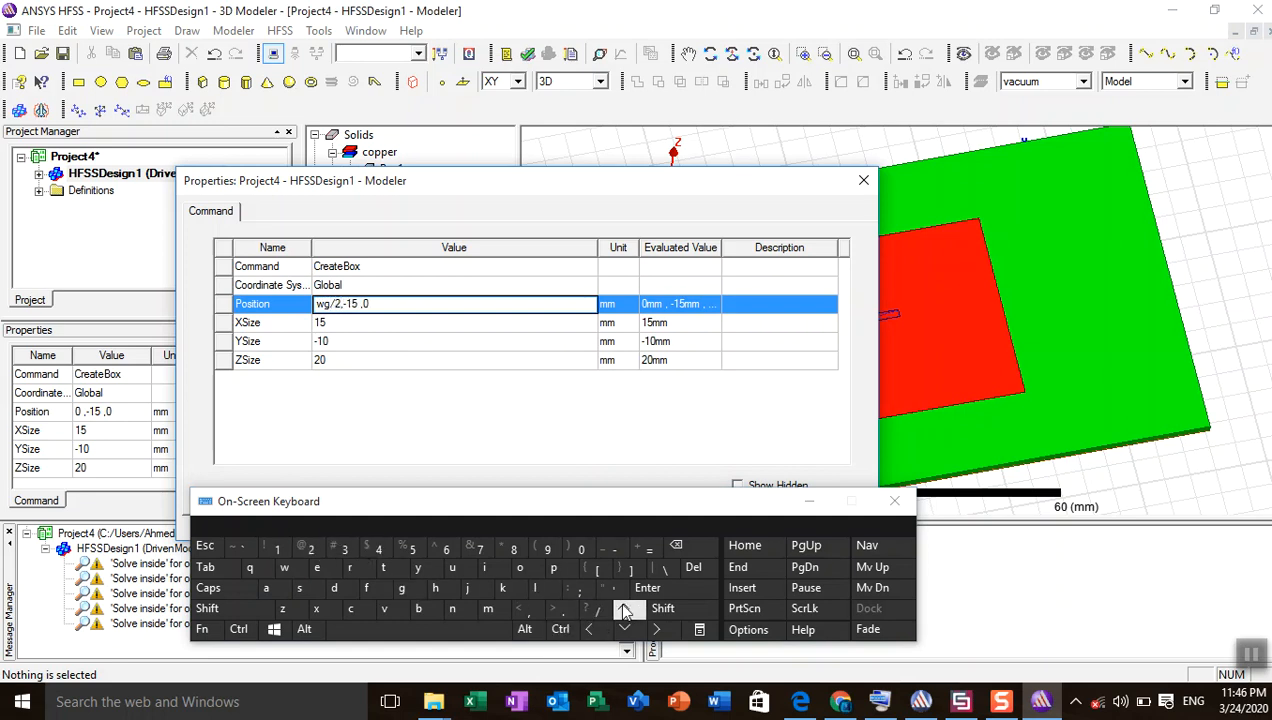
pyautogui.write('+')
pyautogui.click(284, 567)
pyautogui.click(366, 588)
pyautogui.click(596, 609)
pyautogui.click(309, 549)
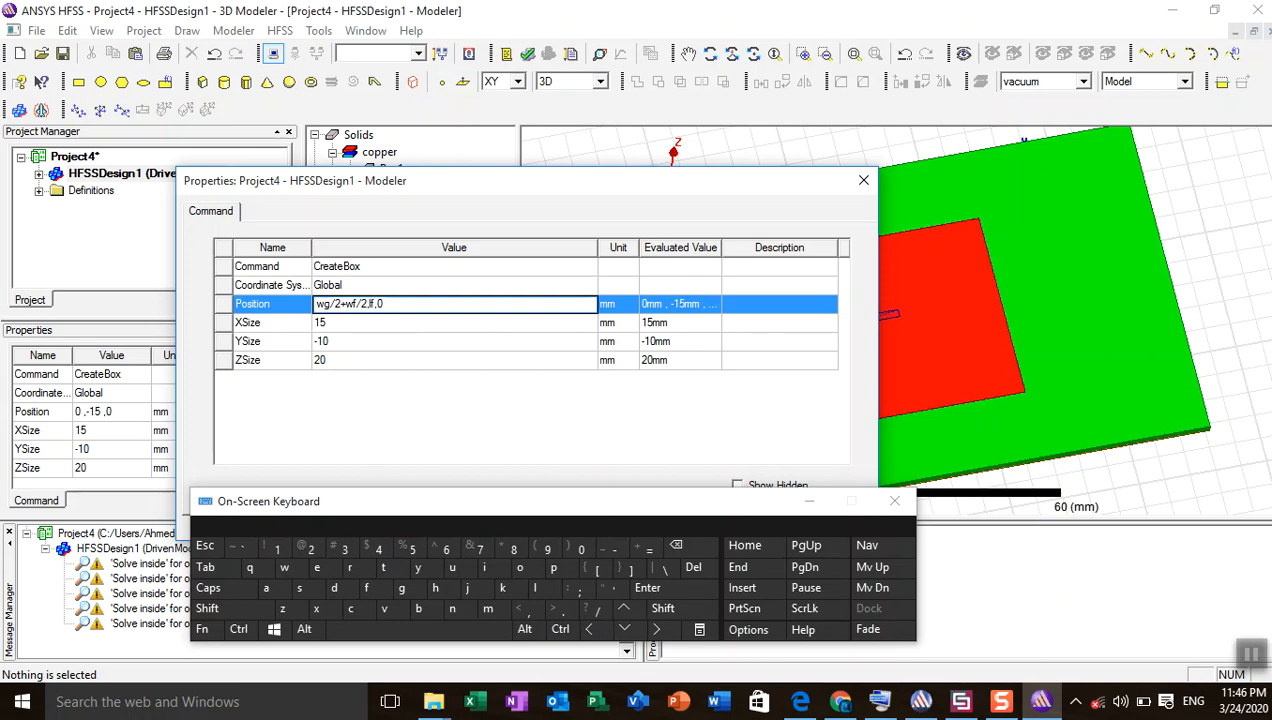
pyautogui.press('BackSpace')
pyautogui.write('hs+ht')
# - Set Box2's X size to wc, Y size to lc and Z size to ht, and apply the dimensions
pyautogui.click(330, 321)
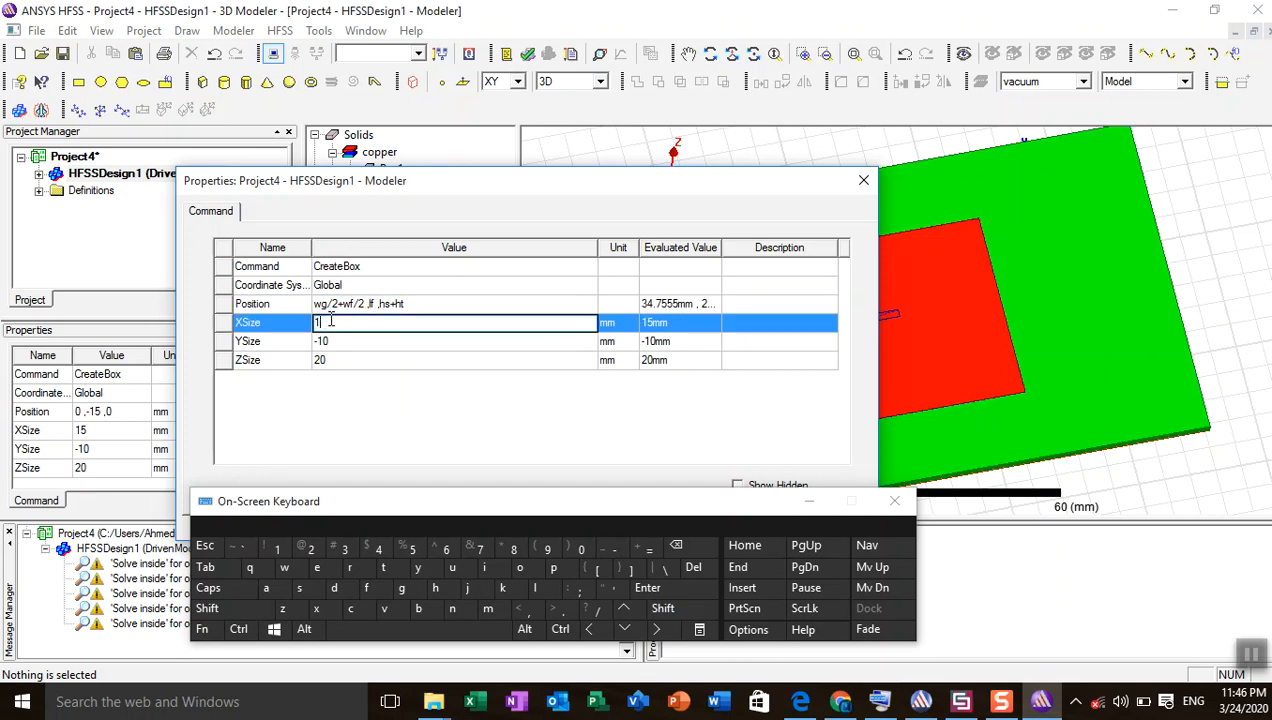
pyautogui.click(284, 567)
pyautogui.click(347, 609)
pyautogui.click(338, 341)
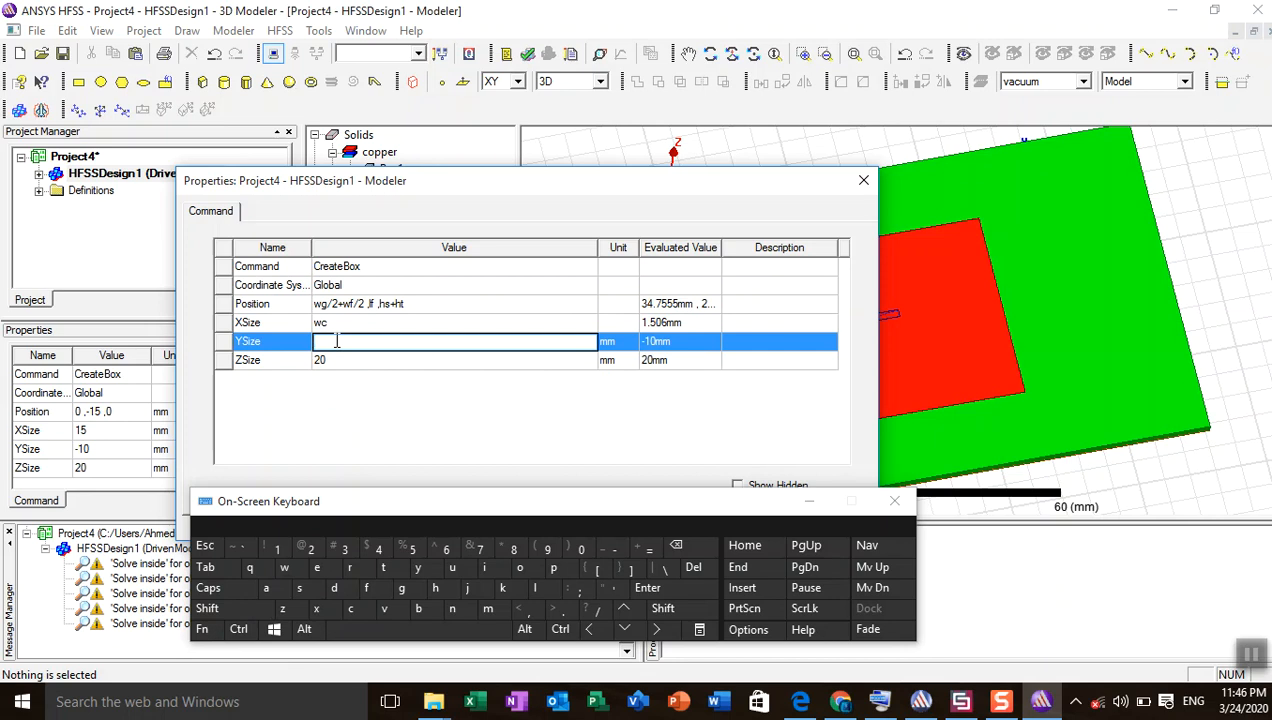
pyautogui.write('lc')
pyautogui.click(333, 361)
pyautogui.click(336, 361)
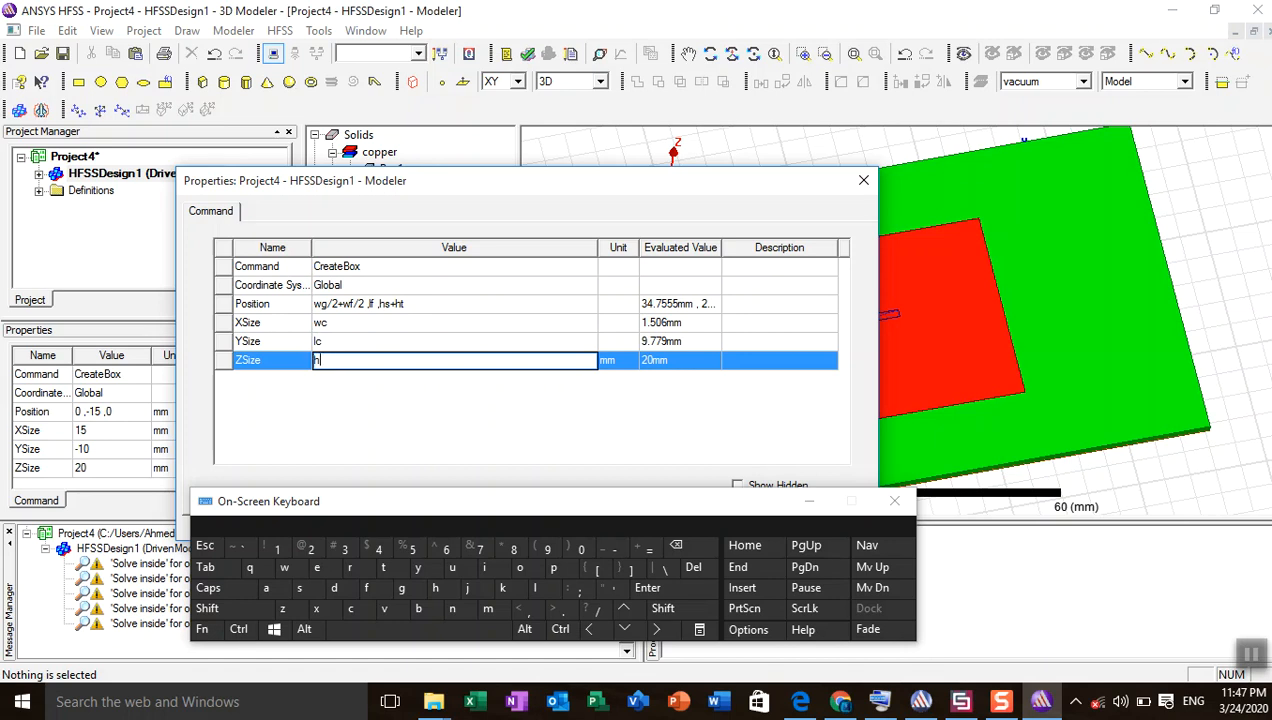
pyautogui.click(806, 501)
pyautogui.click(770, 532)
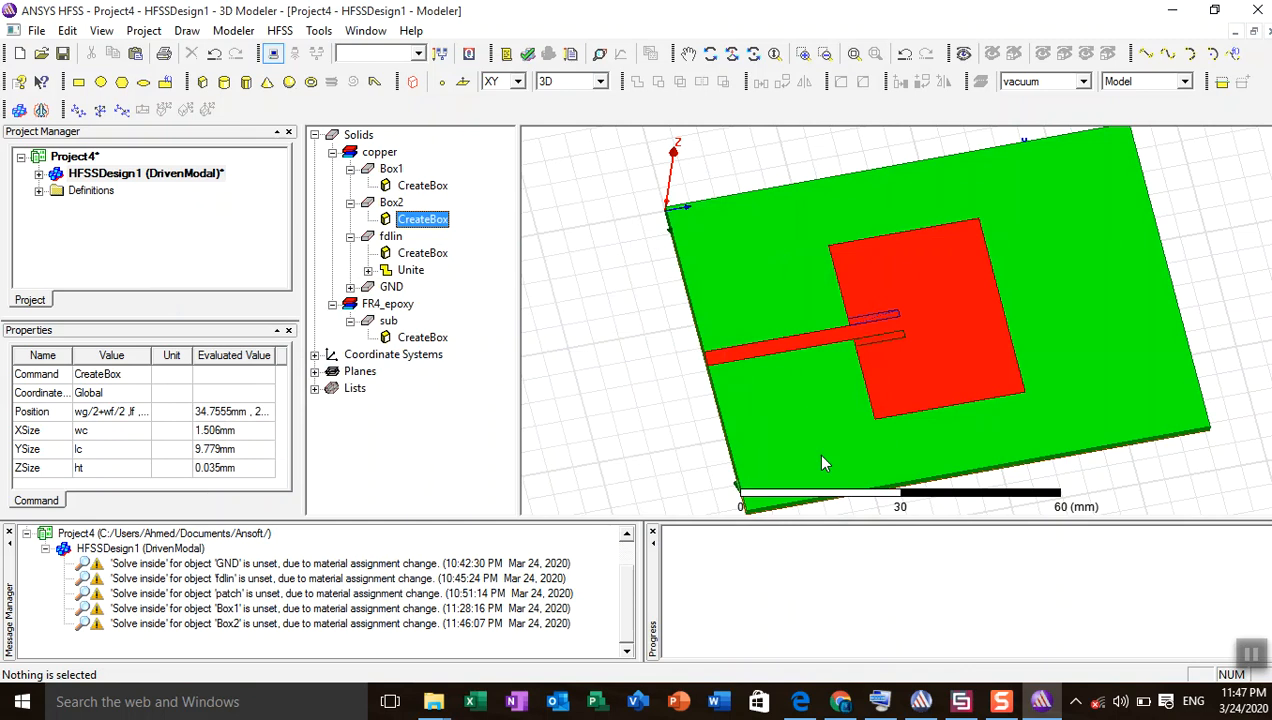
# - Subtract Box1 and Box2 from the united feed line and patch fdlin to cut both insets
pyautogui.click(870, 345)
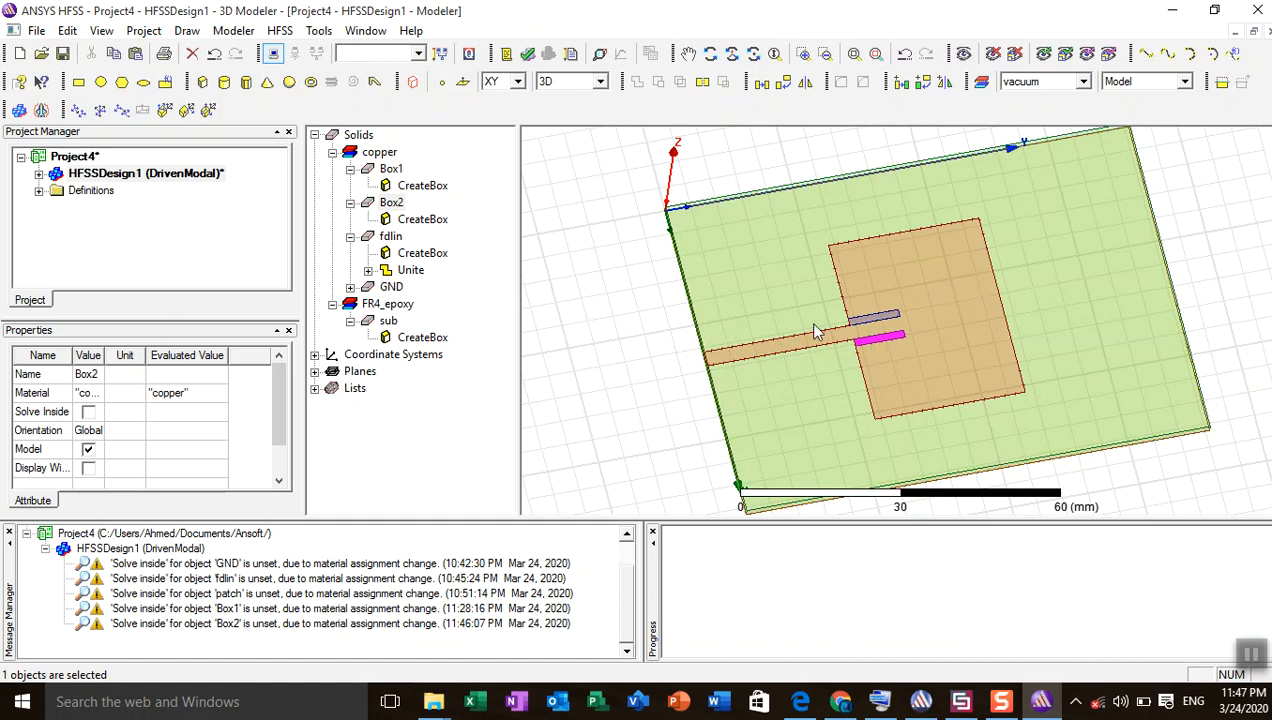
pyautogui.click(868, 318)
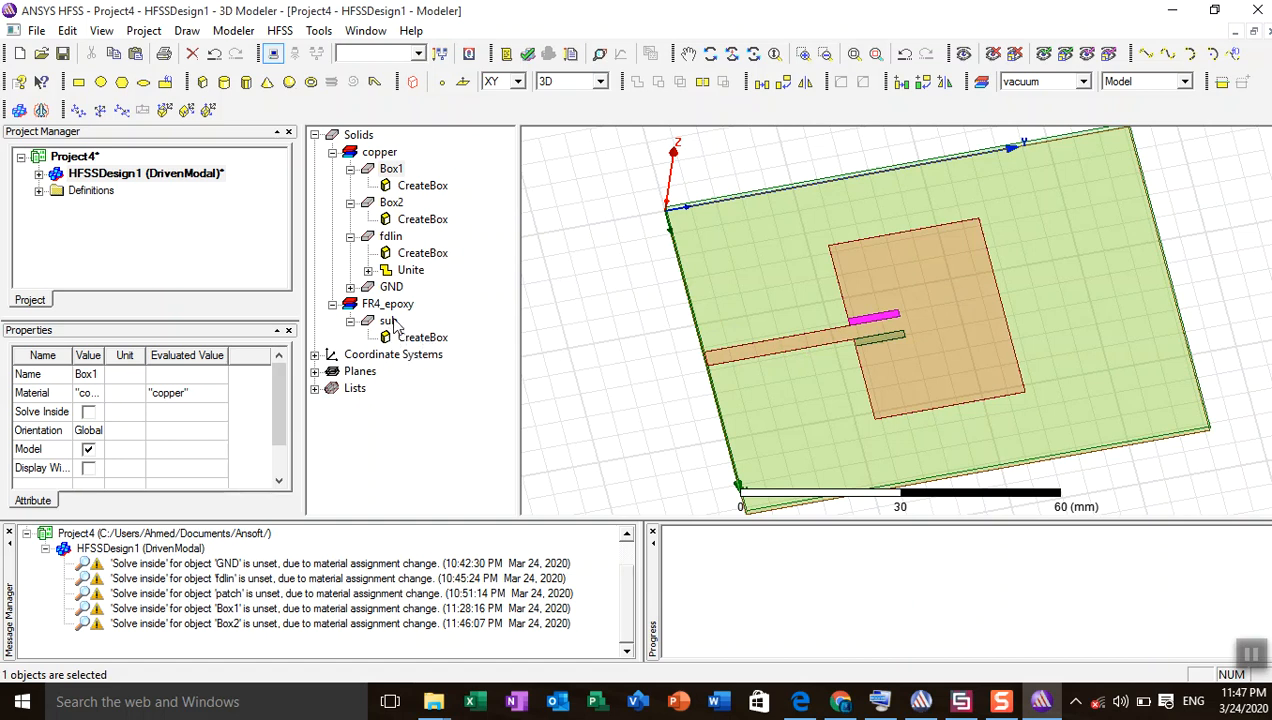
pyautogui.click(391, 237)
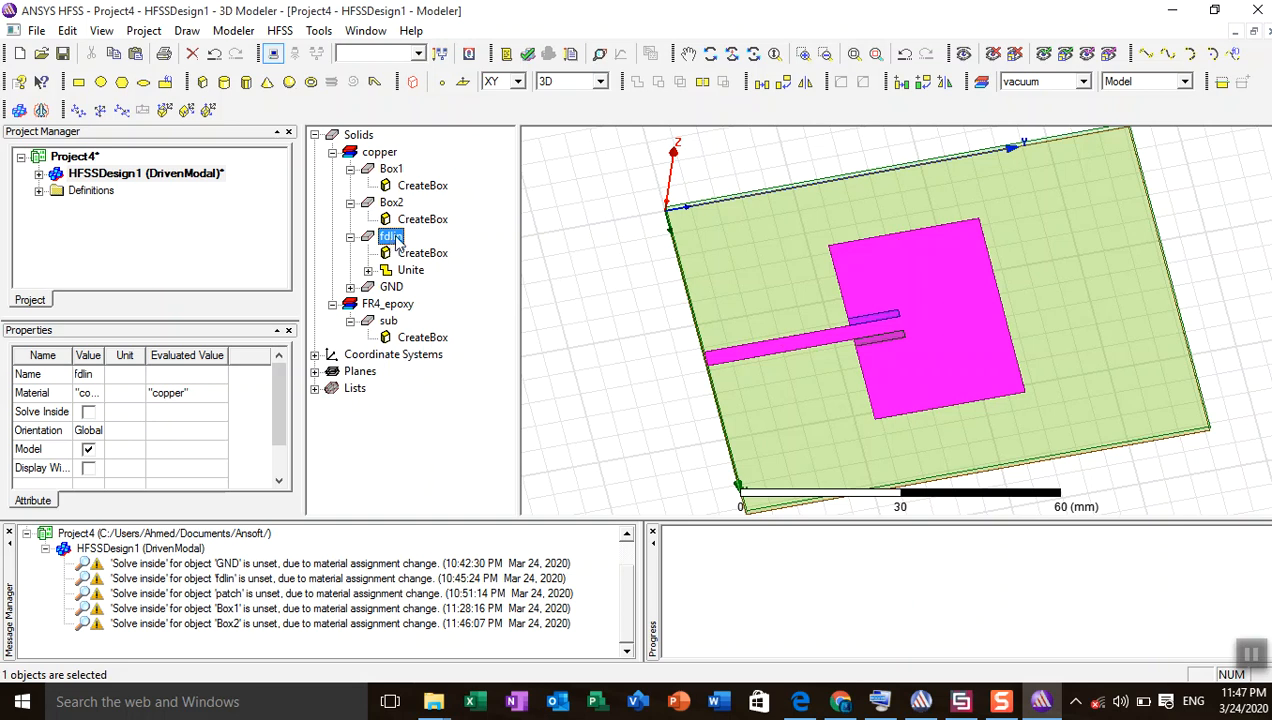
pyautogui.keyDown('ctrl'); pyautogui.click(391, 170); pyautogui.keyUp('ctrl')
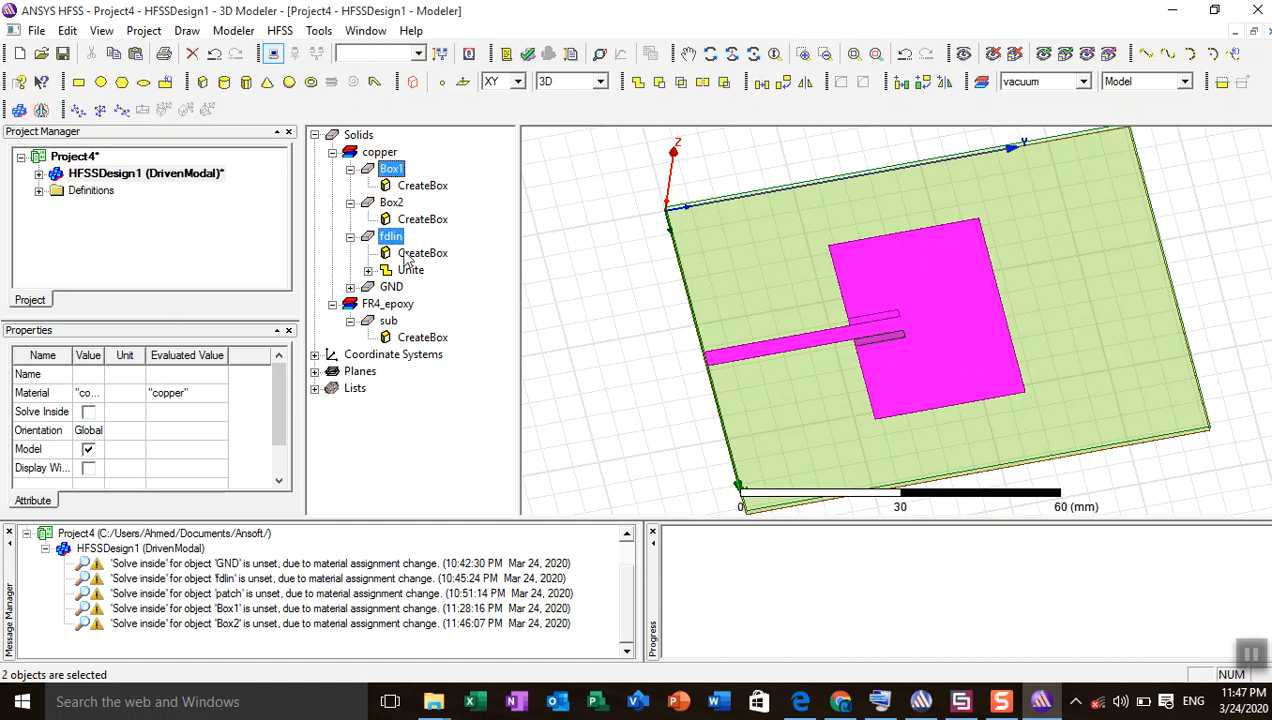
pyautogui.keyDown('ctrl'); pyautogui.click(393, 204); pyautogui.keyUp('ctrl')
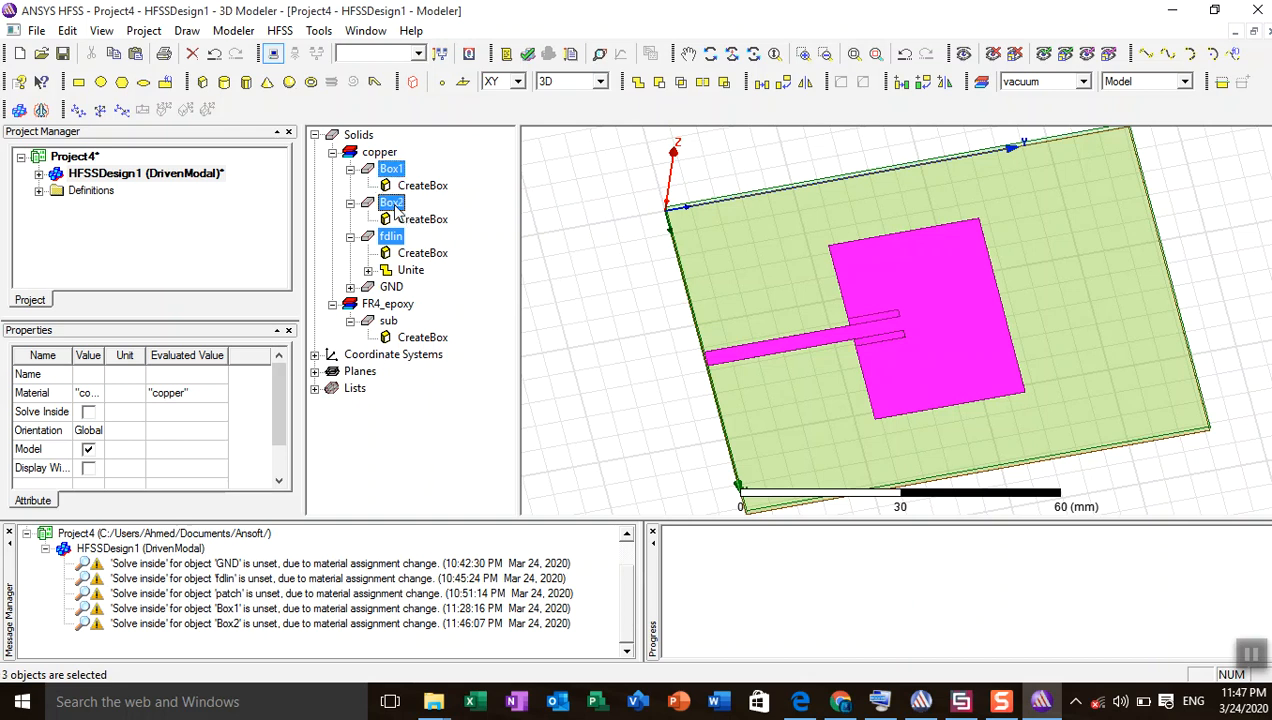
pyautogui.click(658, 84)
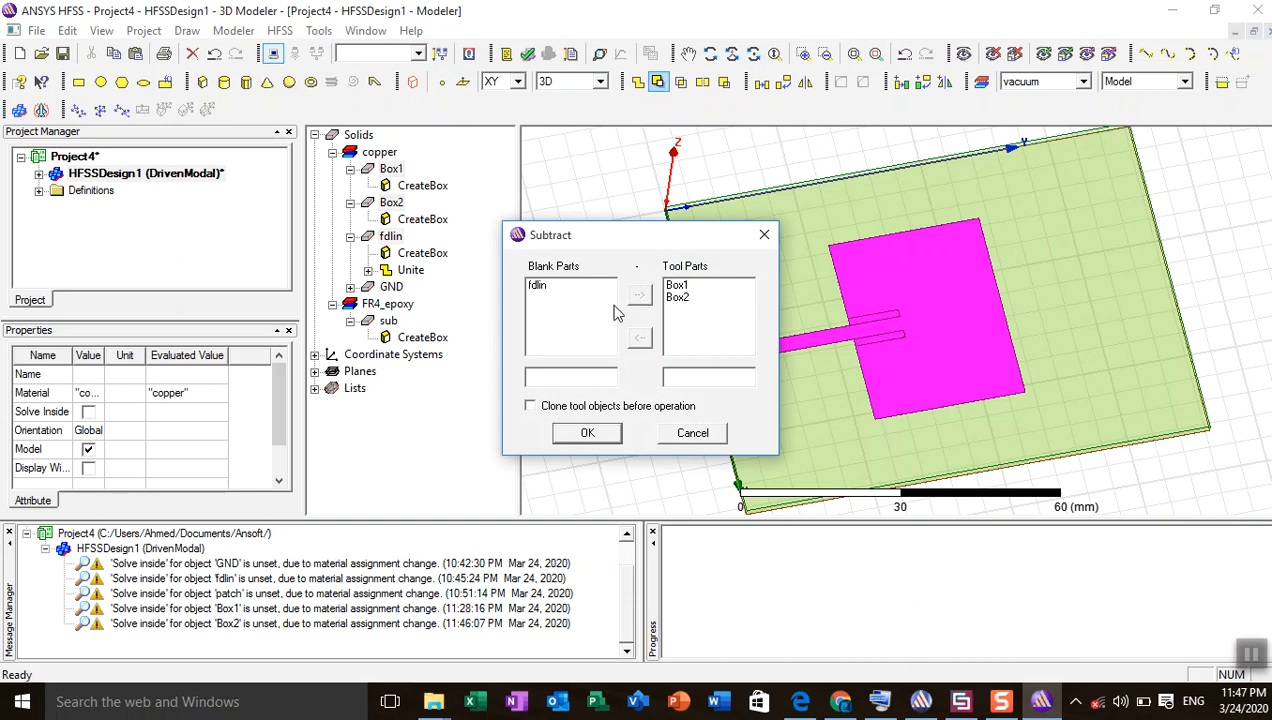
pyautogui.click(566, 438)
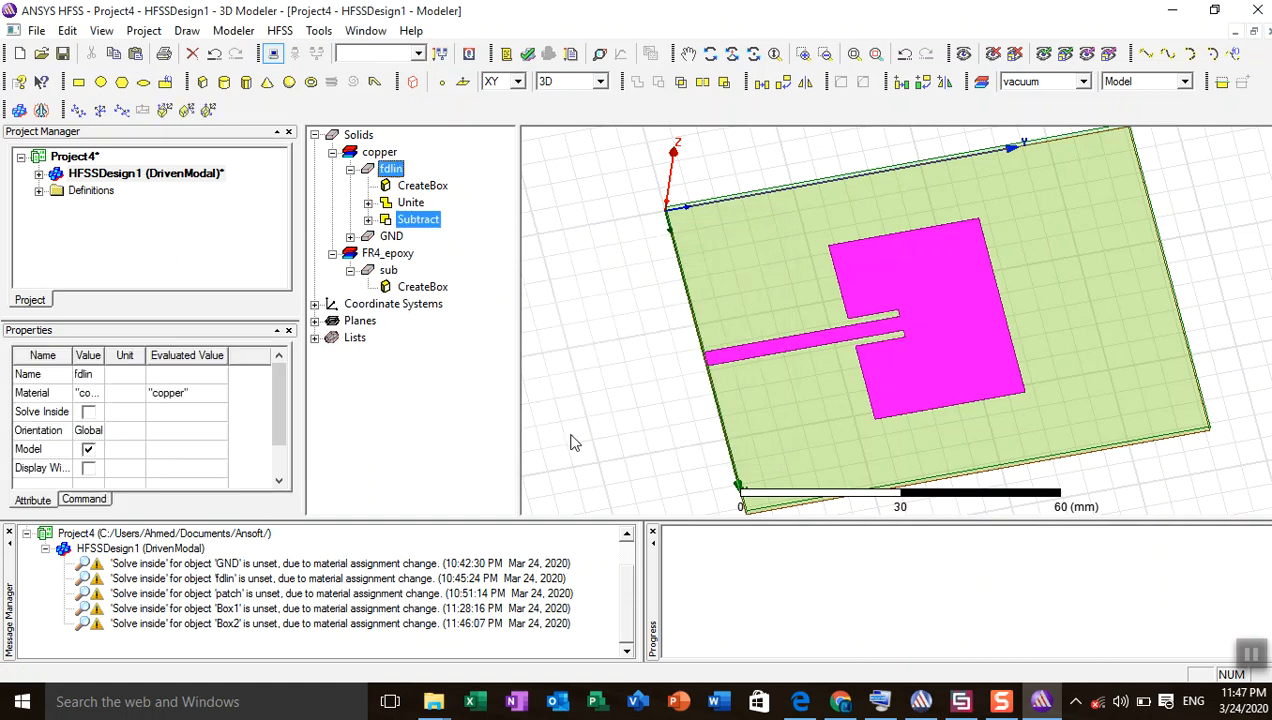
# - Draw a rectangle about 45 by 45 mm in the ZX plane, outside the substrate beside its feed-line edge
pyautogui.click(82, 158)
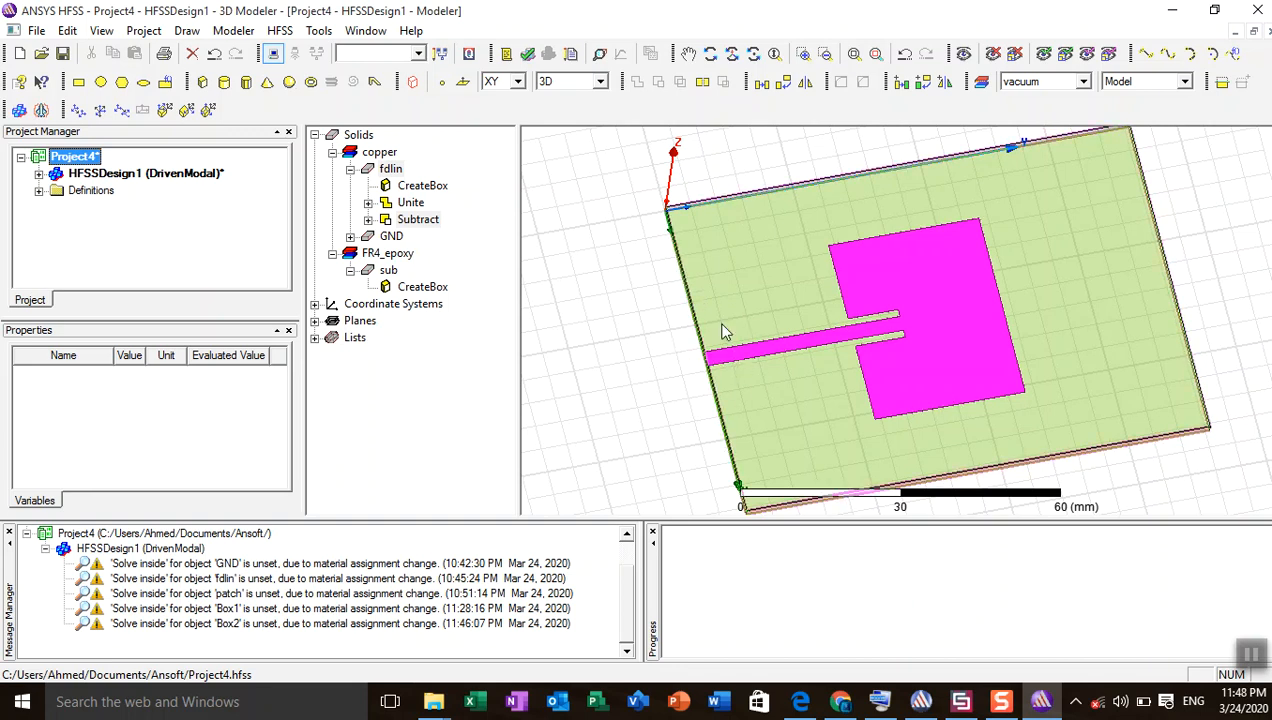
pyautogui.click(520, 84)
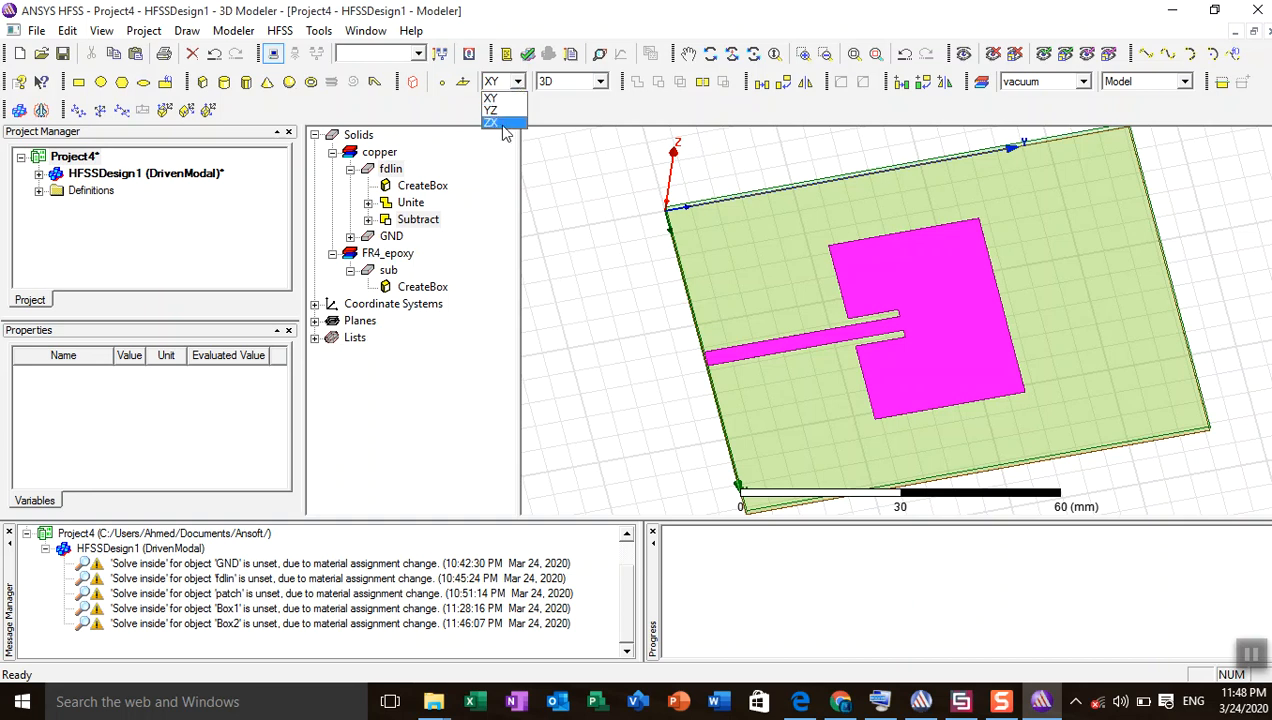
pyautogui.click(494, 122)
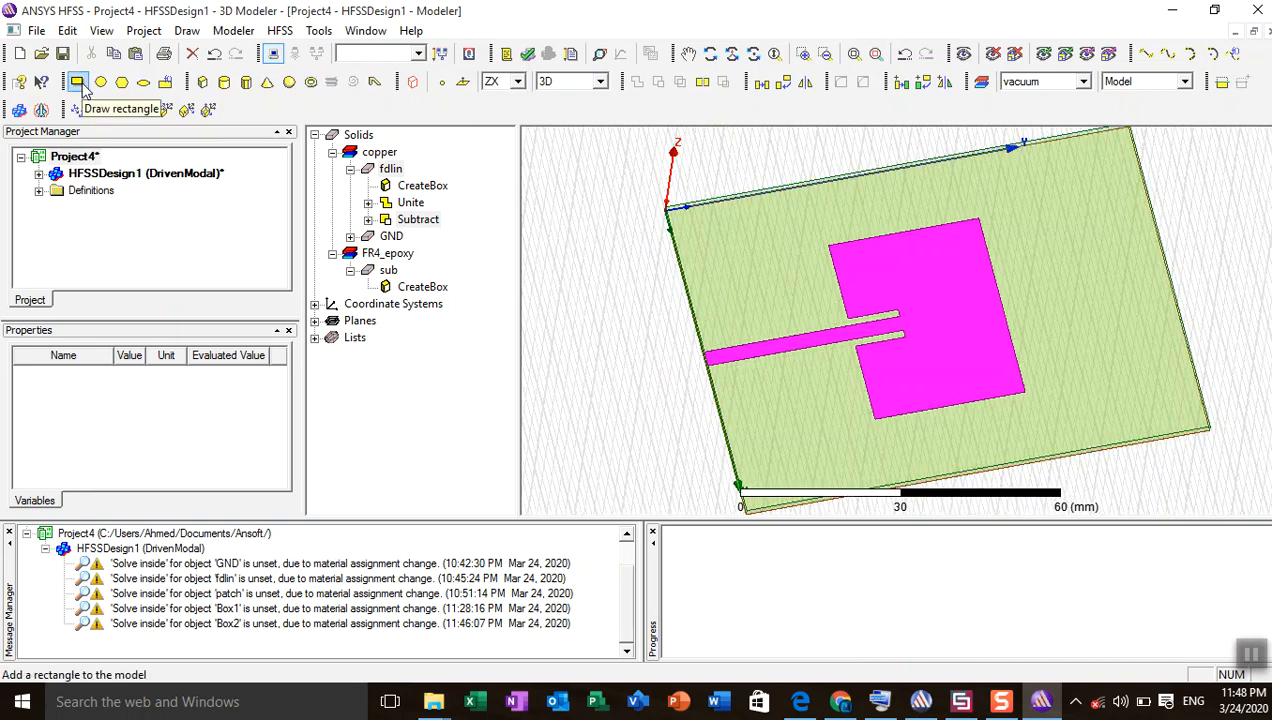
pyautogui.click(82, 86)
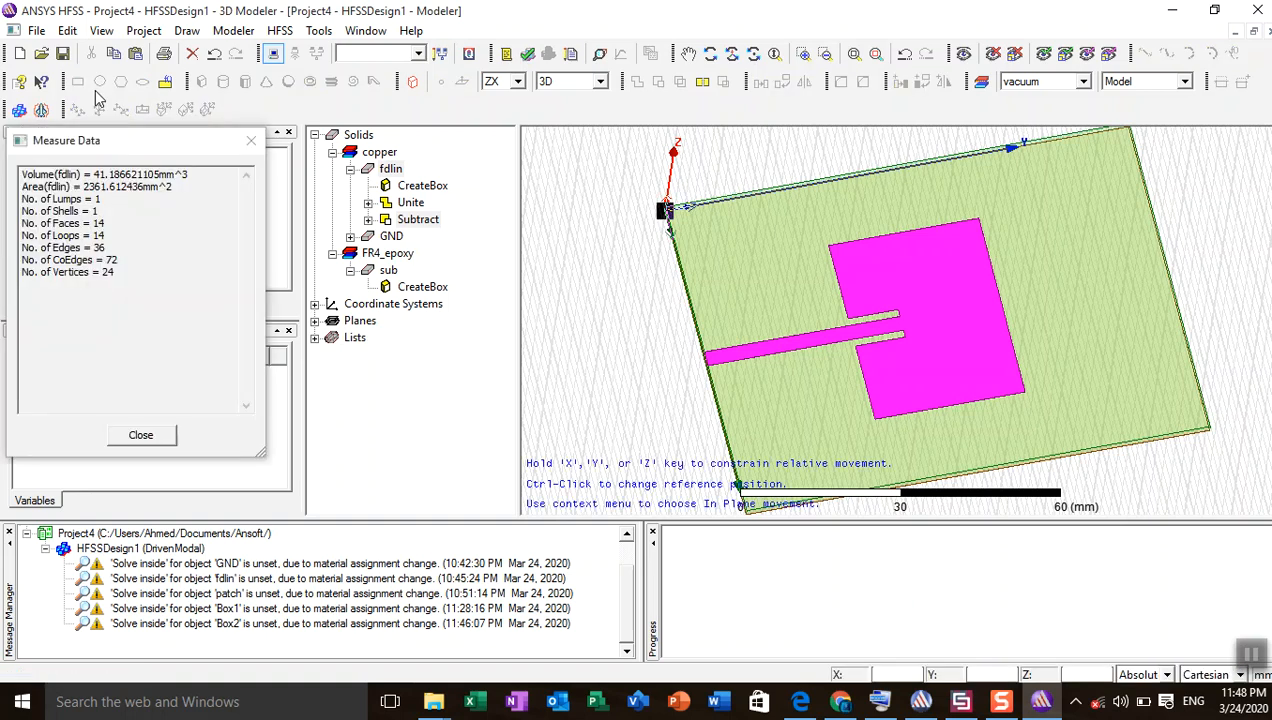
pyautogui.click(559, 221)
pyautogui.click(629, 324)
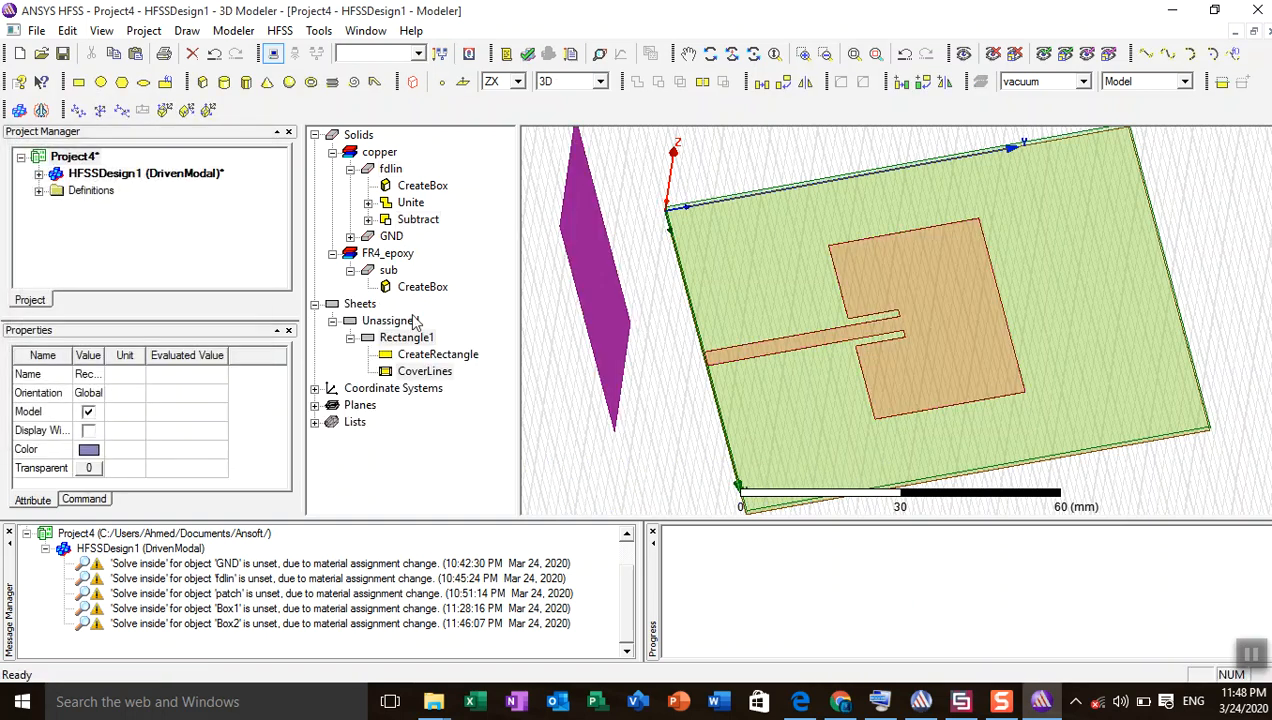
# - Rename the new rectangle sheet as port
pyautogui.doubleClick(410, 339)
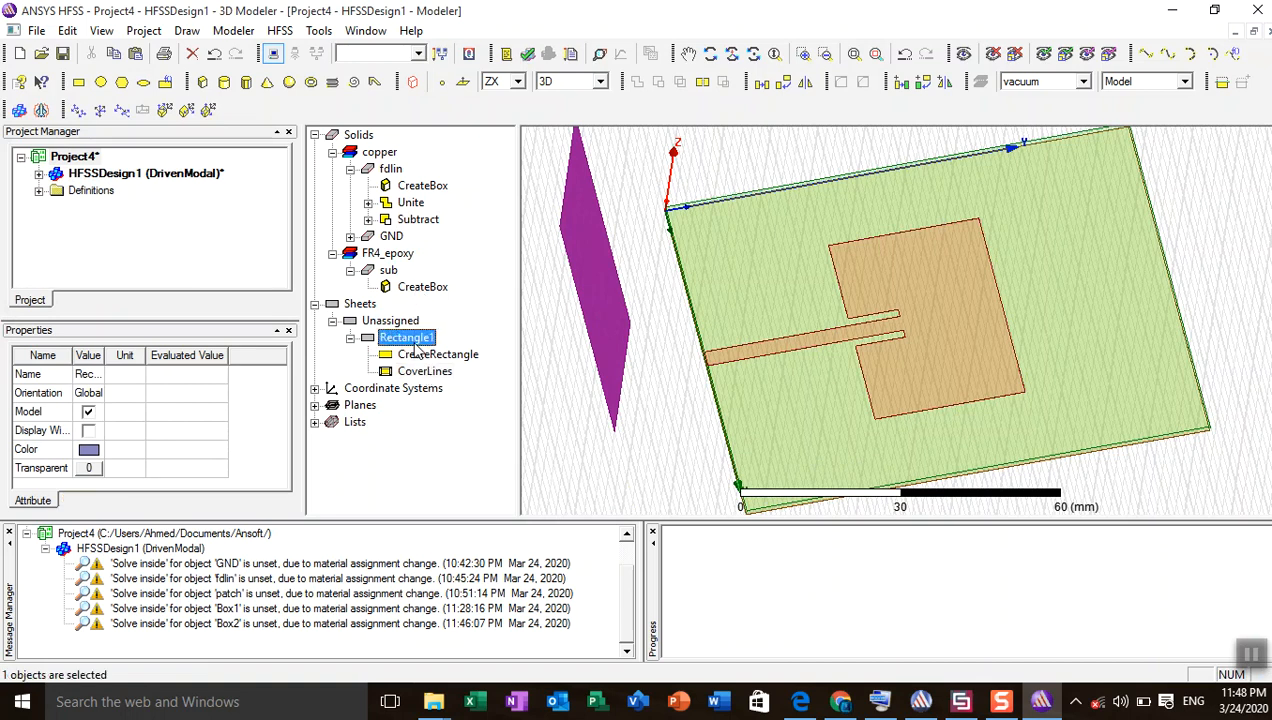
pyautogui.click(350, 268)
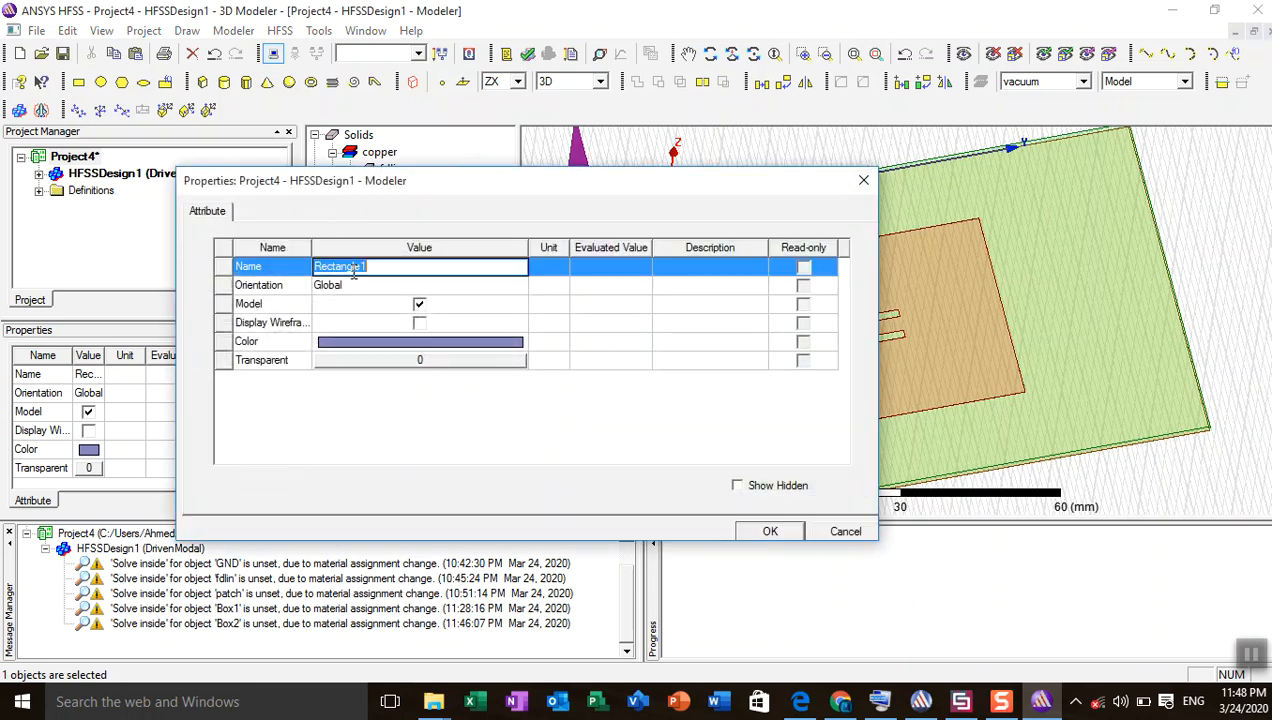
pyautogui.click(877, 701)
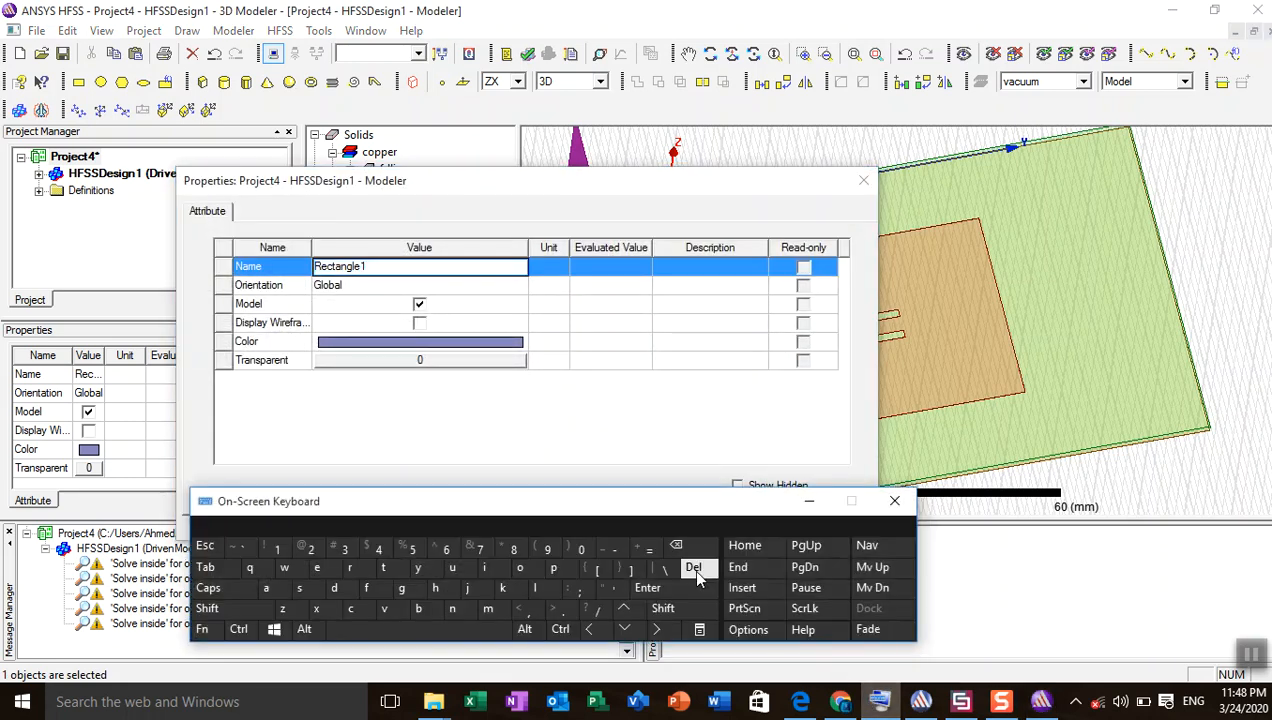
pyautogui.click(553, 567)
pyautogui.click(519, 567)
pyautogui.click(350, 567)
pyautogui.click(384, 567)
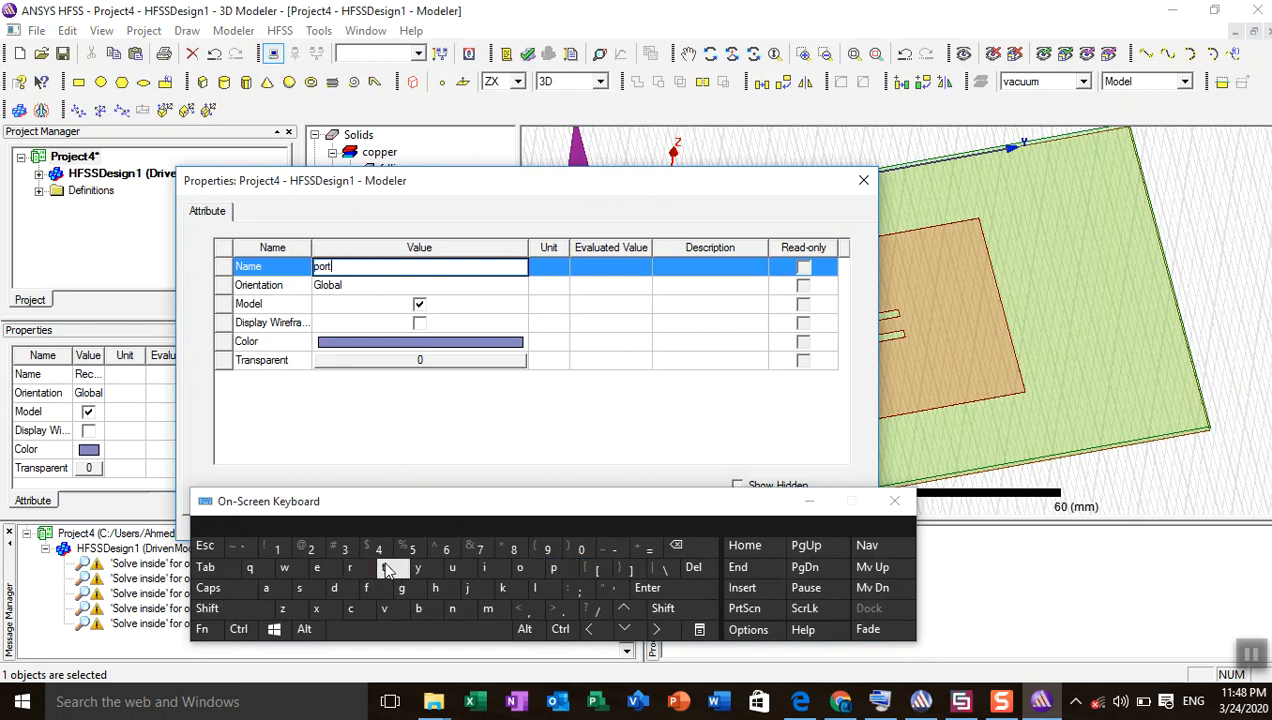
pyautogui.click(809, 501)
pyautogui.click(772, 531)
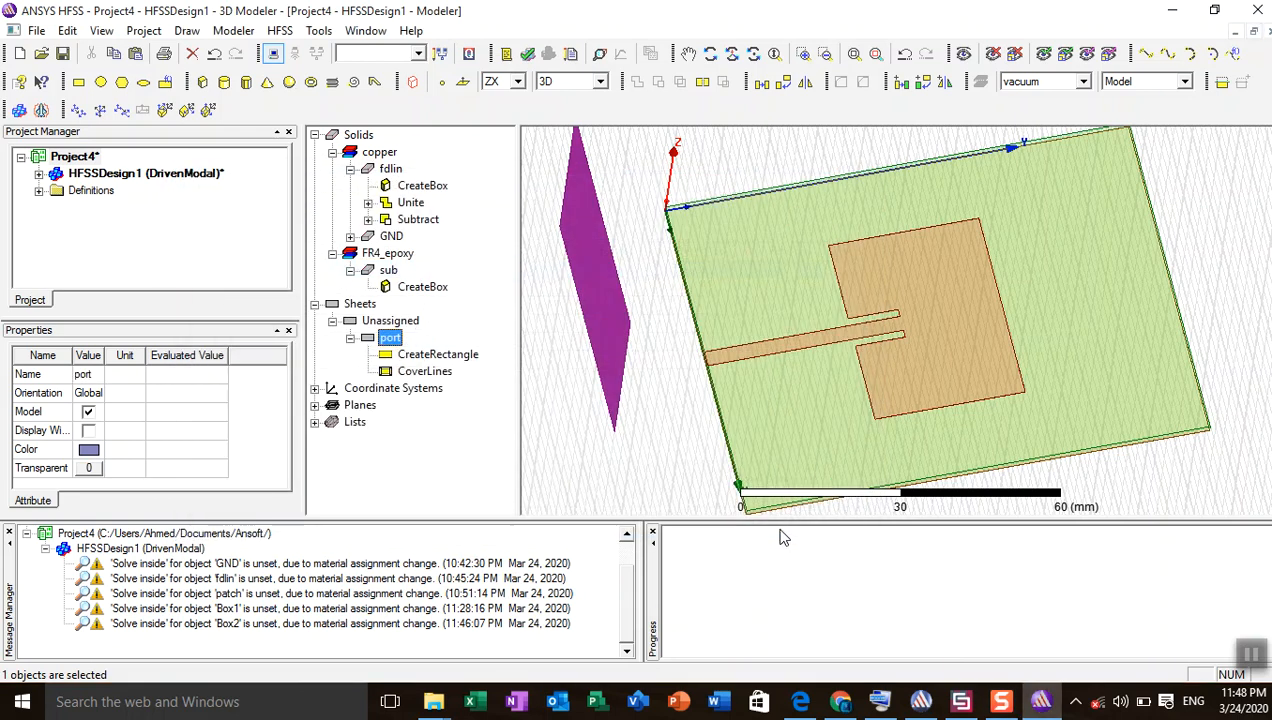
# - Set the X position of the port rectangle to wg/2-wv/2
pyautogui.doubleClick(440, 355)
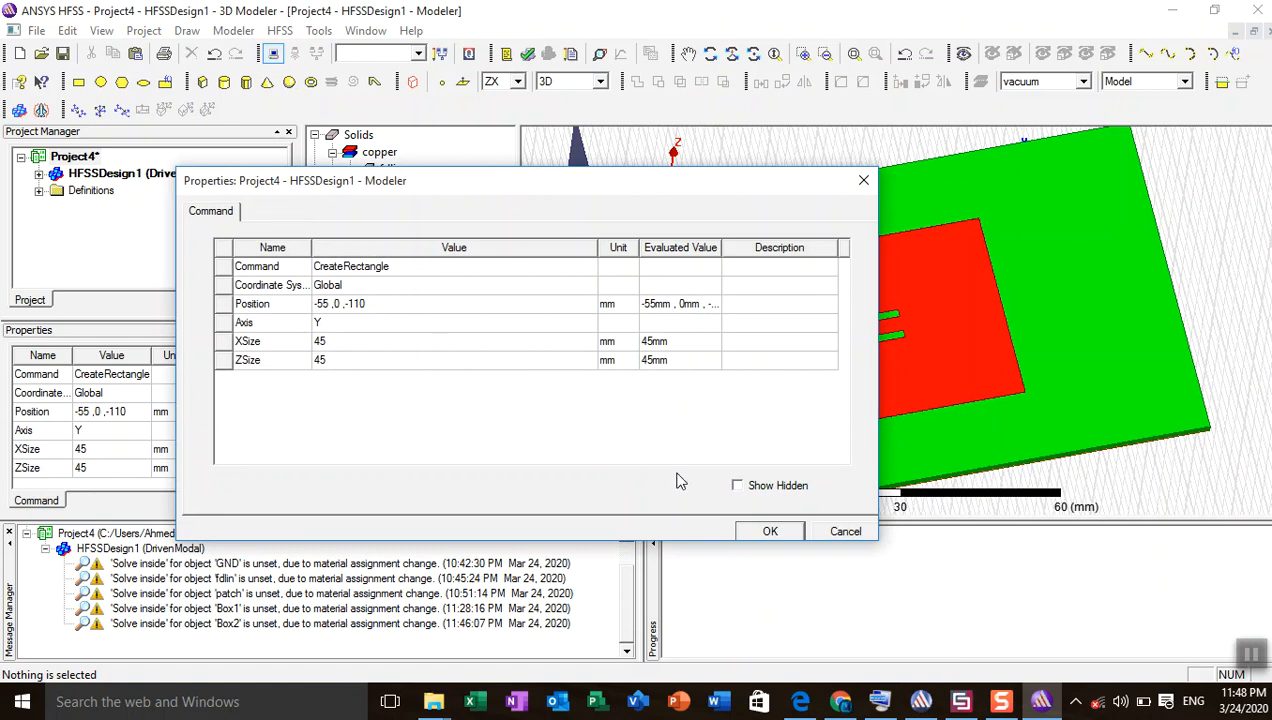
pyautogui.click(329, 304)
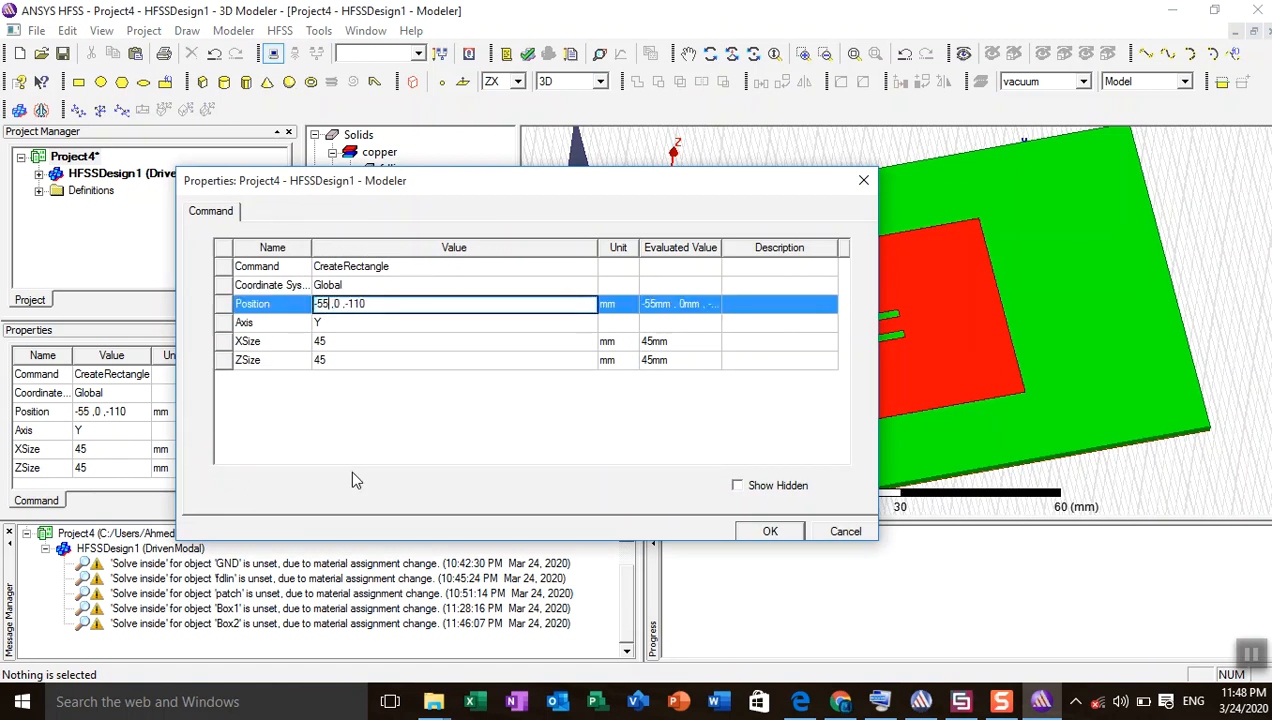
pyautogui.press('BackSpace')
pyautogui.press('BackSpace')
pyautogui.press('BackSpace')
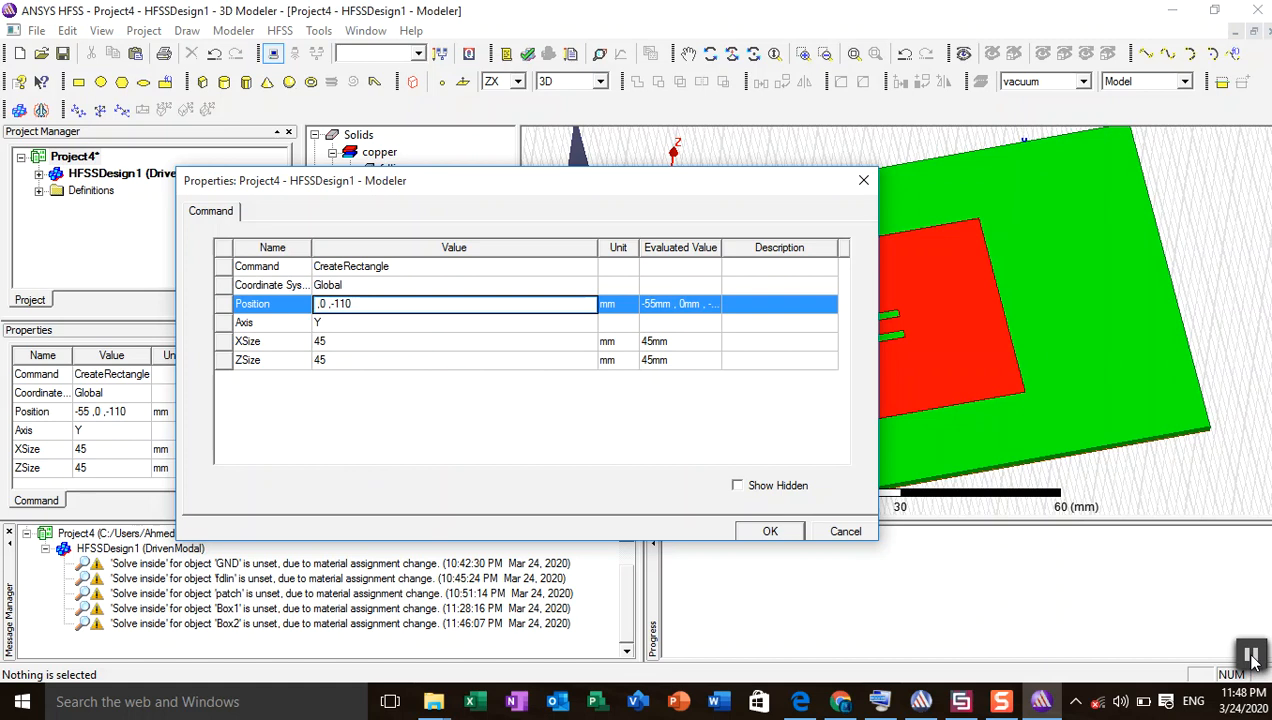
pyautogui.click(880, 701)
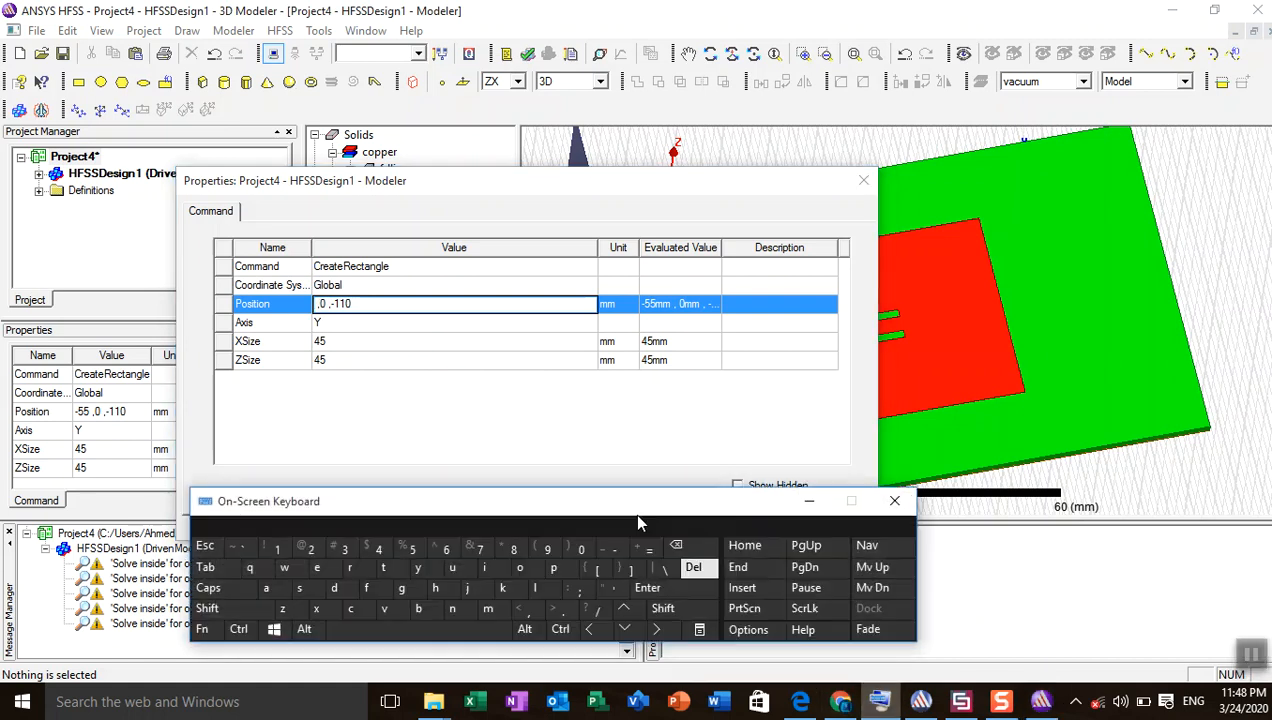
pyautogui.click(316, 304)
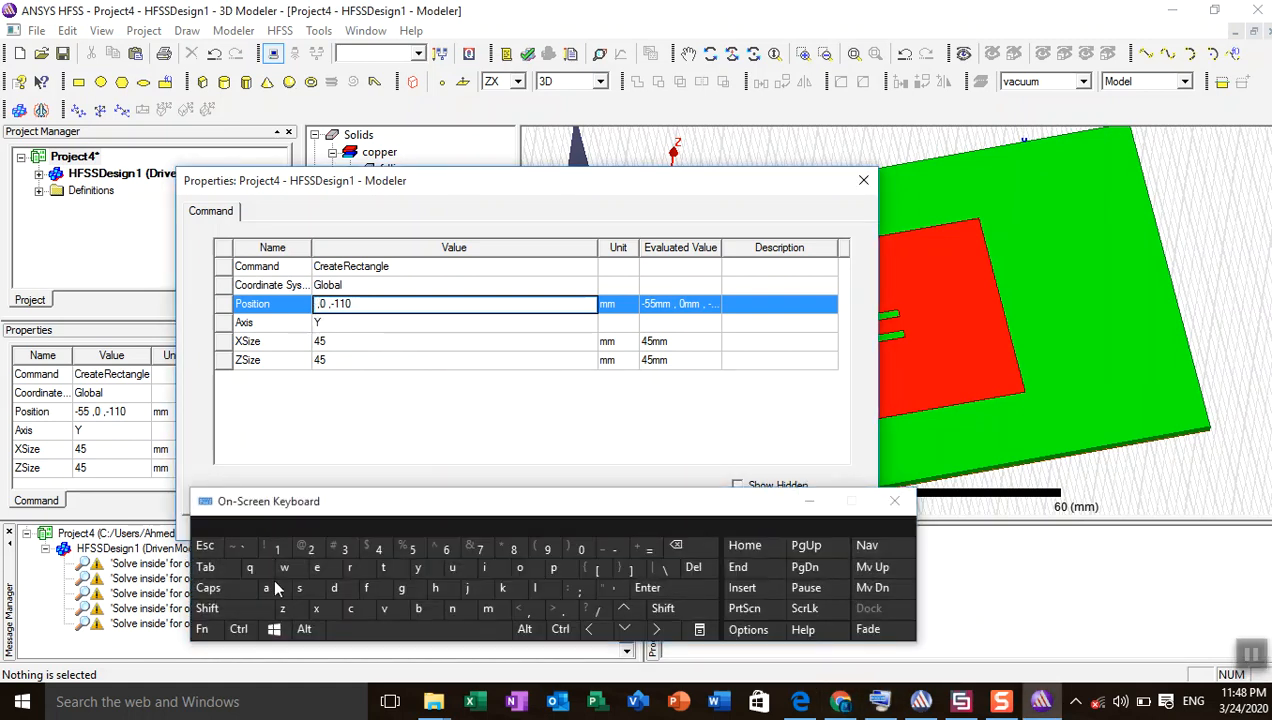
pyautogui.click(285, 572)
pyautogui.click(402, 589)
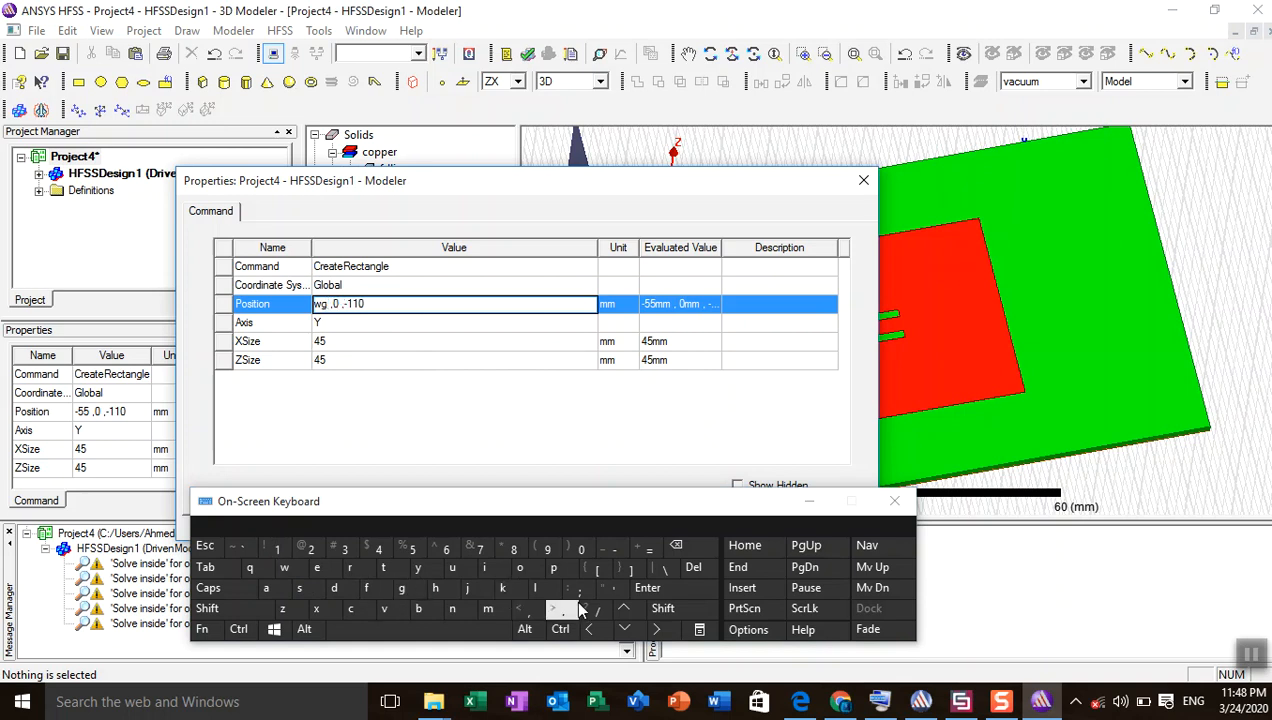
pyautogui.click(596, 612)
pyautogui.click(312, 549)
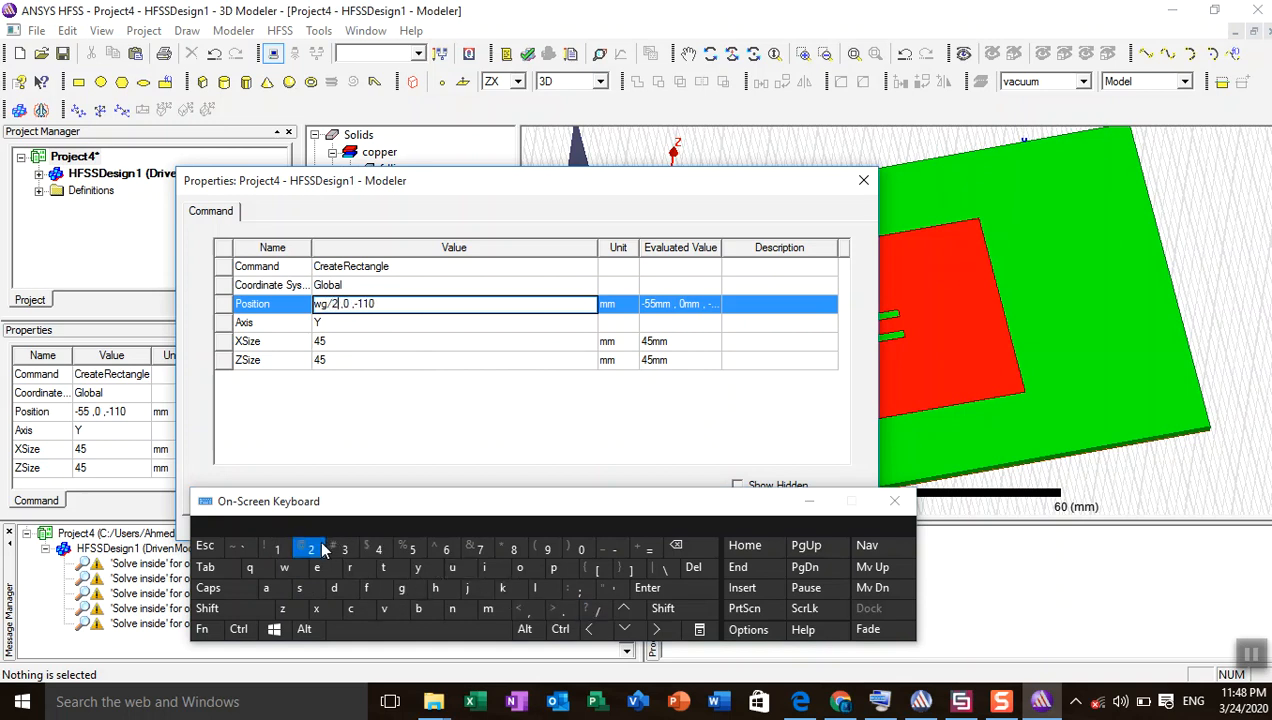
pyautogui.click(612, 549)
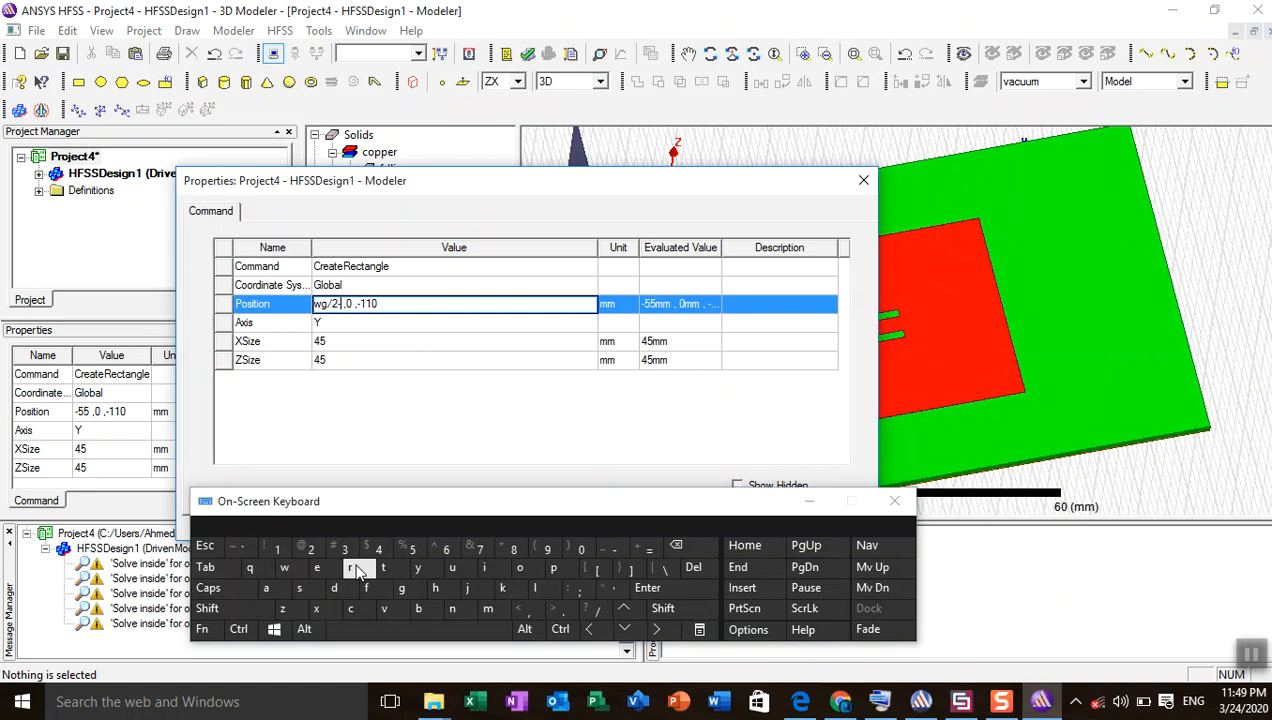
pyautogui.click(288, 568)
pyautogui.click(390, 609)
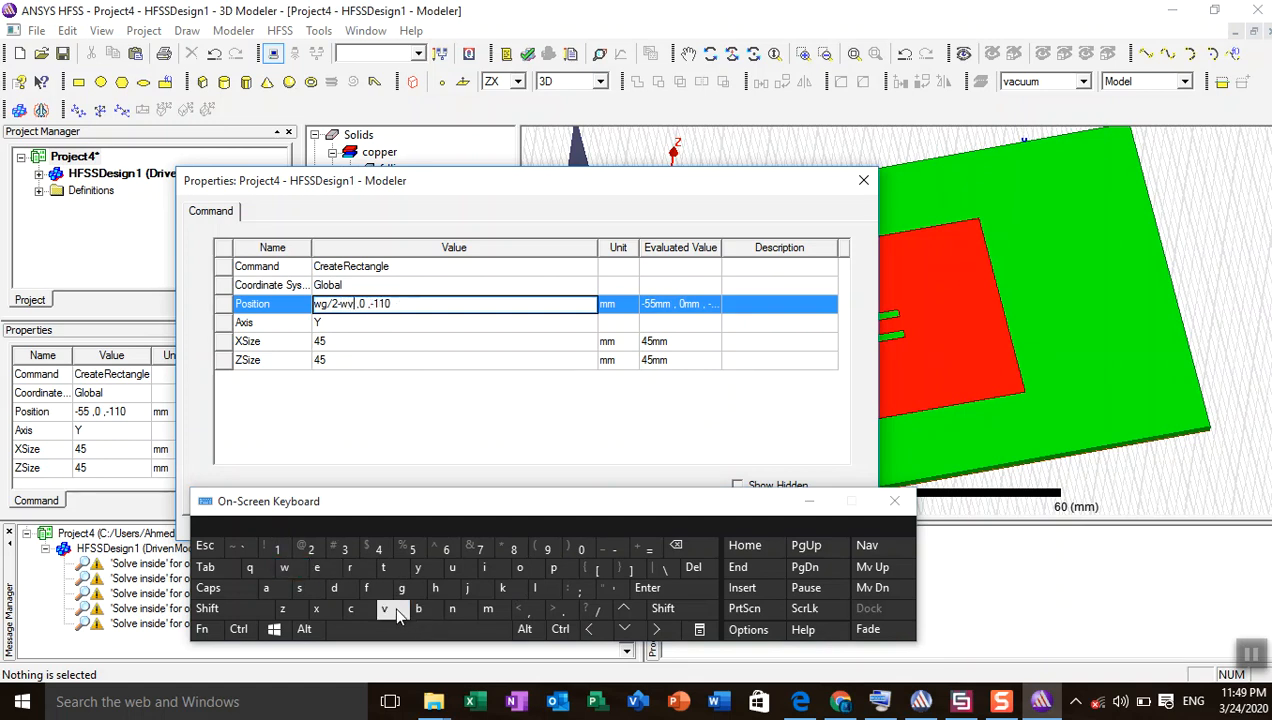
pyautogui.click(596, 612)
pyautogui.click(307, 549)
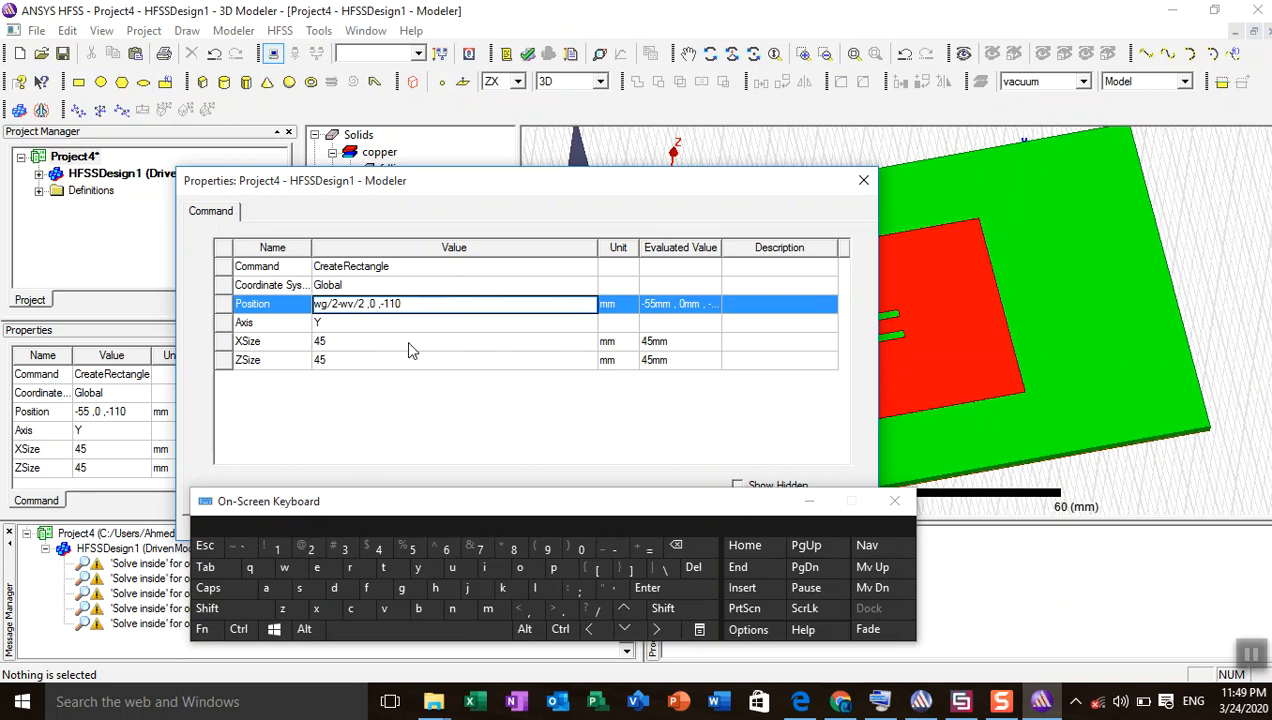
# - Set the port rectangle's Z position to -2*hs and commit the position, keeping Y at 0
pyautogui.press('BackSpace')
pyautogui.press('shift')
pyautogui.click(338, 346)
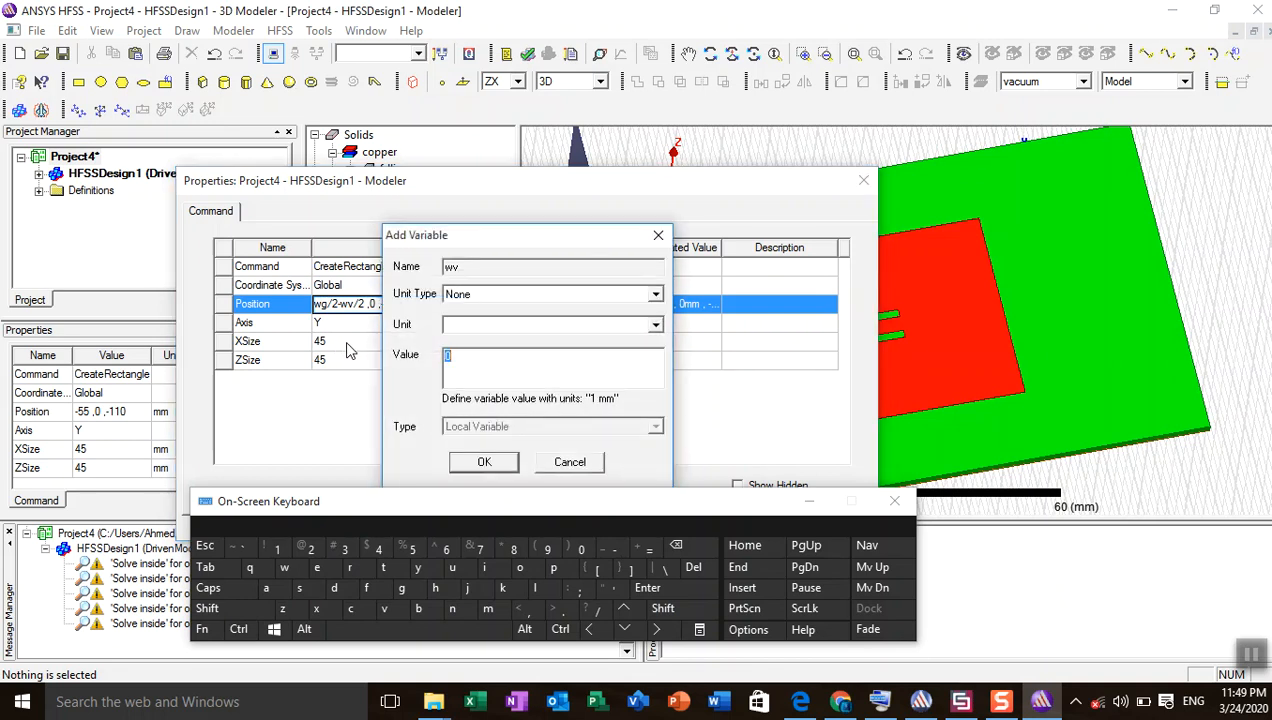
# - Define the new local variable wv as 5*wf
pyautogui.click(615, 328)
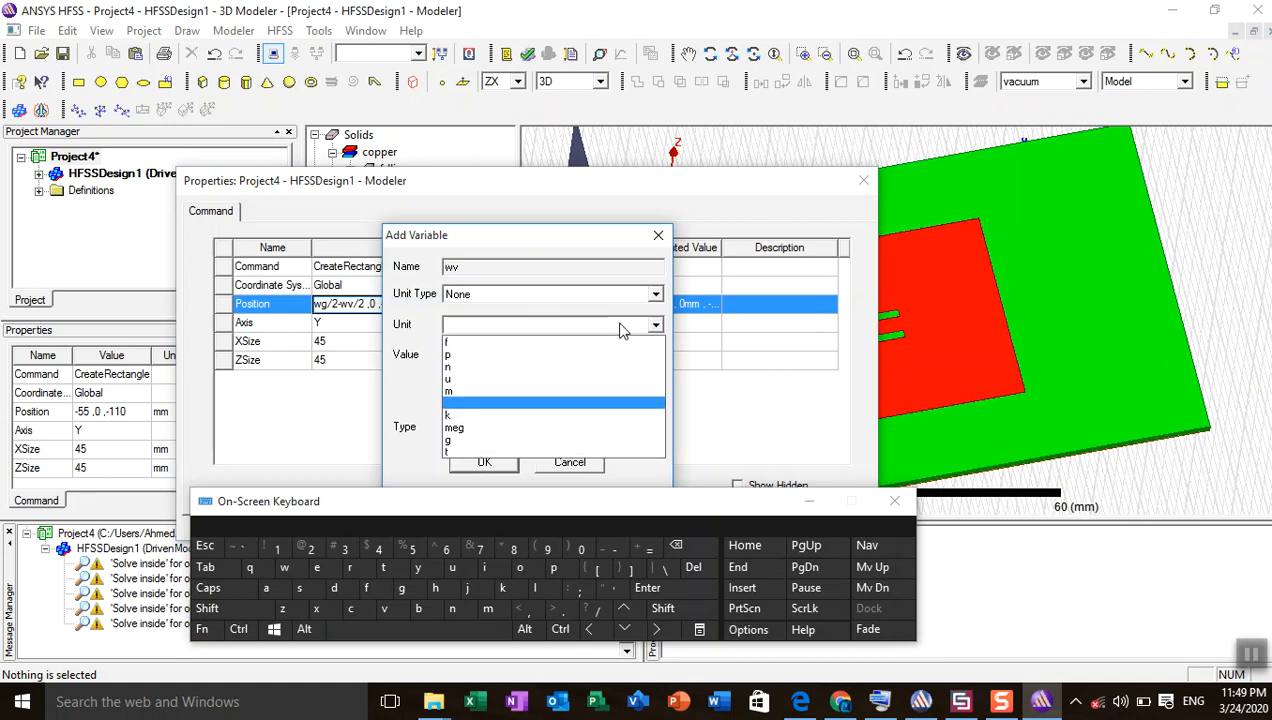
pyautogui.click(489, 330)
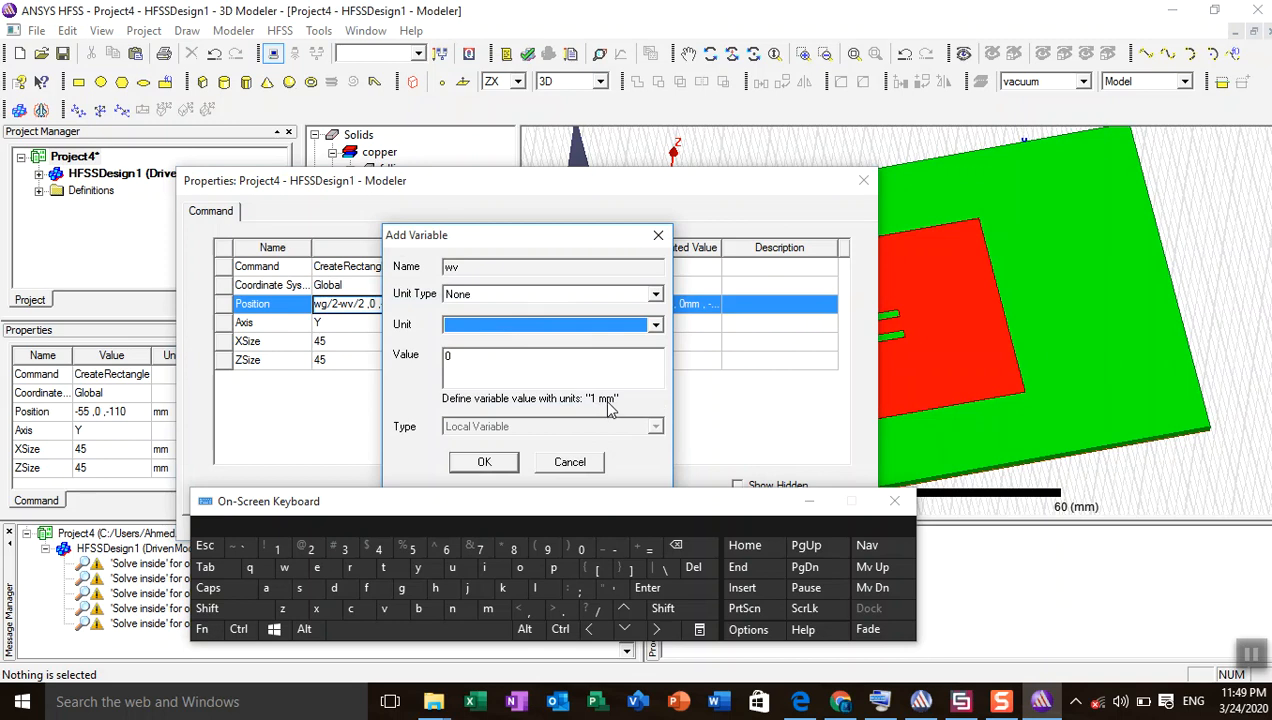
pyautogui.doubleClick(481, 356)
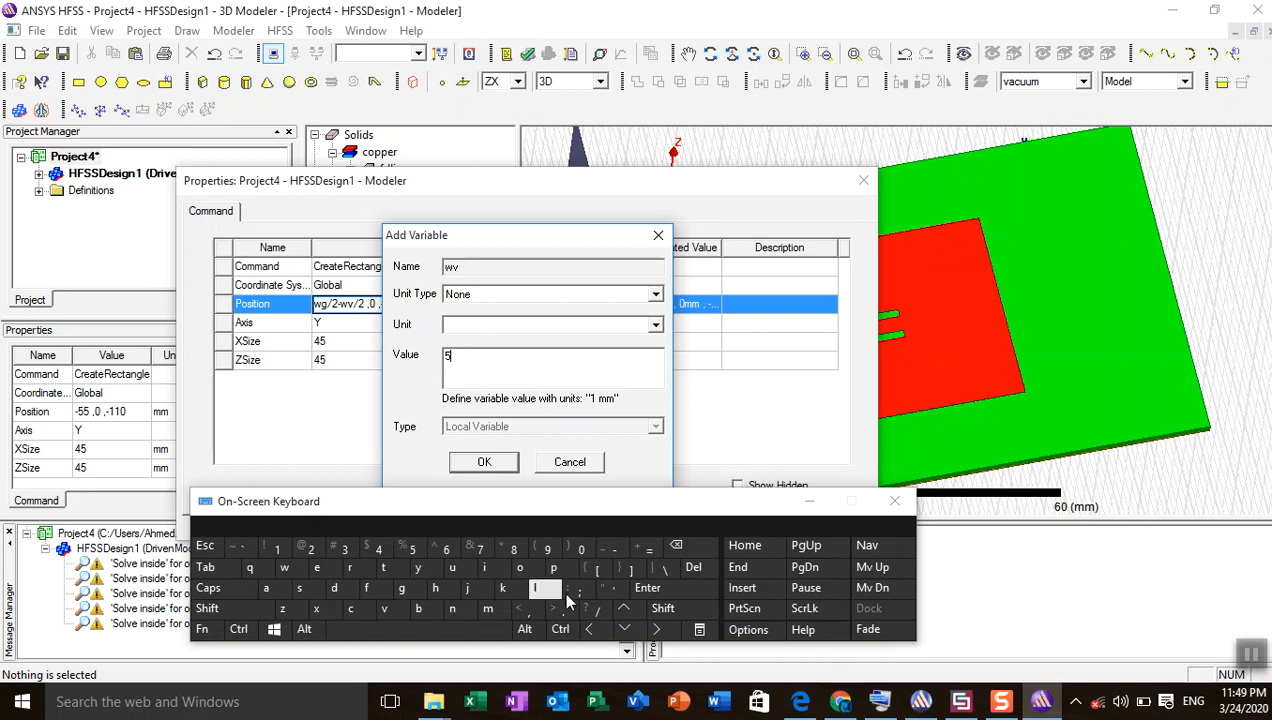
pyautogui.click(645, 609)
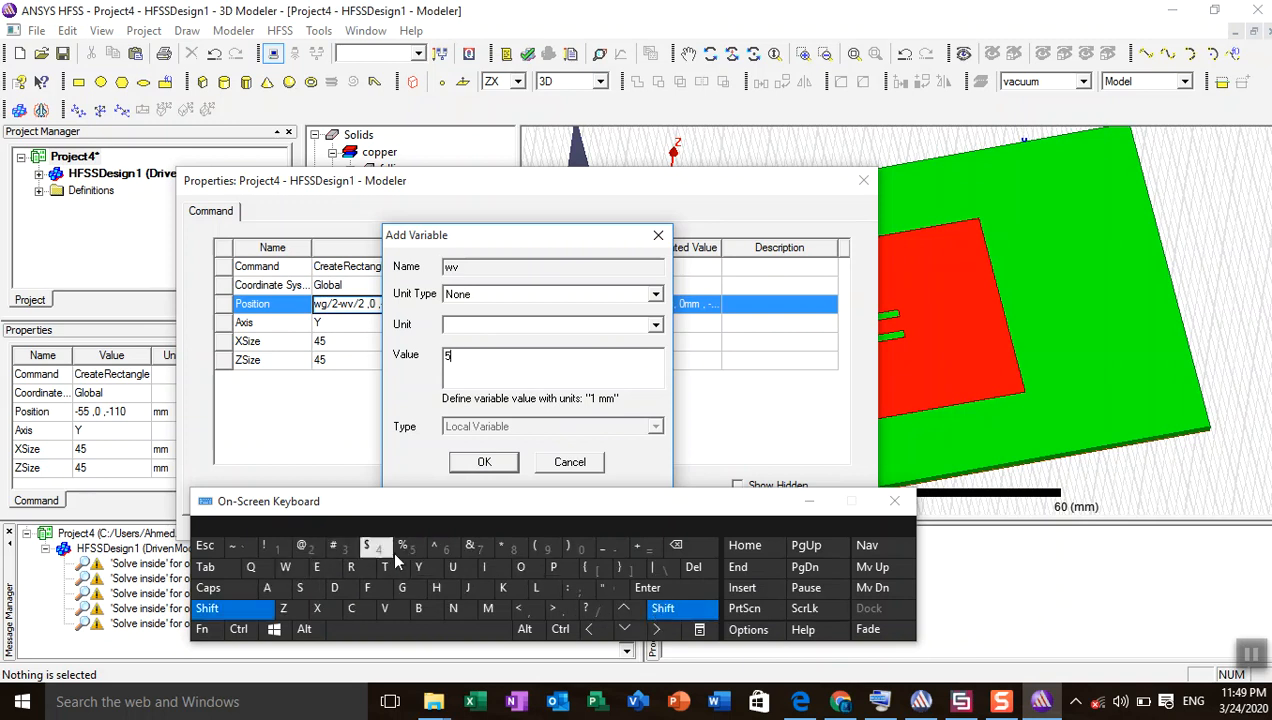
pyautogui.click(513, 545)
pyautogui.click(285, 567)
pyautogui.click(366, 588)
pyautogui.click(462, 468)
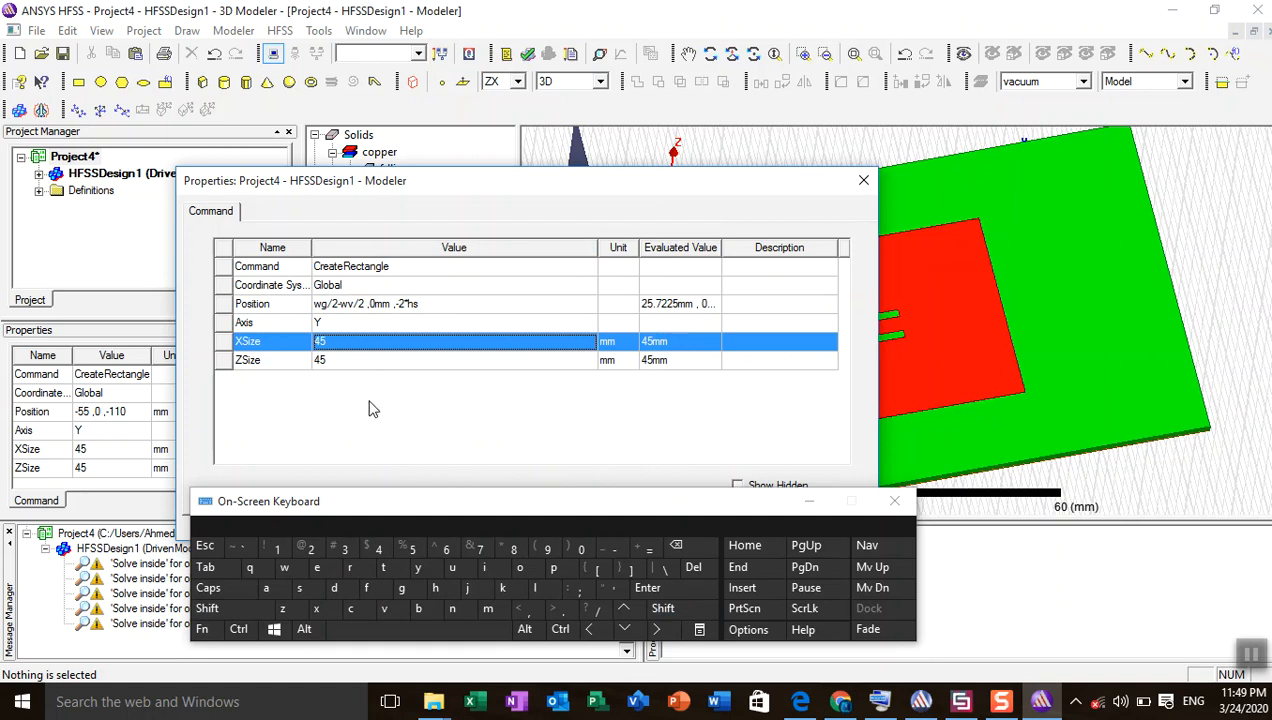
# - Set the port rectangle's Z size to 5*hs and apply the changes
pyautogui.click(351, 366)
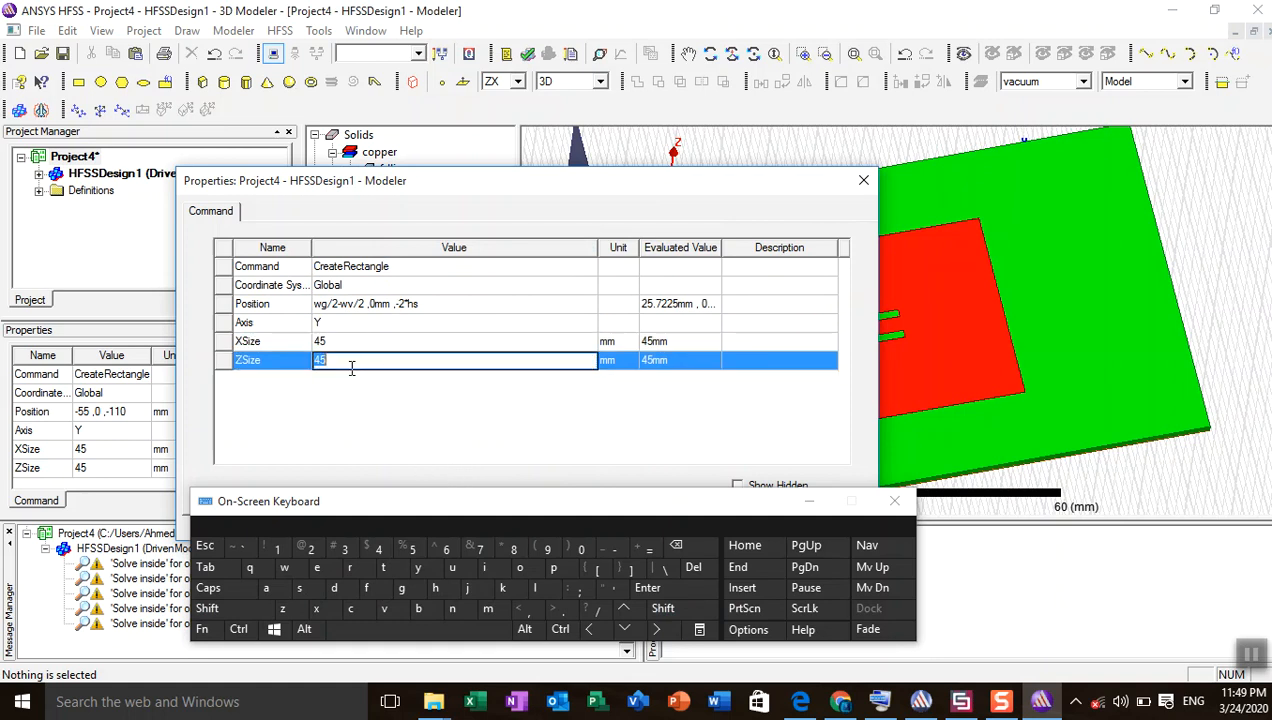
pyautogui.write('5*')
pyautogui.click(810, 502)
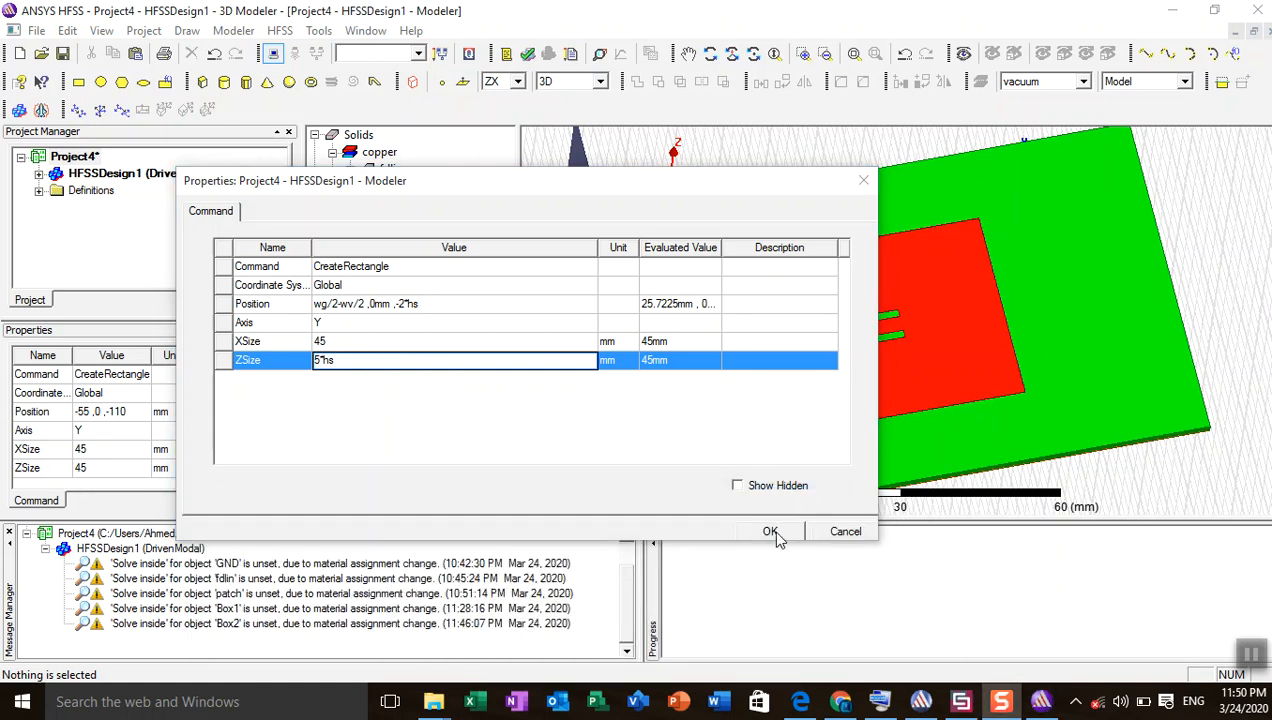
pyautogui.click(773, 531)
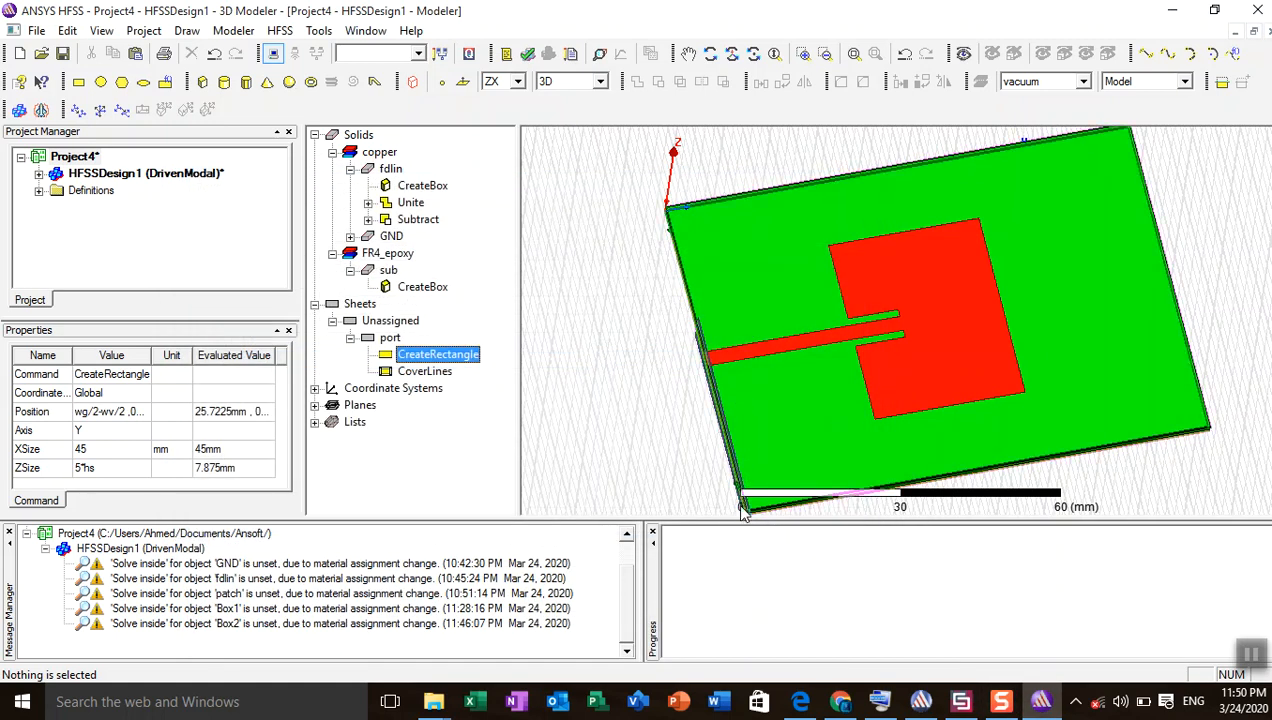
# - Examine the port sheet's fit against the feed-line edge and review the design variables through wv
pyautogui.click(711, 56)
pyautogui.moveTo(711, 408); pyautogui.dragTo(787, 367)
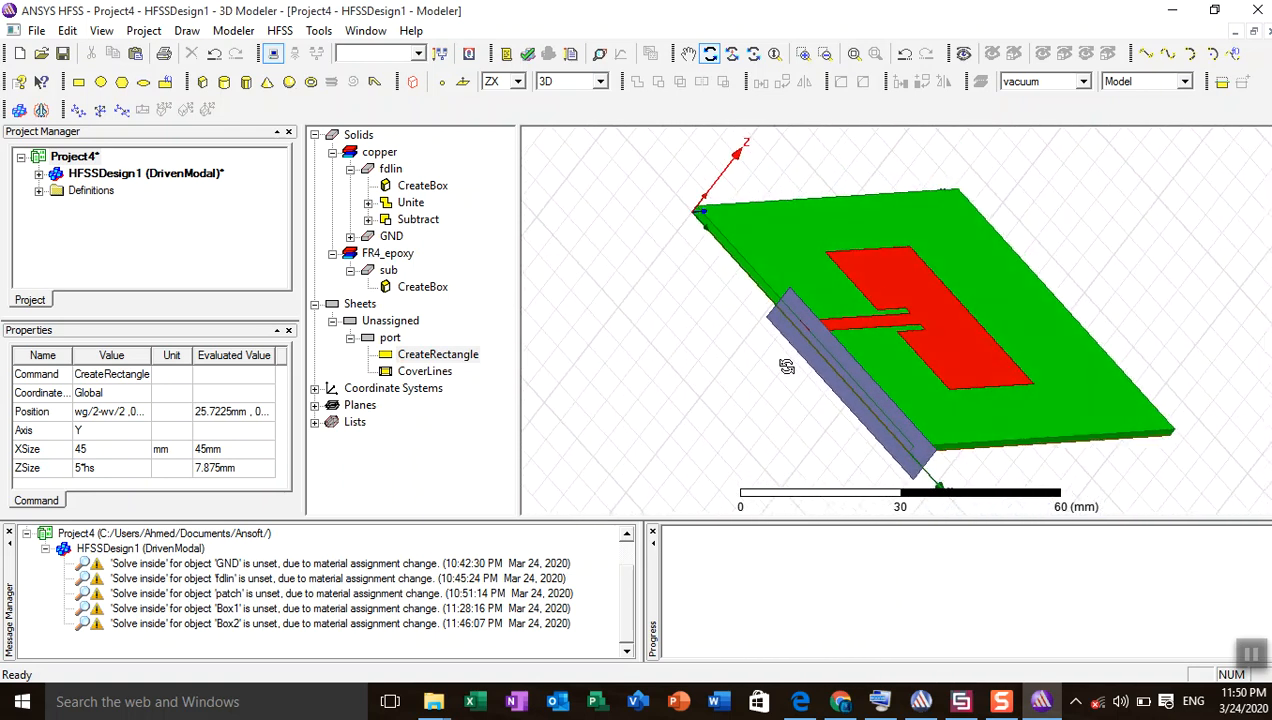
pyautogui.click(103, 175)
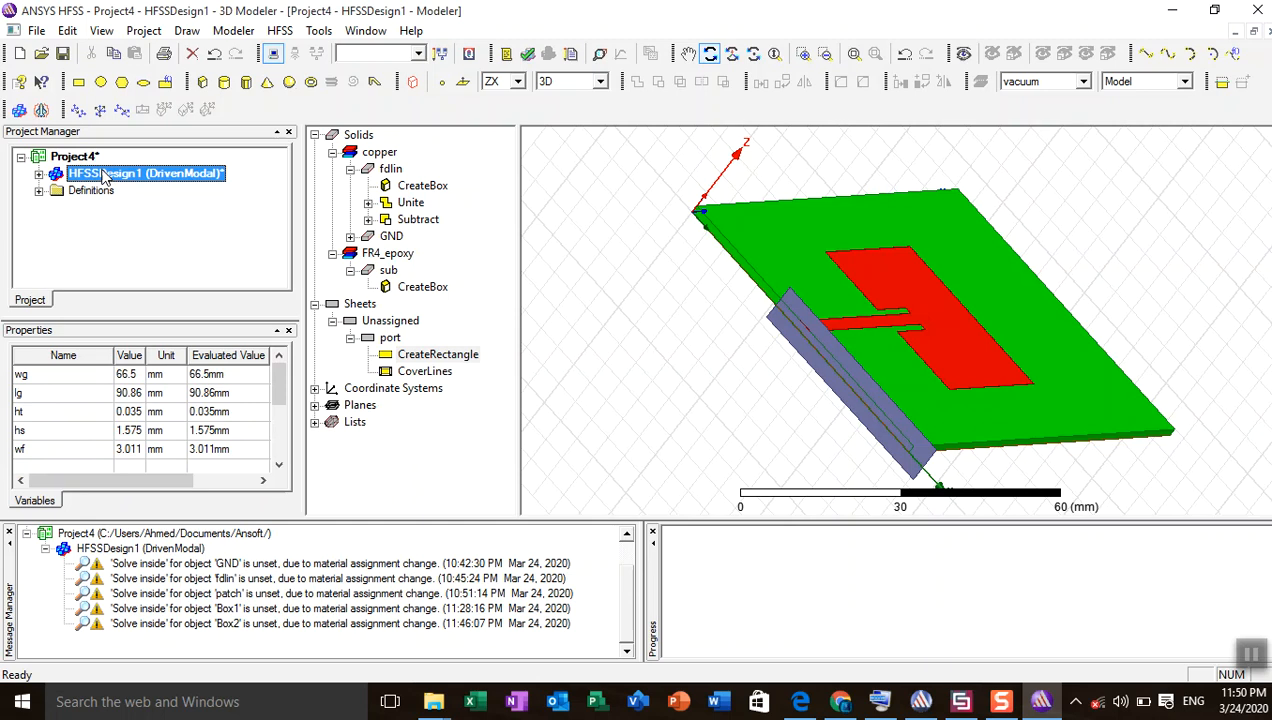
pyautogui.click(278, 467)
pyautogui.click(278, 467)
pyautogui.click(278, 467)
pyautogui.click(278, 467)
pyautogui.click(278, 467)
pyautogui.click(278, 467)
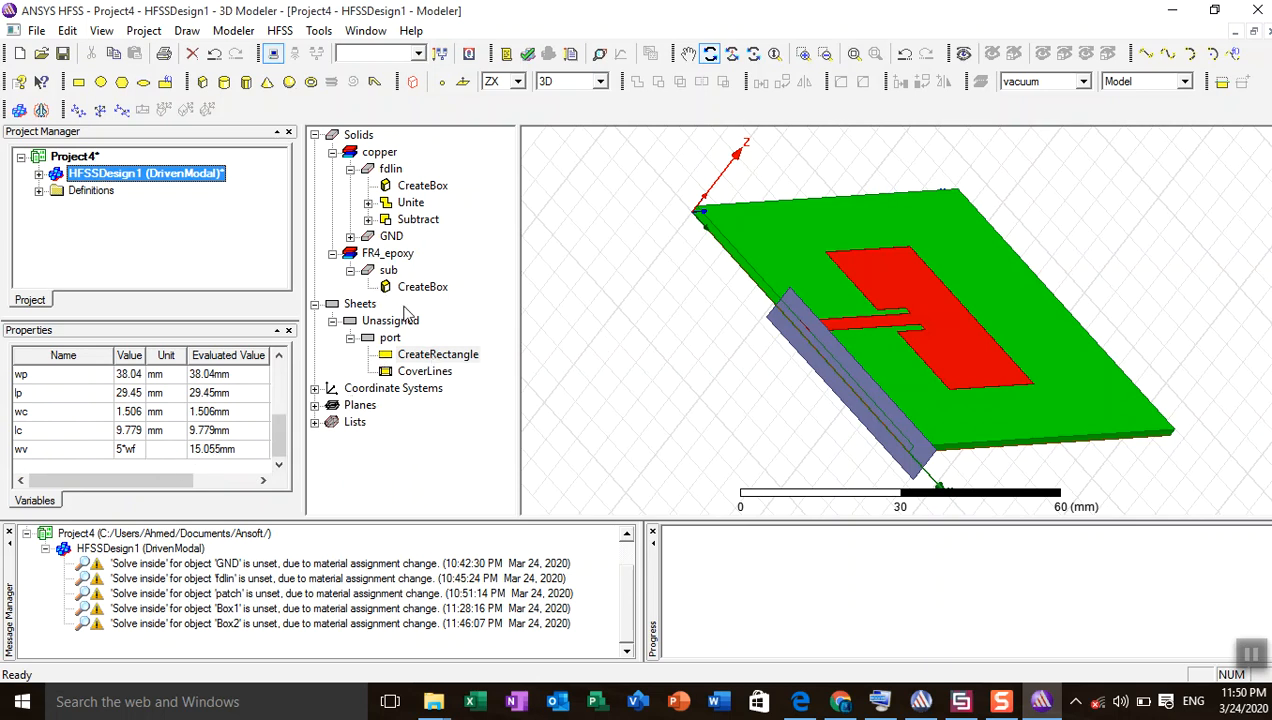
# - Set the port rectangle's X size to wv and apply the change
pyautogui.doubleClick(426, 360)
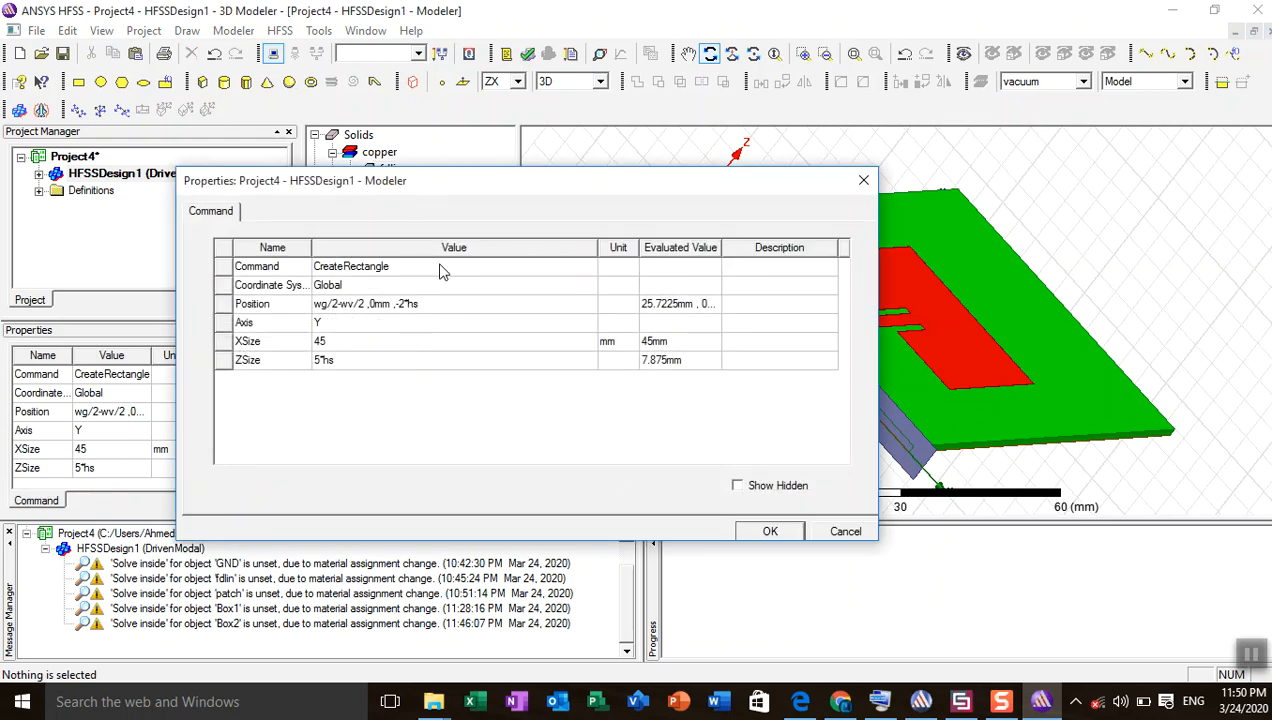
pyautogui.moveTo(430, 181); pyautogui.dragTo(382, 187)
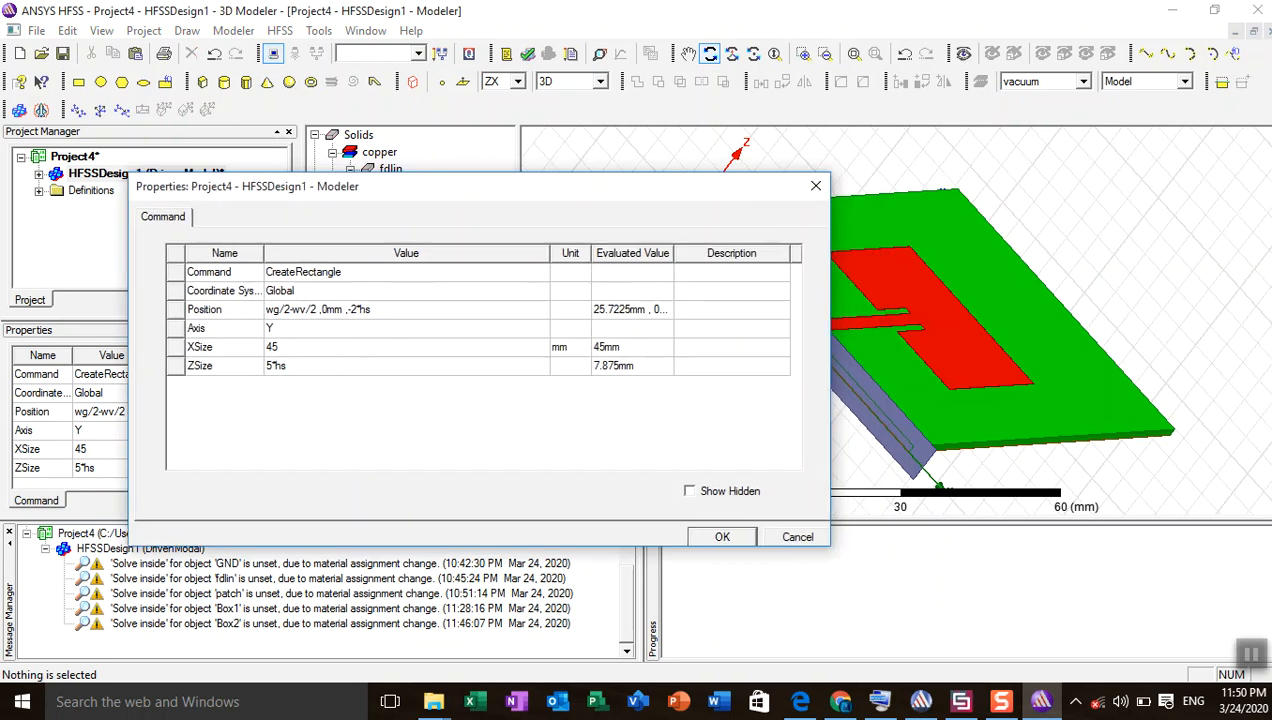
pyautogui.moveTo(382, 187); pyautogui.dragTo(342, 223)
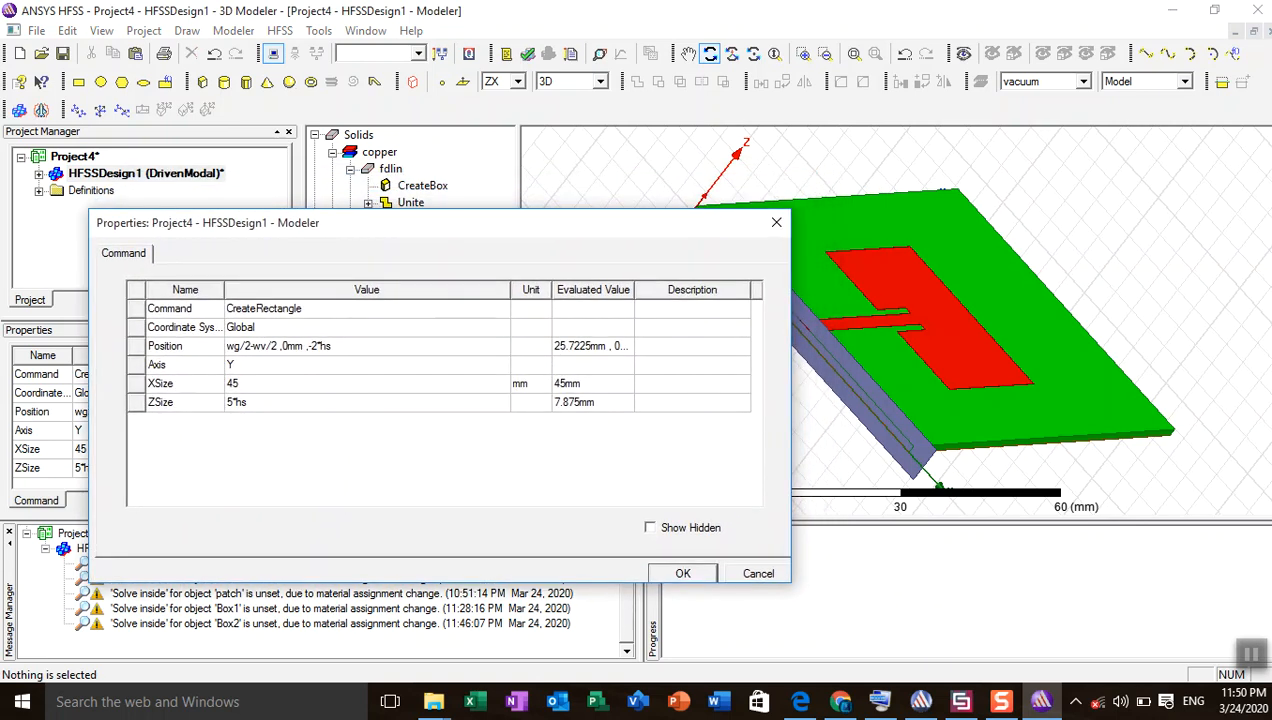
pyautogui.moveTo(342, 223); pyautogui.dragTo(302, 220)
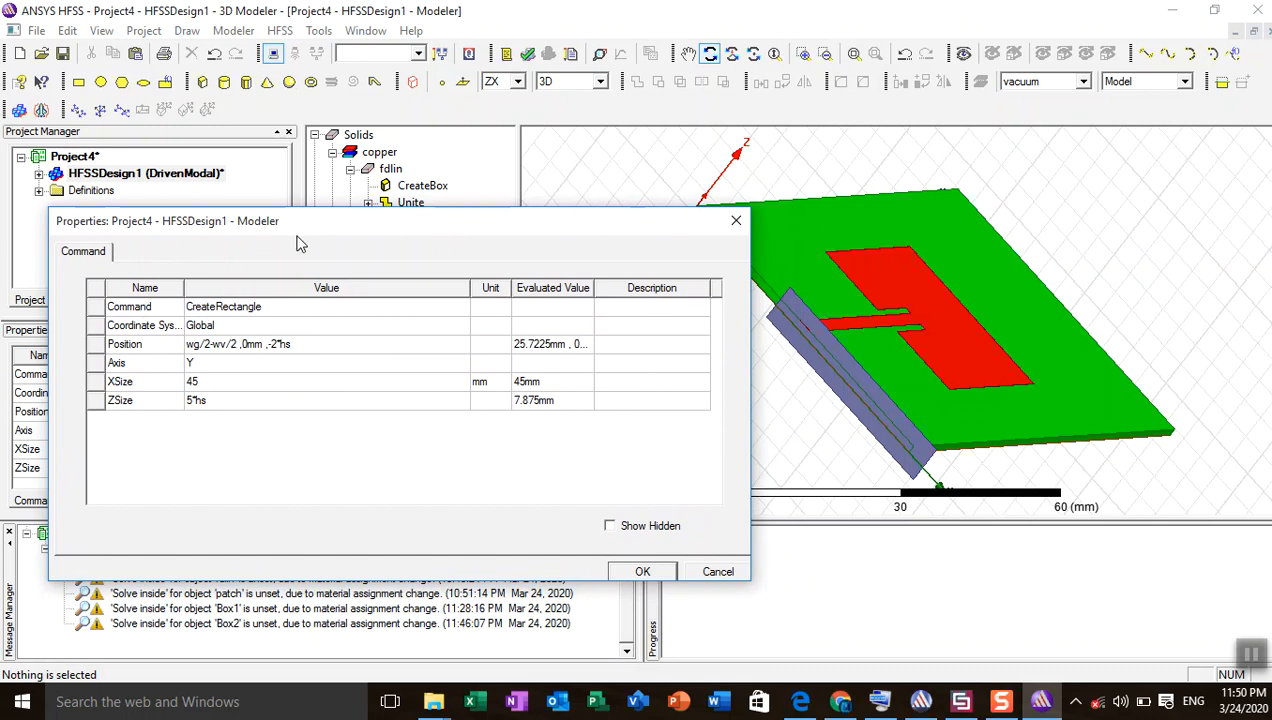
pyautogui.click(231, 381)
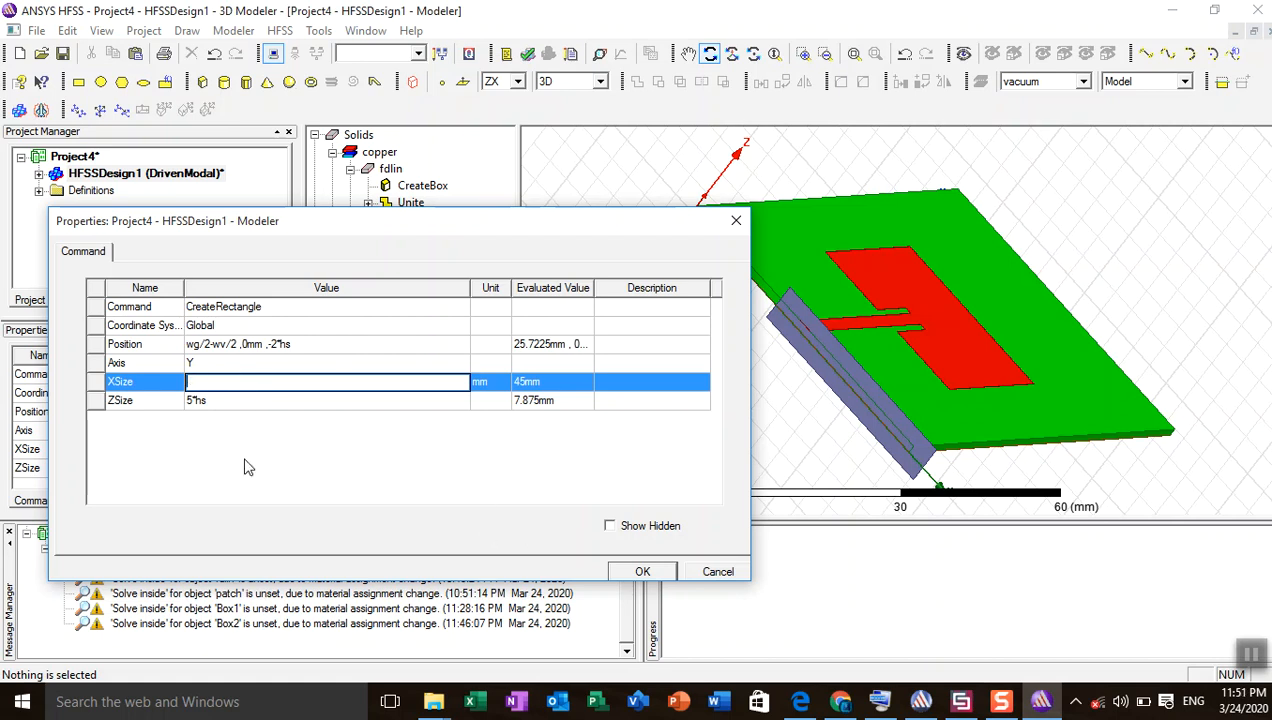
pyautogui.click(895, 706)
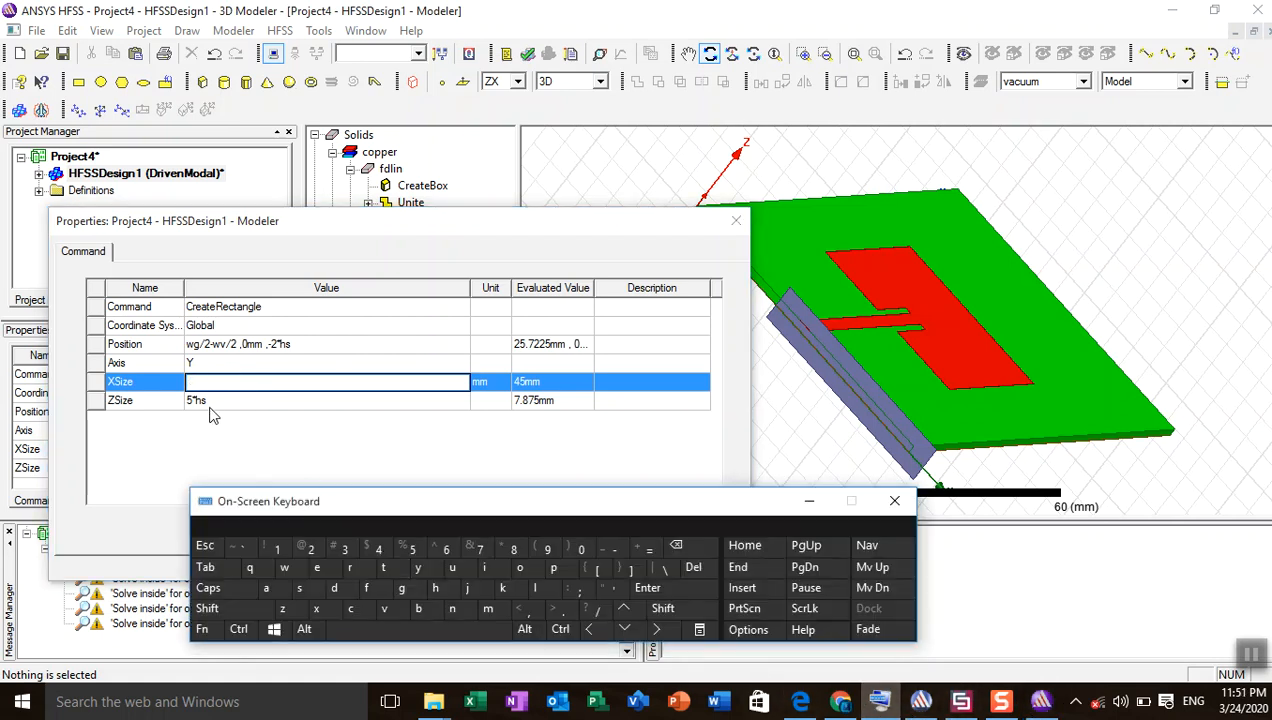
pyautogui.click(203, 380)
pyautogui.click(284, 567)
pyautogui.click(382, 612)
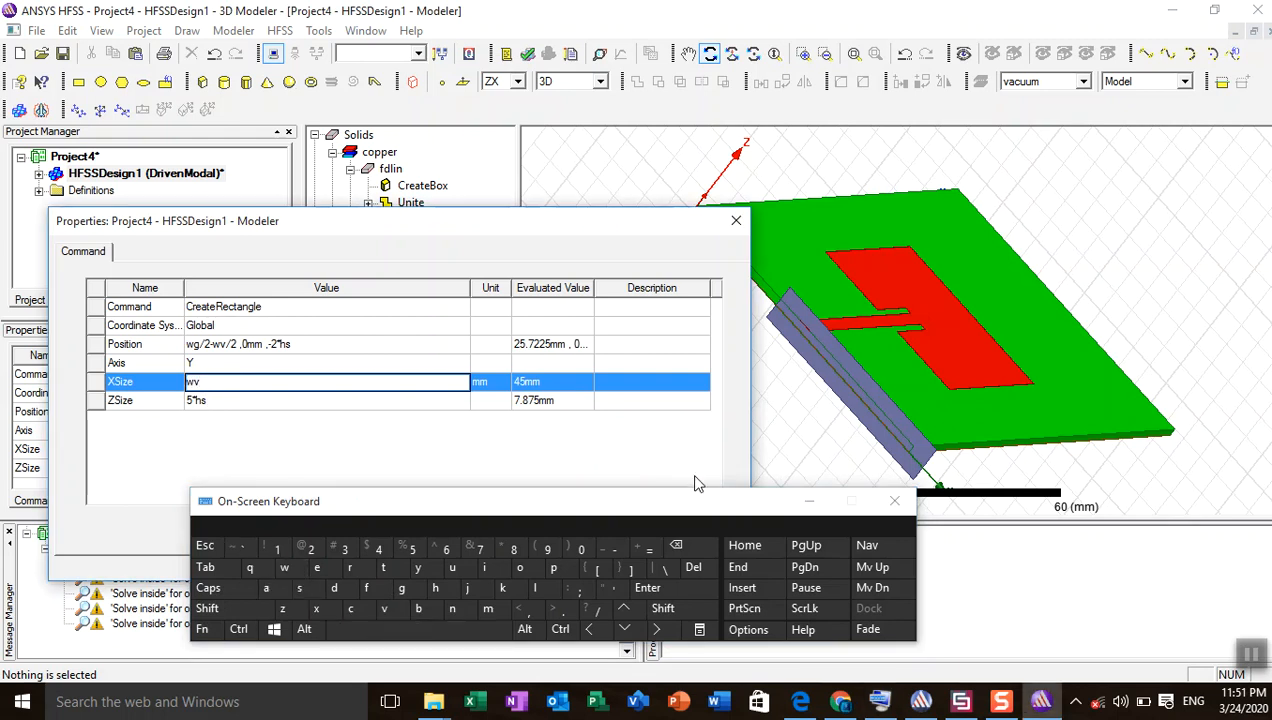
pyautogui.click(809, 501)
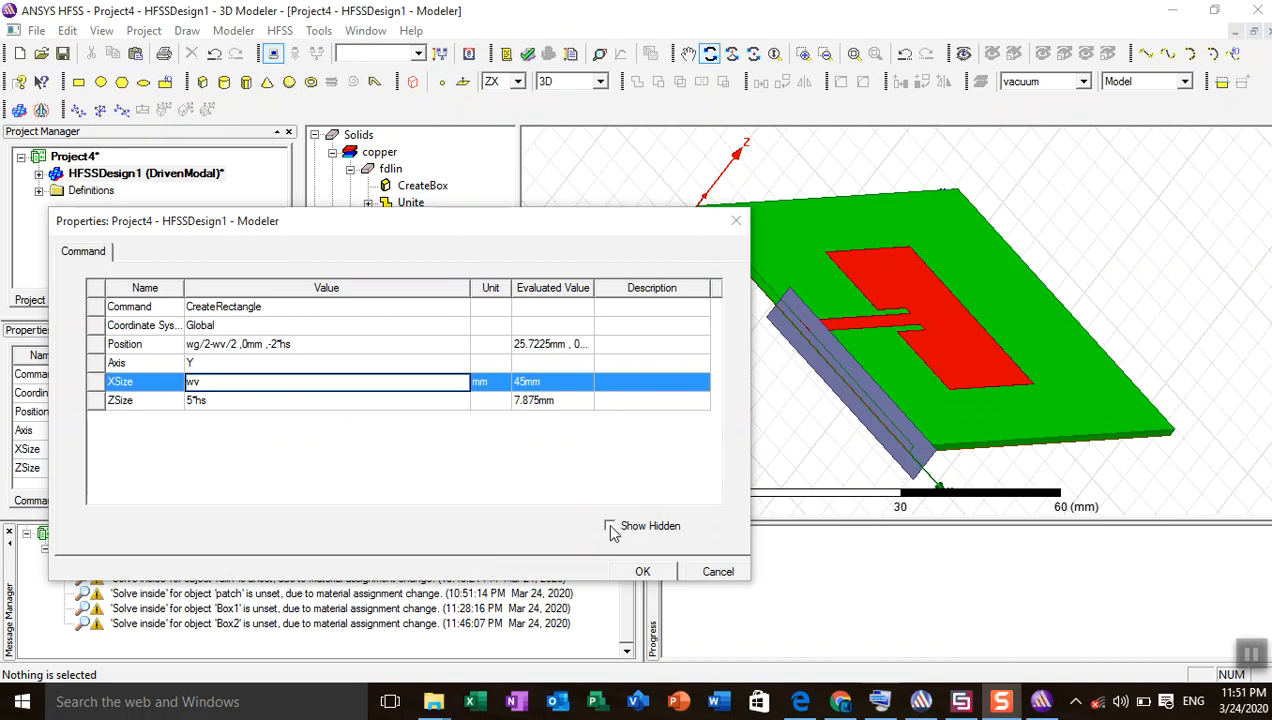
pyautogui.click(653, 565)
# - Assign a wave port excitation to the port sheet, renormalizing all modes to a full port impedance of 50 ohm
pyautogui.moveTo(796, 343); pyautogui.dragTo(700, 307)
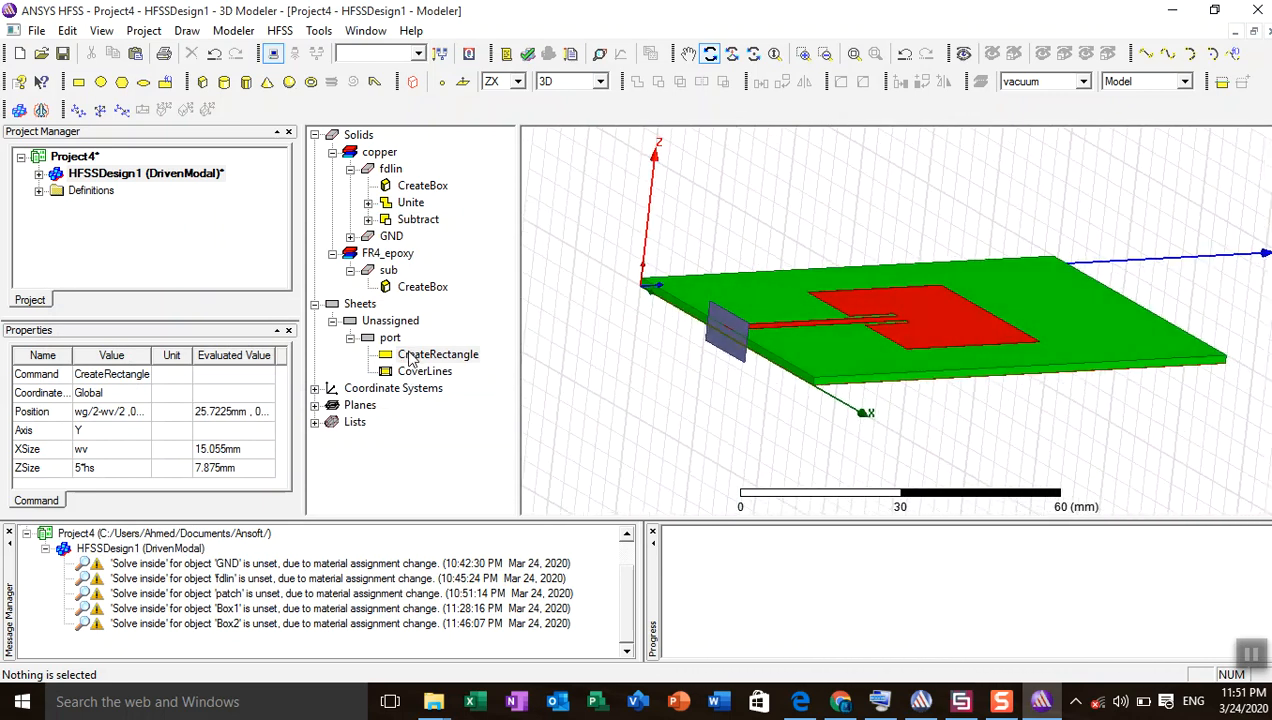
pyautogui.rightClick(388, 340)
pyautogui.moveTo(500, 497)
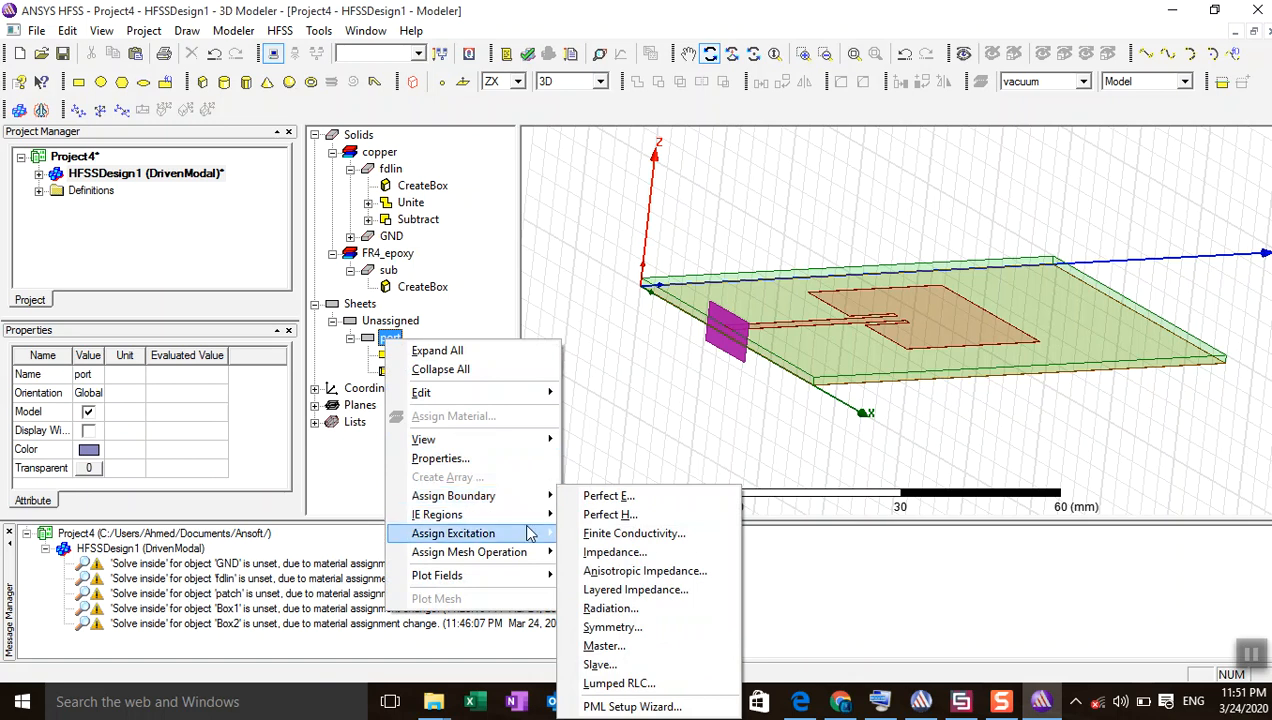
pyautogui.moveTo(540, 537)
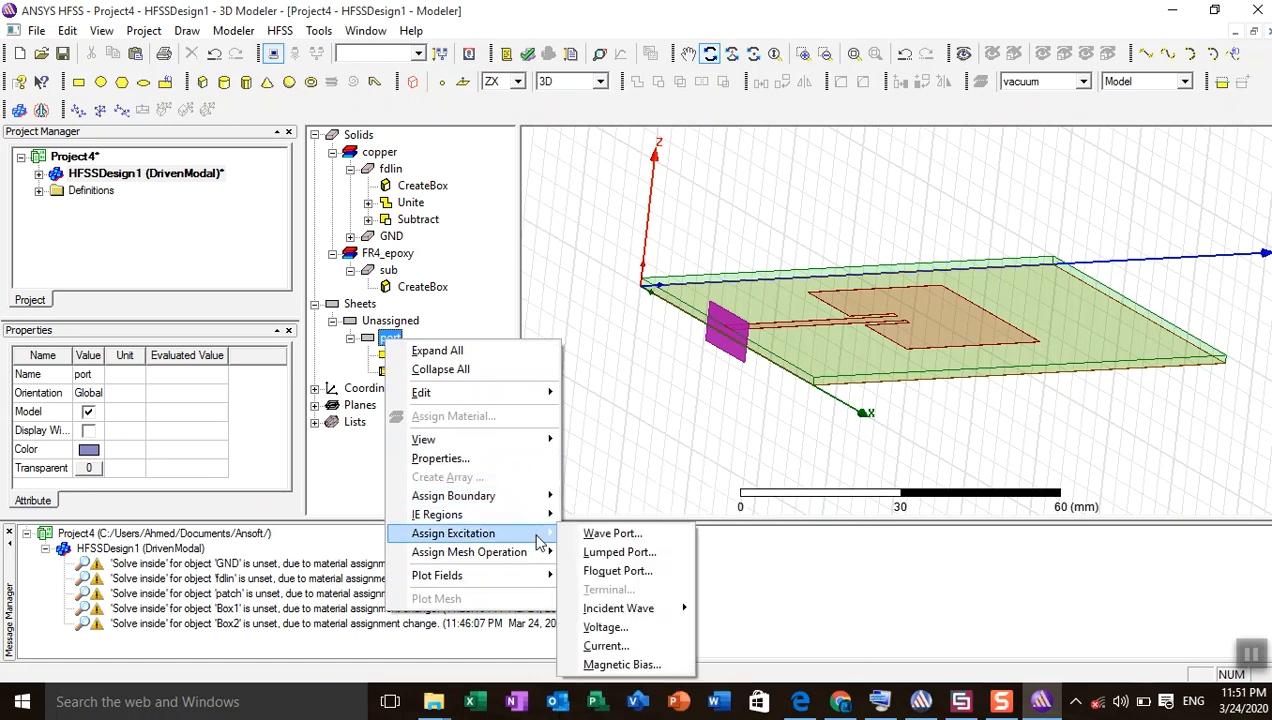
pyautogui.click(605, 534)
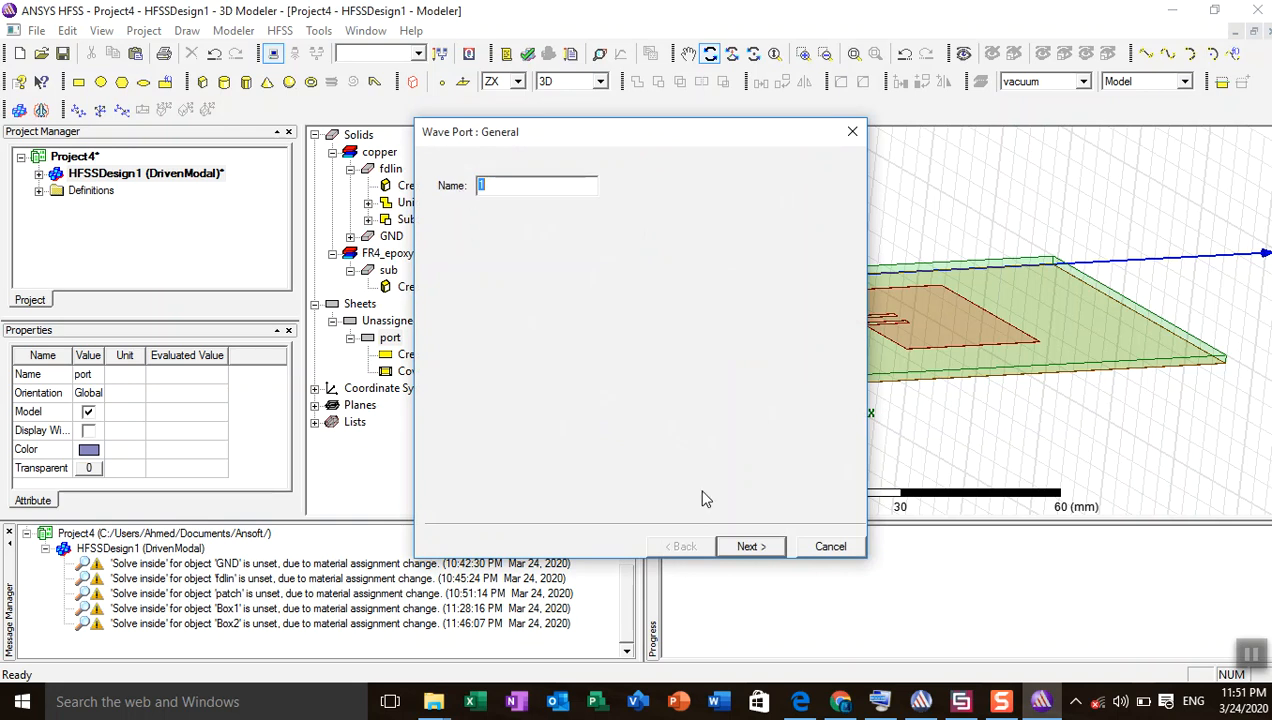
pyautogui.click(748, 547)
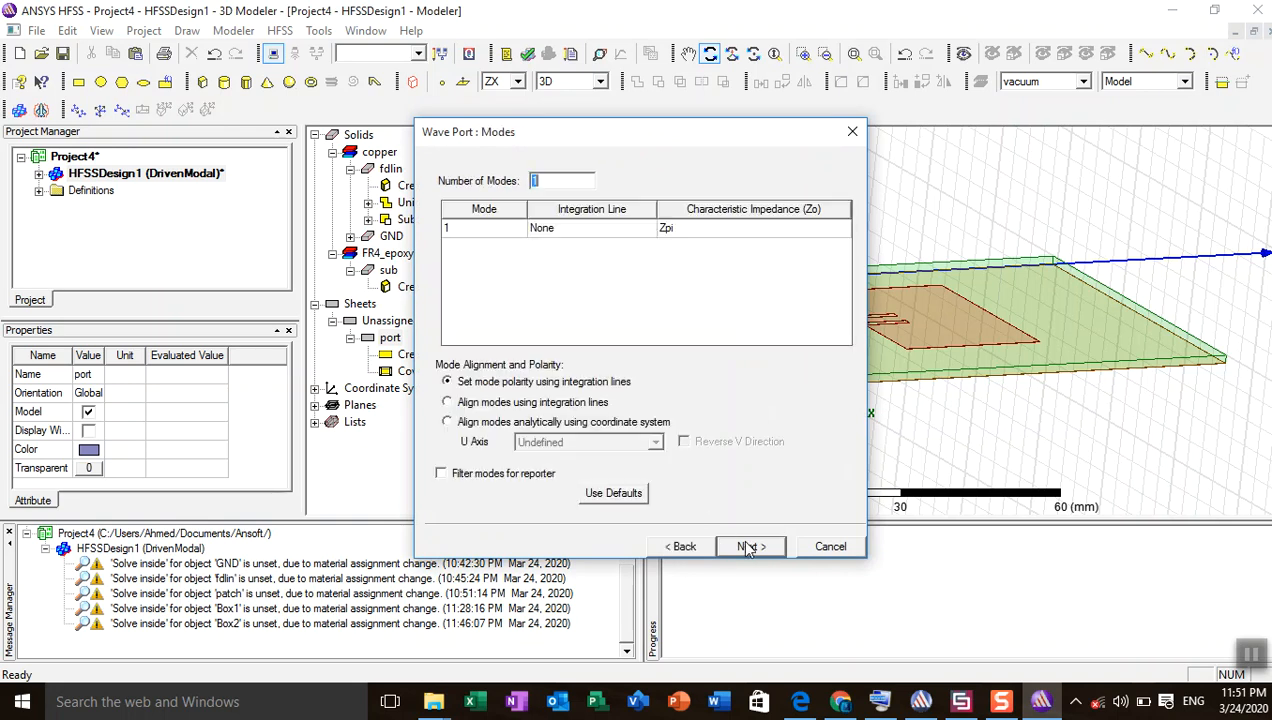
pyautogui.click(748, 547)
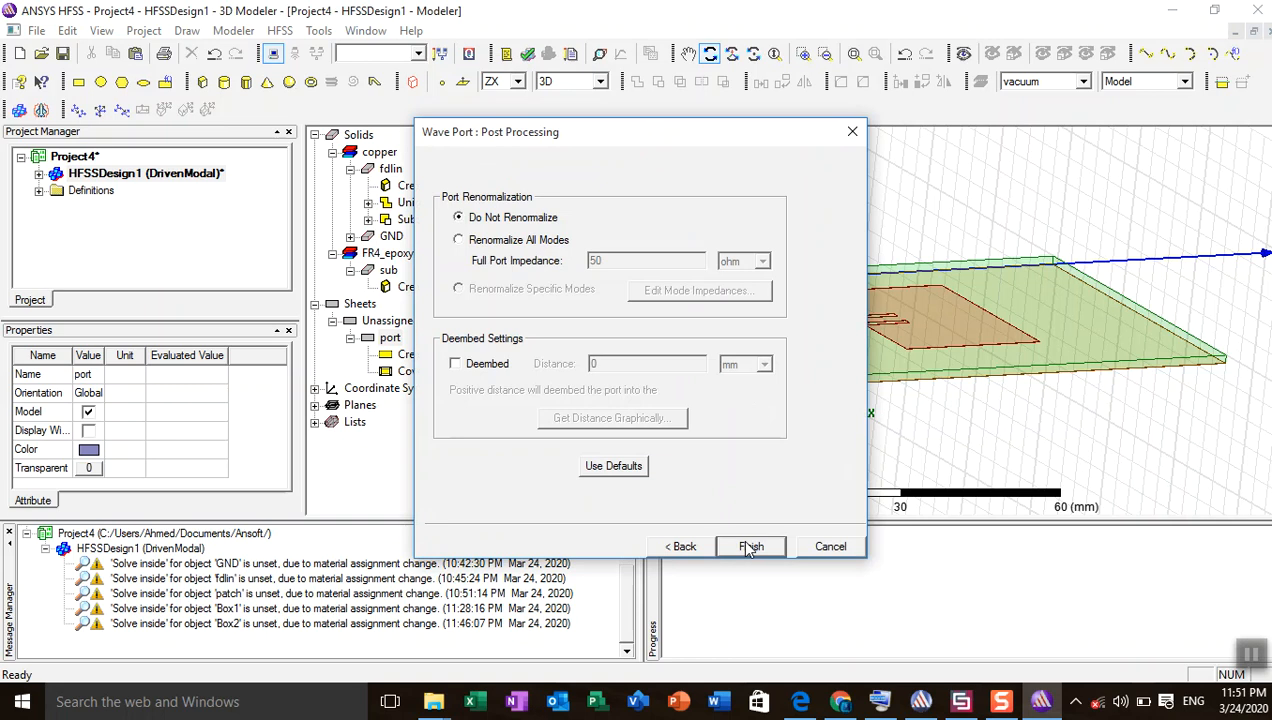
pyautogui.click(460, 241)
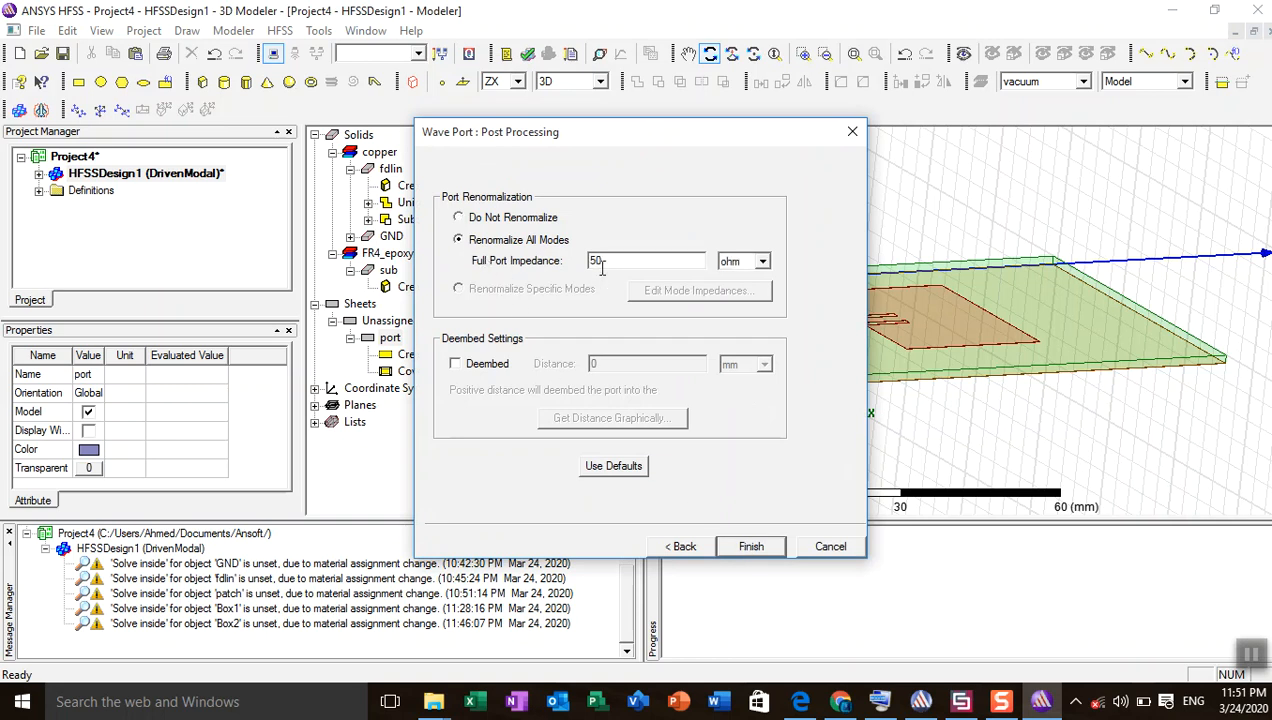
pyautogui.click(735, 547)
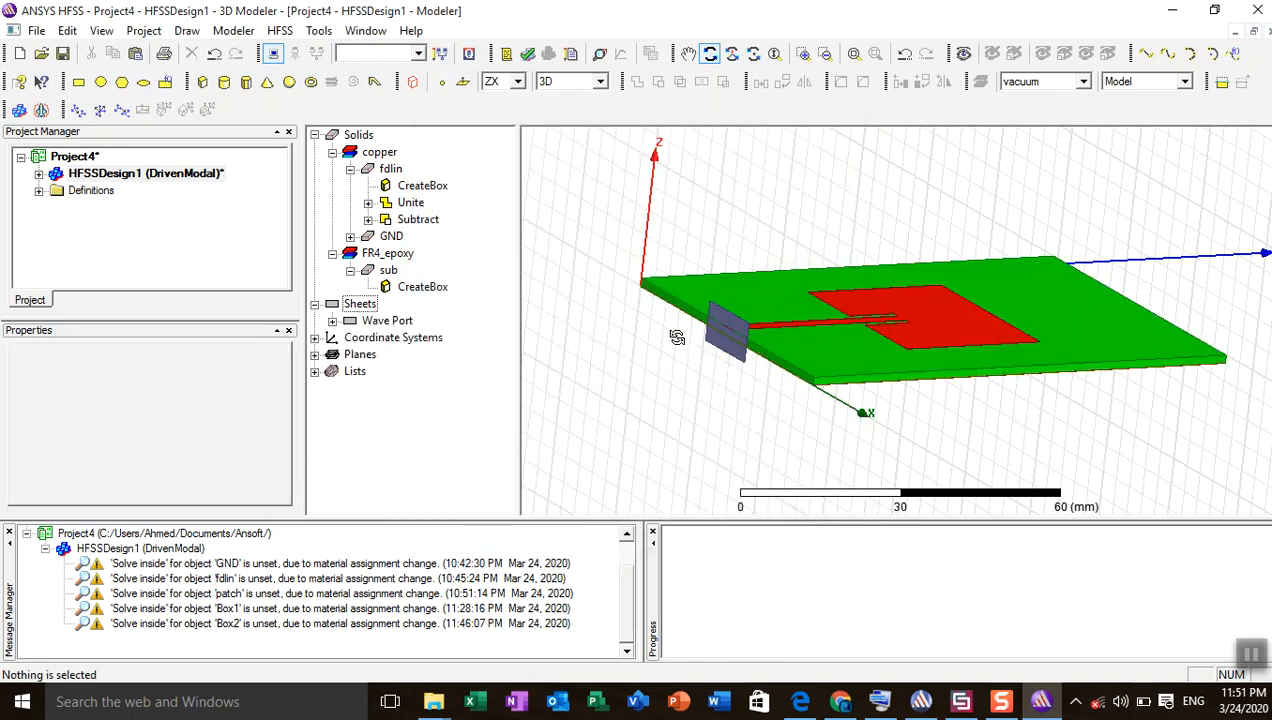
# - Set the drawing plane to XY and draw a box about 50 by 20 by 10 mm near the origin
pyautogui.click(518, 82)
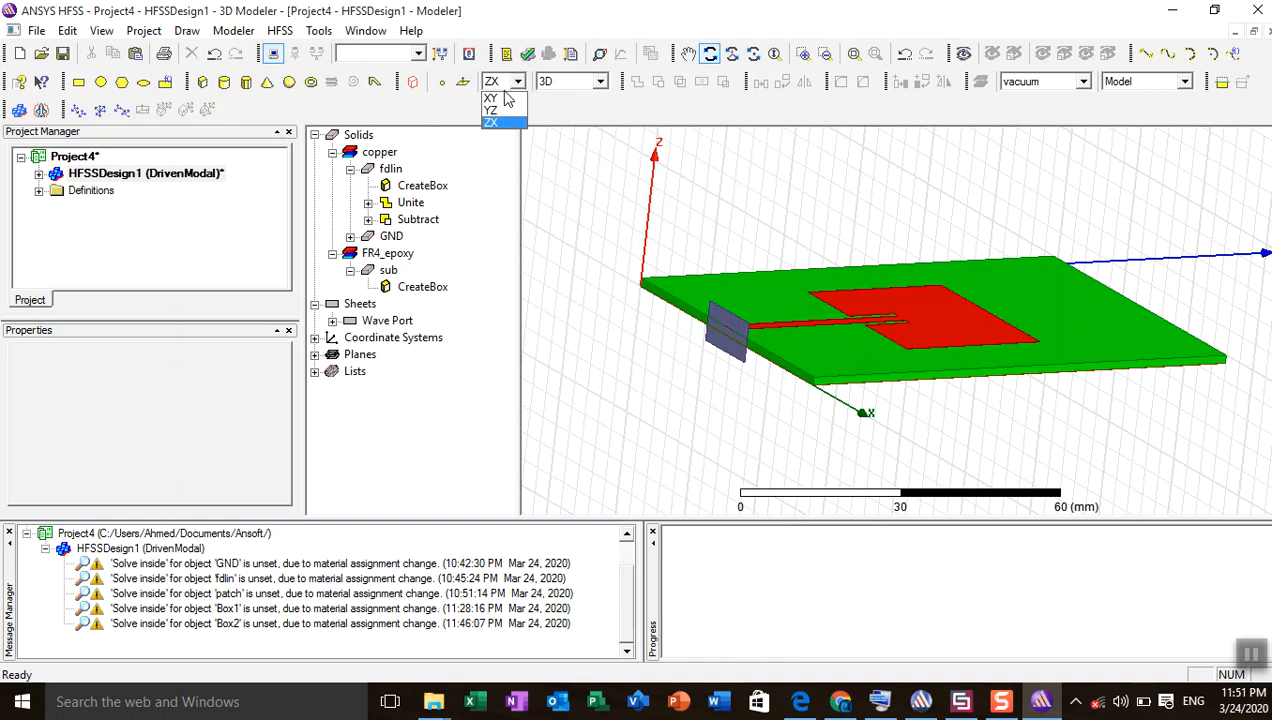
pyautogui.click(505, 98)
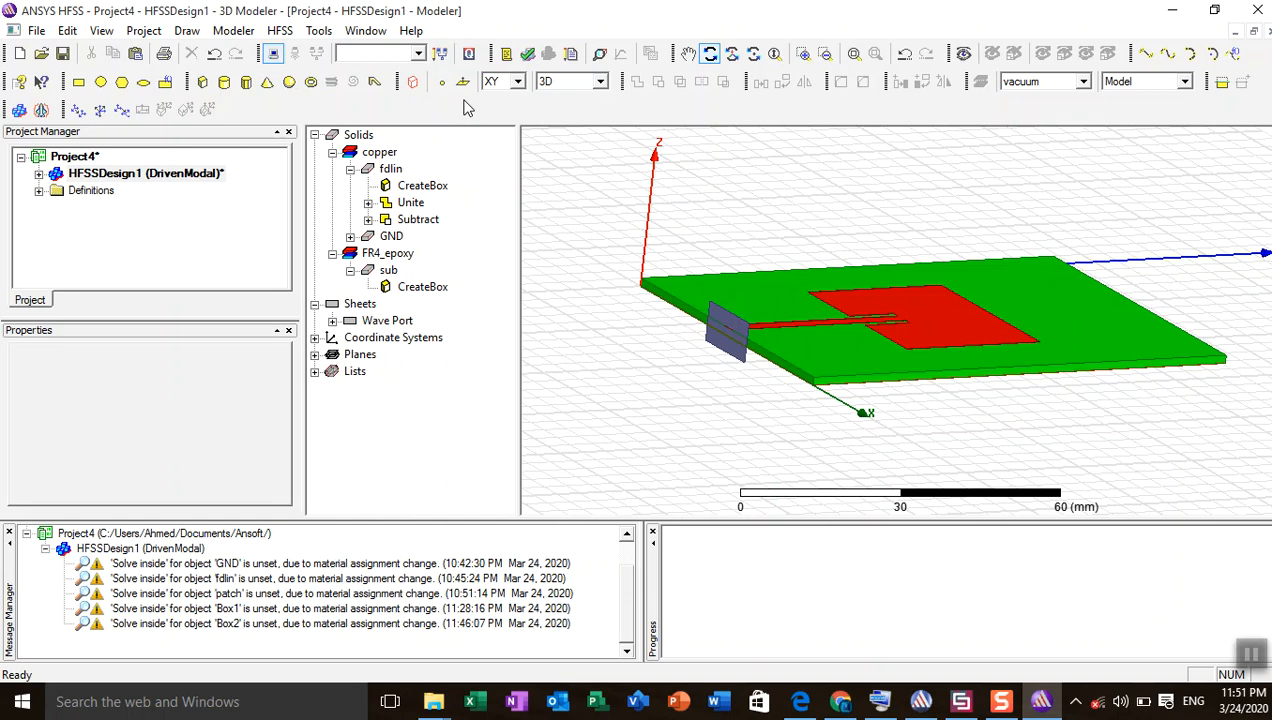
pyautogui.click(201, 84)
pyautogui.click(568, 216)
pyautogui.click(606, 300)
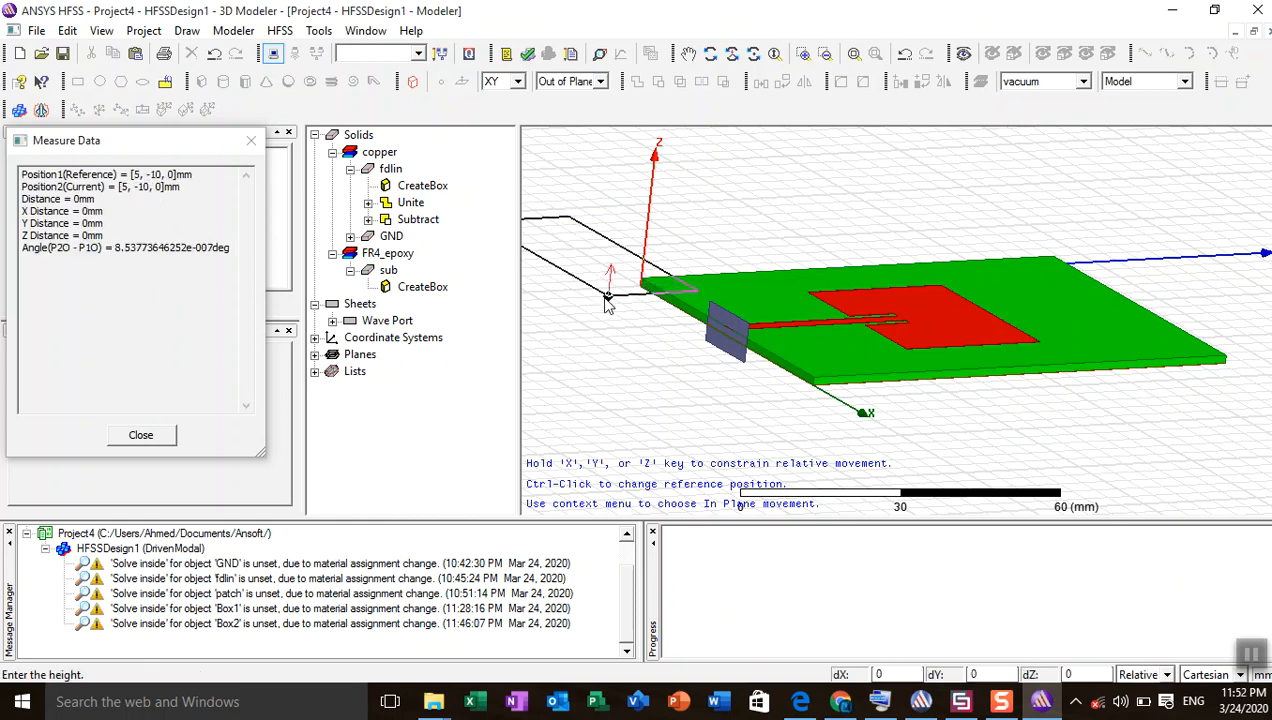
pyautogui.click(598, 338)
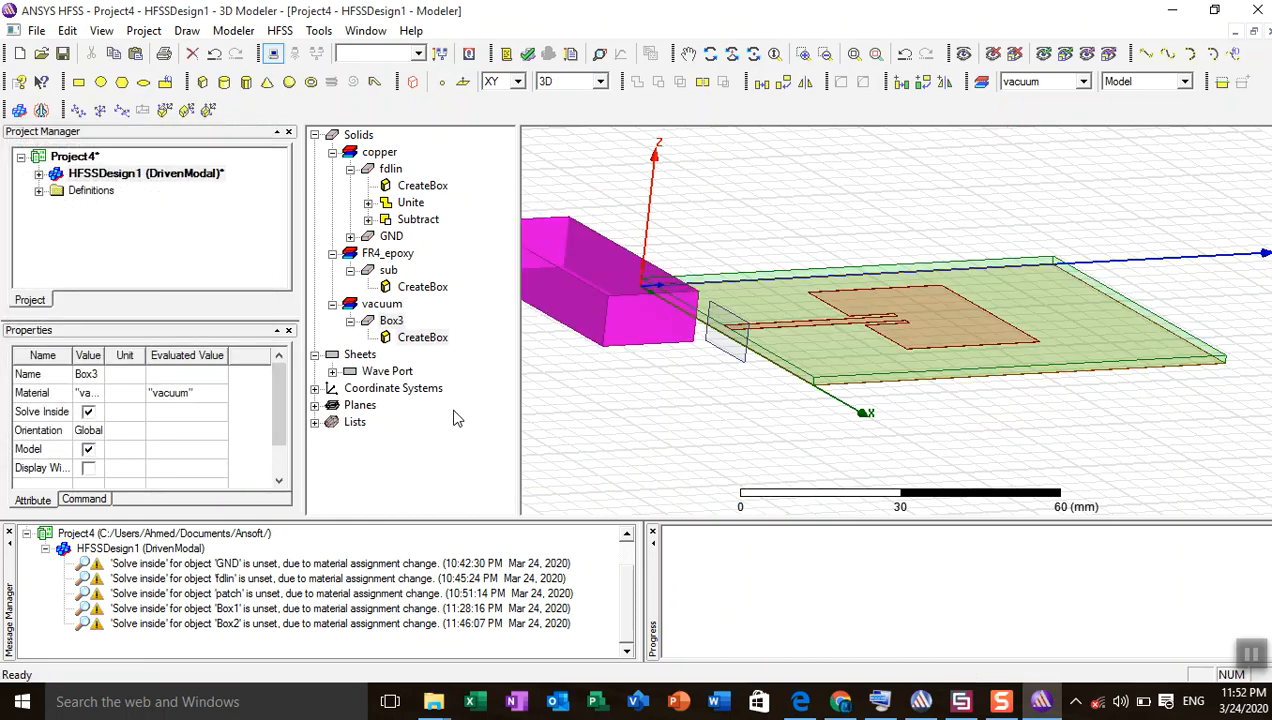
# - Rename the new vacuum box as airbox
pyautogui.doubleClick(390, 322)
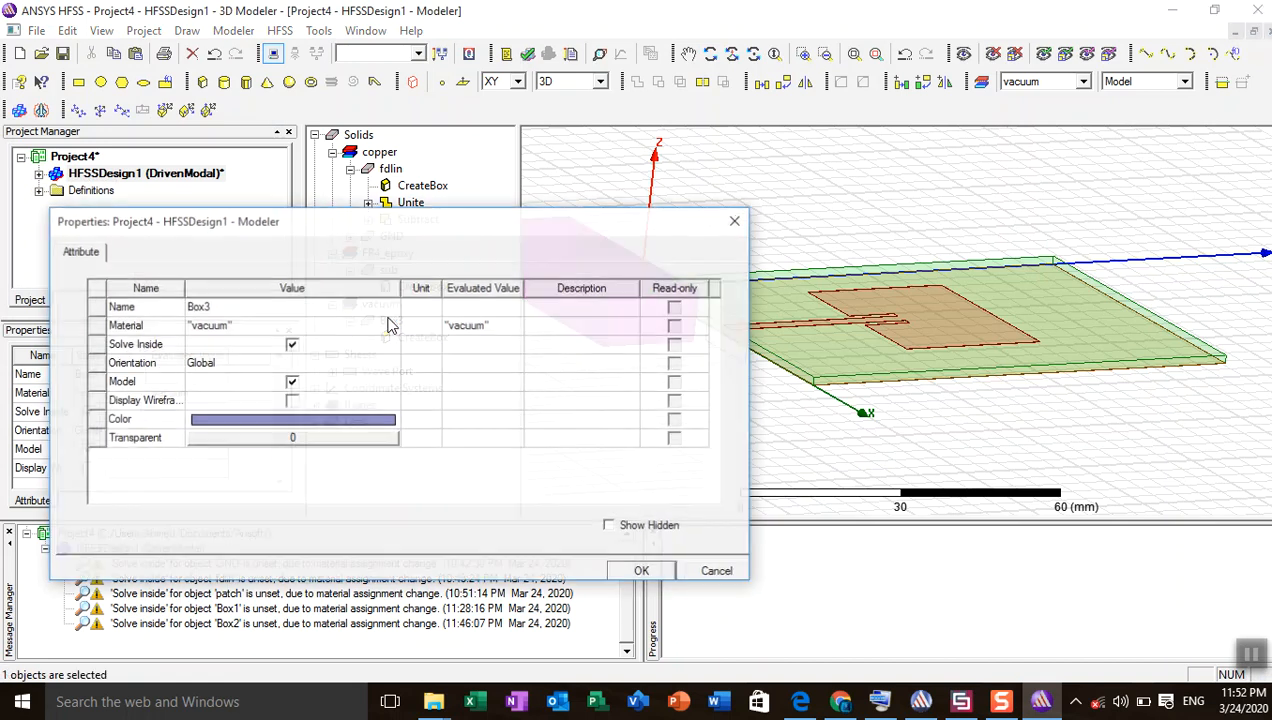
pyautogui.click(246, 306)
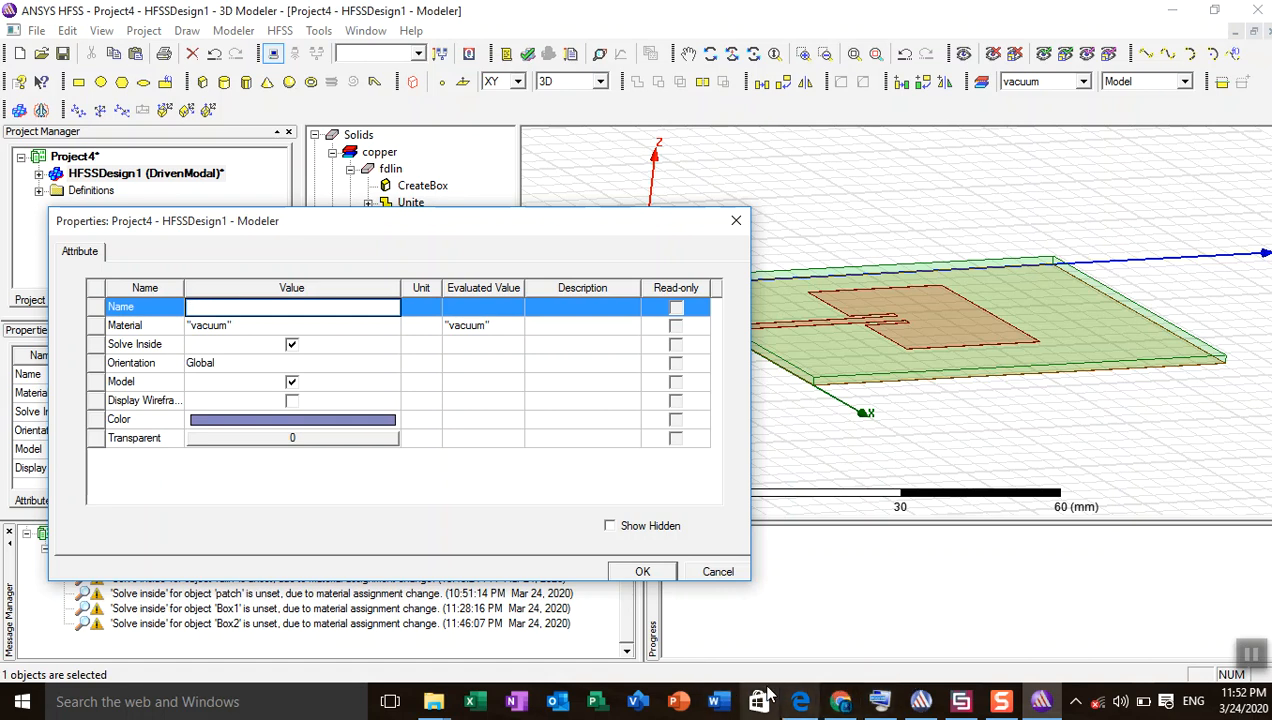
pyautogui.click(870, 701)
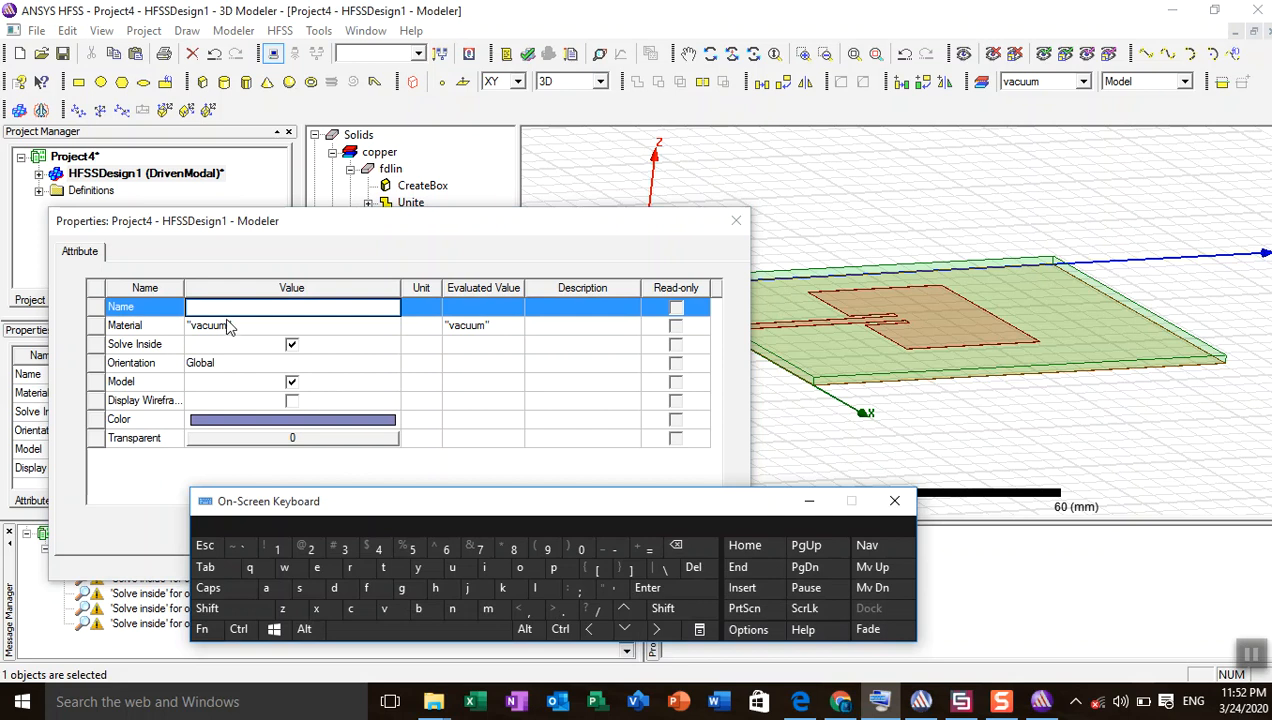
pyautogui.click(217, 308)
pyautogui.click(266, 587)
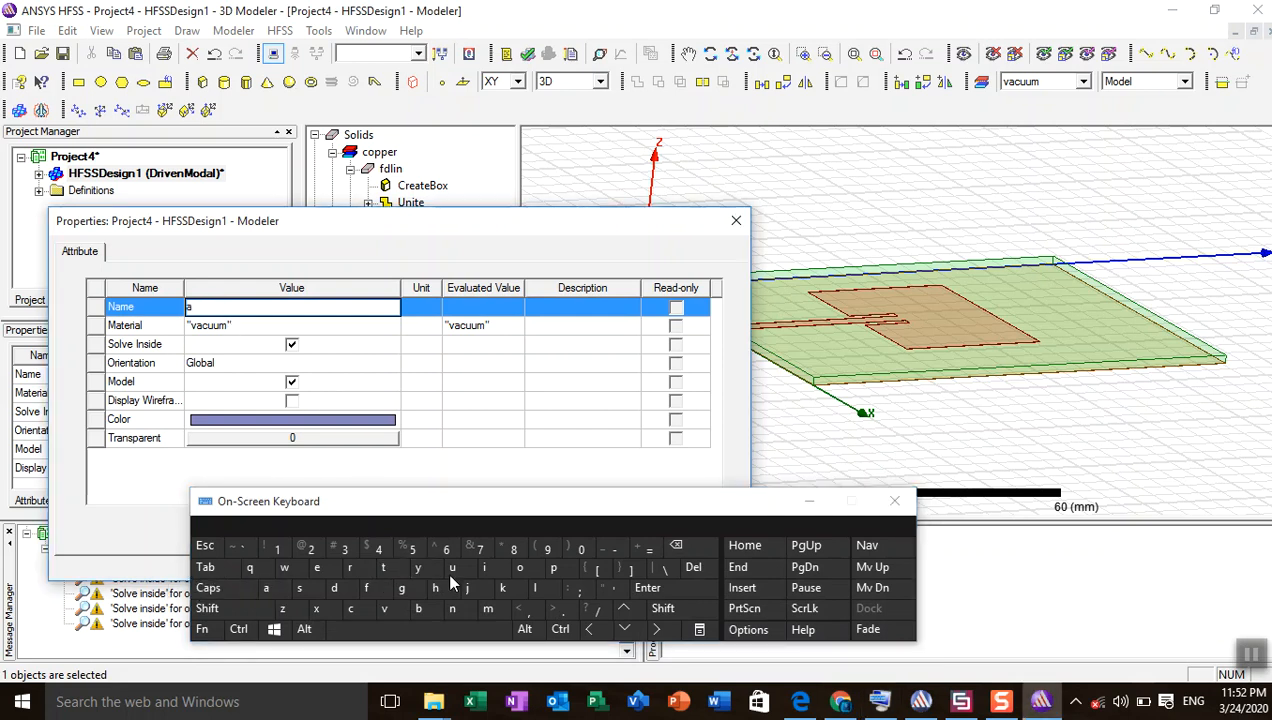
pyautogui.click(483, 569)
pyautogui.click(353, 568)
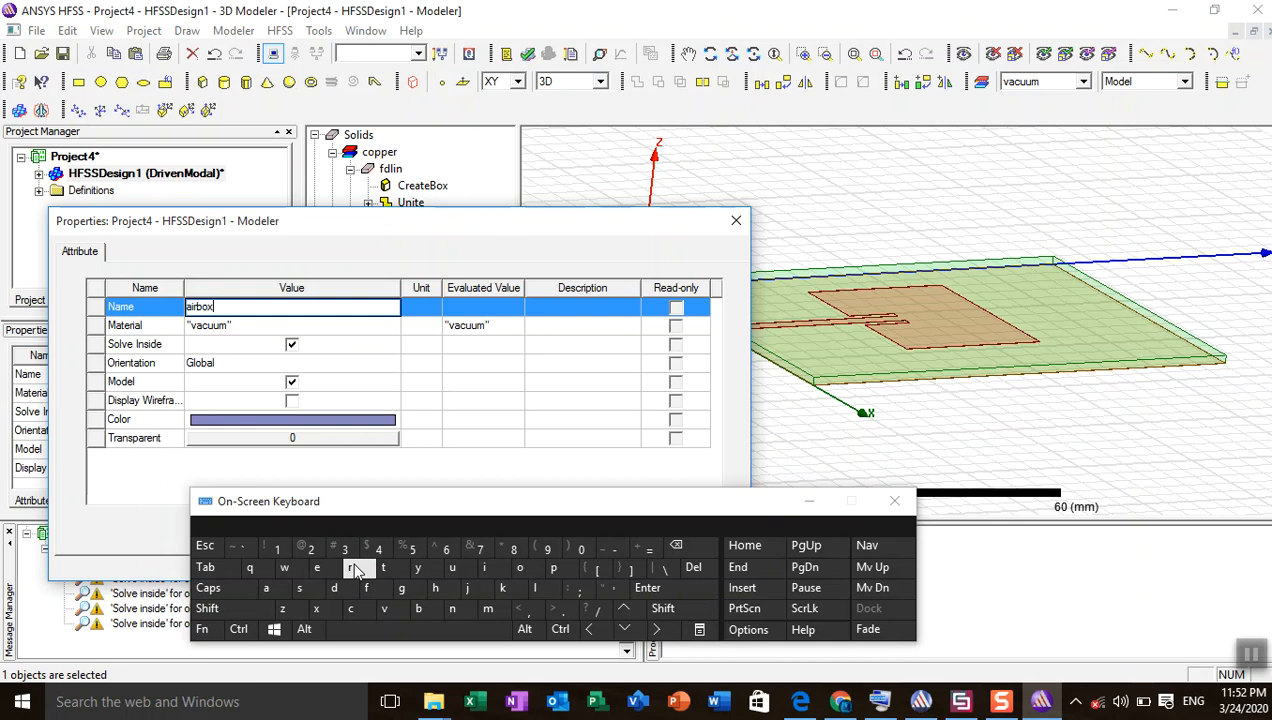
pyautogui.click(808, 502)
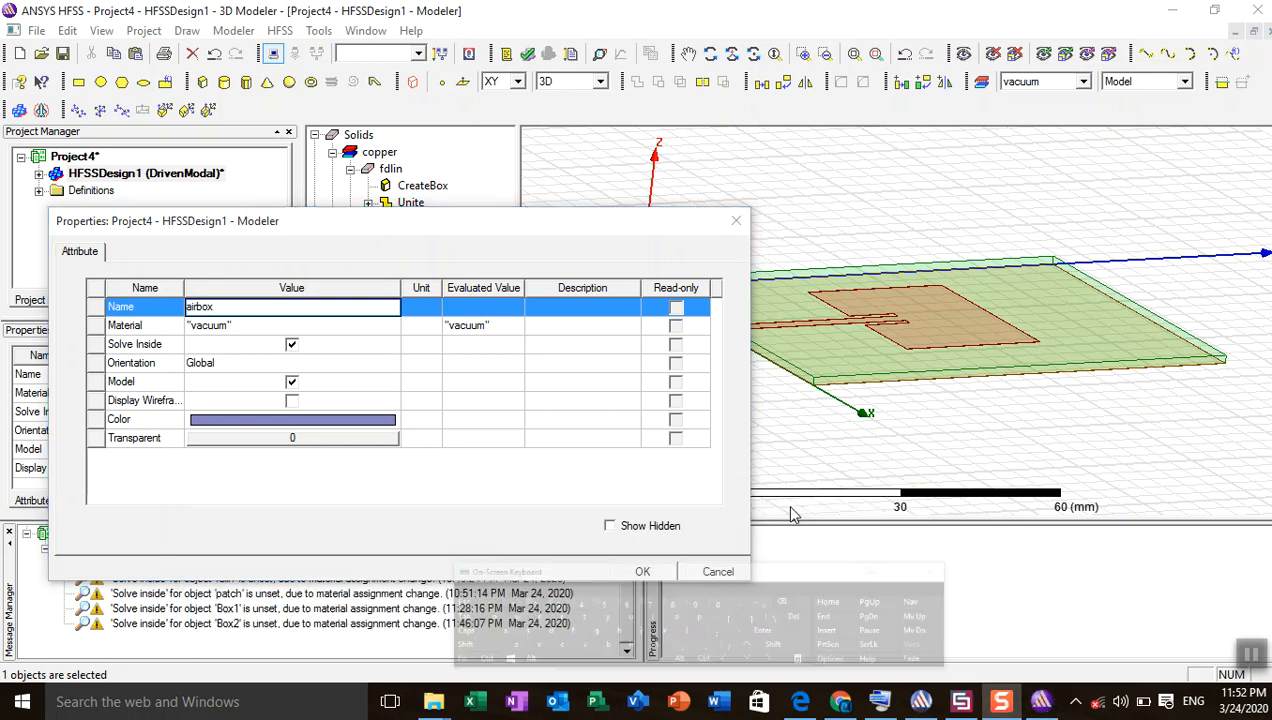
# - Set the airbox's transparency to 0.8 and apply its attribute changes
pyautogui.click(305, 440)
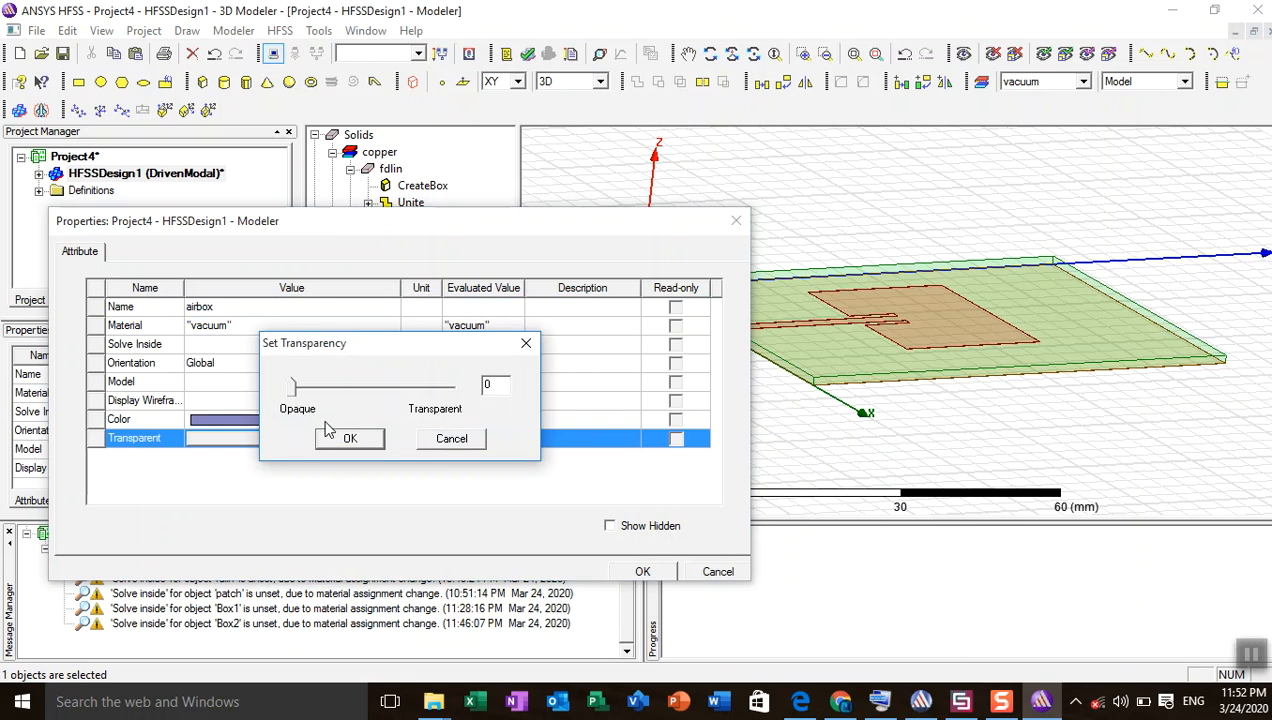
pyautogui.click(421, 389)
pyautogui.click(436, 389)
pyautogui.click(436, 389)
pyautogui.click(350, 439)
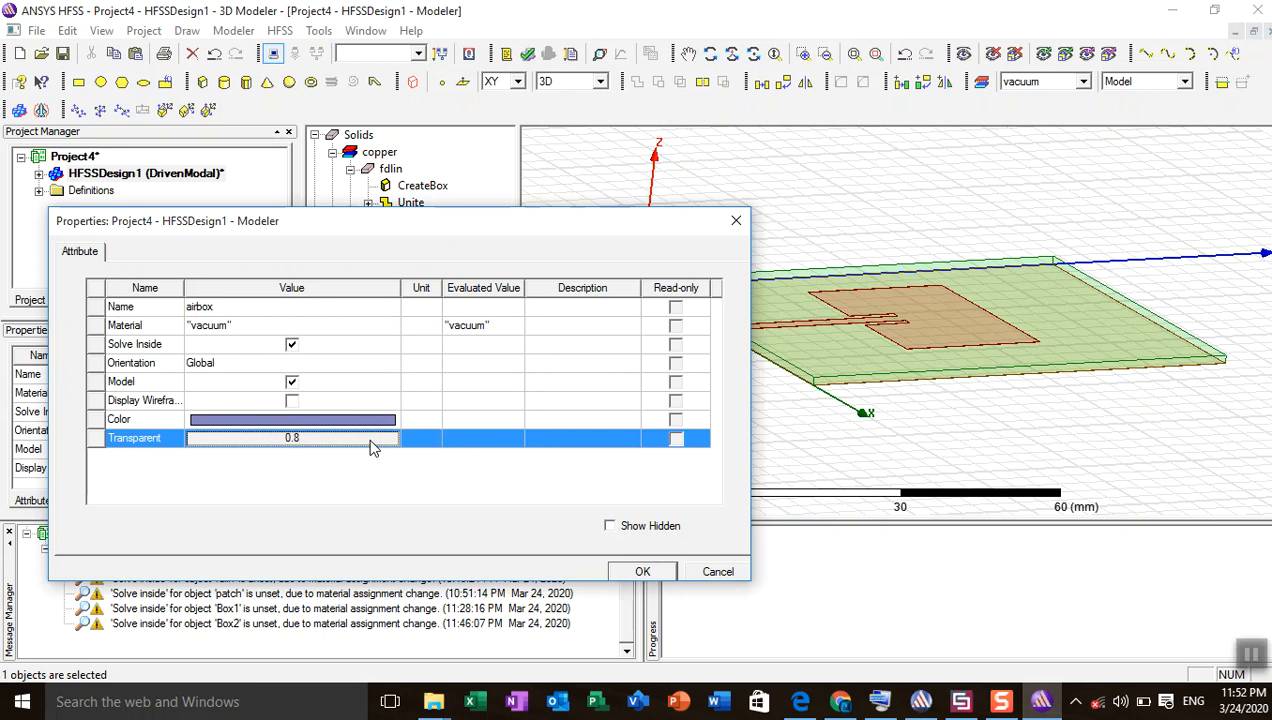
pyautogui.click(642, 572)
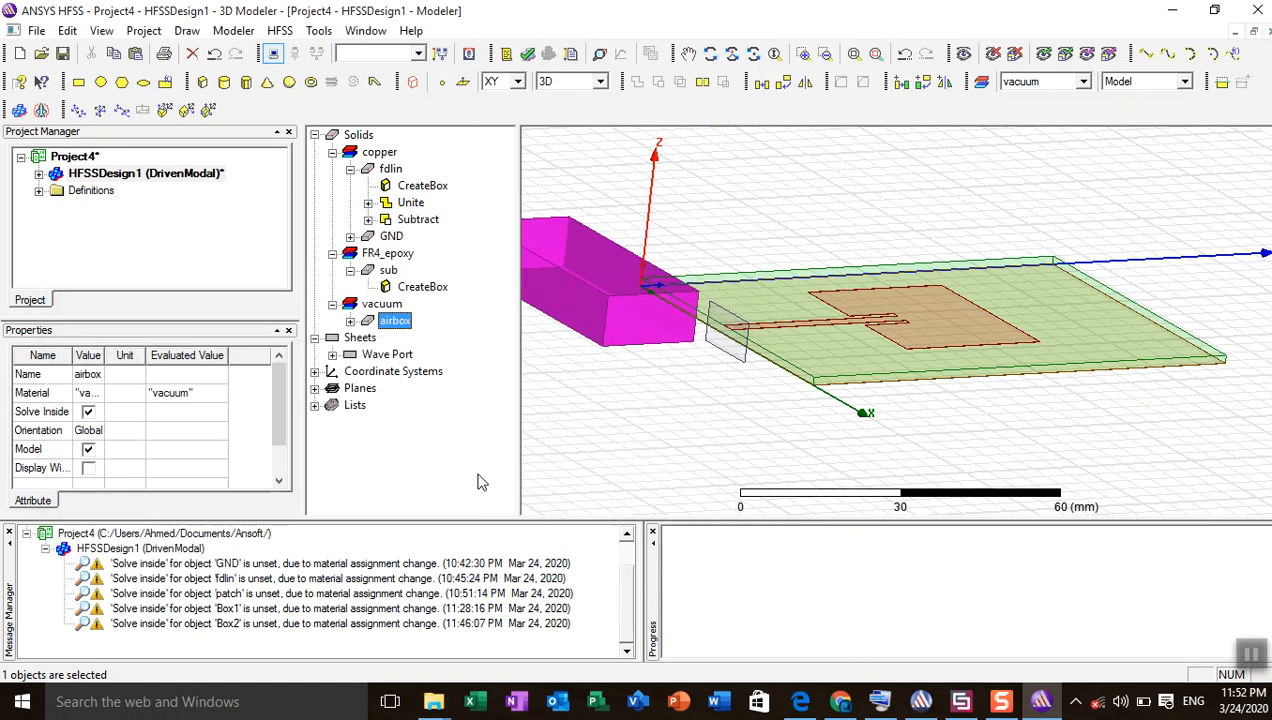
# - Enter -lamda/4, 0, -lamda/4 as the airbox's position
pyautogui.click(350, 321)
pyautogui.doubleClick(403, 338)
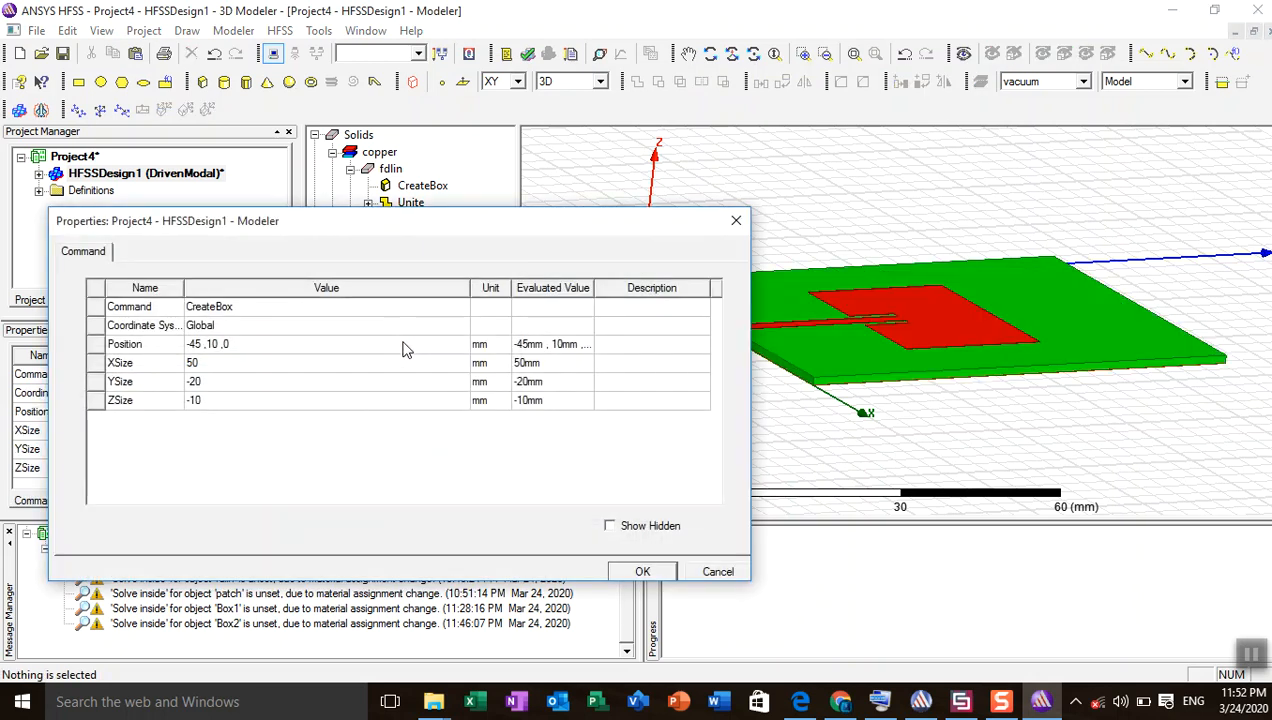
pyautogui.click(269, 346)
pyautogui.click(216, 344)
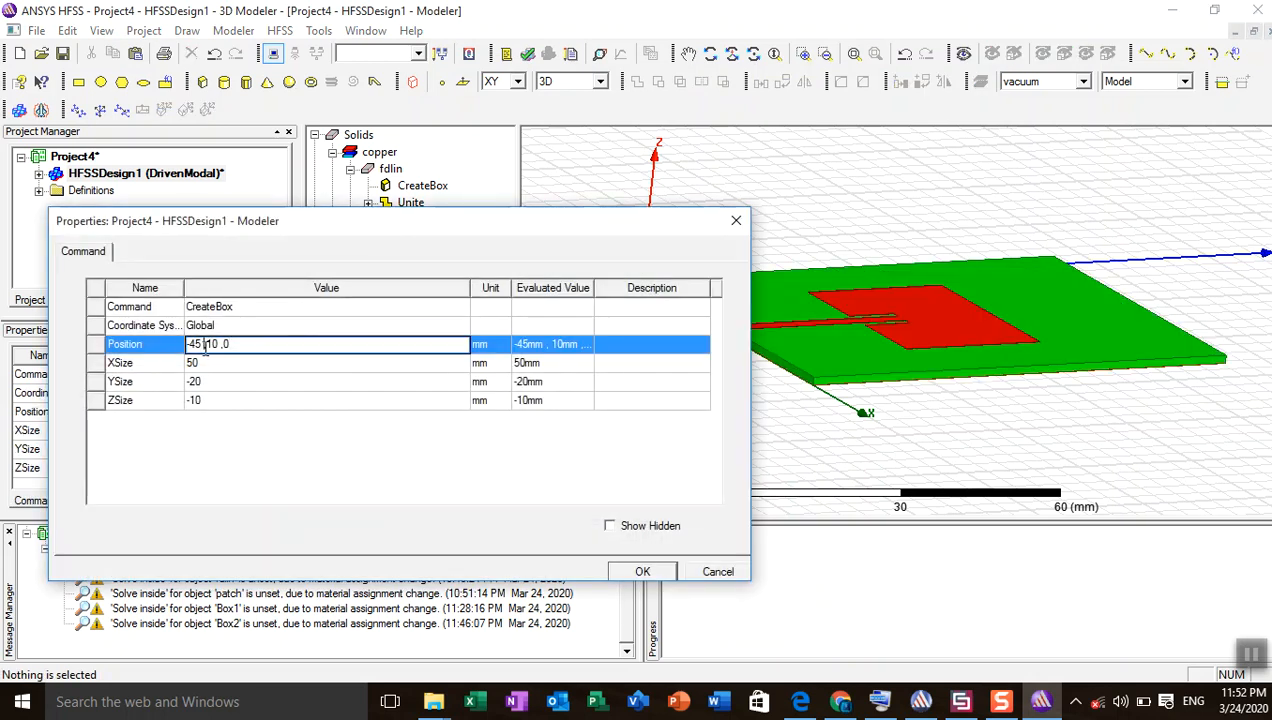
pyautogui.press('BackSpace')
pyautogui.press('BackSpace')
pyautogui.press('BackSpace')
pyautogui.press('BackSpace')
pyautogui.press('BackSpace')
pyautogui.write('-amda/4')
pyautogui.press('BackSpace')
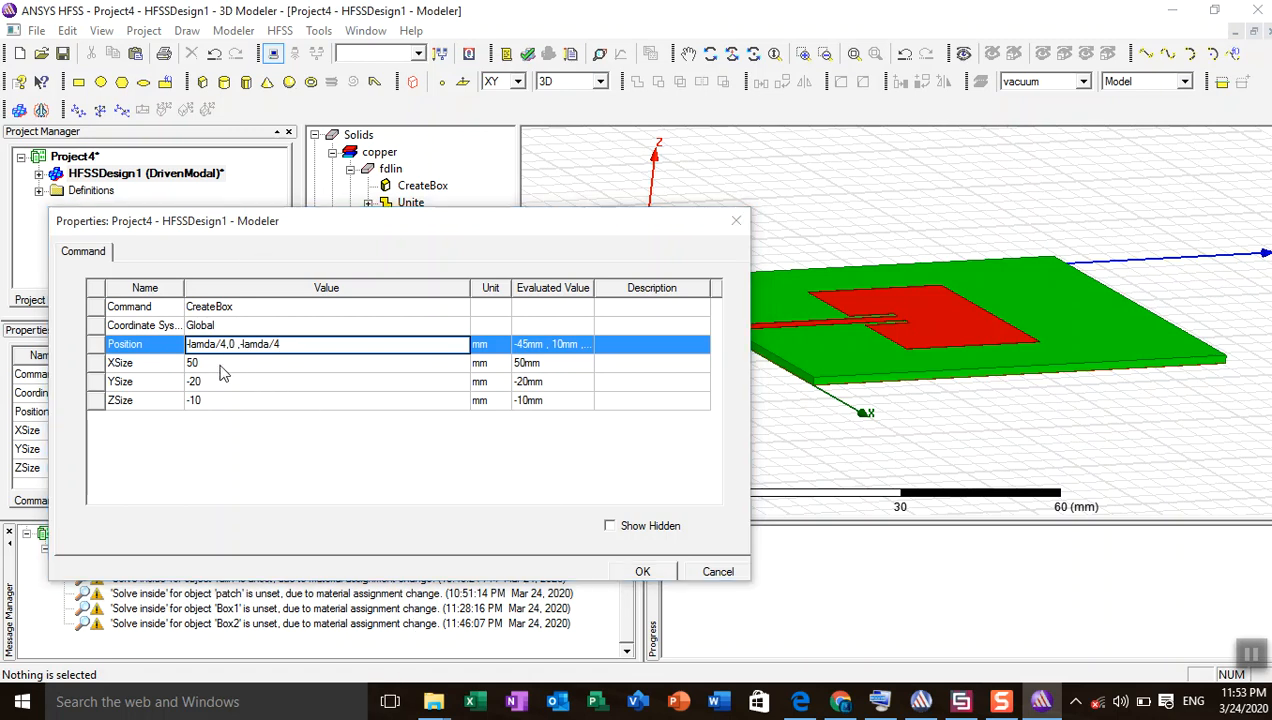
# - Define the new local variable lamda as 125mm
pyautogui.press('Return')
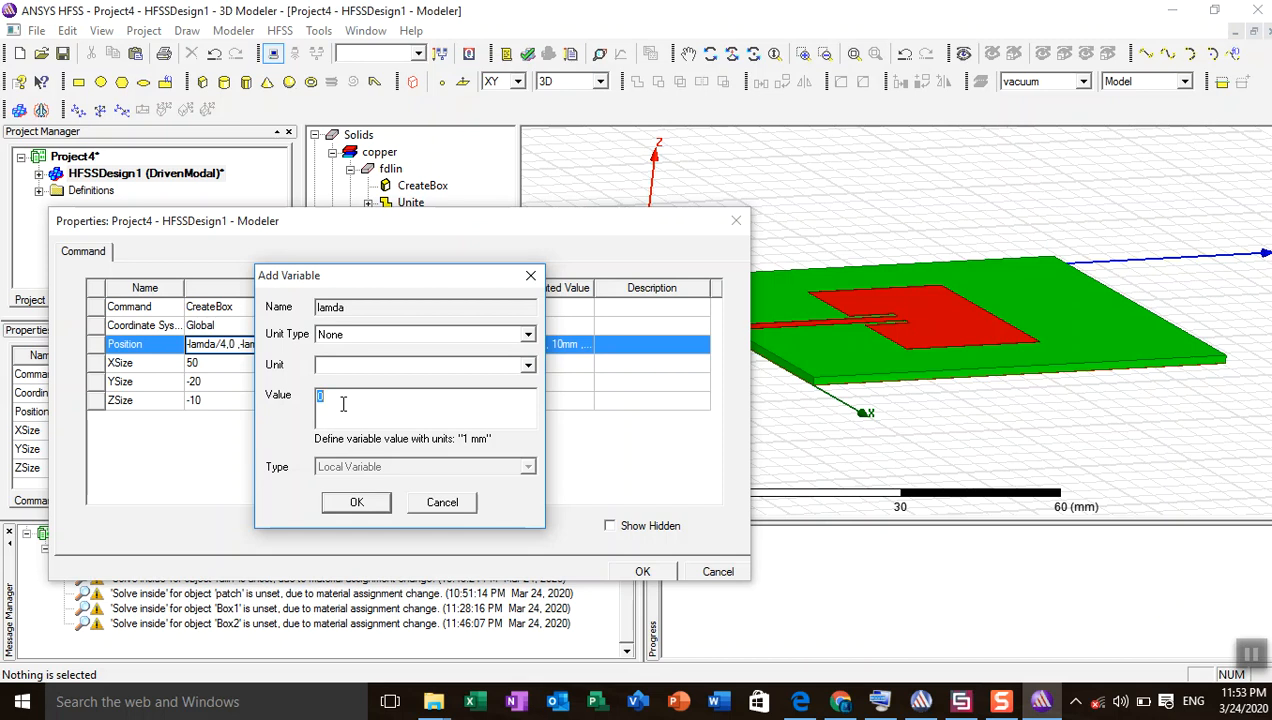
pyautogui.write('125mm')
pyautogui.click(370, 502)
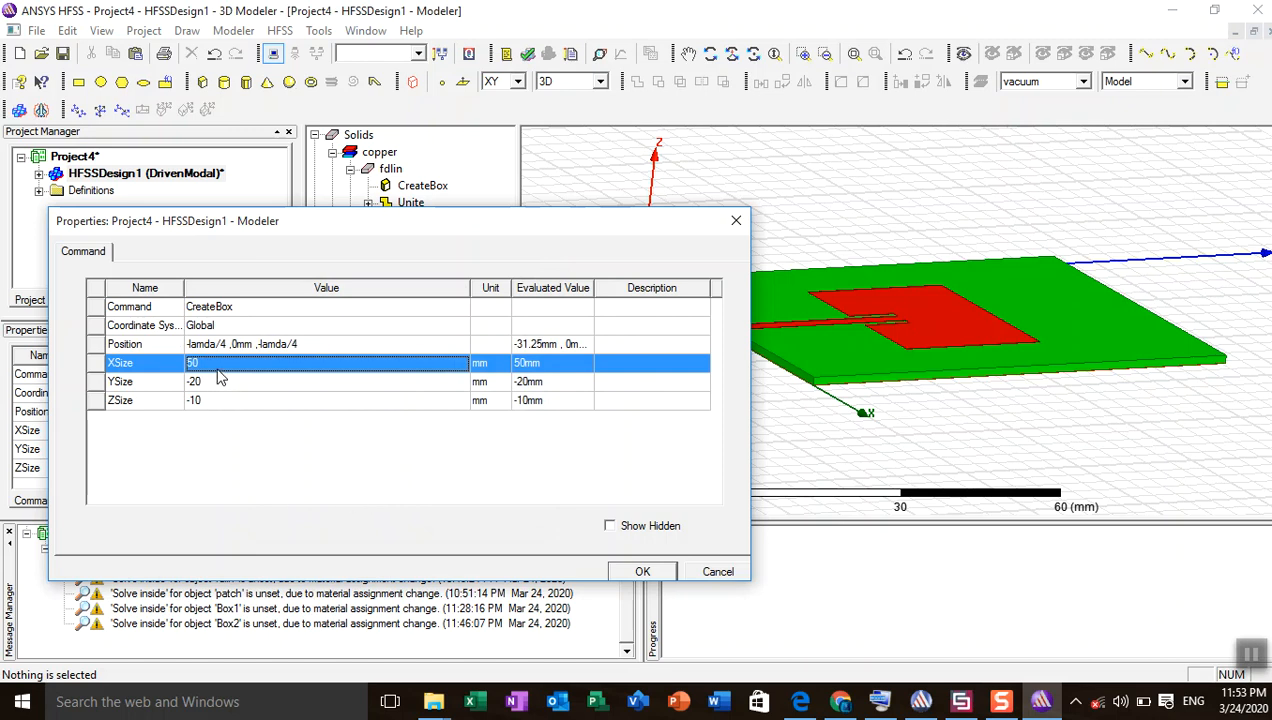
# - Set the airbox's X size to lamda/2+wg
pyautogui.press('BackSpace')
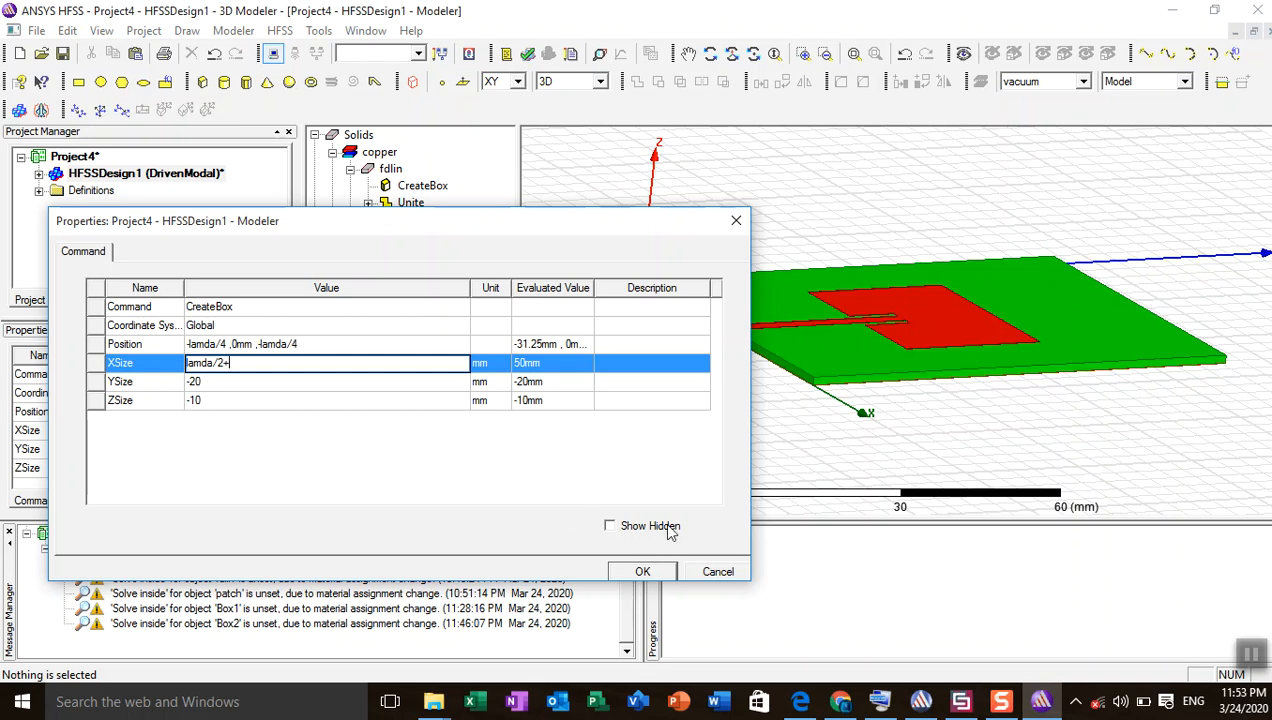
pyautogui.click(878, 700)
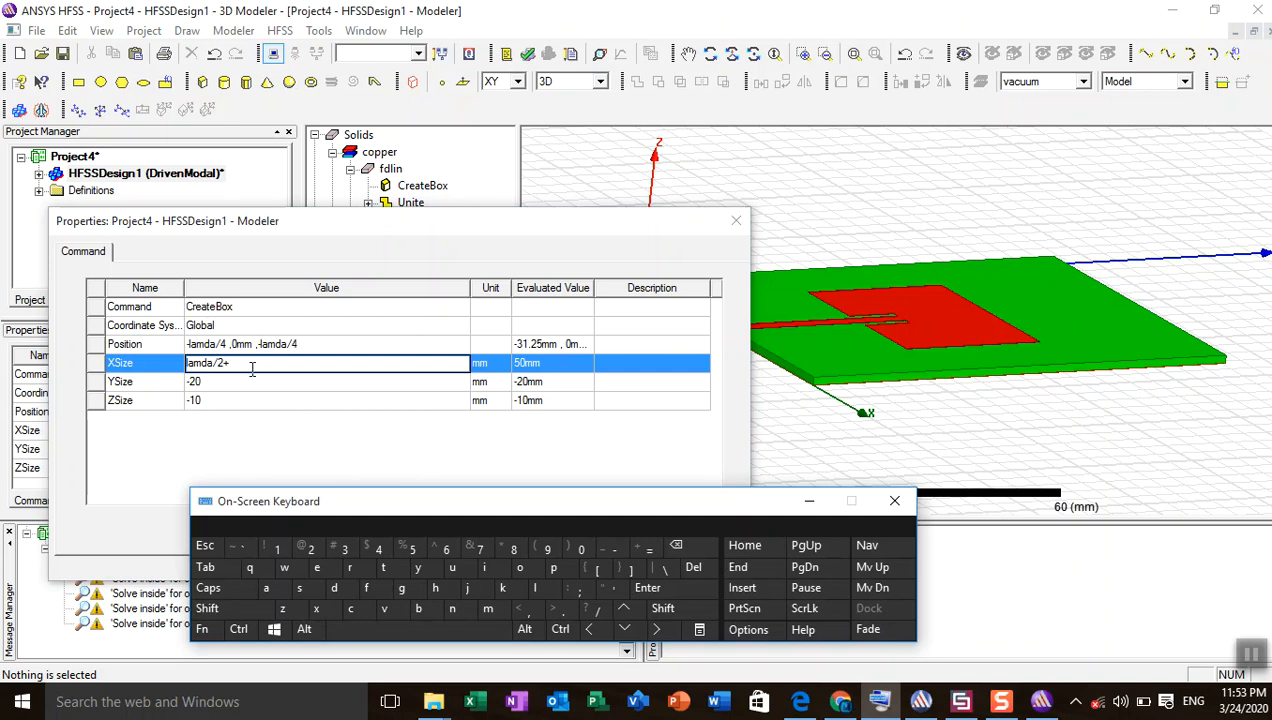
pyautogui.click(254, 363)
pyautogui.click(286, 568)
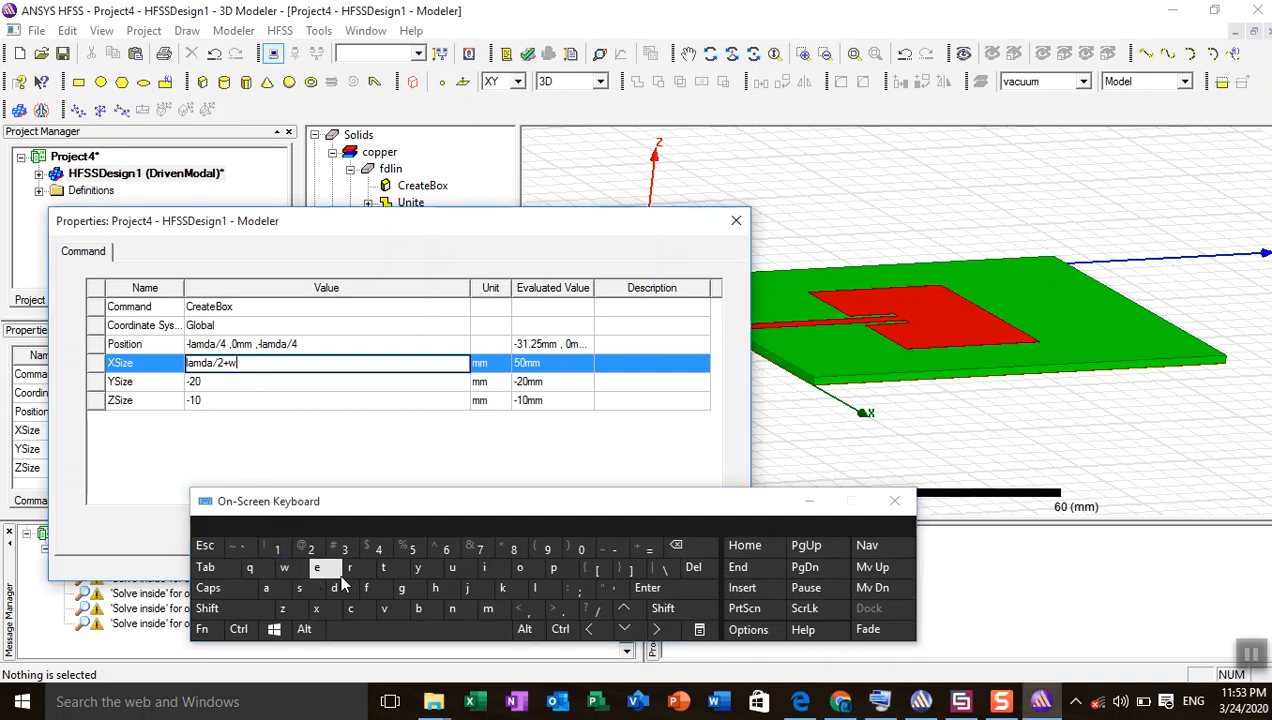
pyautogui.click(401, 588)
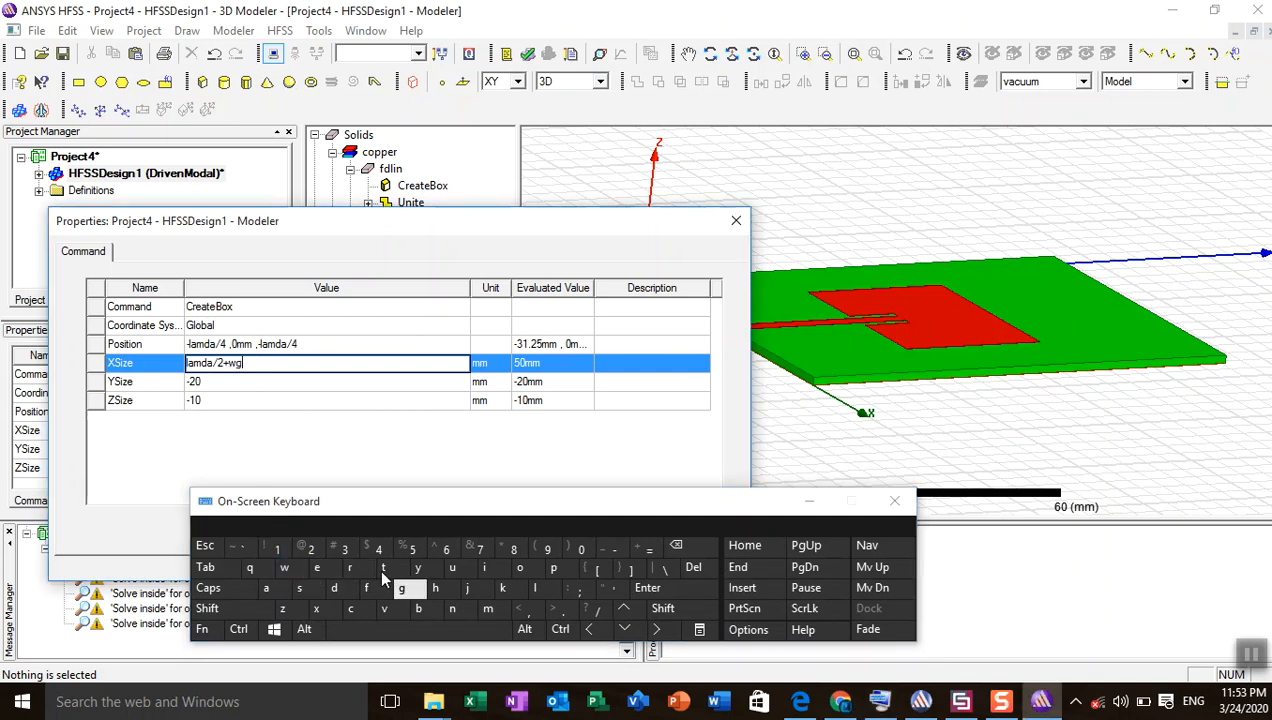
# - Set the airbox's Y size to lamda/4+lg and Z size to lamda/2+hs, and apply the dimensions
pyautogui.click(208, 382)
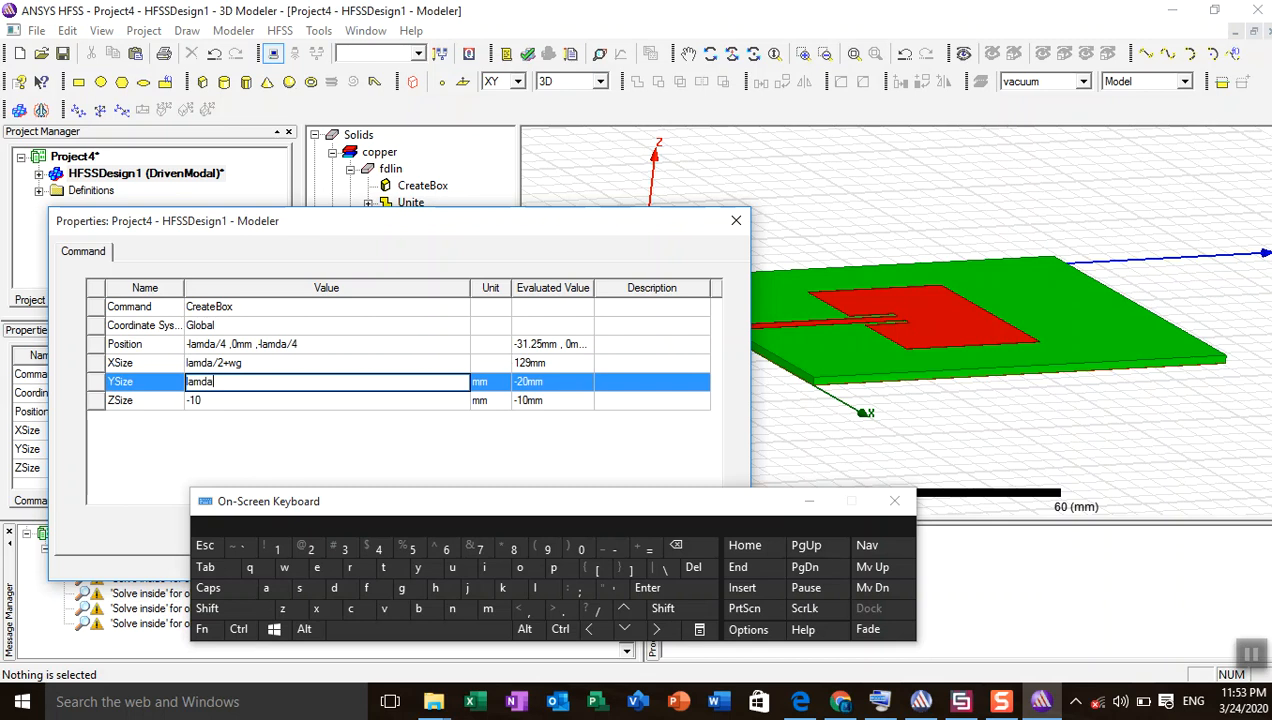
pyautogui.write('lamda/4+lg')
pyautogui.click(197, 405)
pyautogui.click(195, 402)
pyautogui.click(212, 401)
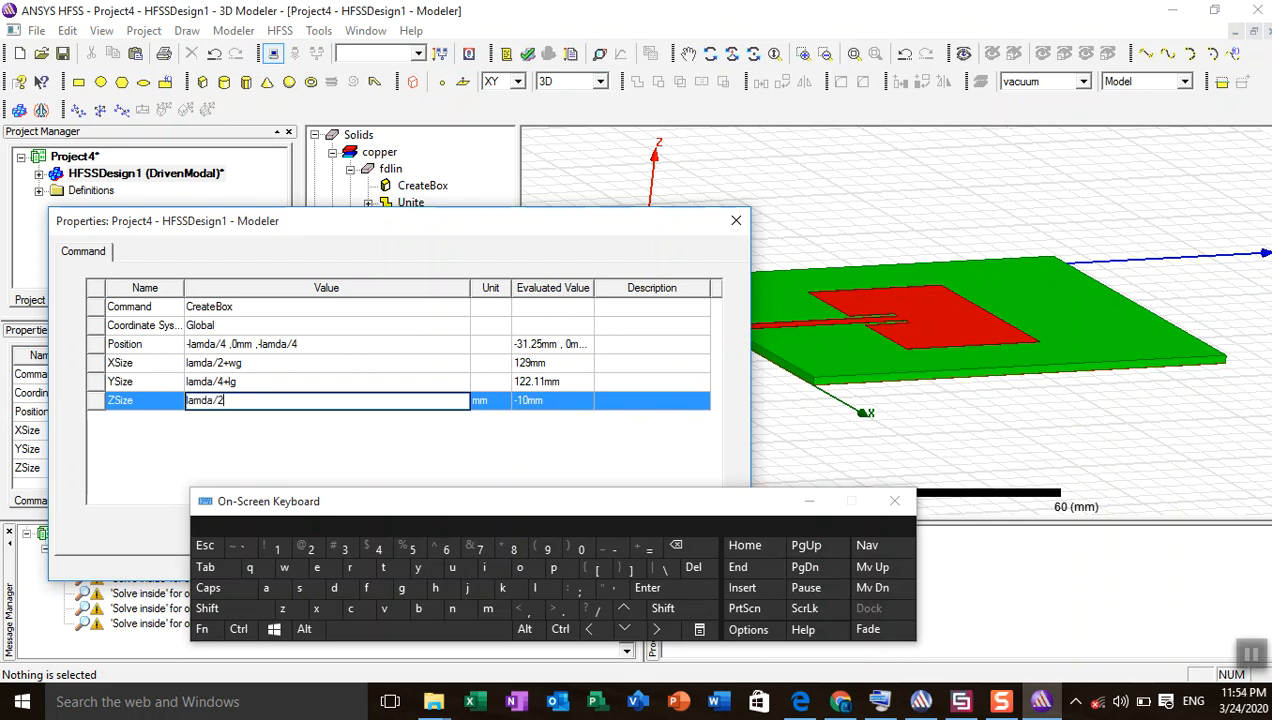
pyautogui.write('+hs')
pyautogui.click(809, 501)
pyautogui.click(640, 571)
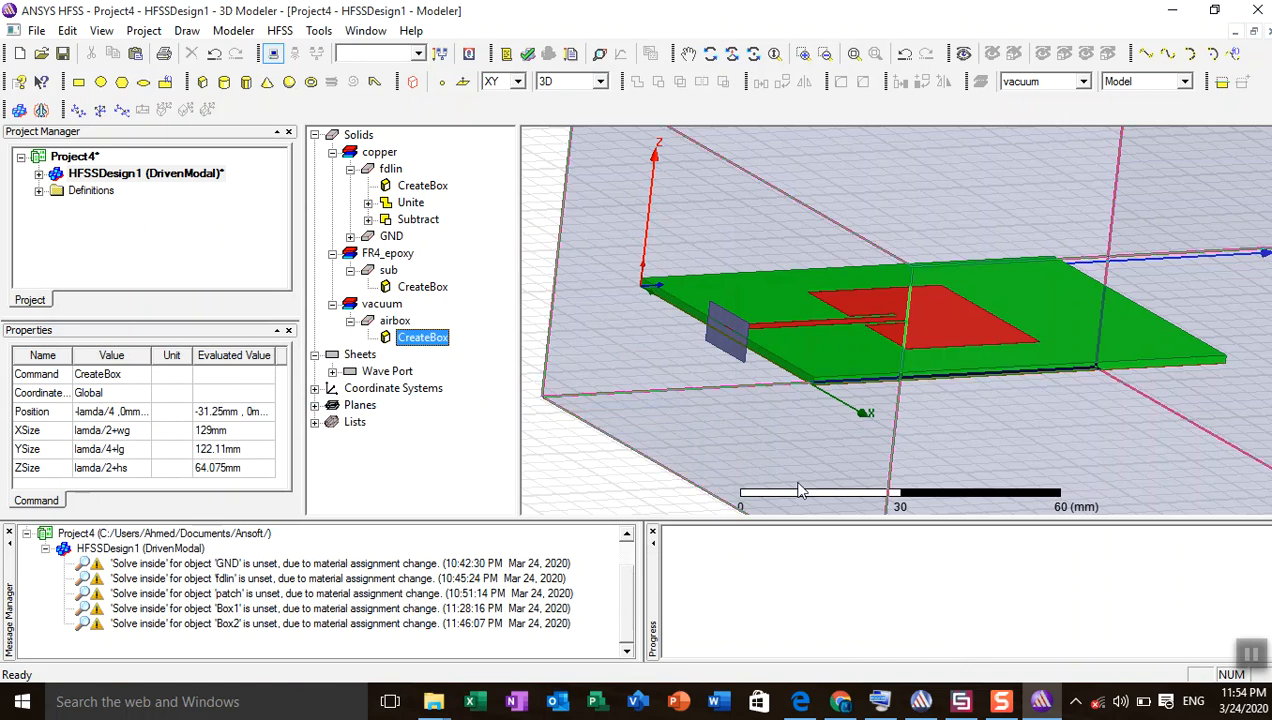
# - Assign a Radiating Only radiation boundary to the airbox and run a validation check on the design
pyautogui.click(731, 53)
pyautogui.moveTo(881, 319)
pyautogui.mouseDown()
pyautogui.moveTo(832, 276)
pyautogui.moveTo(859, 257)
pyautogui.moveTo(835, 330)
pyautogui.moveTo(865, 333)
pyautogui.mouseUp()
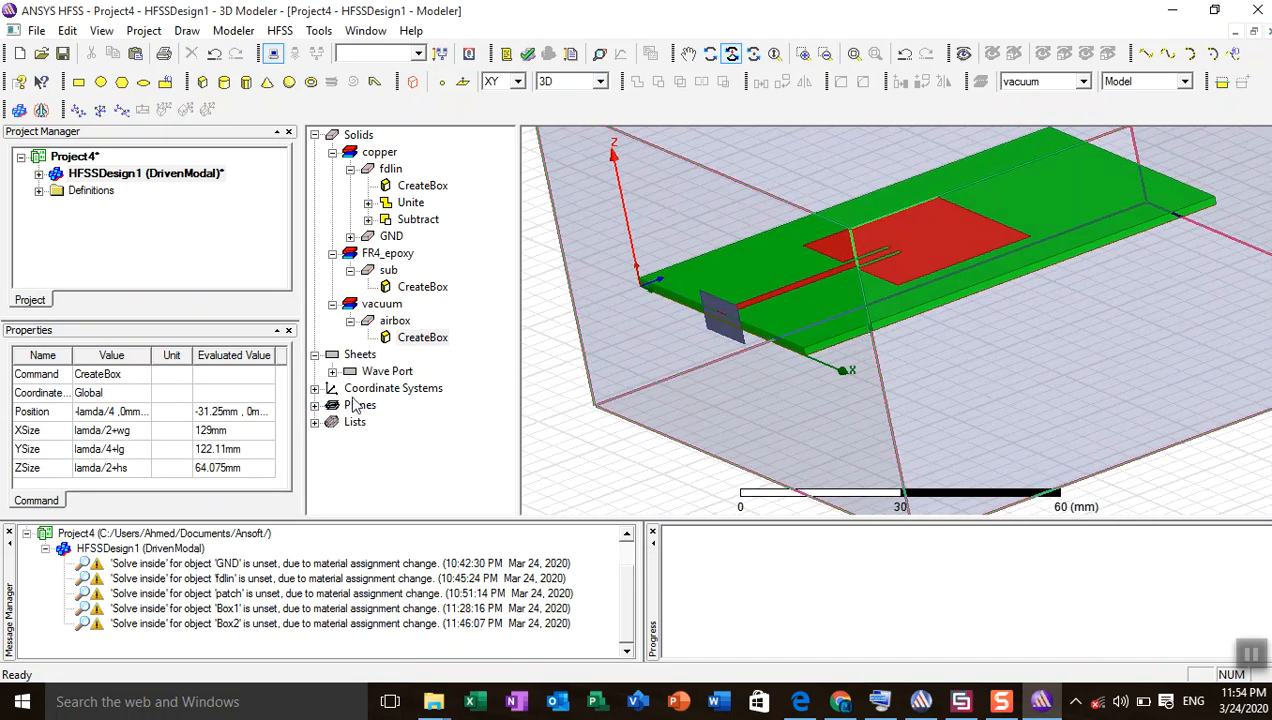
pyautogui.rightClick(392, 324)
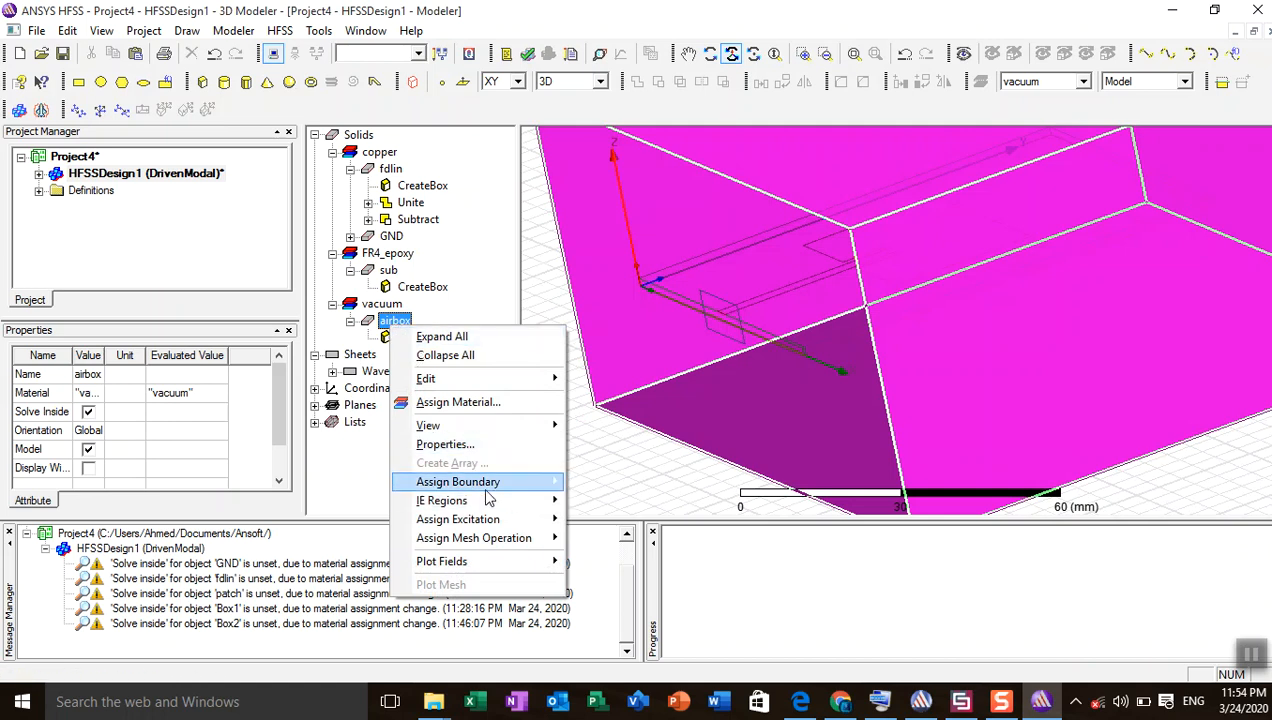
pyautogui.moveTo(513, 488)
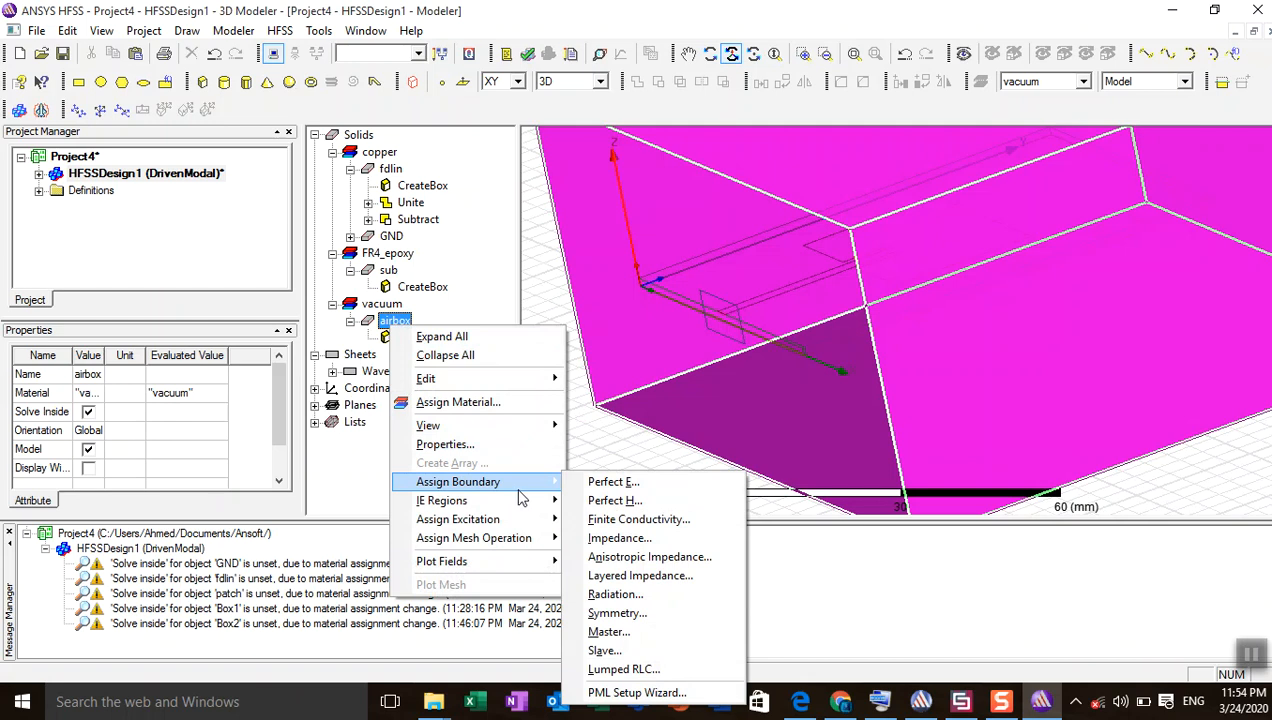
pyautogui.click(626, 596)
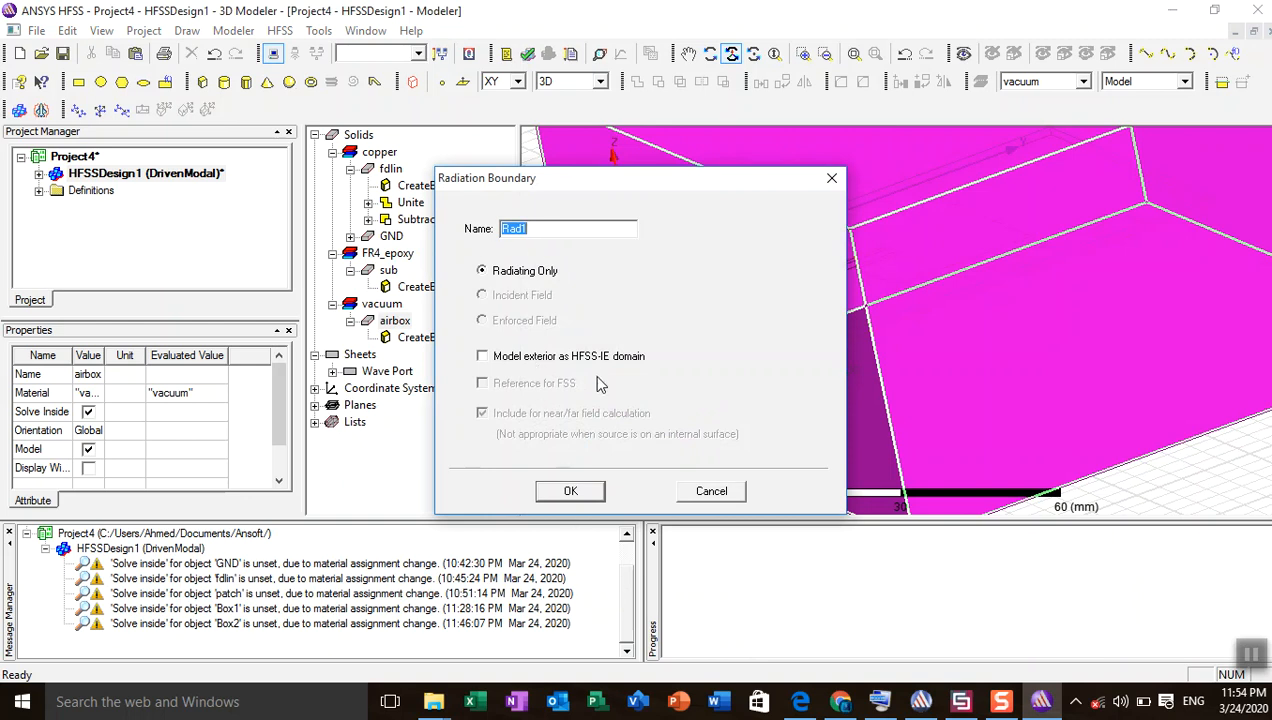
pyautogui.click(570, 491)
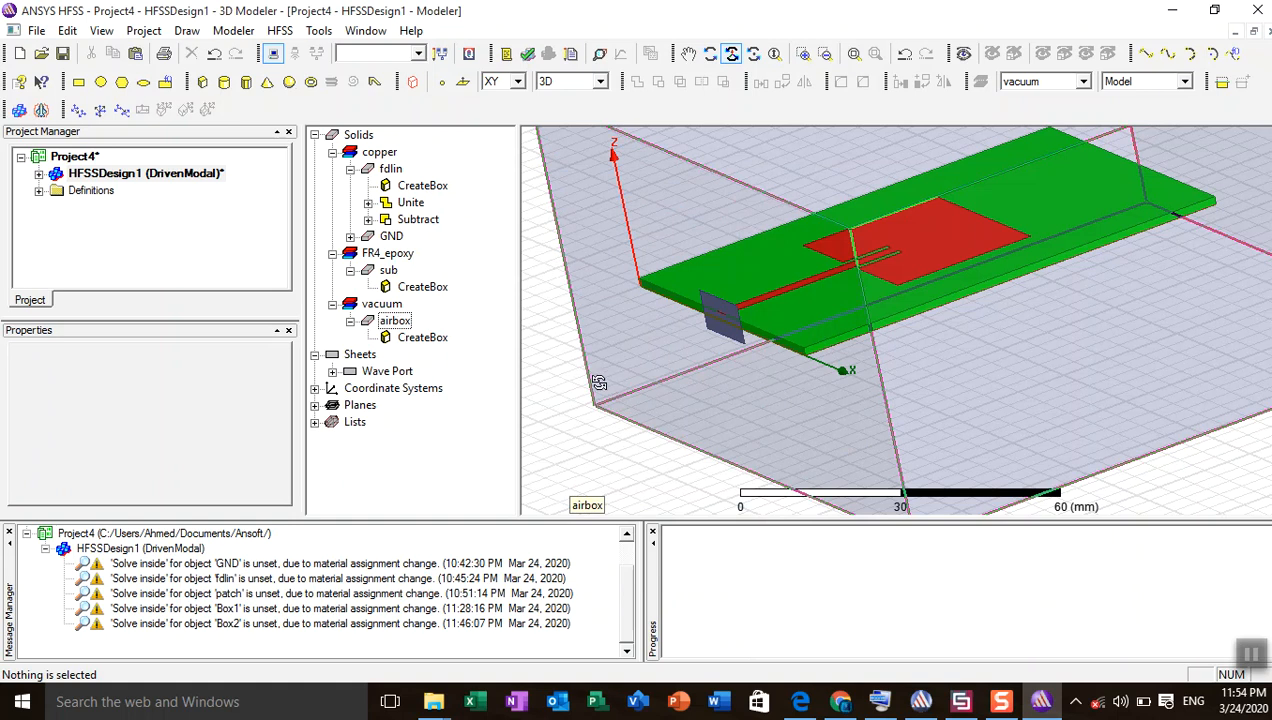
pyautogui.click(527, 55)
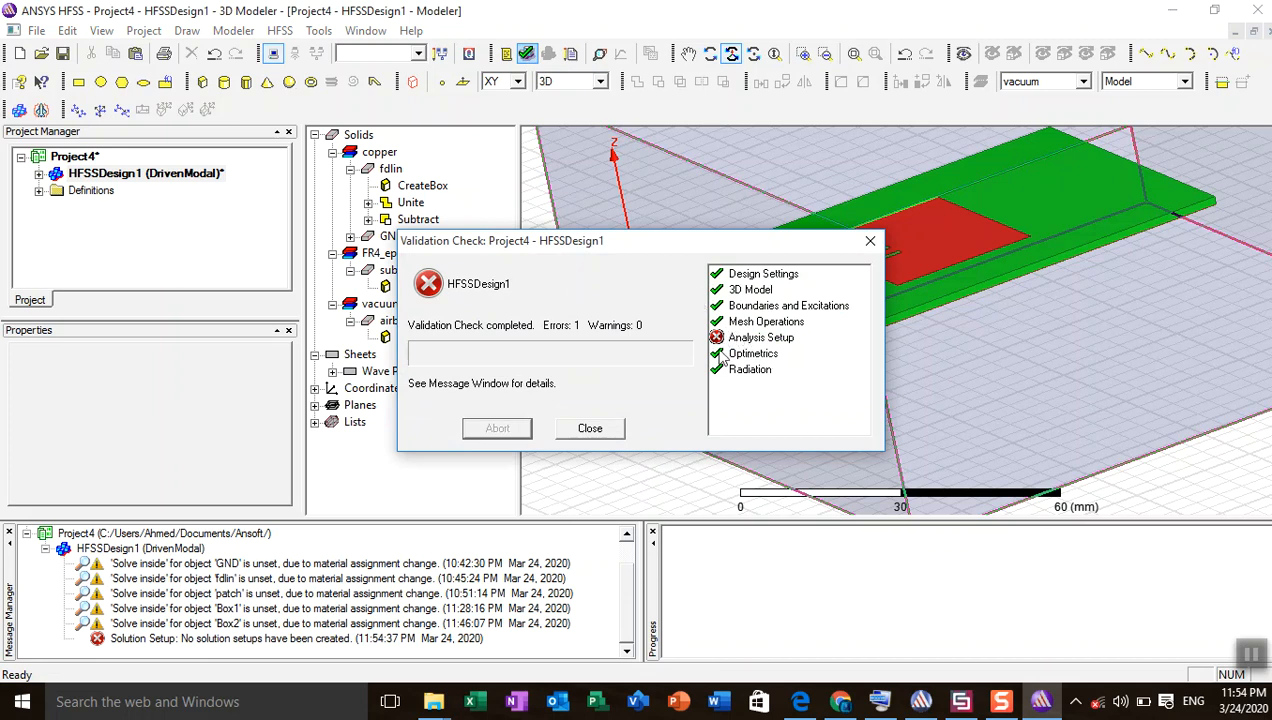
pyautogui.click(870, 241)
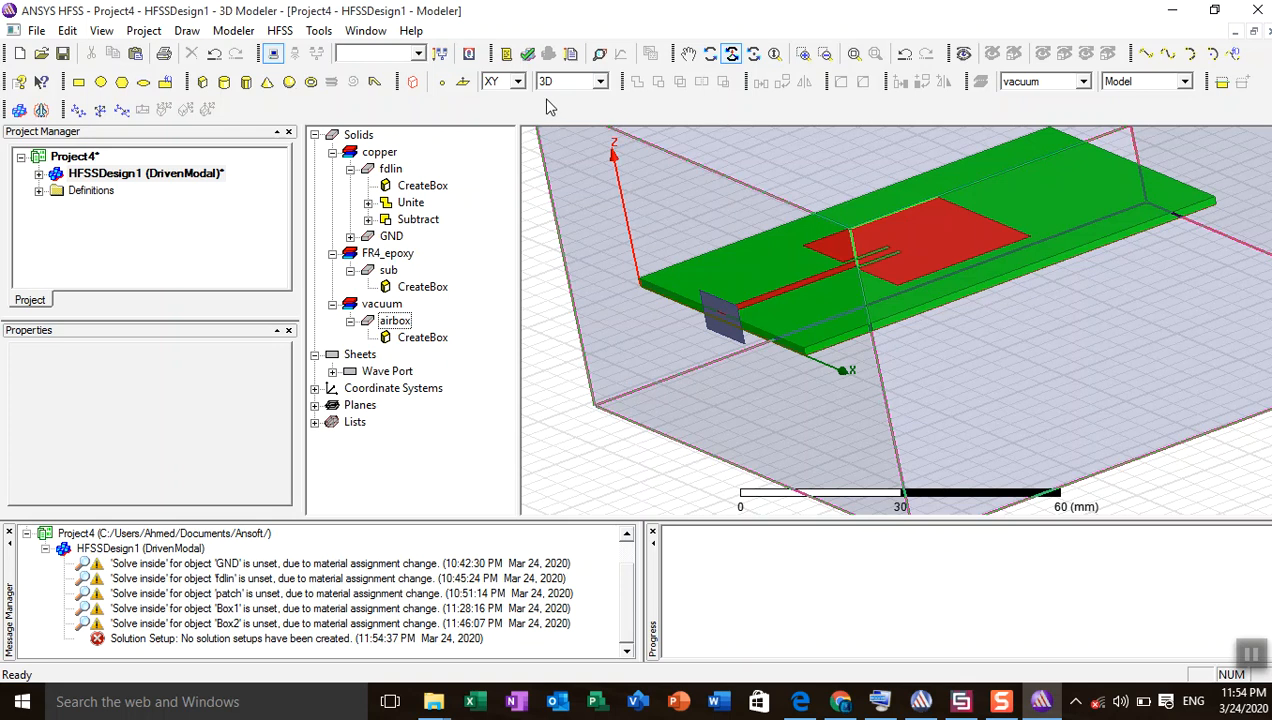
# - Add a driven solution setup with a solution frequency of 2.4 GHz
pyautogui.click(280, 31)
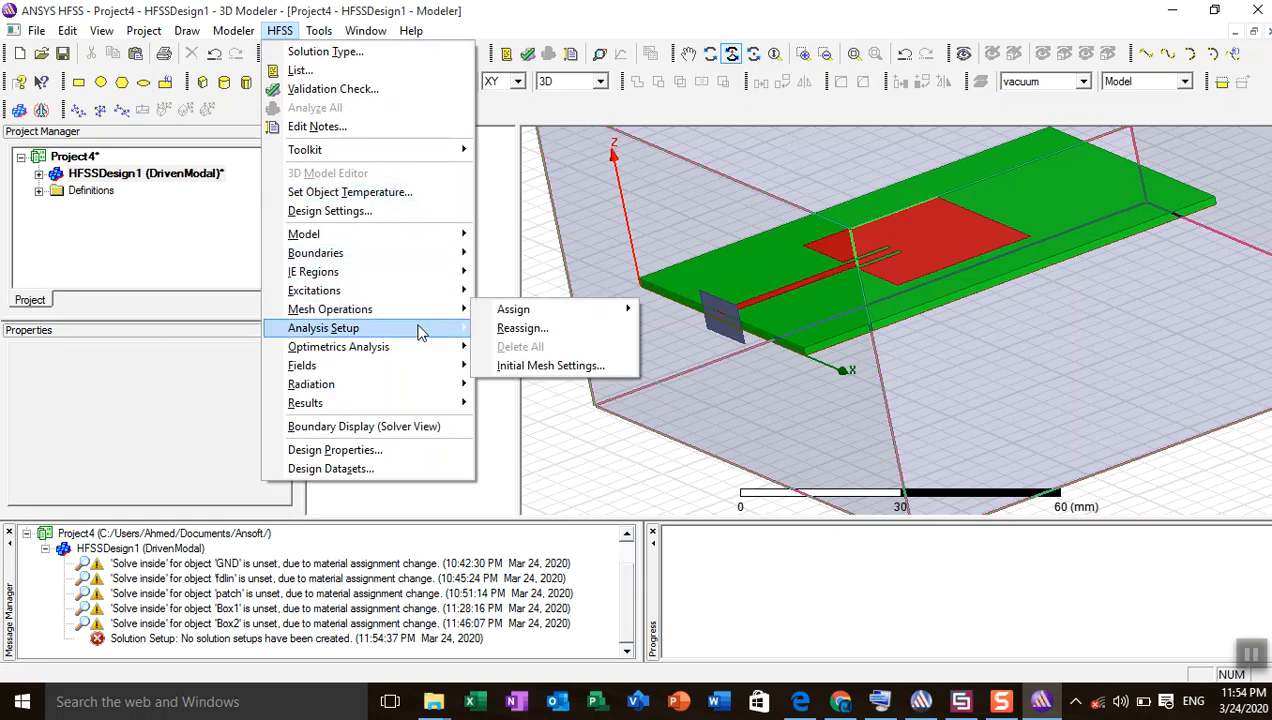
pyautogui.moveTo(420, 331)
pyautogui.click(505, 331)
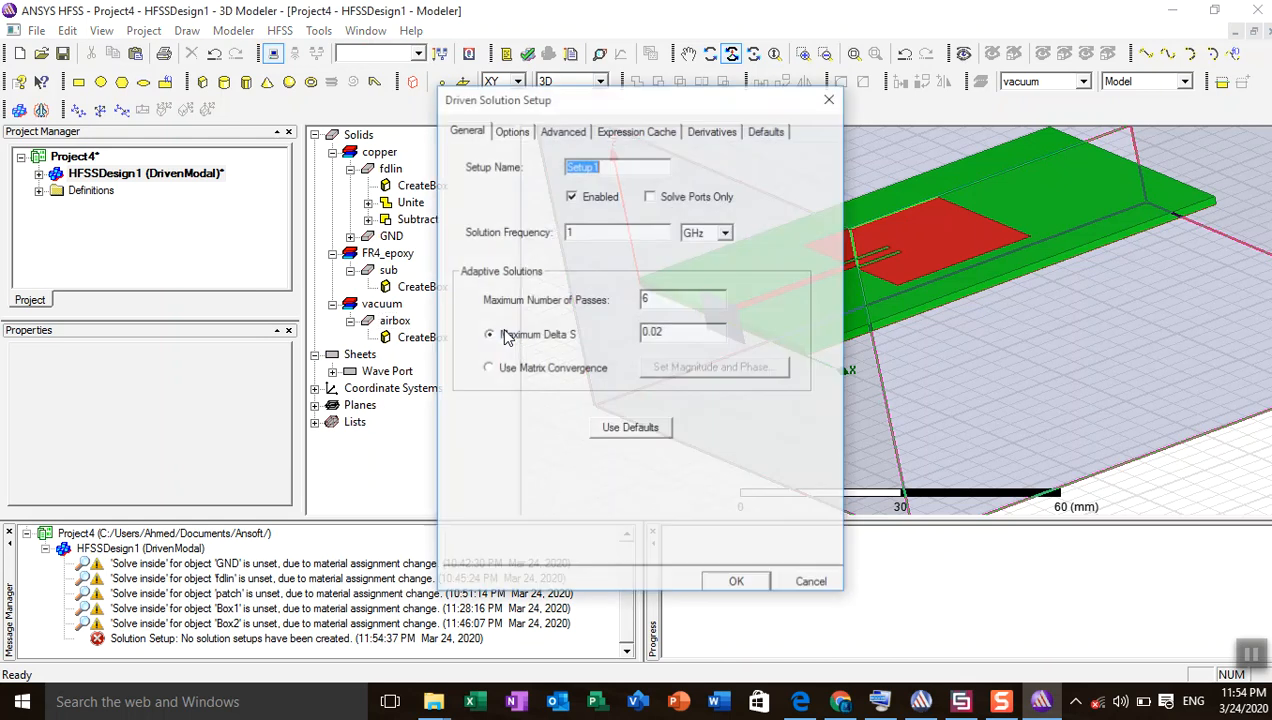
pyautogui.doubleClick(590, 231)
pyautogui.write('2')
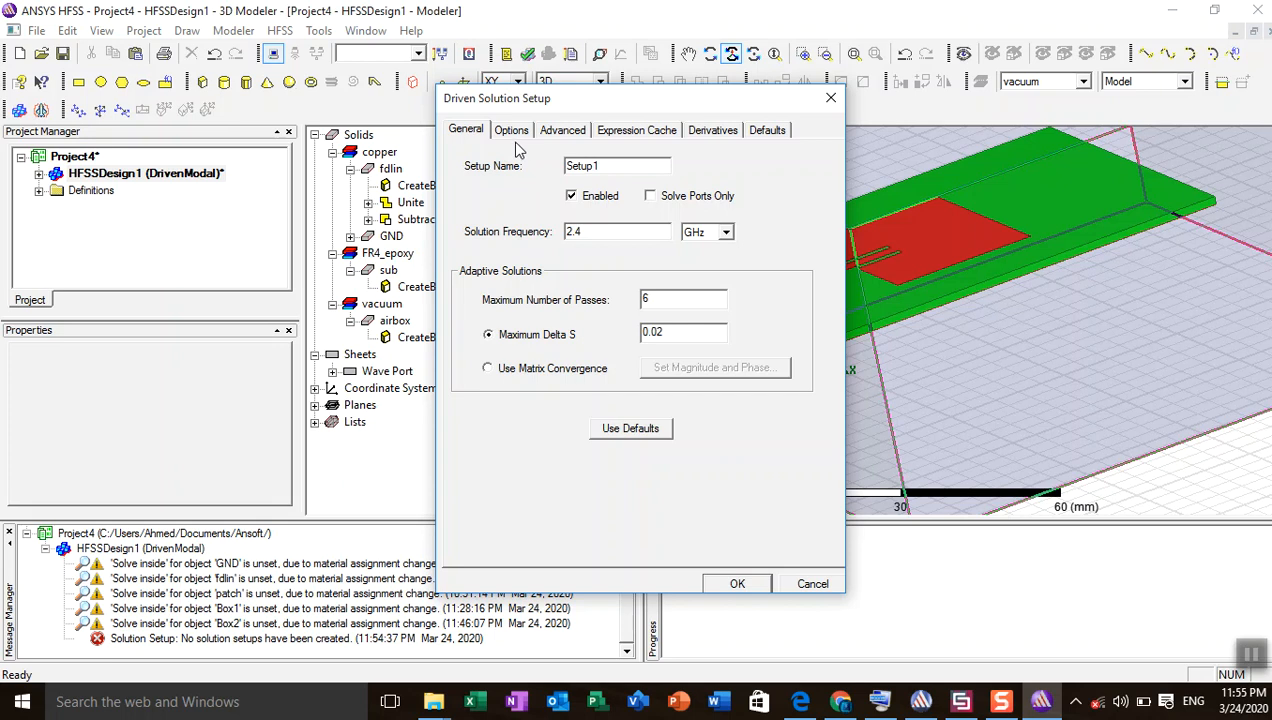
pyautogui.click(735, 584)
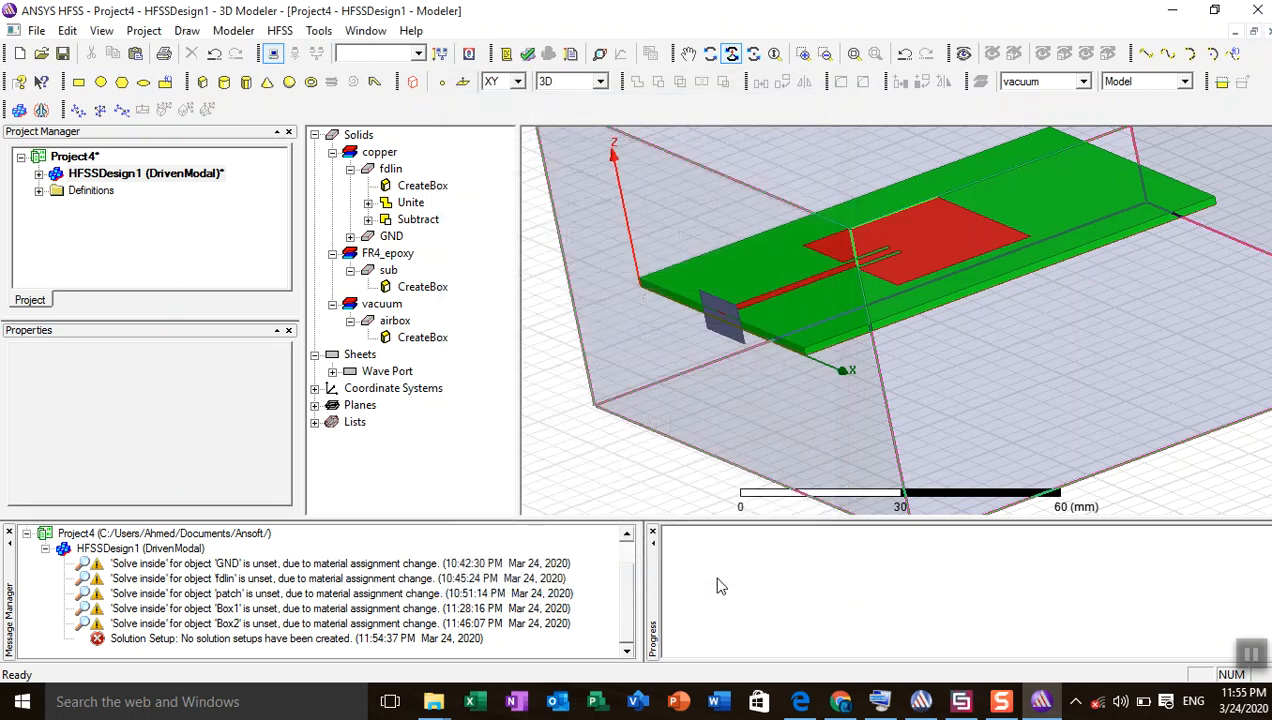
# - Add an interpolating linear-step frequency sweep to Setup1 from 1.5 to 3 GHz with a 0.1 GHz step size
pyautogui.click(281, 32)
pyautogui.click(281, 32)
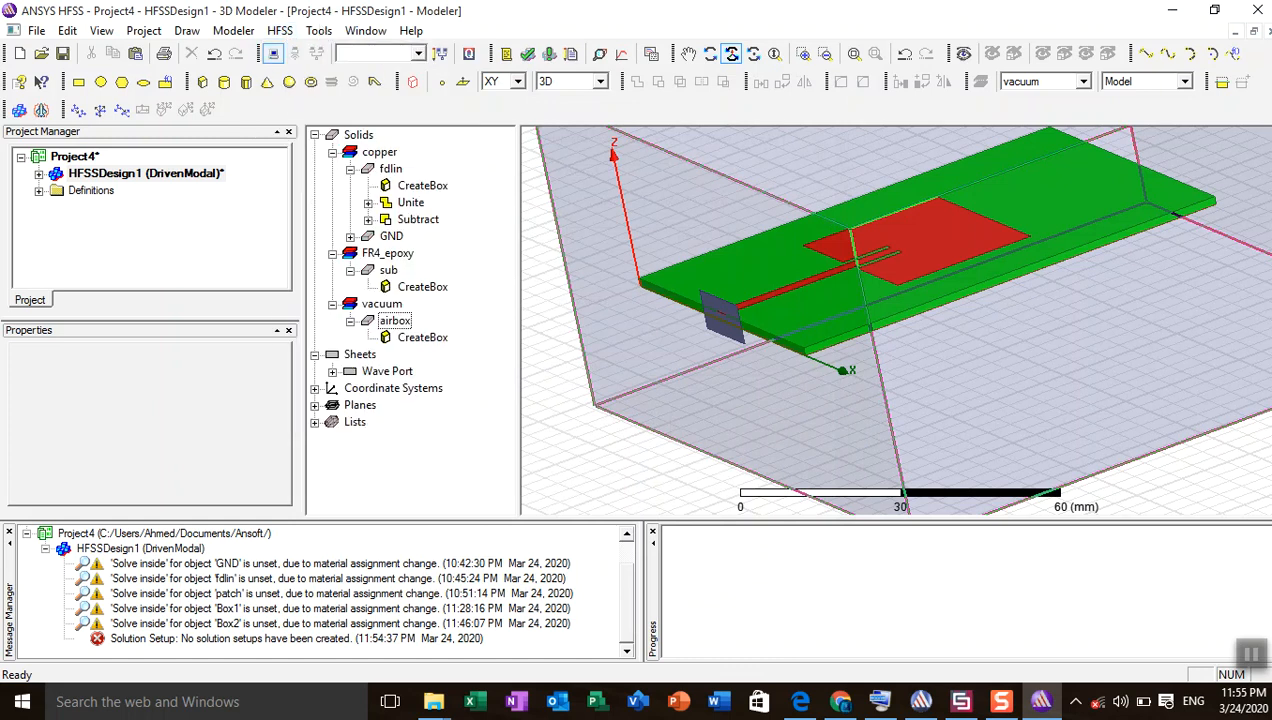
pyautogui.click(620, 55)
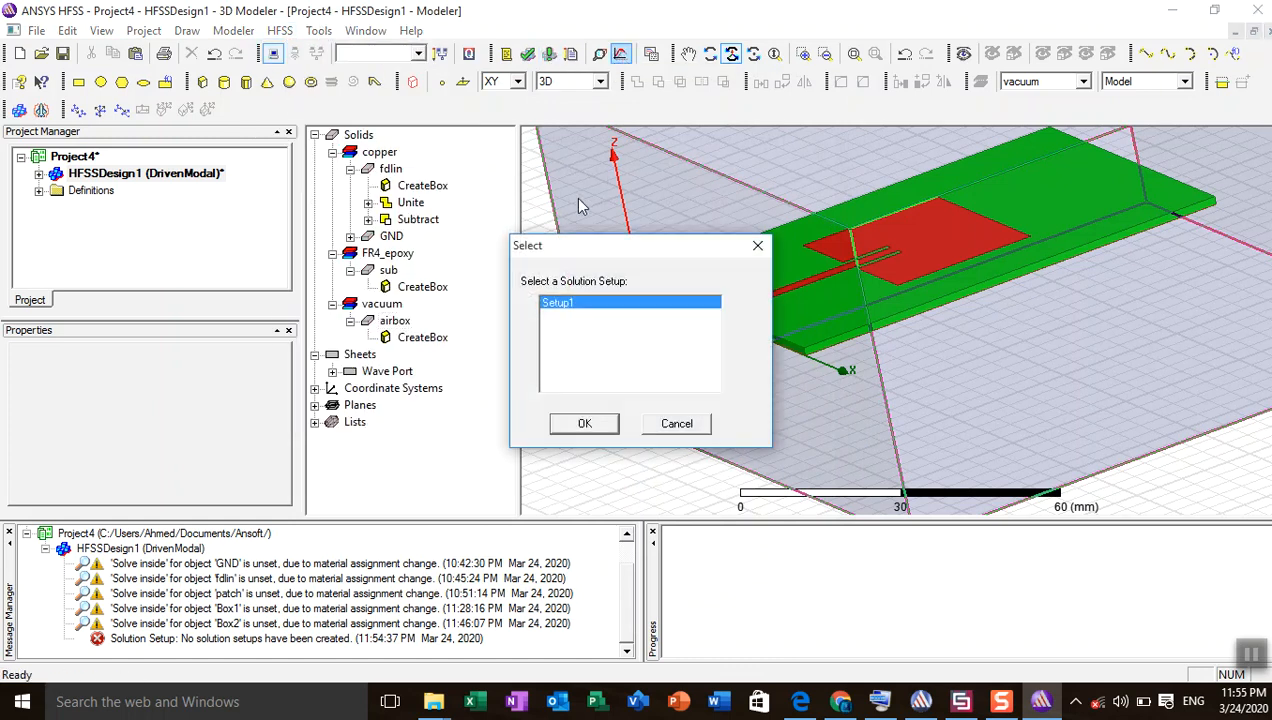
pyautogui.click(590, 423)
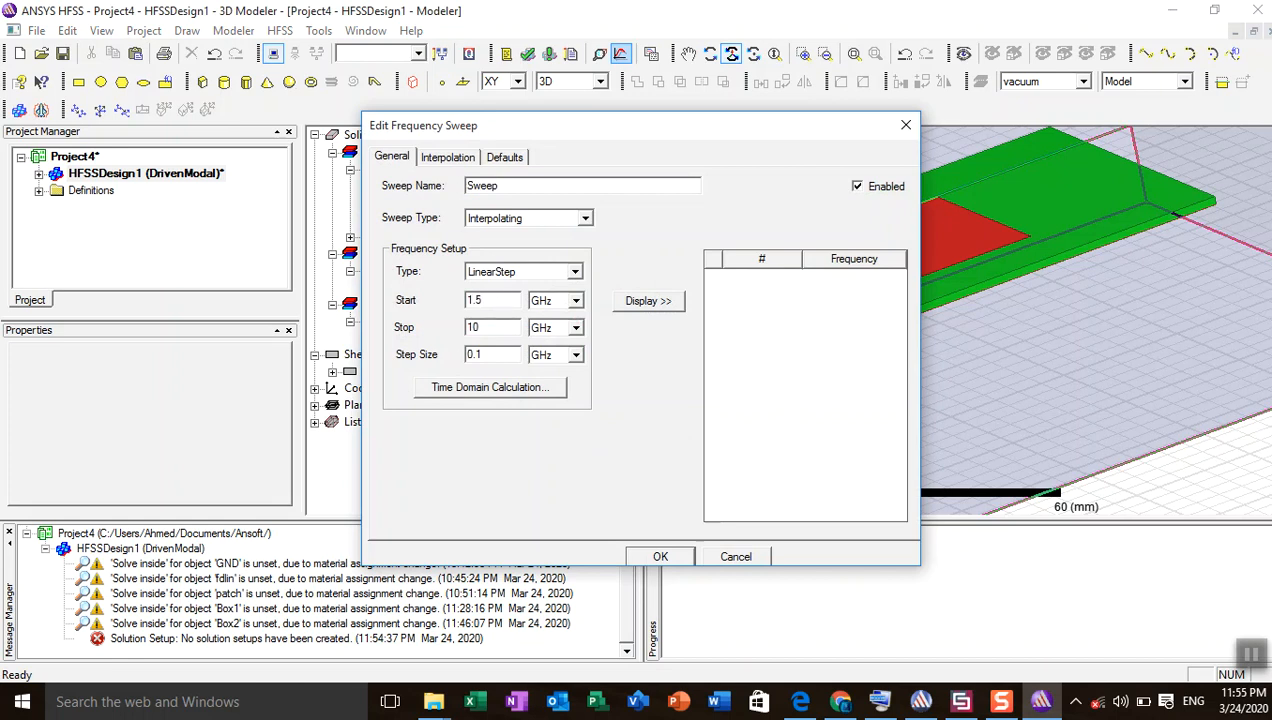
pyautogui.doubleClick(494, 326)
pyautogui.write('3')
pyautogui.press('Return')
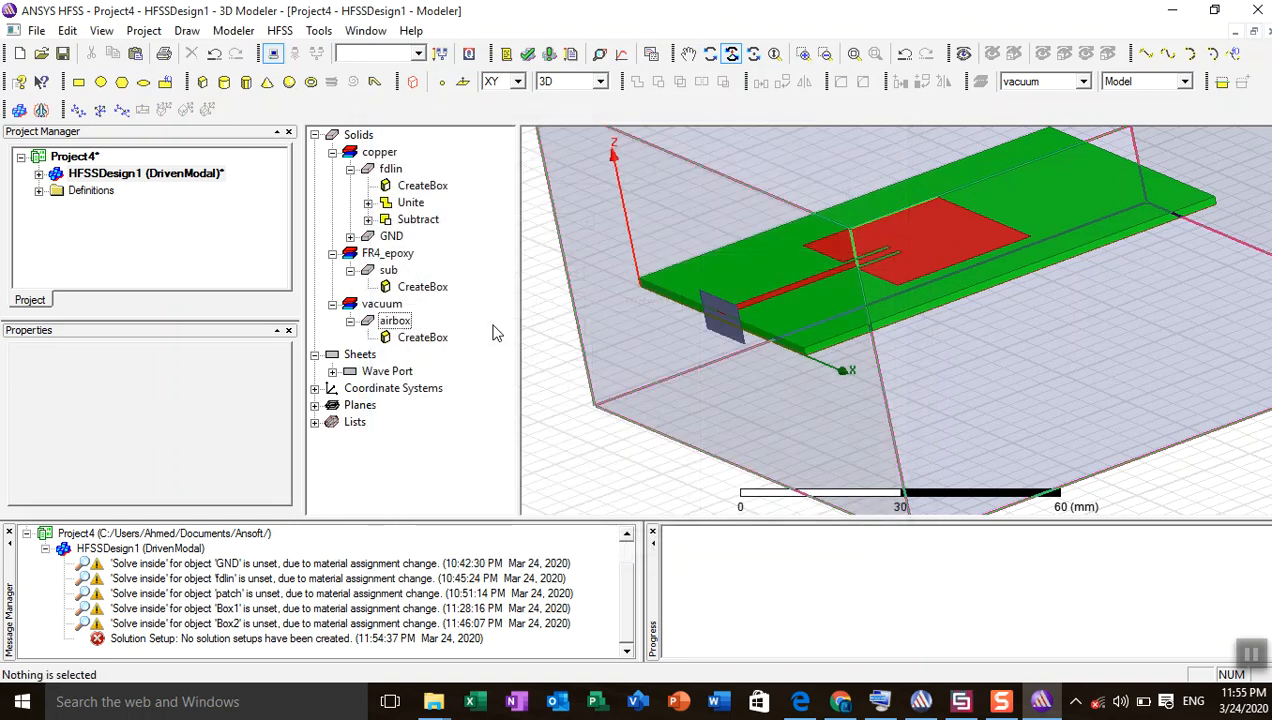
# - Add a second interpolating linear-step frequency sweep to Setup1 with a stop frequency of 3.5 GHz
pyautogui.click(619, 56)
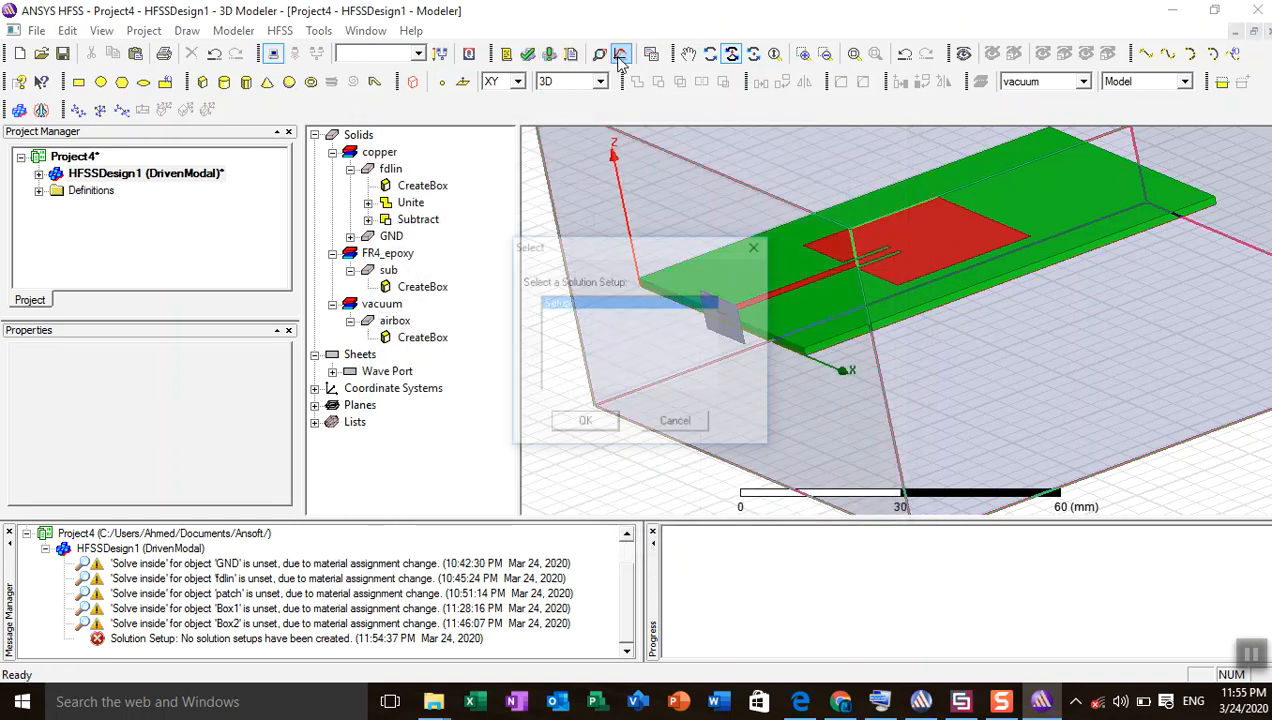
pyautogui.click(565, 428)
pyautogui.click(488, 300)
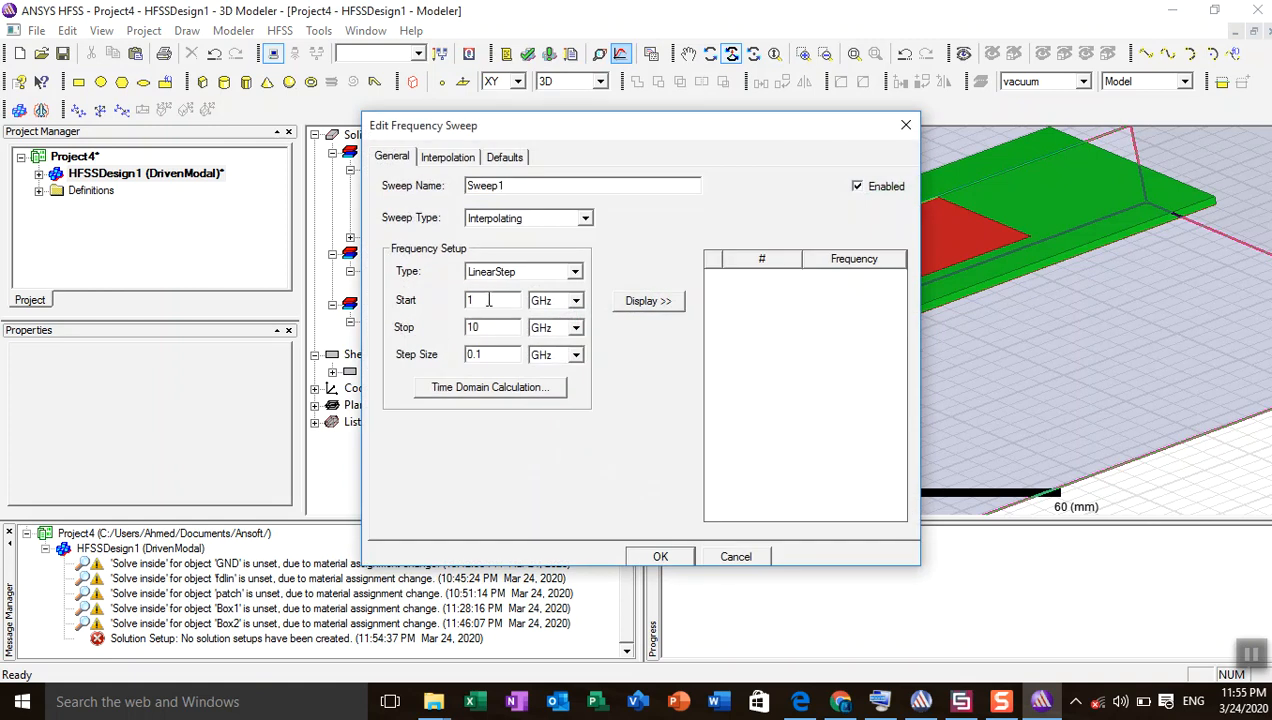
pyautogui.doubleClick(484, 327)
pyautogui.write('3.5')
pyautogui.click(651, 555)
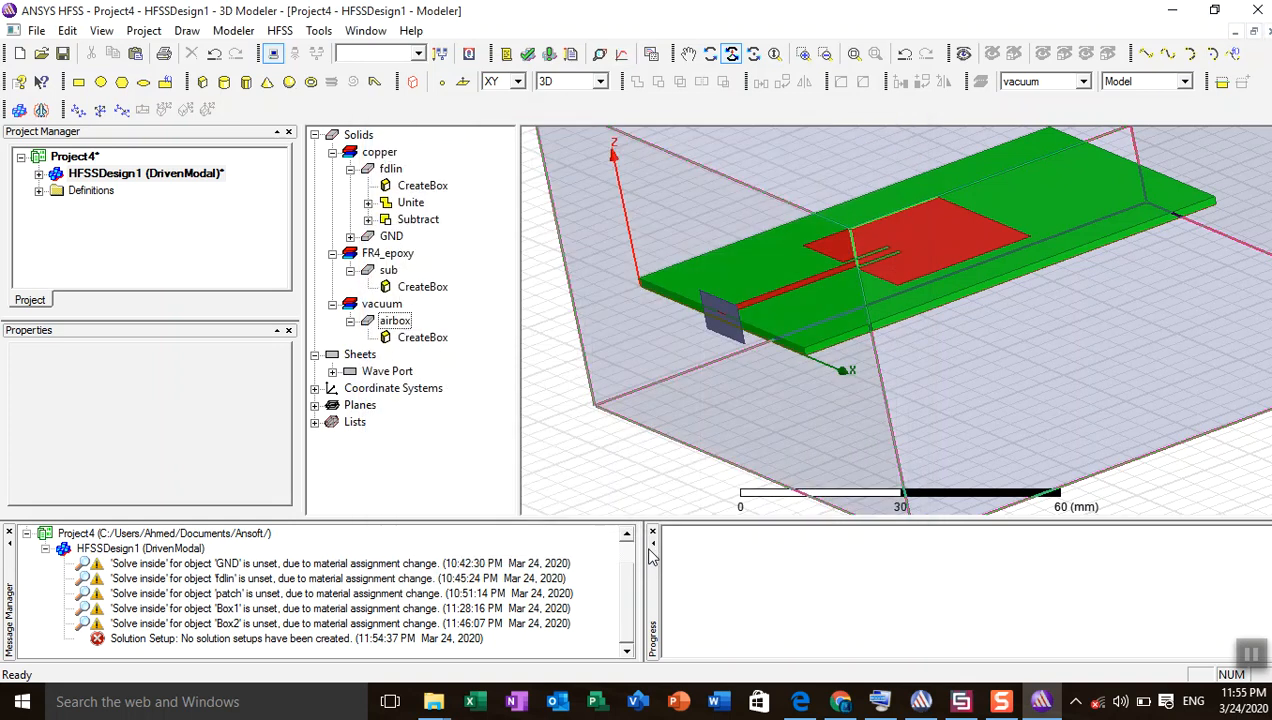
# - Validate the design and start the analysis, saving the project as Project4.hfss in the Ansoft folder
pyautogui.click(527, 53)
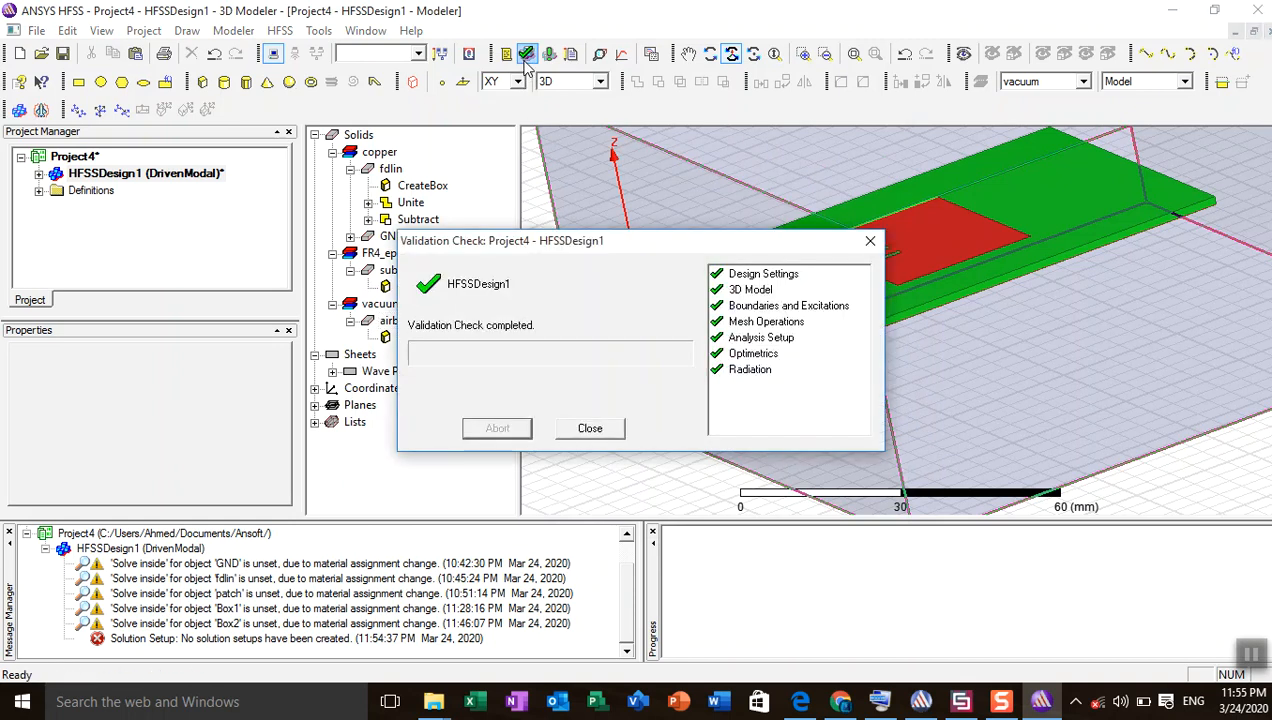
pyautogui.click(590, 428)
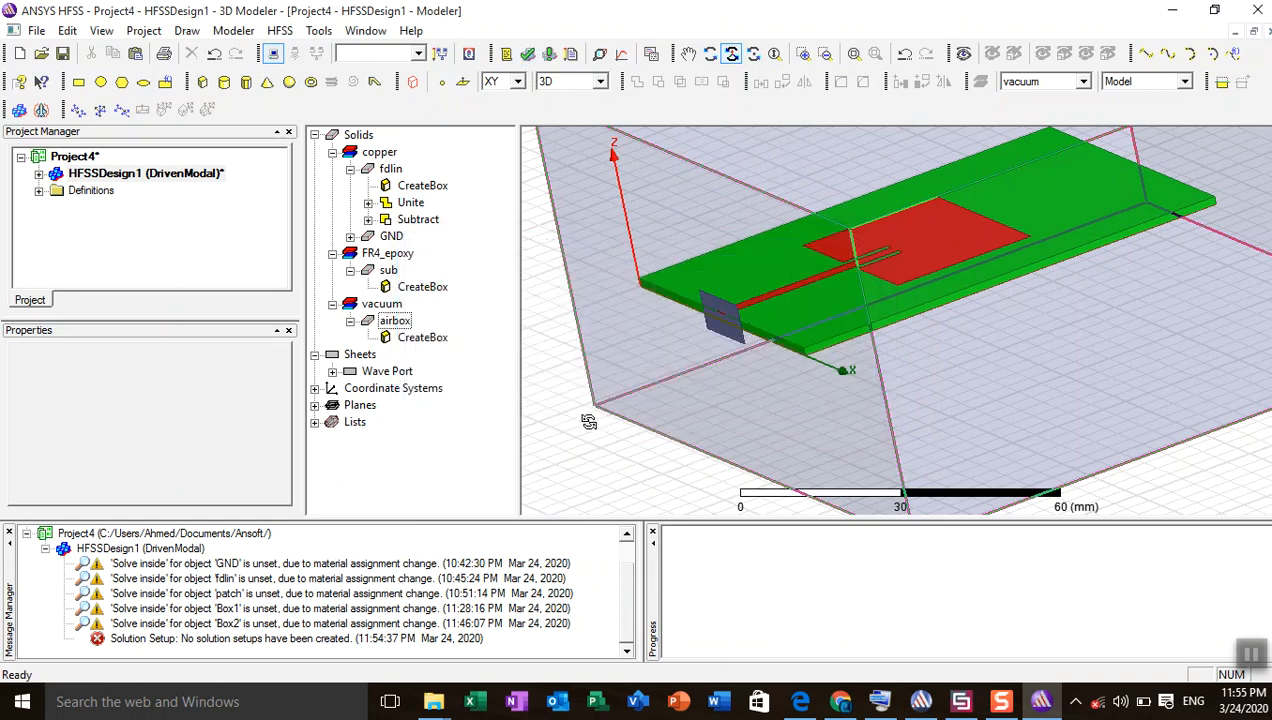
pyautogui.click(549, 53)
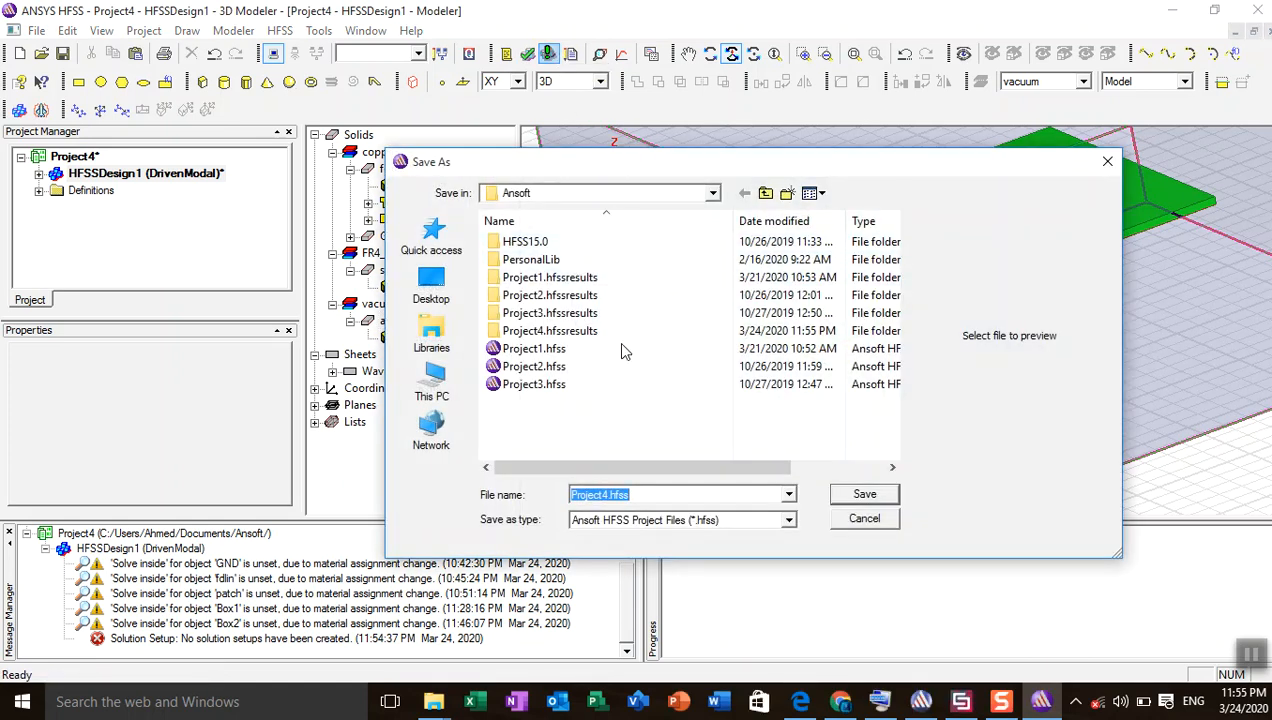
pyautogui.click(866, 497)
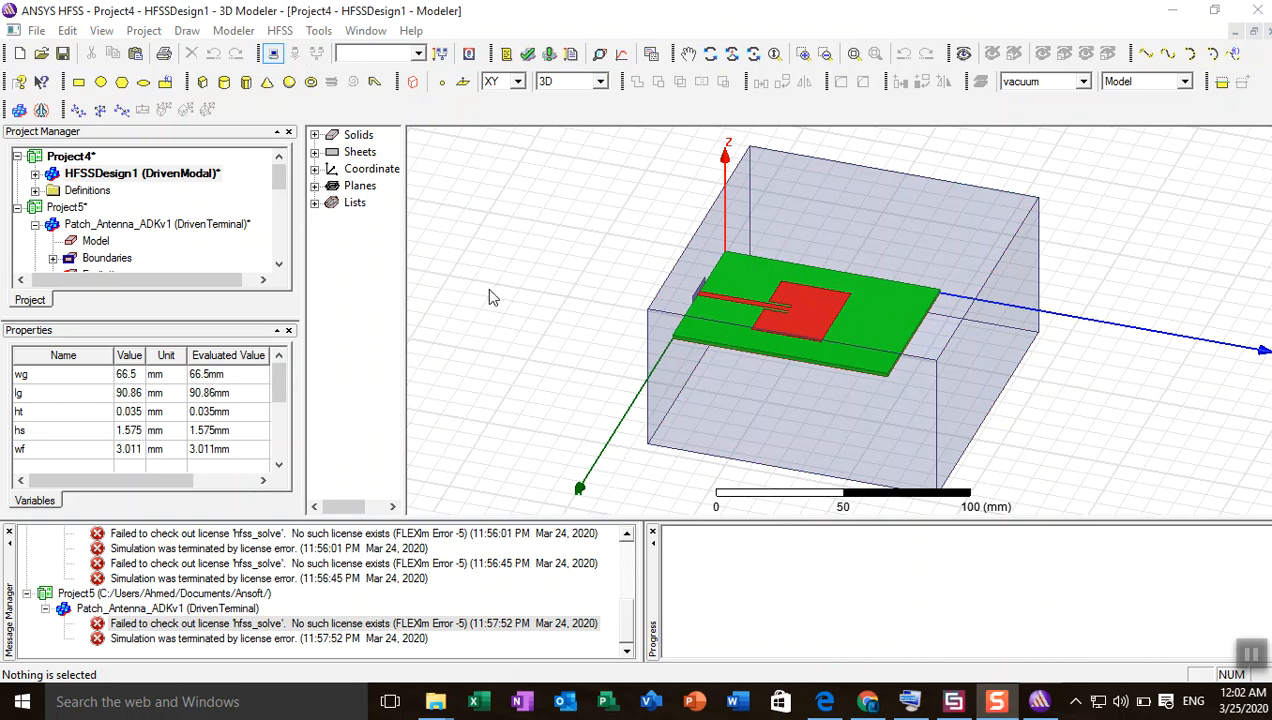
# - Create a rectangular plot of S(1,1) in dB over frequency from a modal solution data report on Setup1 : Sweep
pyautogui.click(284, 32)
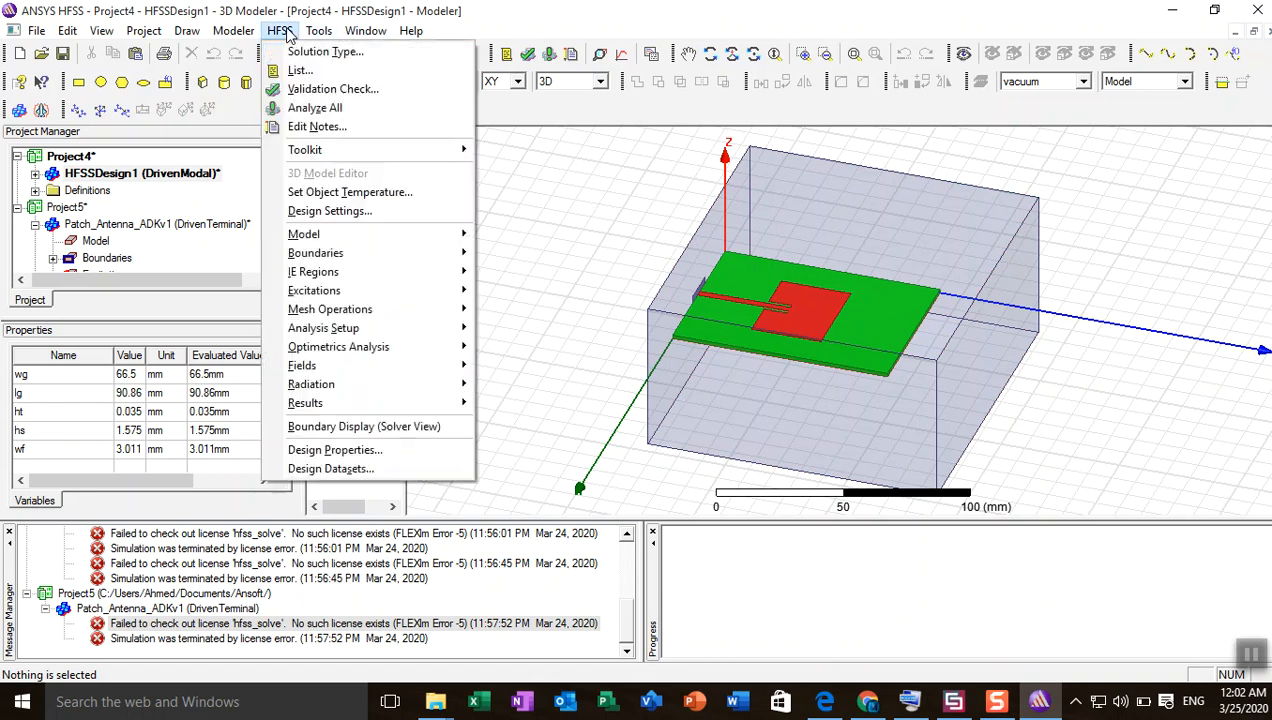
pyautogui.moveTo(421, 406)
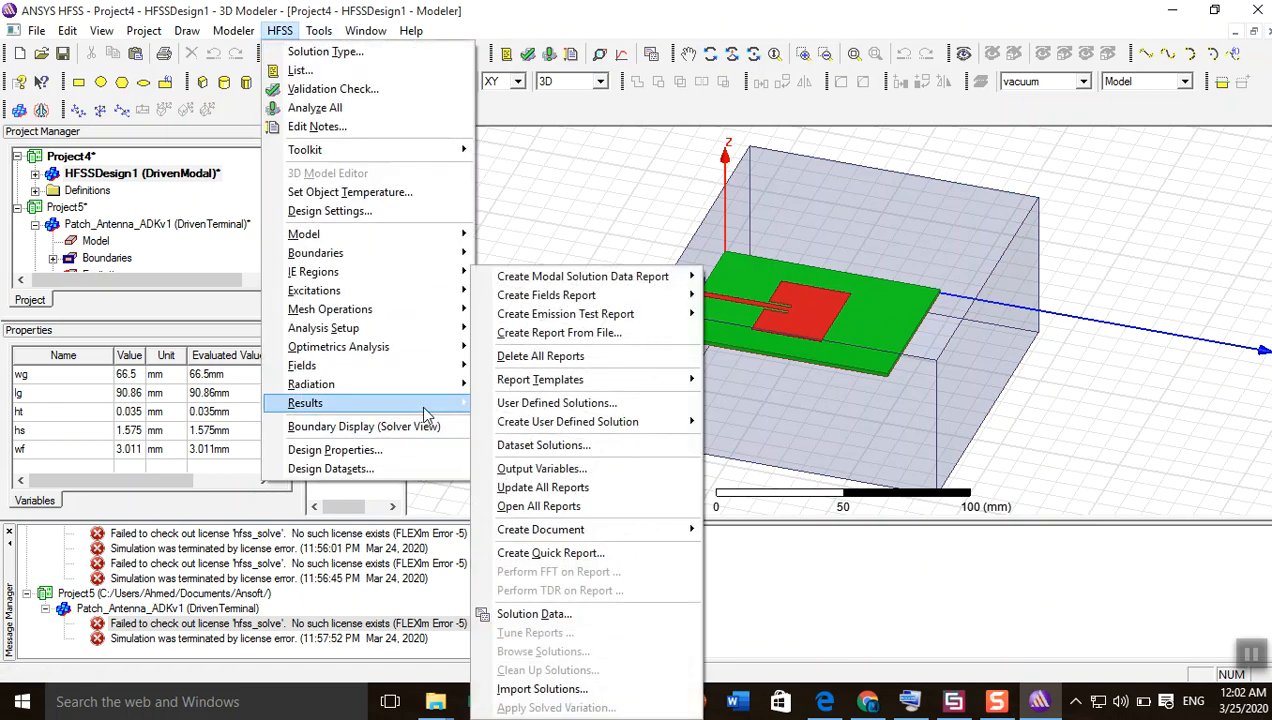
pyautogui.moveTo(590, 282)
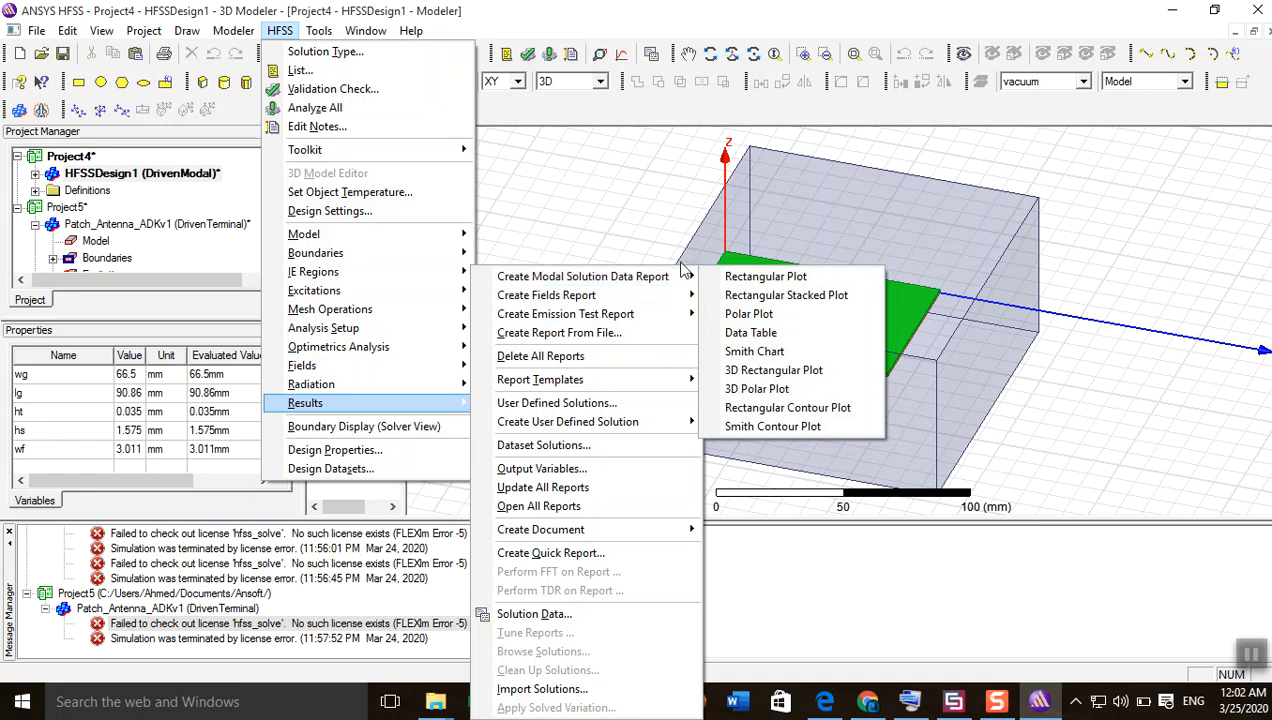
pyautogui.click(741, 281)
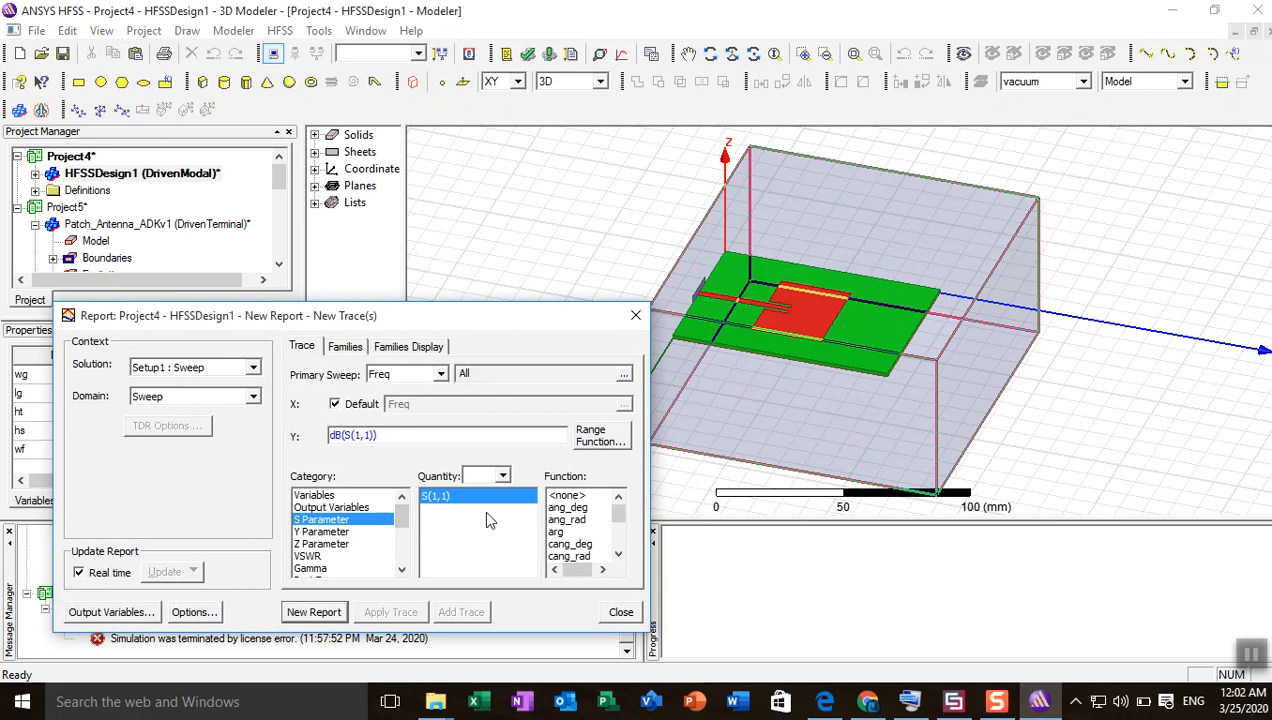
pyautogui.click(567, 531)
pyautogui.press('d')
pyautogui.click(314, 613)
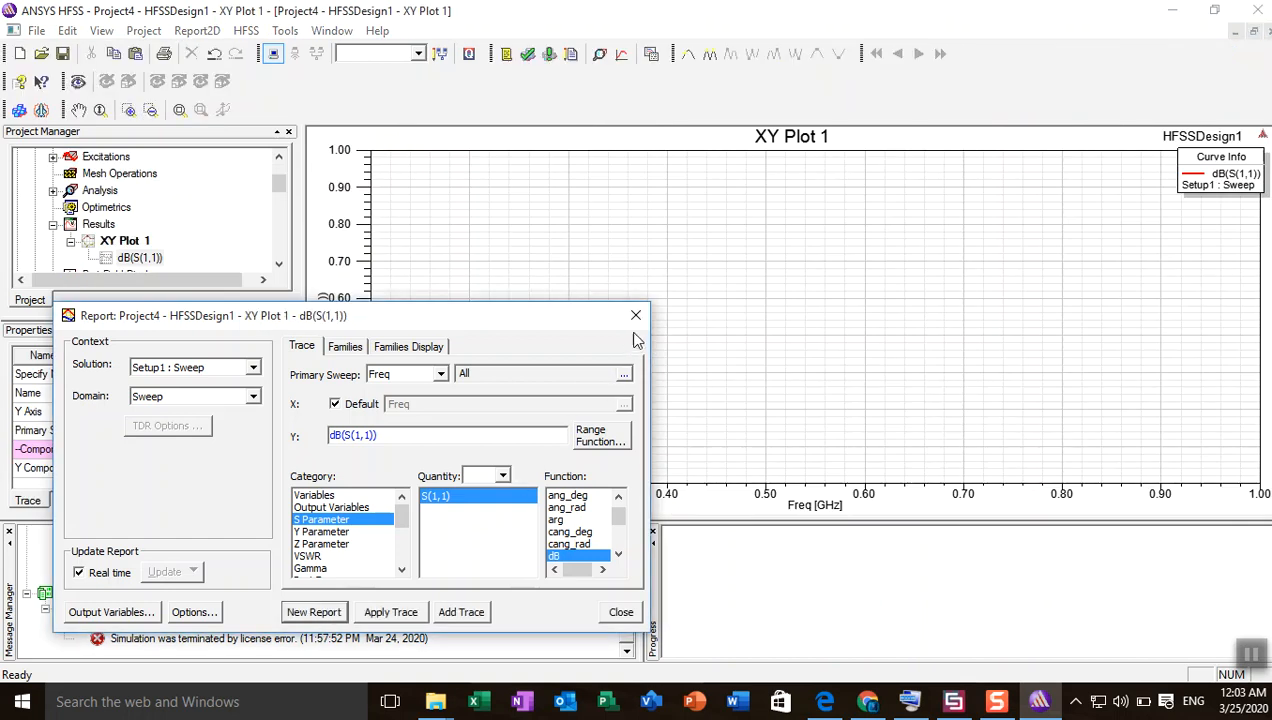
pyautogui.click(633, 318)
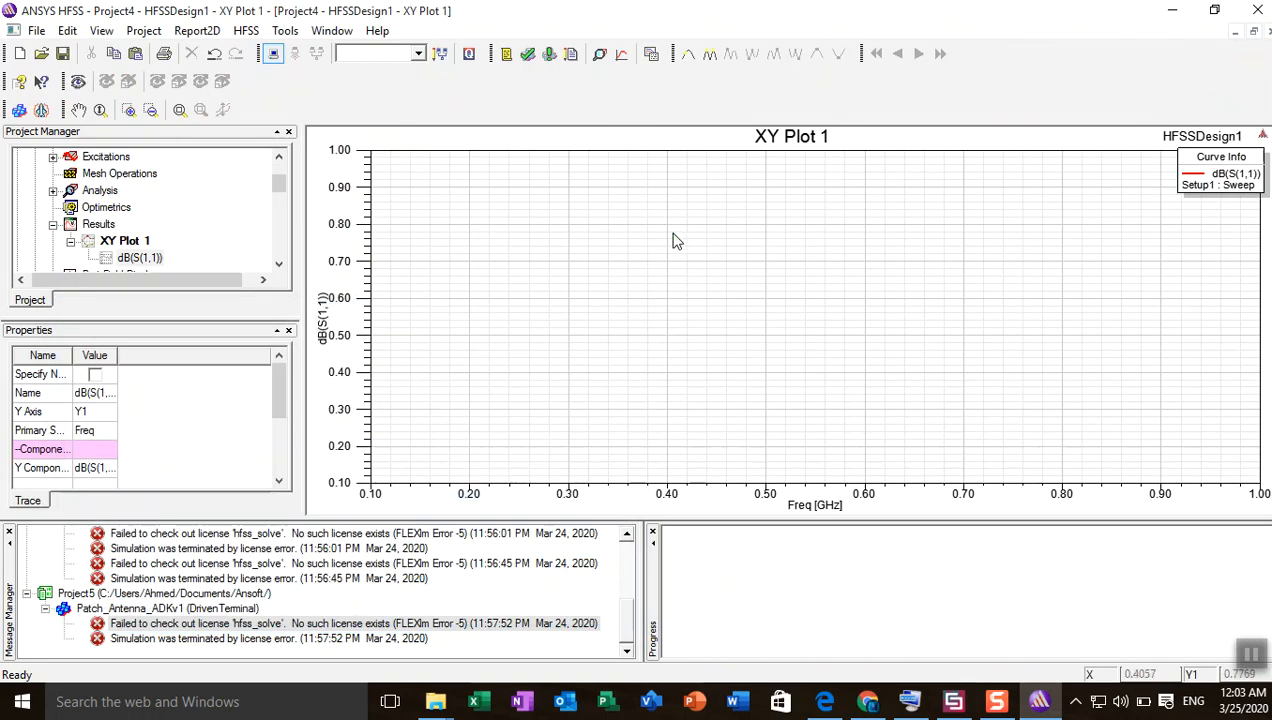